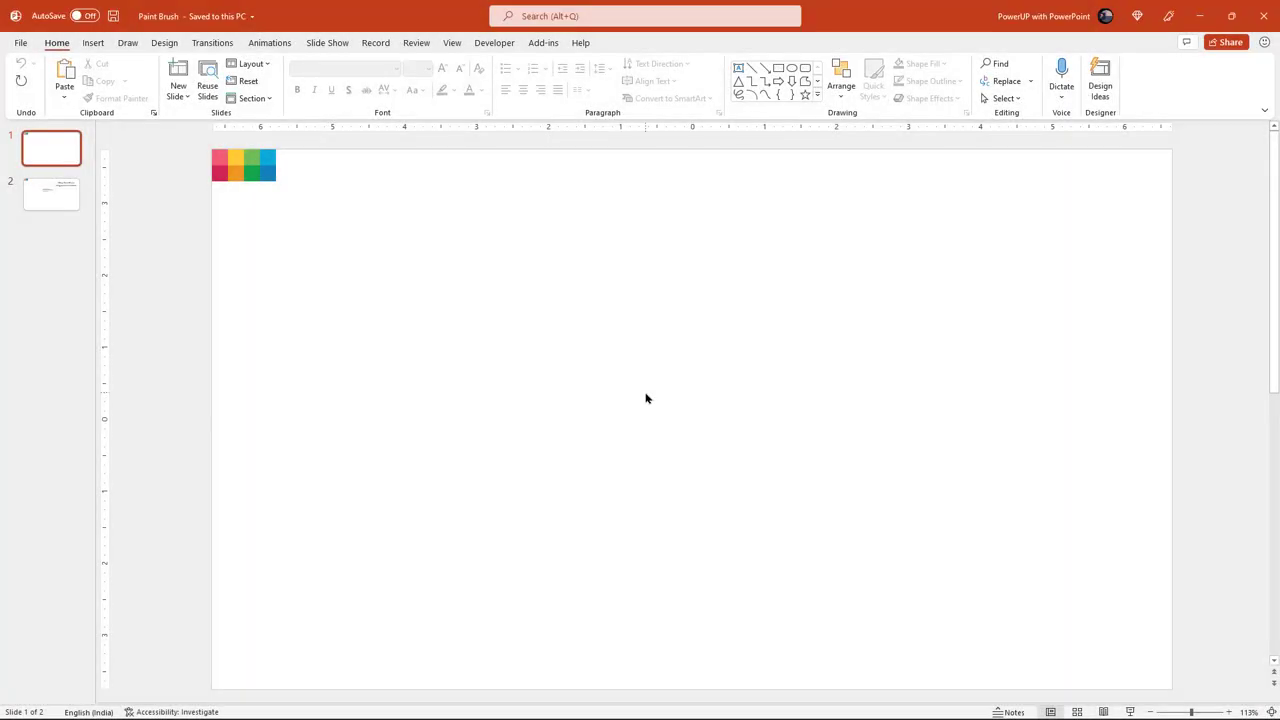
- Turn on guides and insert the grey brush-stroke illustration found by searching 'Paint'
click(452, 42)
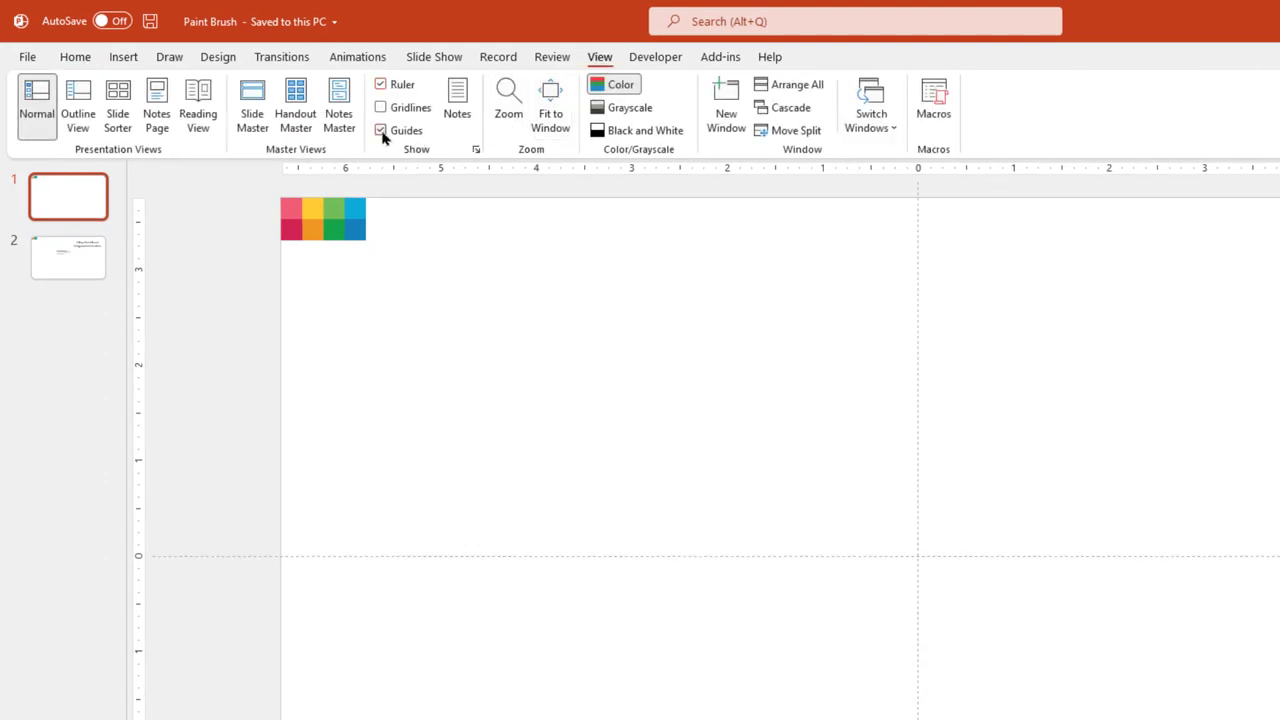
click(125, 61)
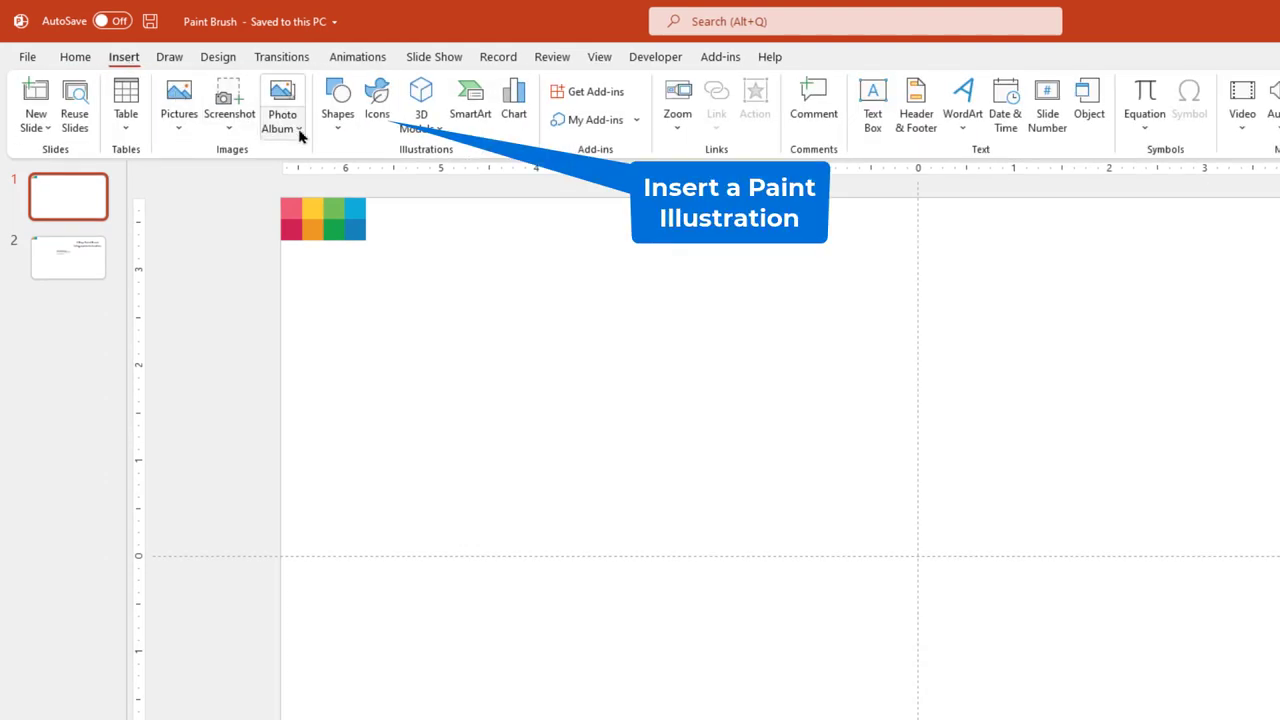
click(377, 115)
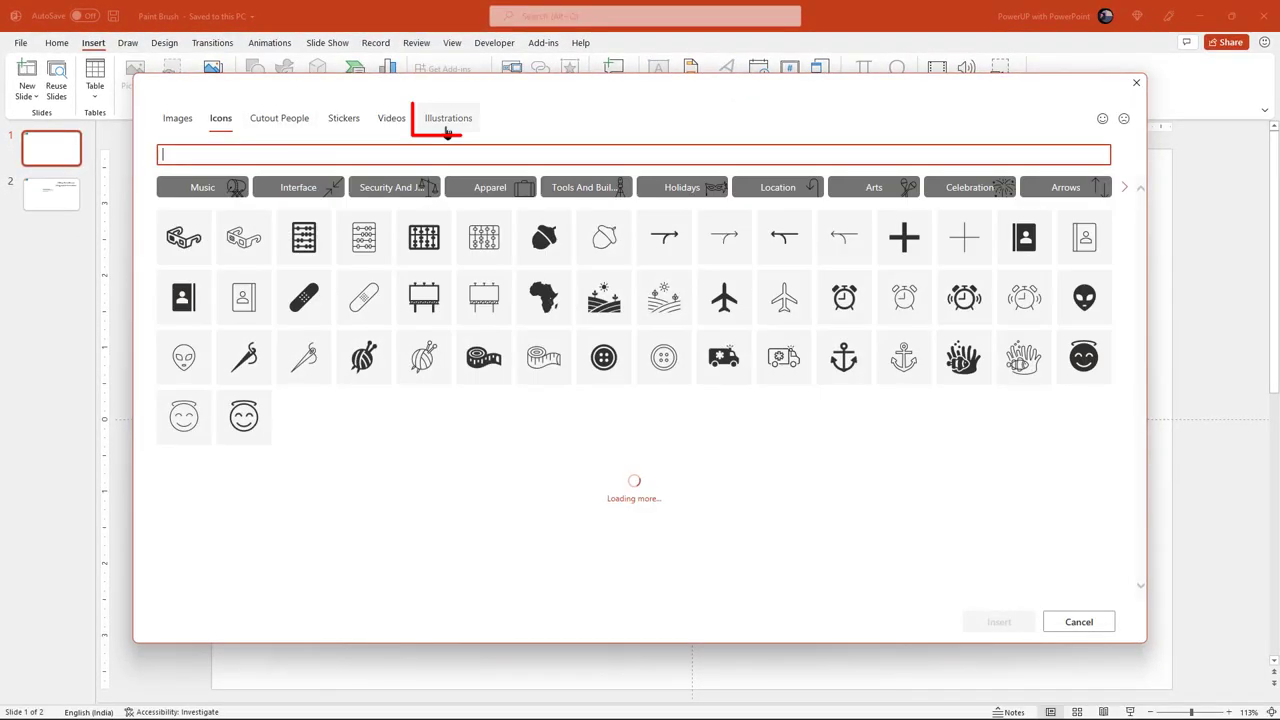
click(447, 124)
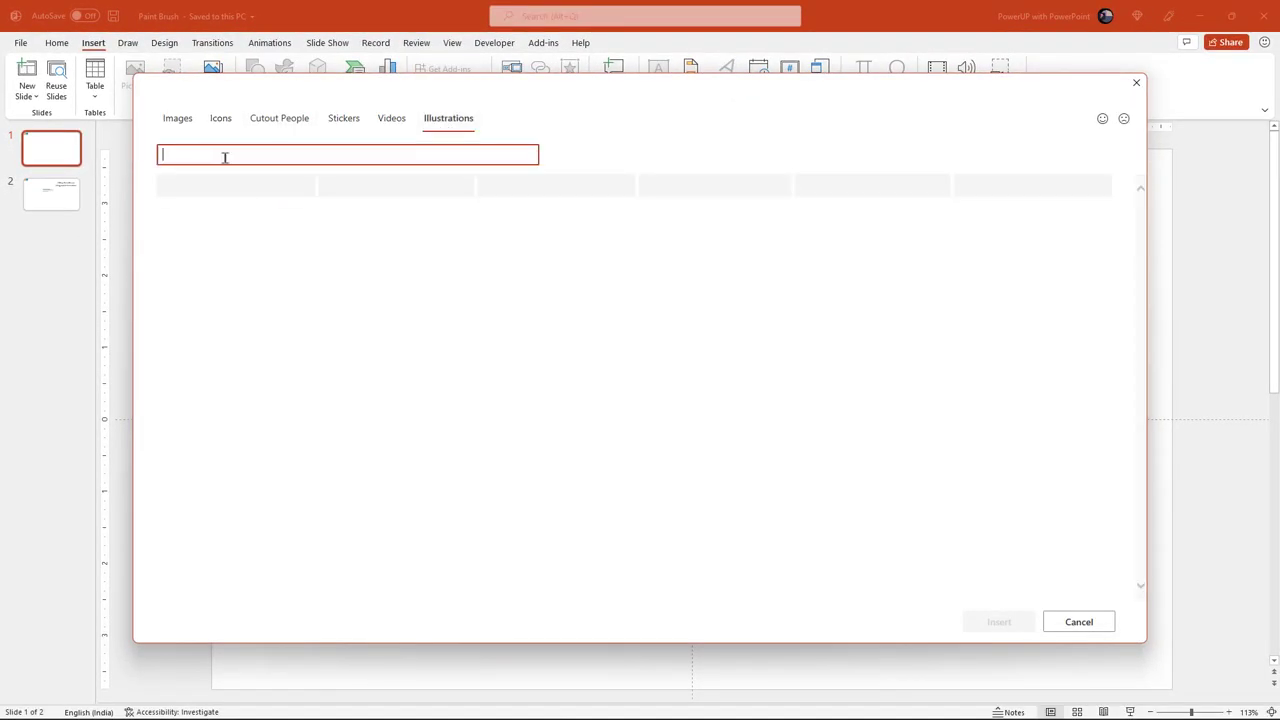
text(Paint)
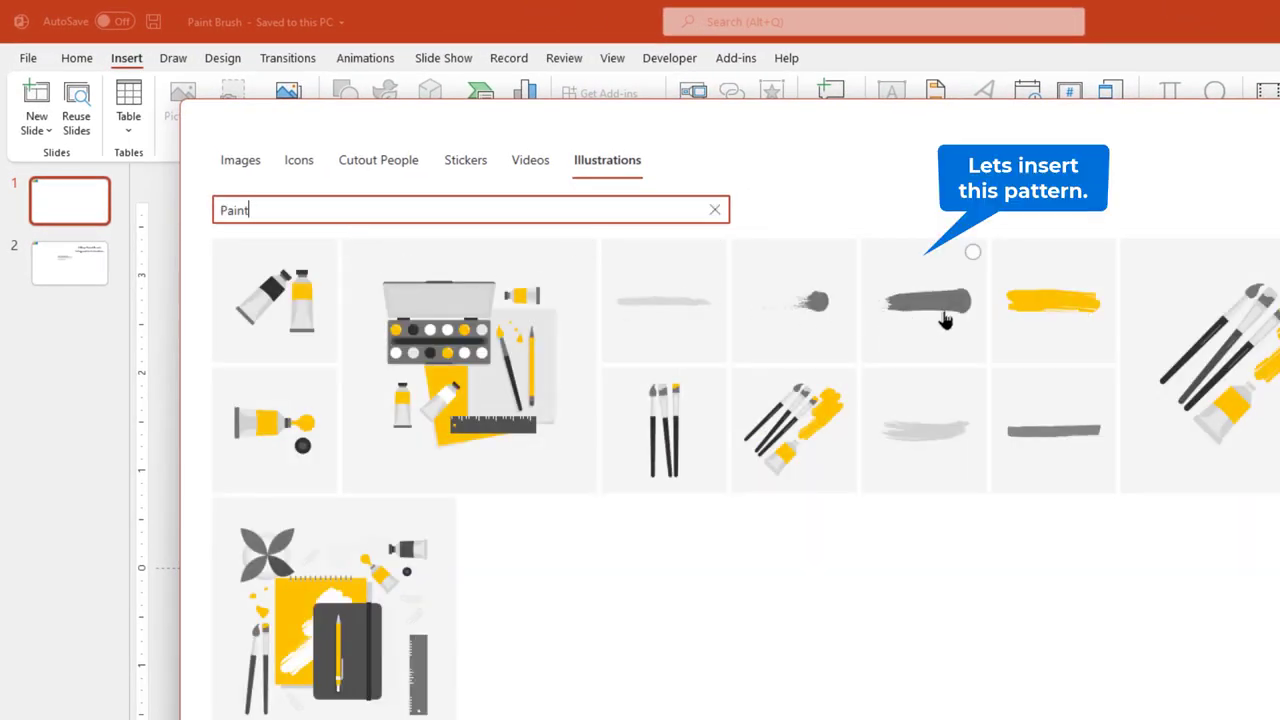
click(945, 320)
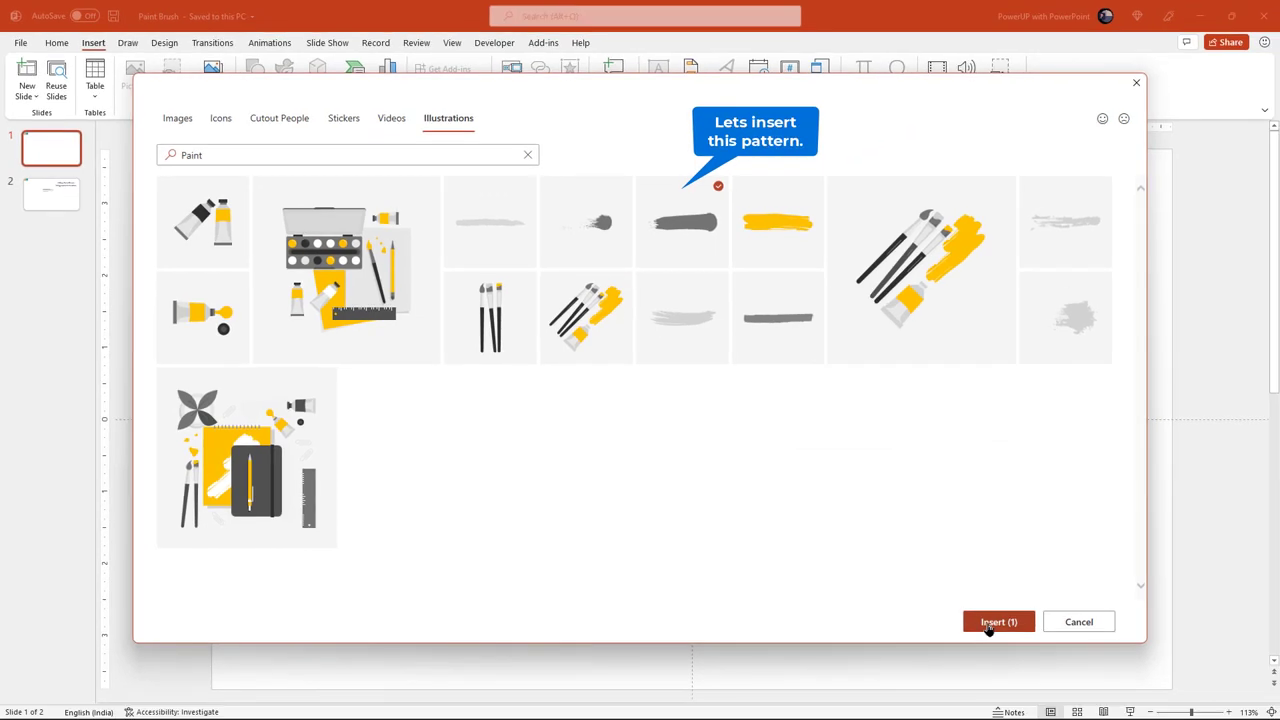
click(990, 623)
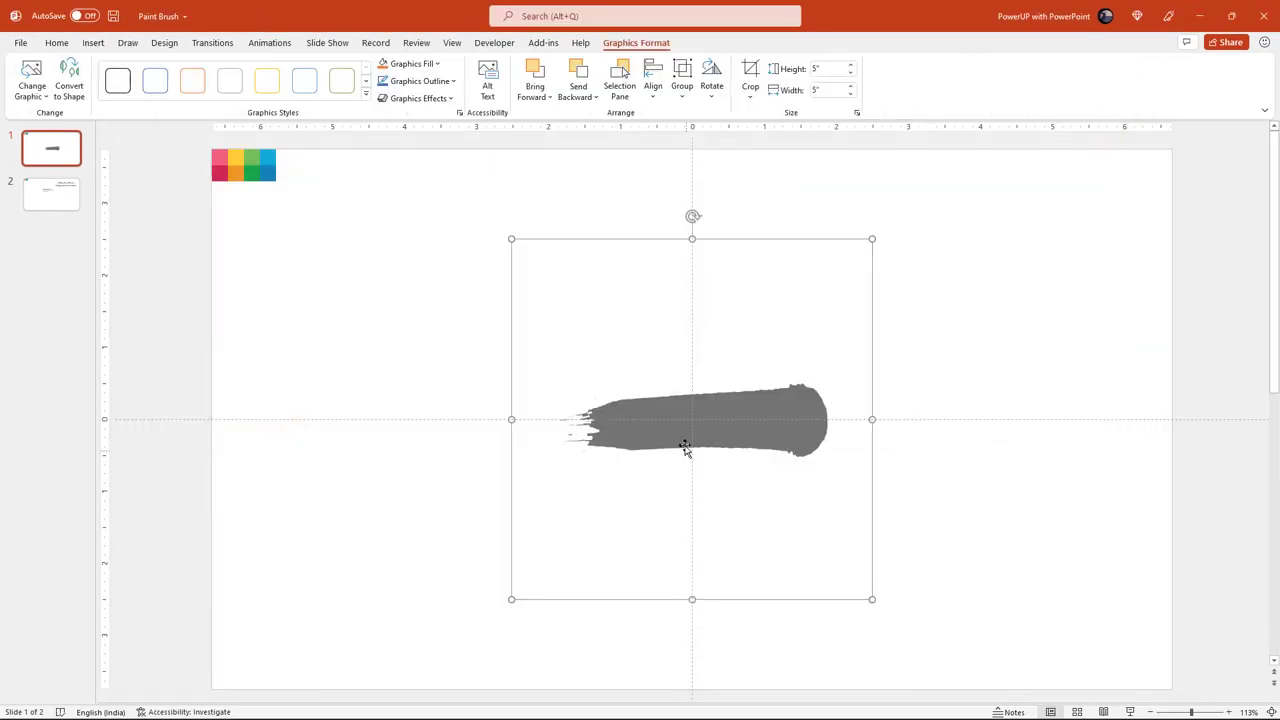
- Convert the grey brush illustration to a shape, then ungroup it into separate pieces
right_click(681, 431)
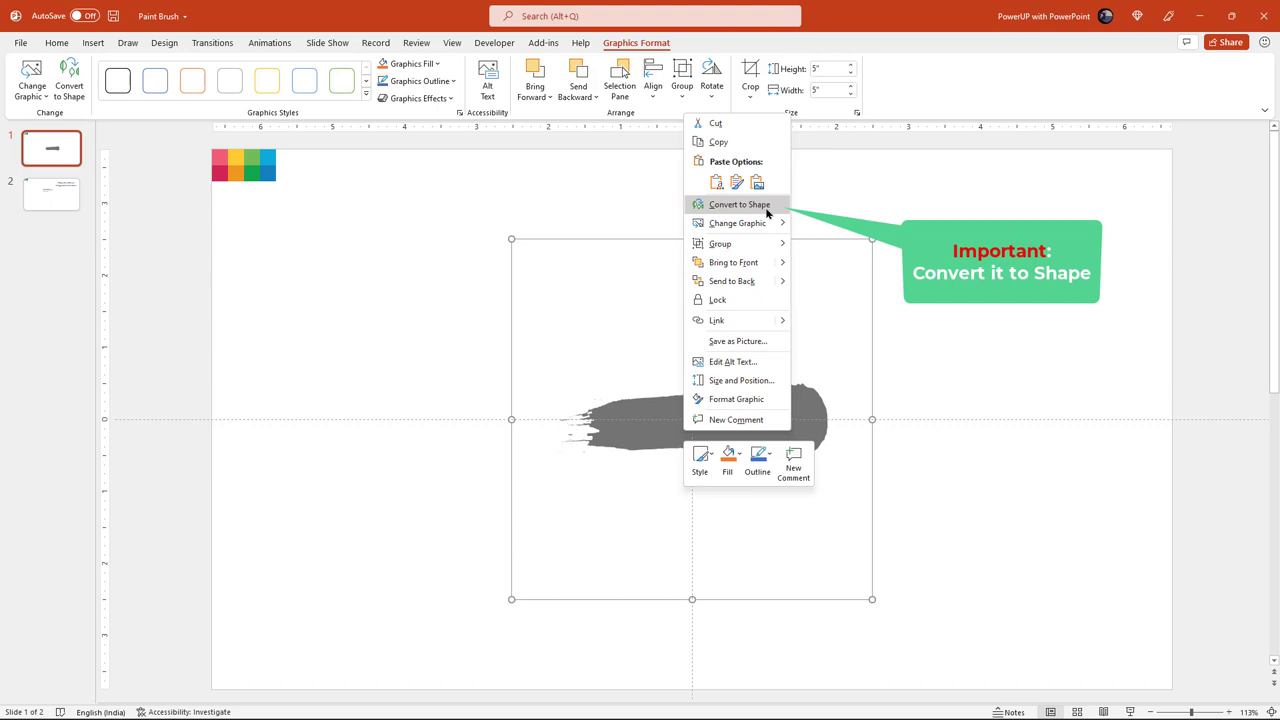
click(740, 204)
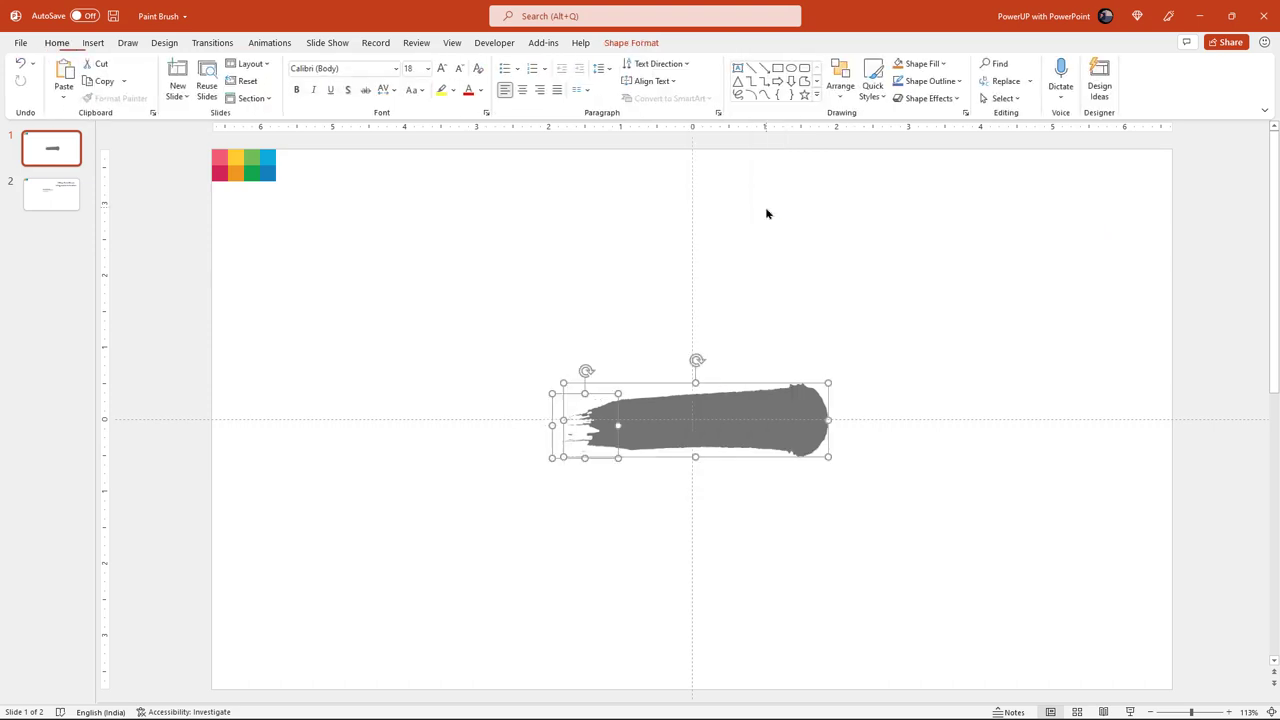
right_click(726, 433)
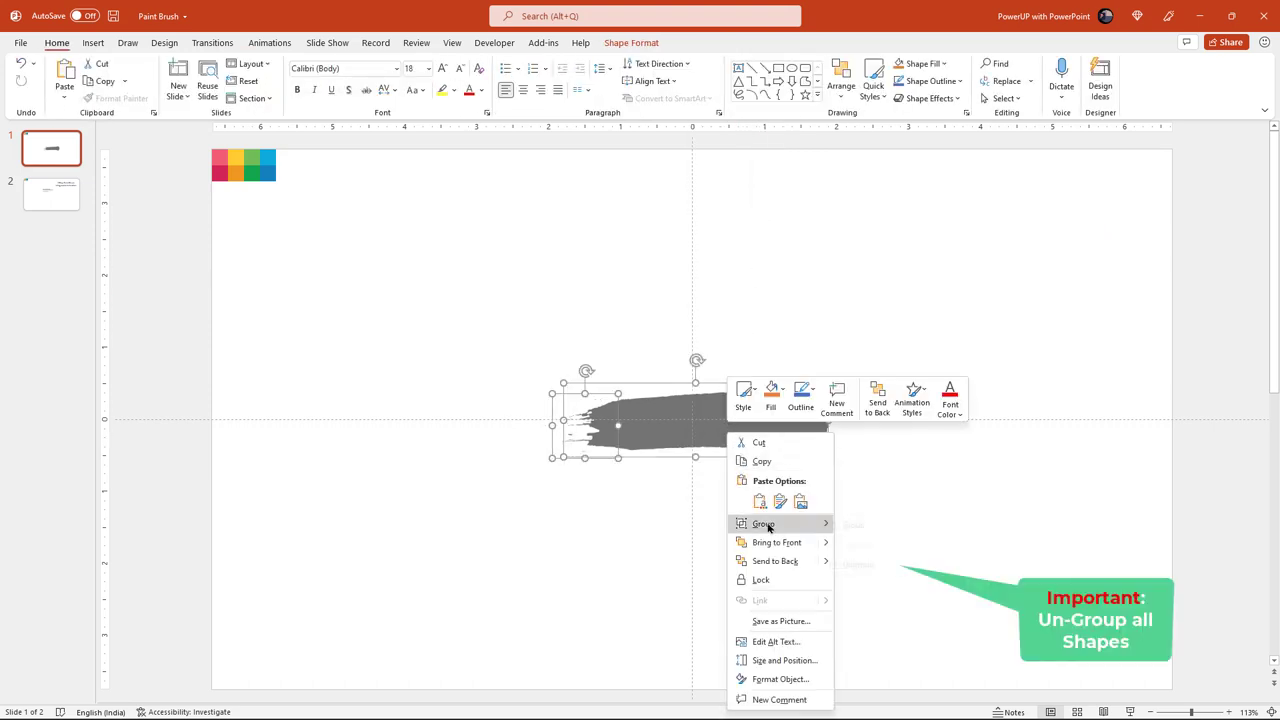
mouse_move(763, 524)
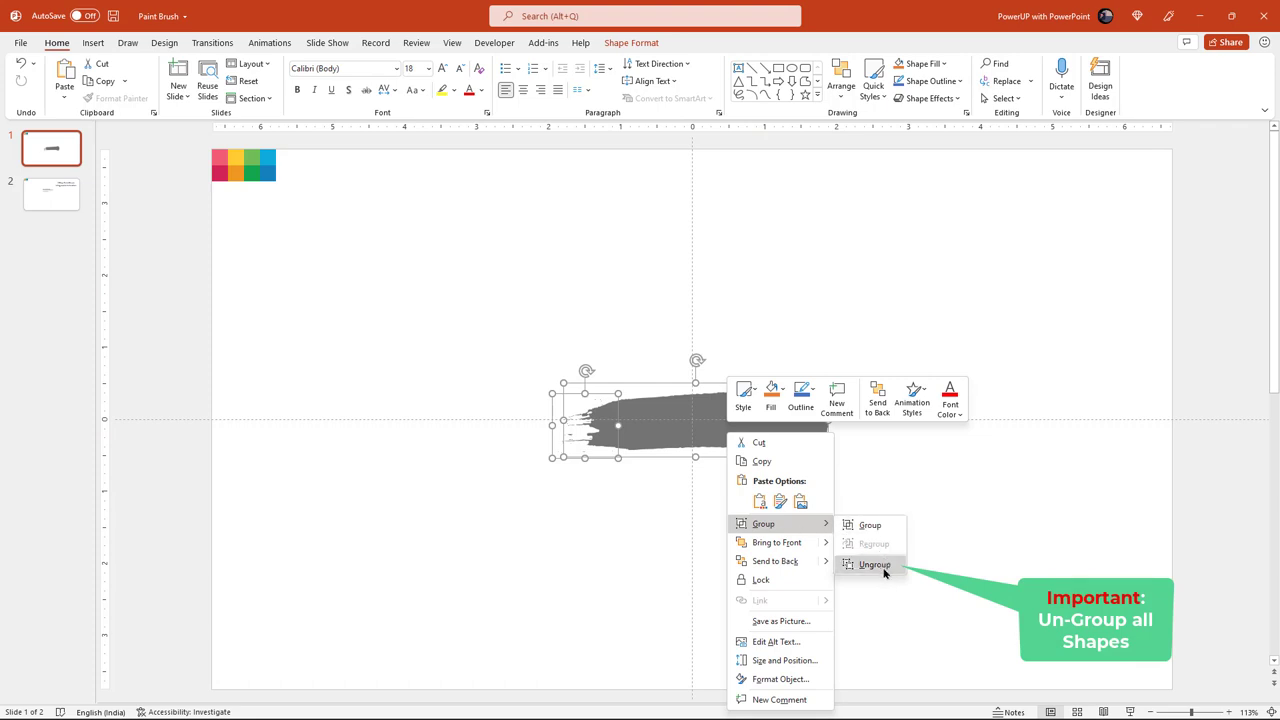
click(884, 566)
click(832, 519)
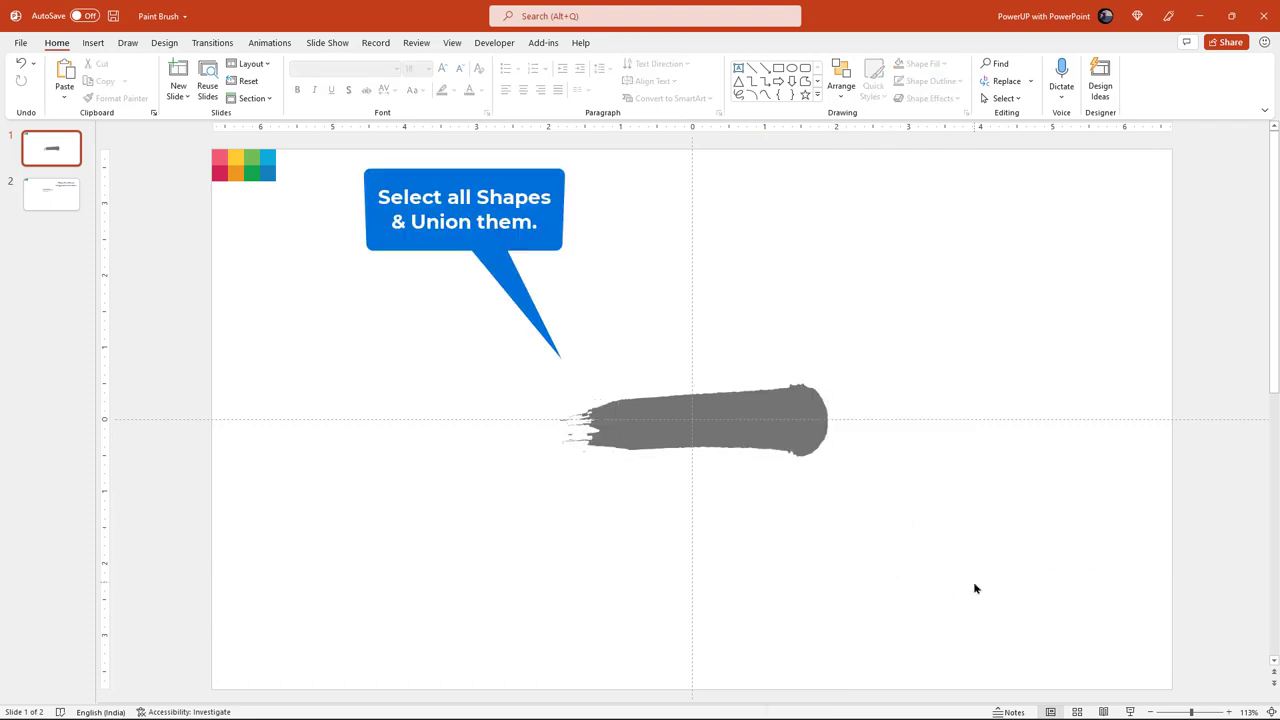
- Union all the brush pieces into one shape with Merge Shapes
drag(768, 463, 384, 283)
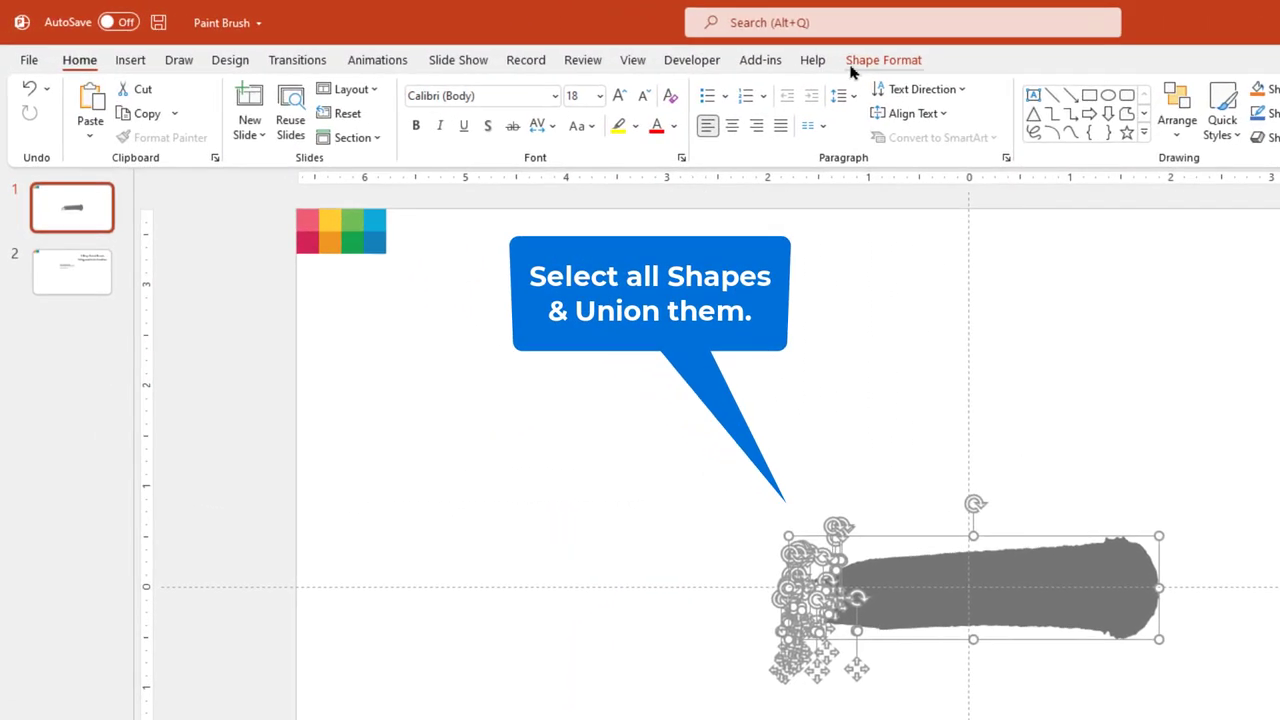
click(880, 60)
click(208, 137)
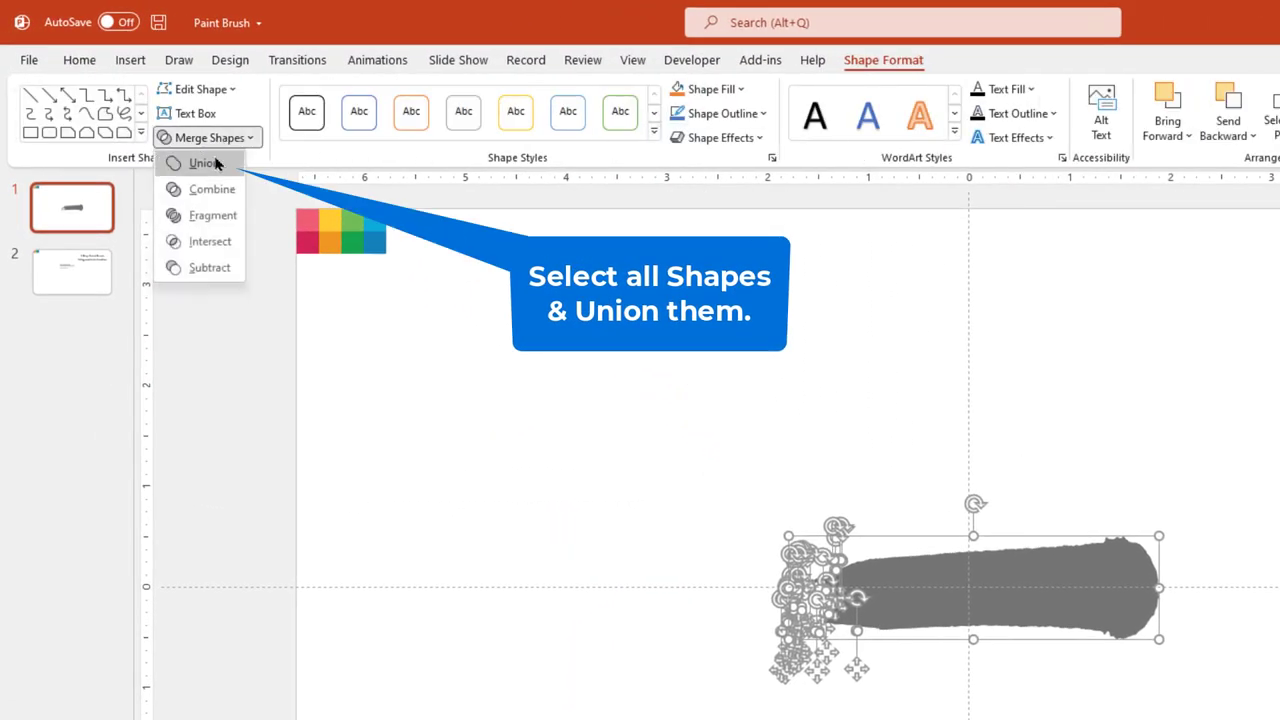
click(210, 164)
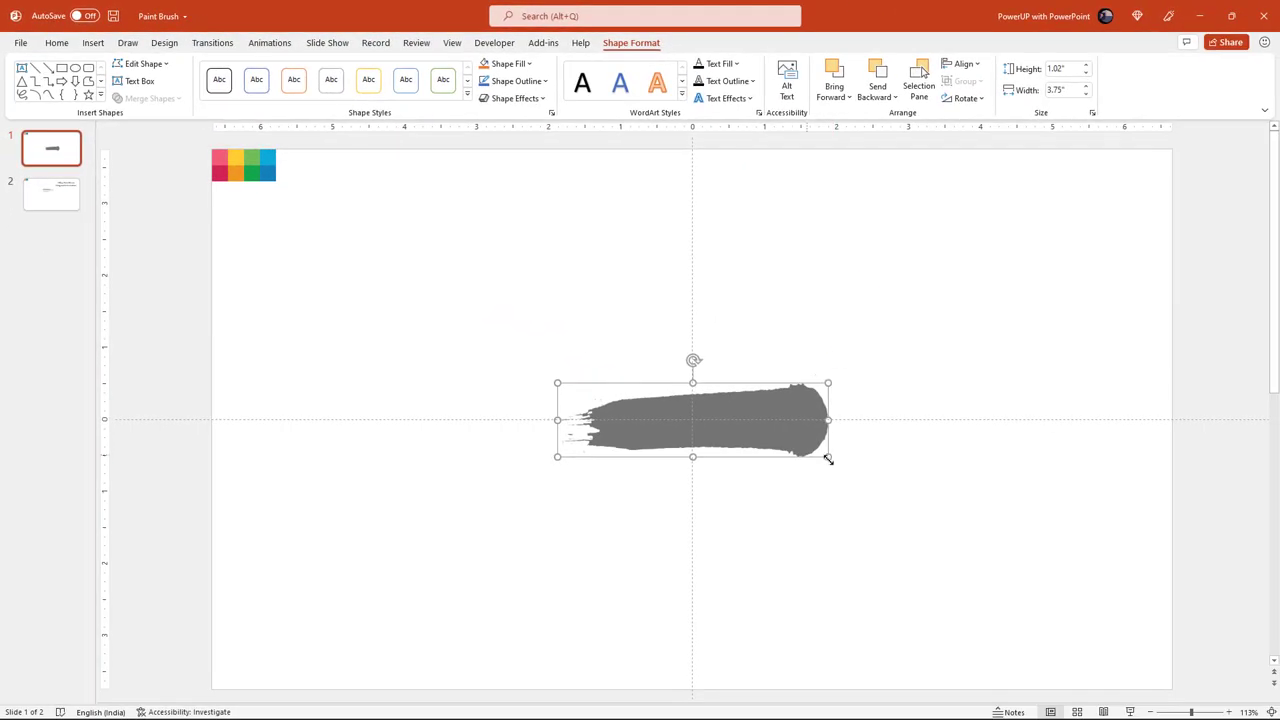
- Enlarge the brush shape to about 2.4" by 7.65" and move it left
mouse_move(830, 456)
mouse_down()
mouse_move(1027, 533)
mouse_move(777, 503)
mouse_up()
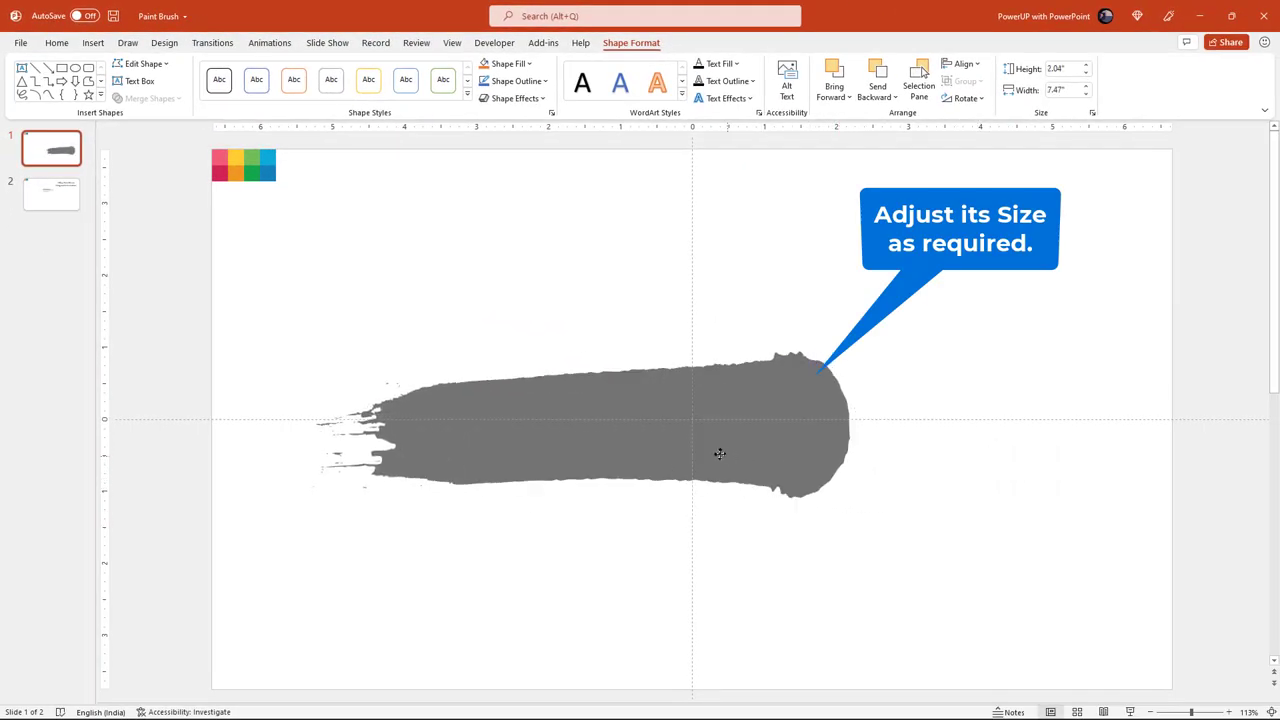
drag(575, 500, 584, 511)
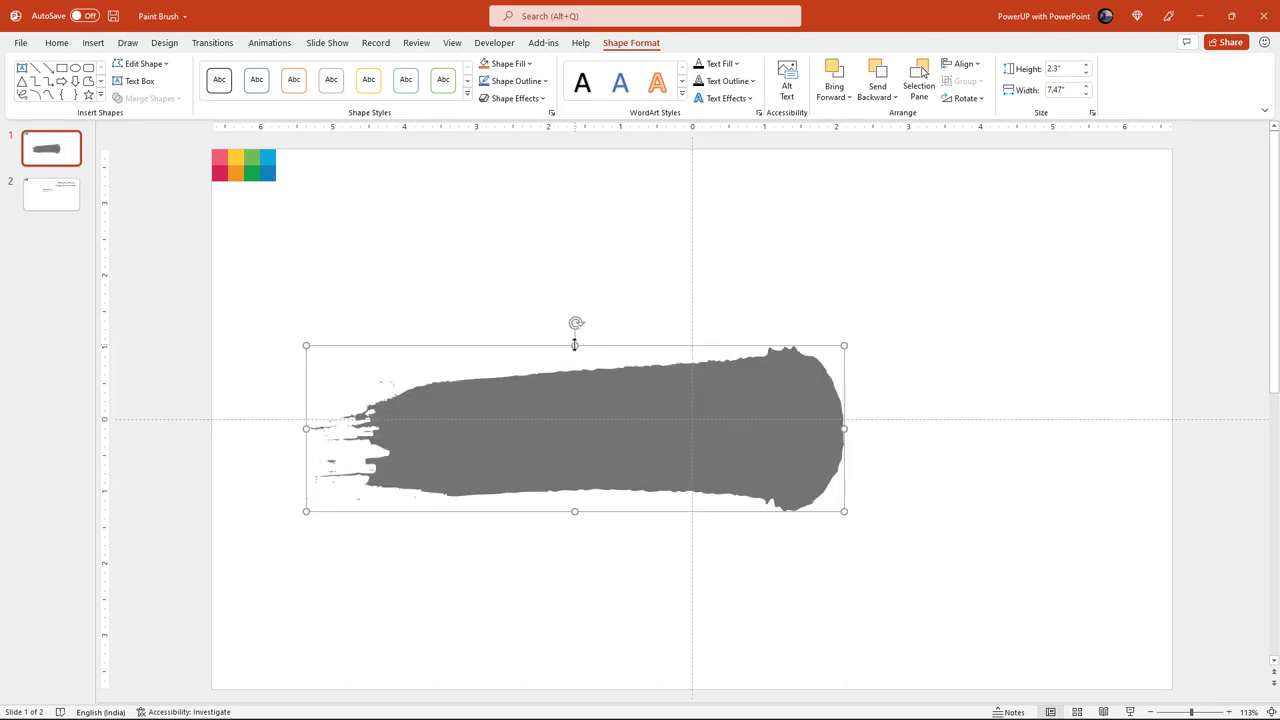
mouse_move(767, 427)
mouse_down()
mouse_move(705, 437)
mouse_move(732, 450)
mouse_up()
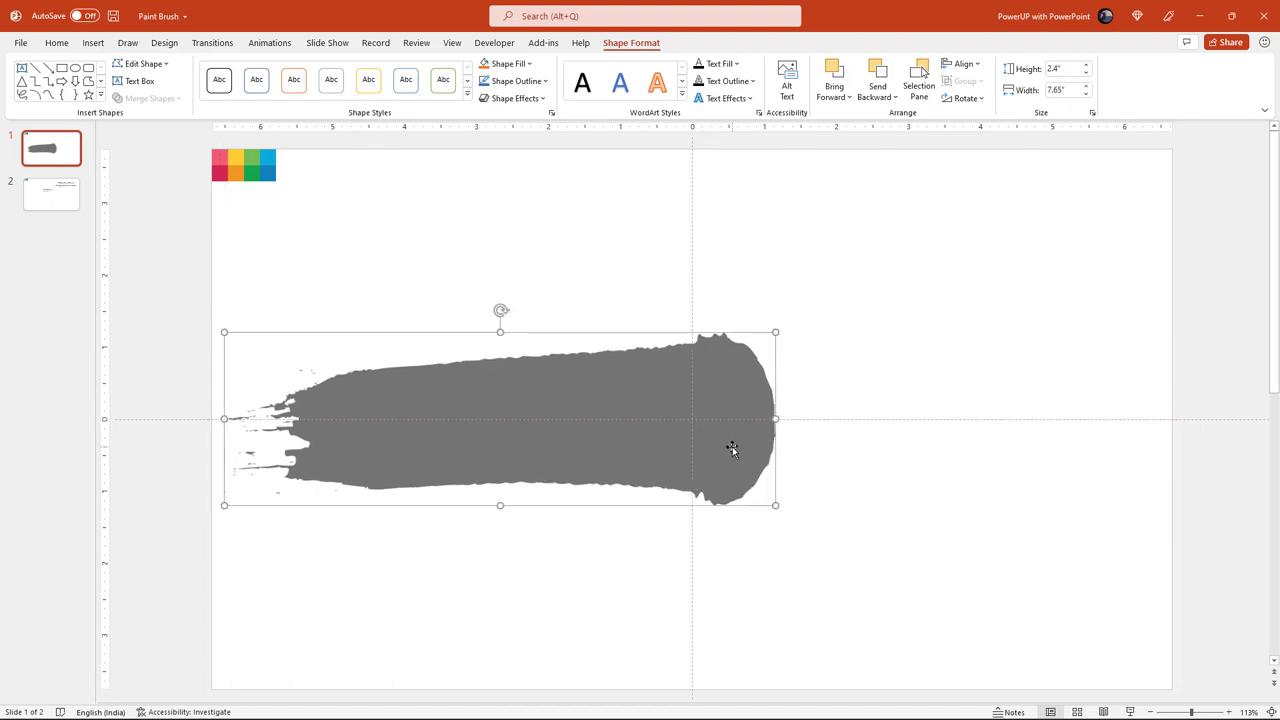
click(882, 453)
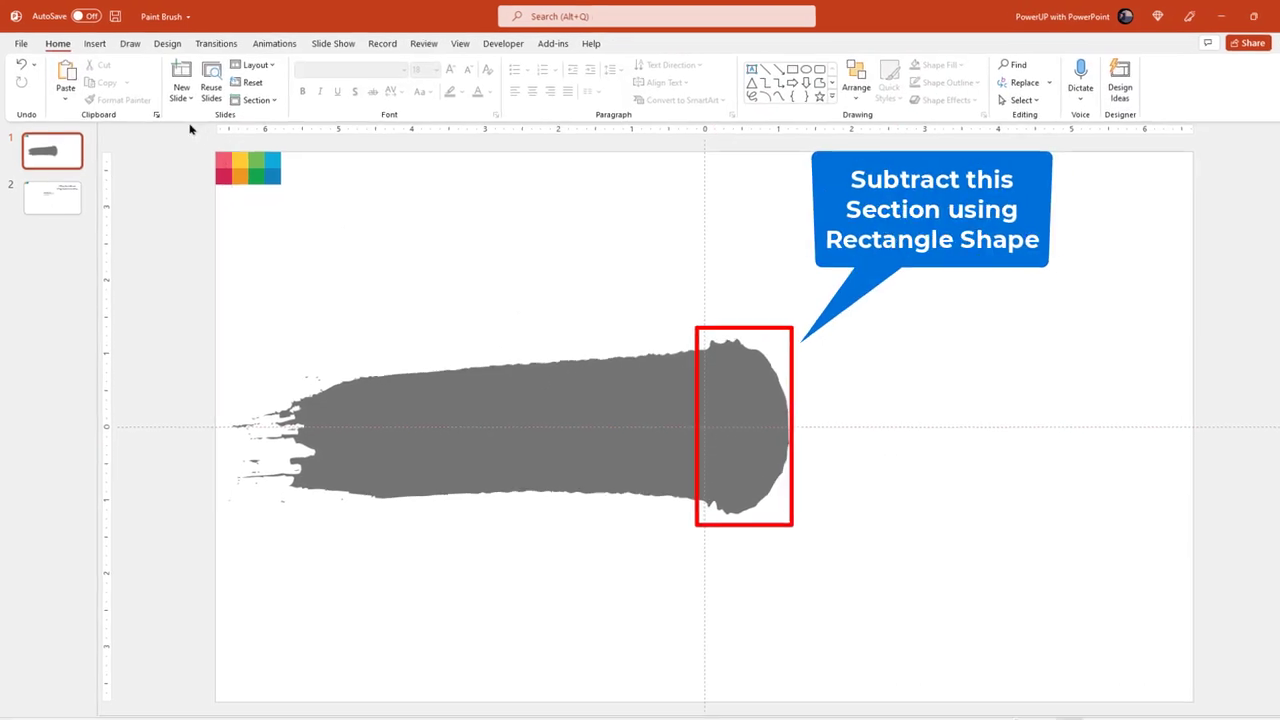
- Draw a rectangle covering the brush stroke's rounded right end
click(92, 42)
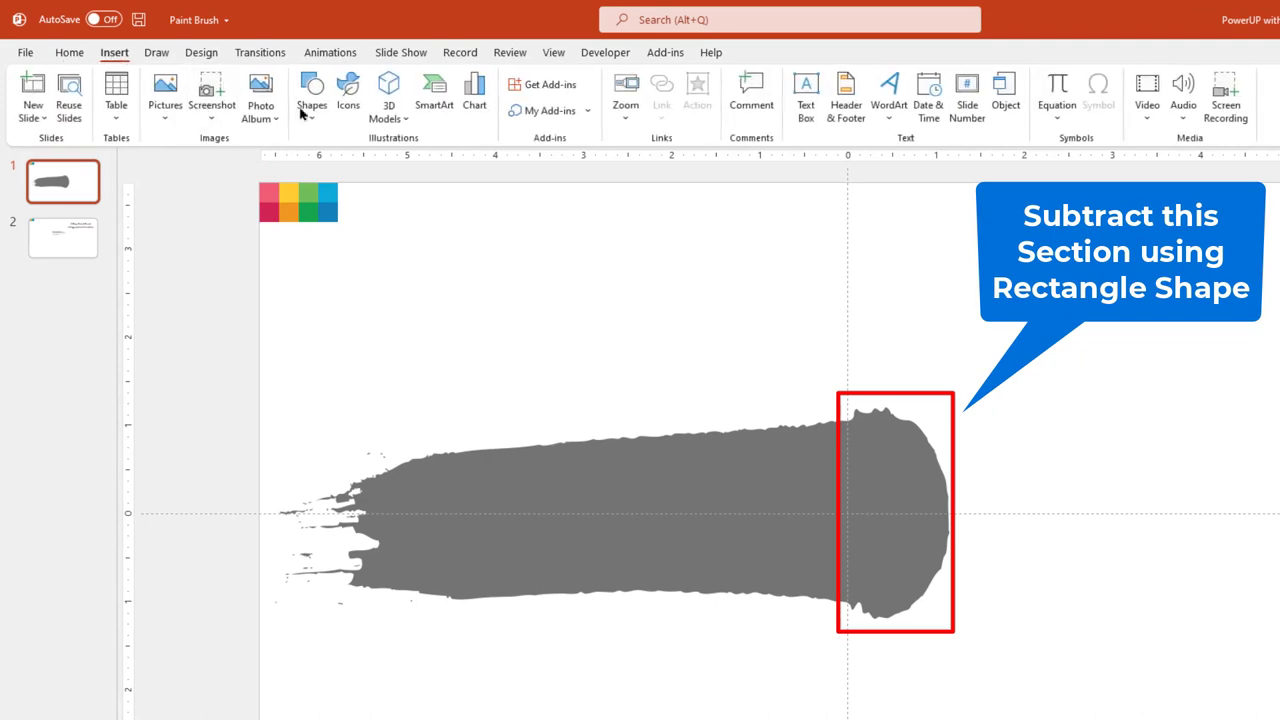
click(305, 110)
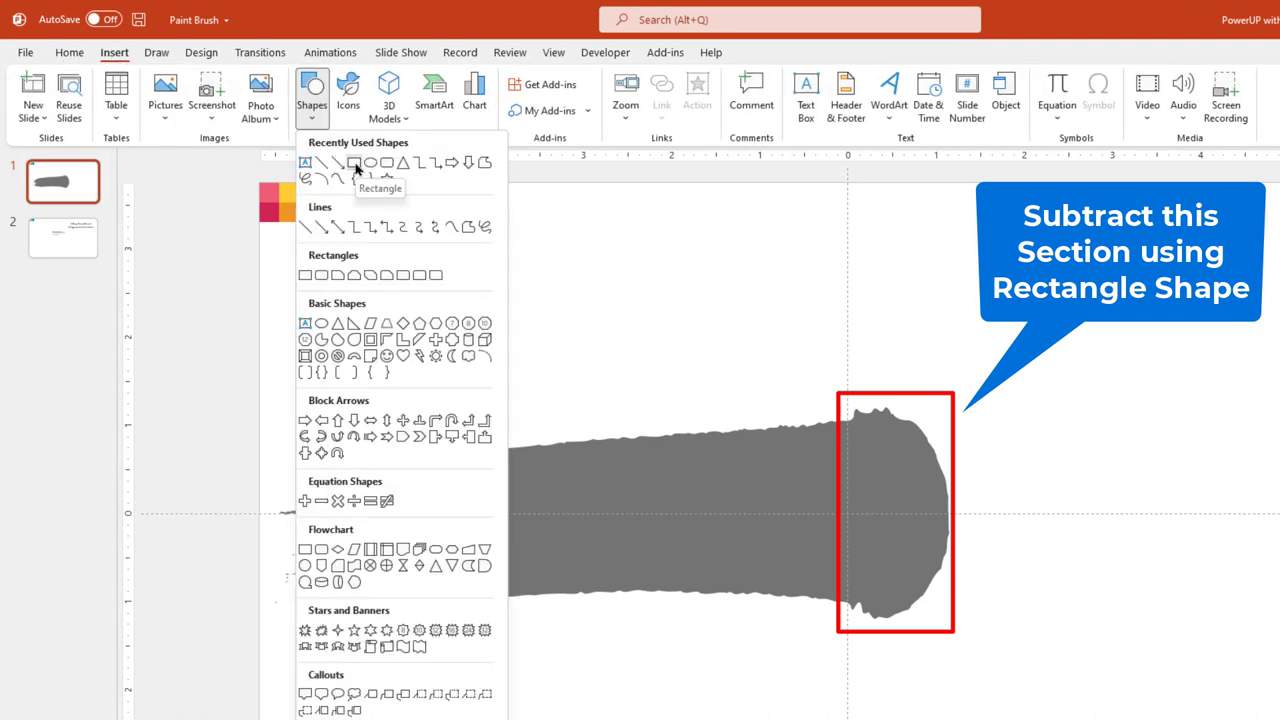
click(355, 163)
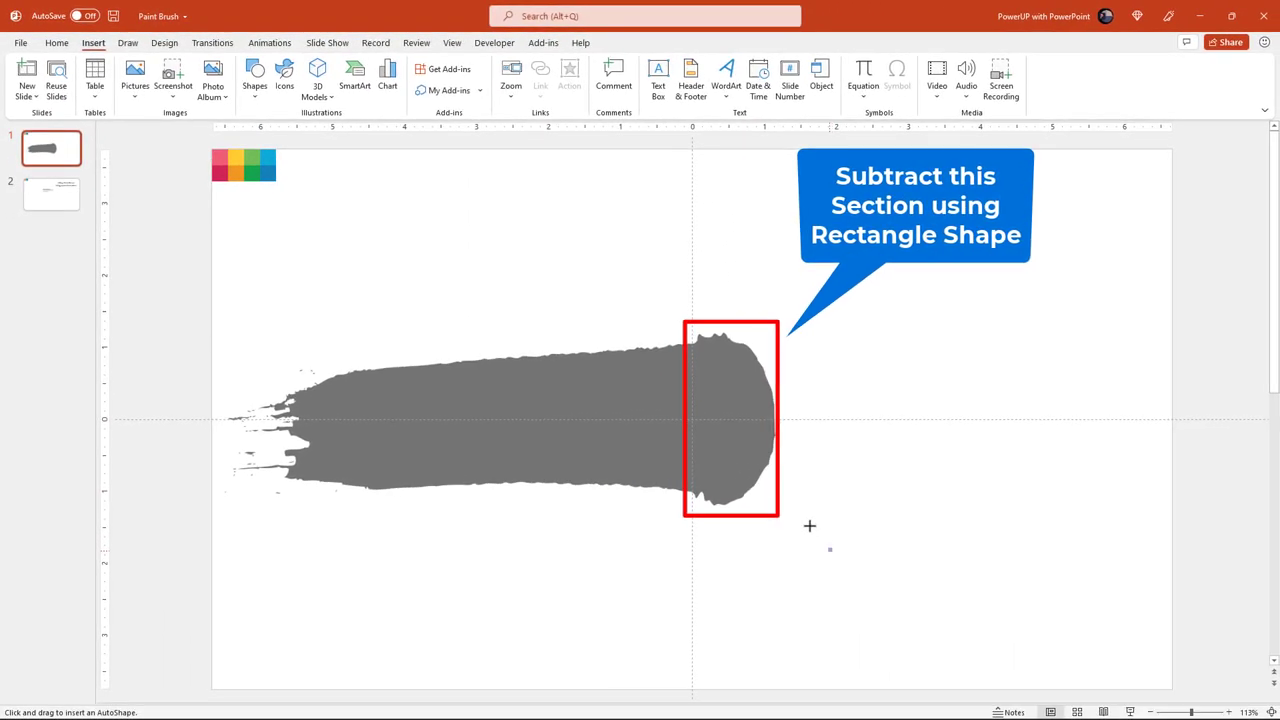
drag(832, 551, 691, 313)
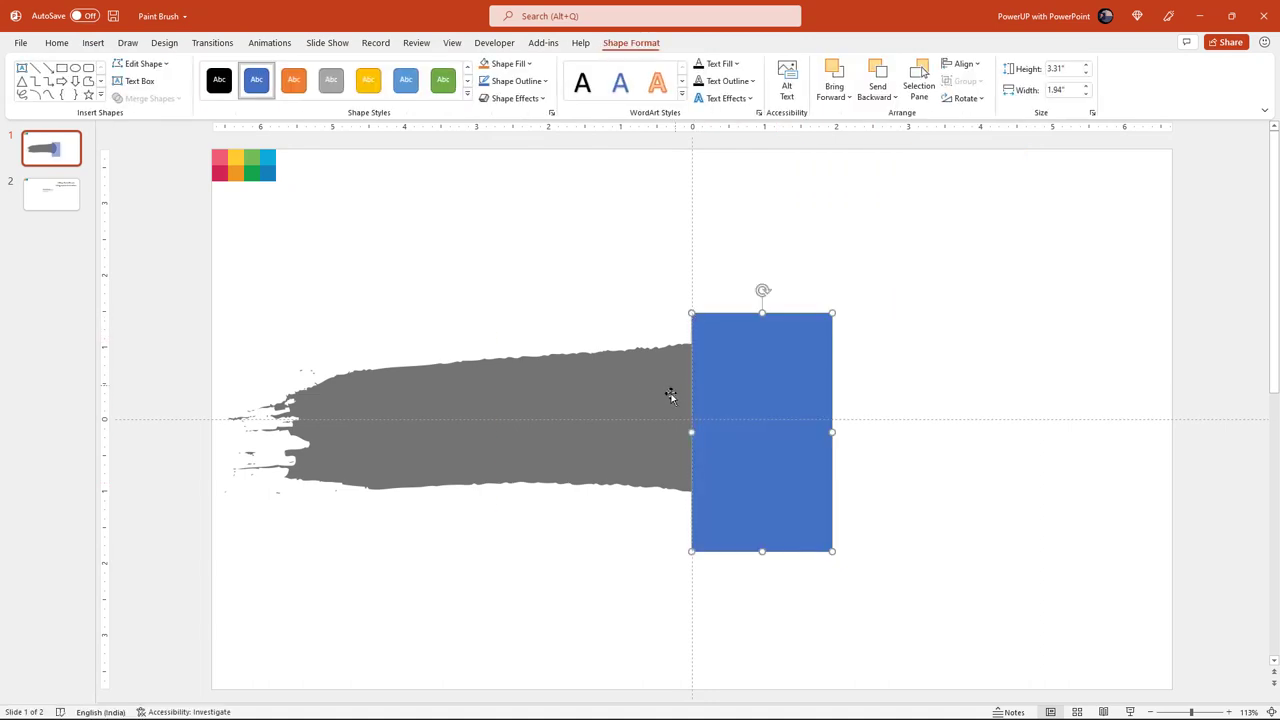
- Subtract the rectangle from the brush stroke to leave a straight right edge
click(640, 387)
shift+click(716, 366)
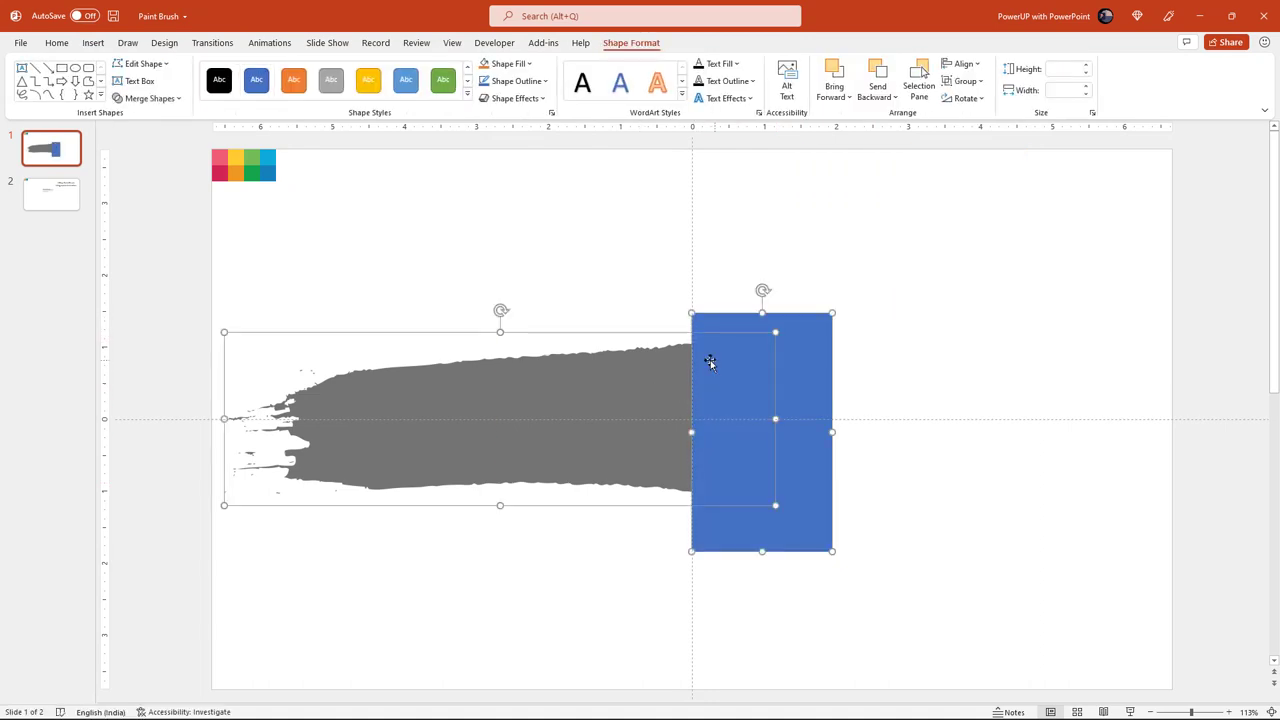
click(166, 99)
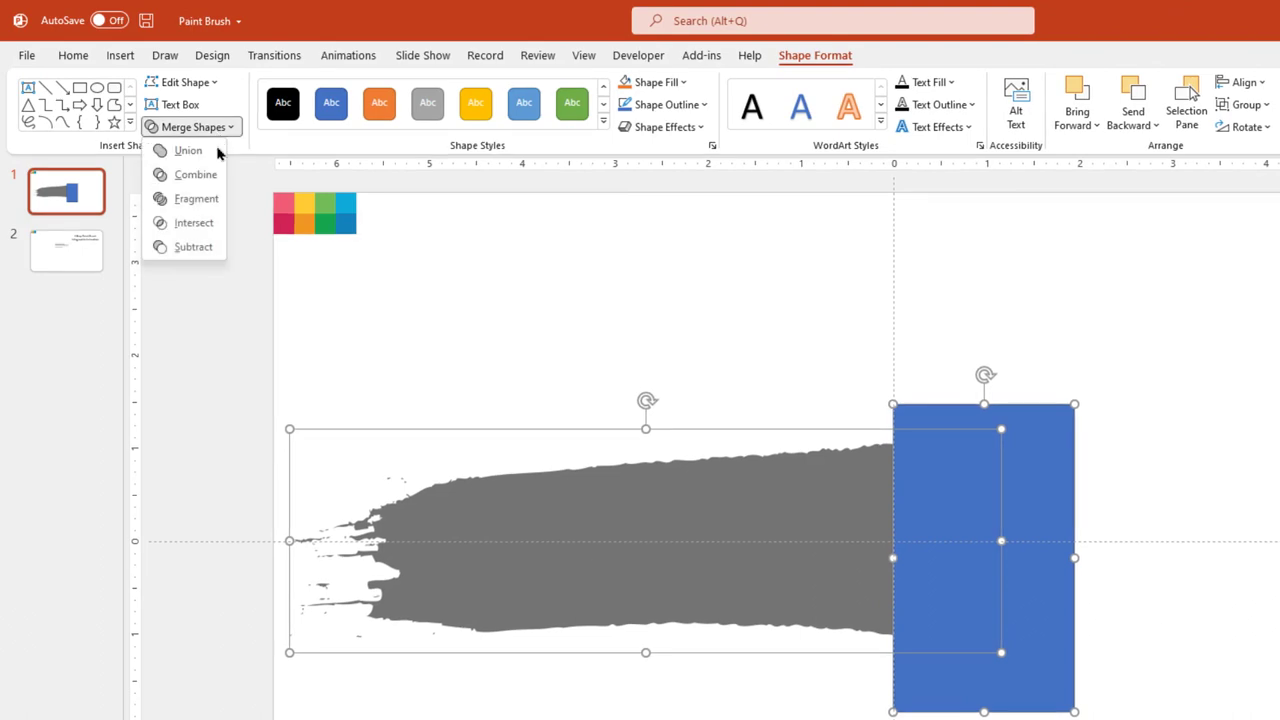
click(197, 249)
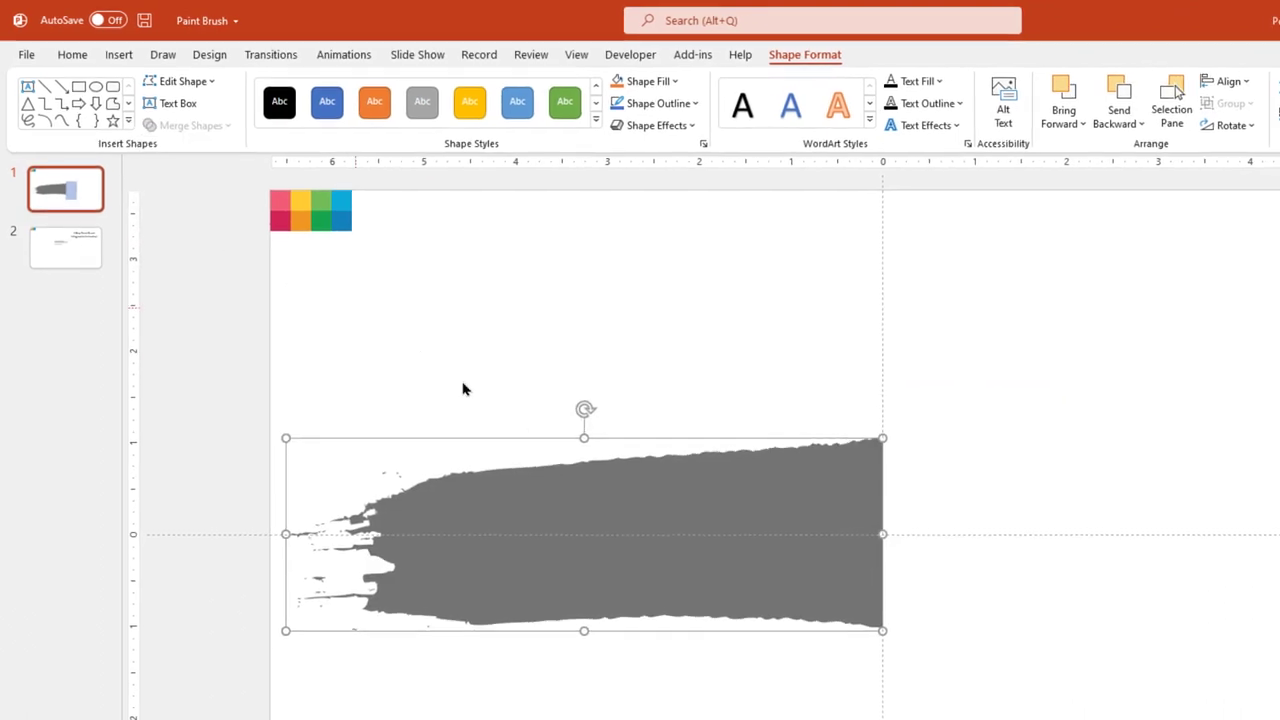
click(780, 568)
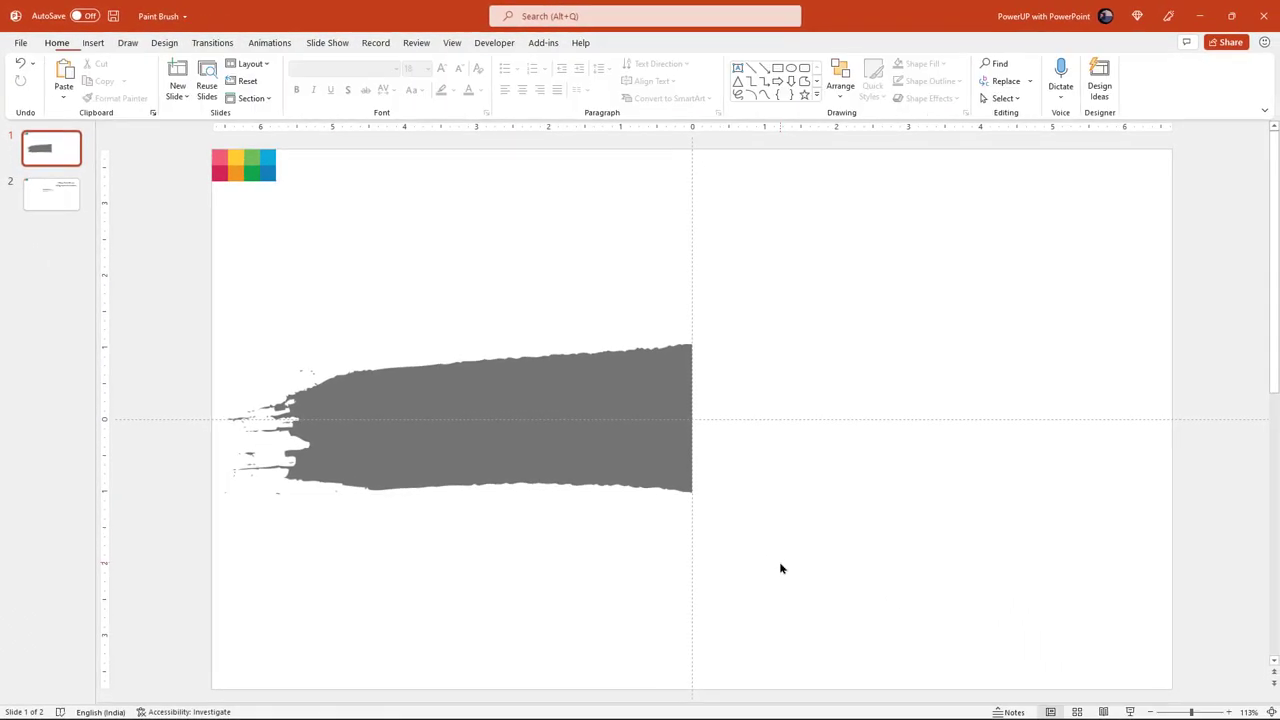
- Give the brush a horizontal linear gradient fill with two stops, the end stop at 100%
right_click(651, 457)
click(694, 427)
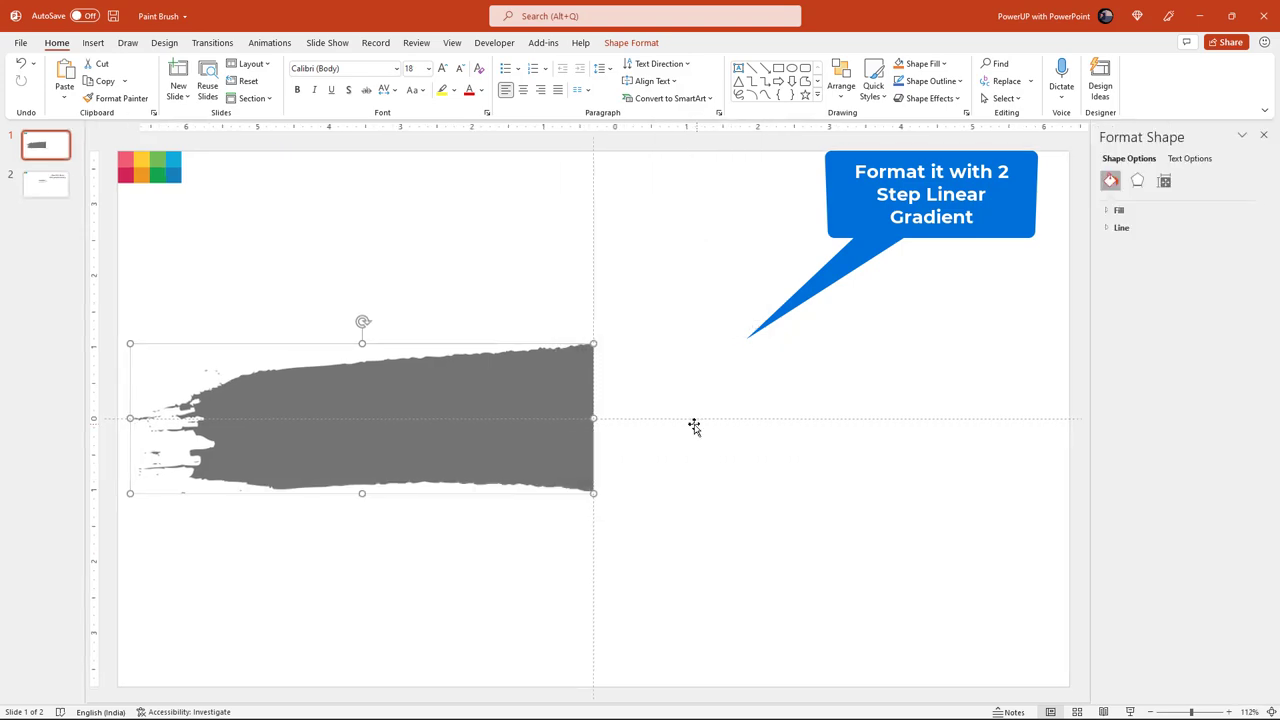
click(1107, 211)
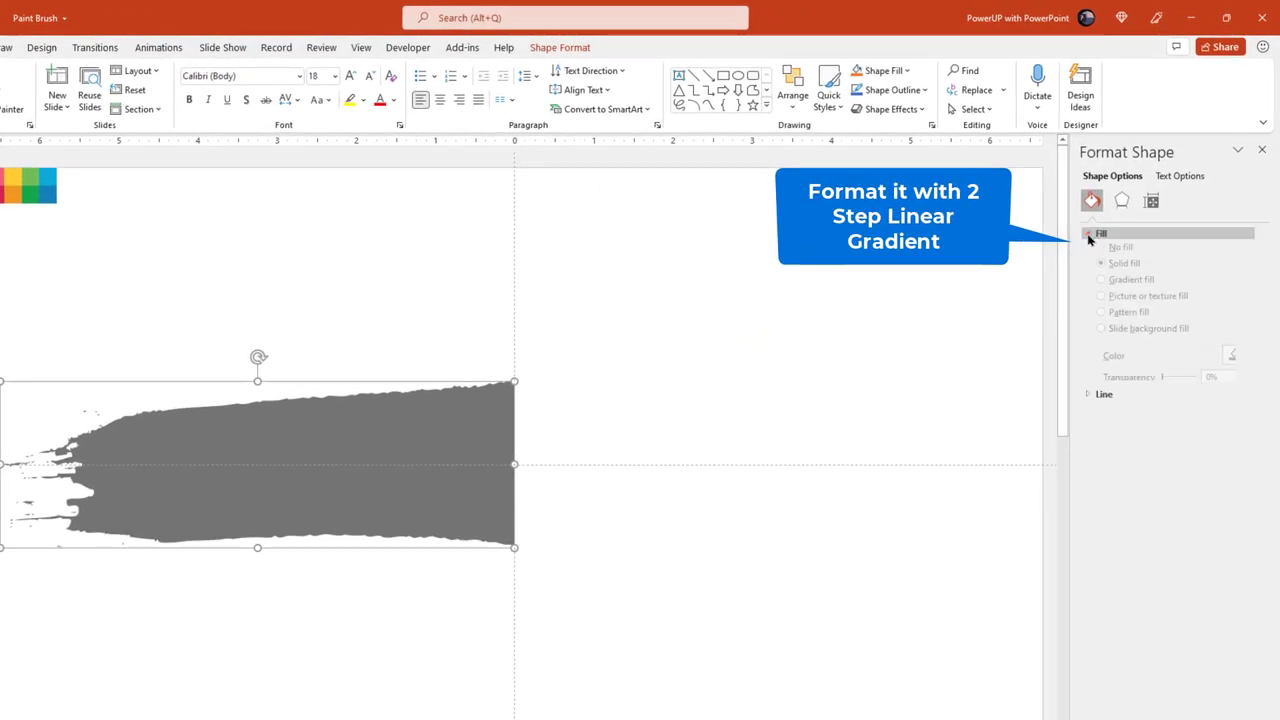
click(1102, 289)
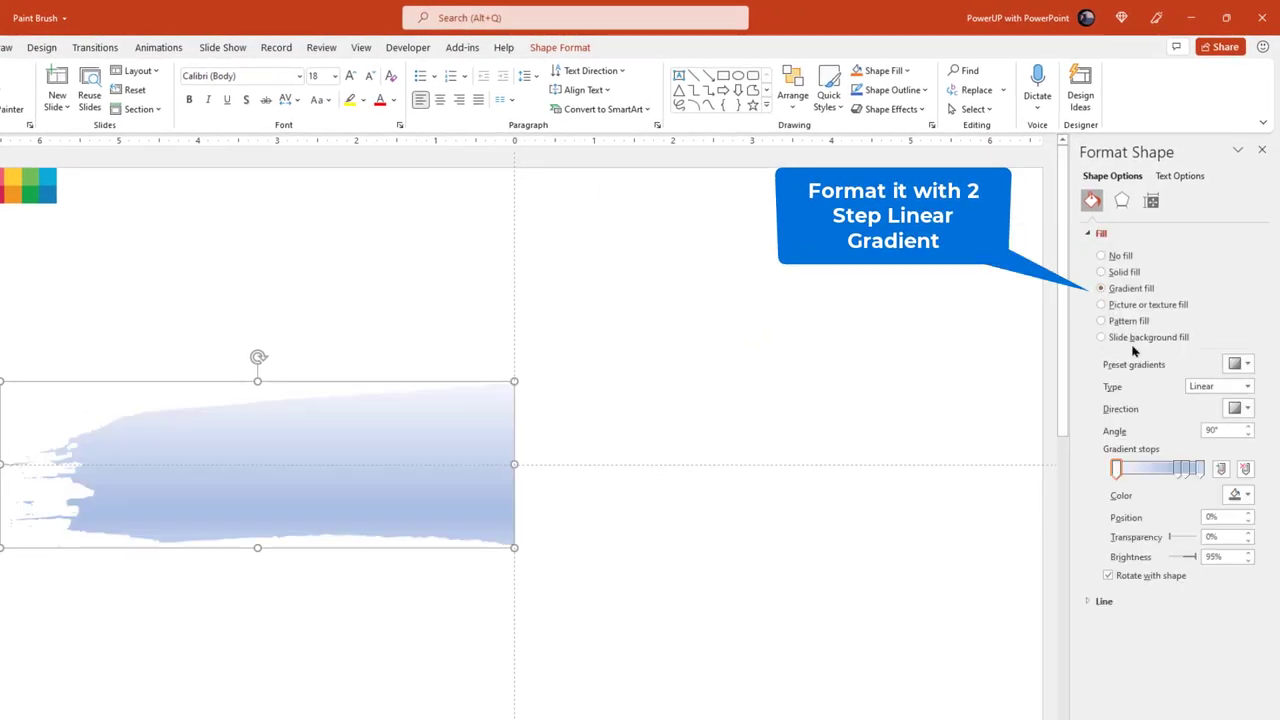
click(1246, 410)
click(1233, 433)
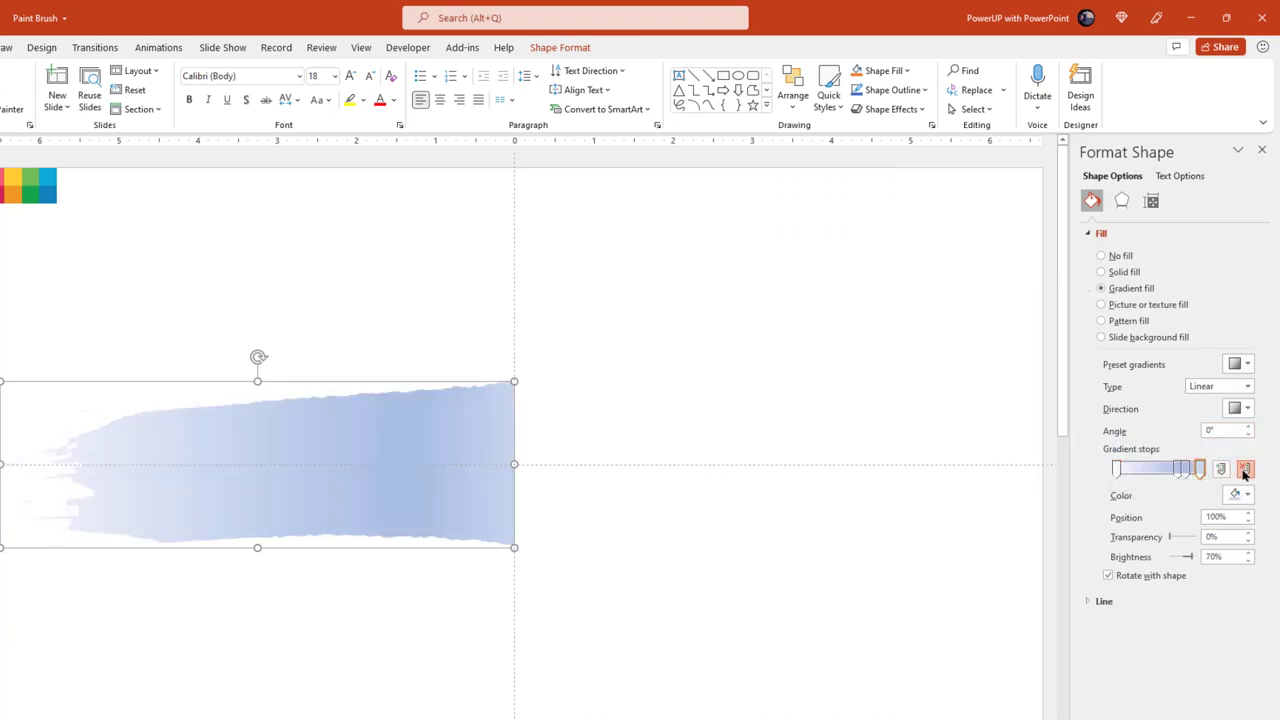
click(1244, 470)
drag(1181, 474, 1203, 472)
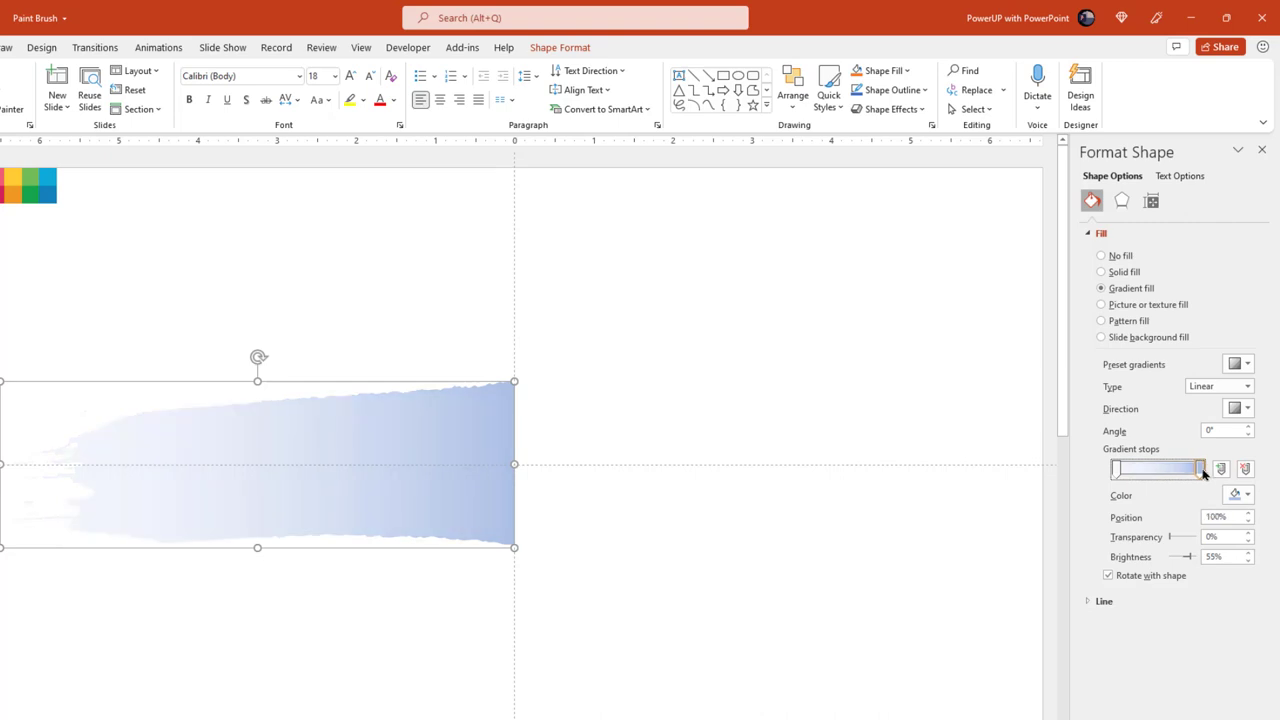
- Eyedrop pink swatch colours onto both gradient stops, deep pink at the end, lighter at start
click(1244, 496)
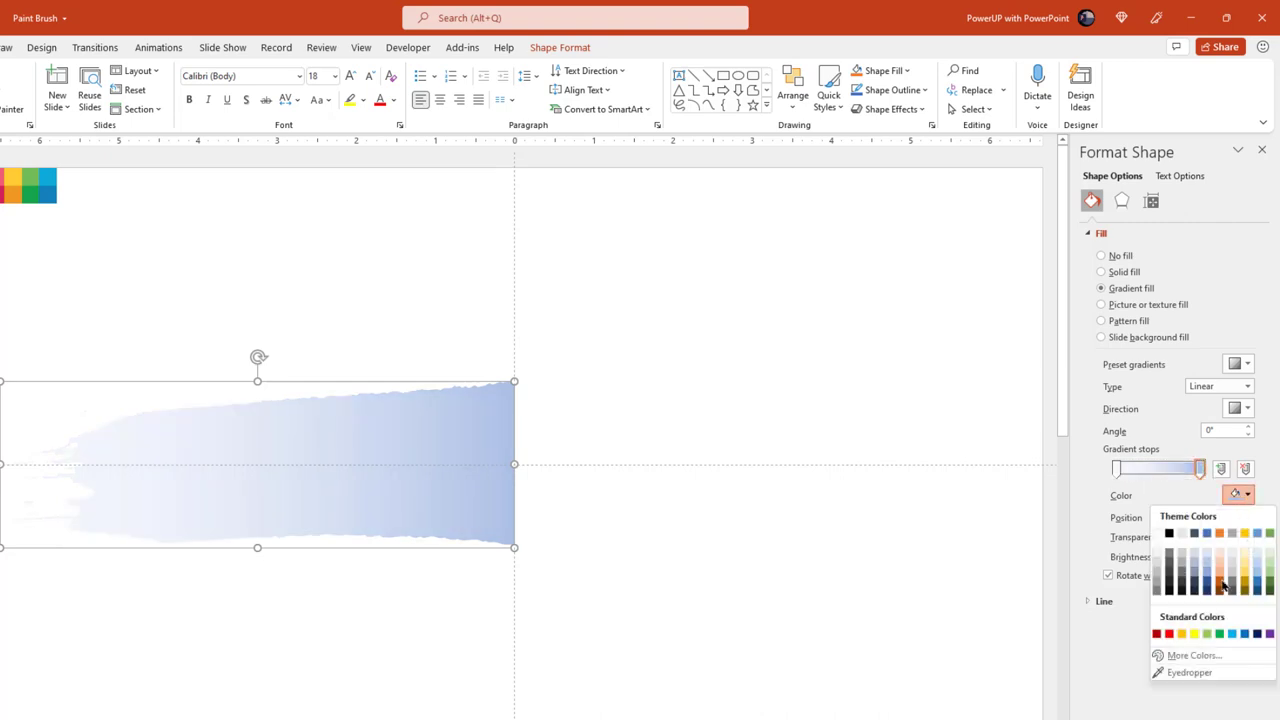
click(1188, 677)
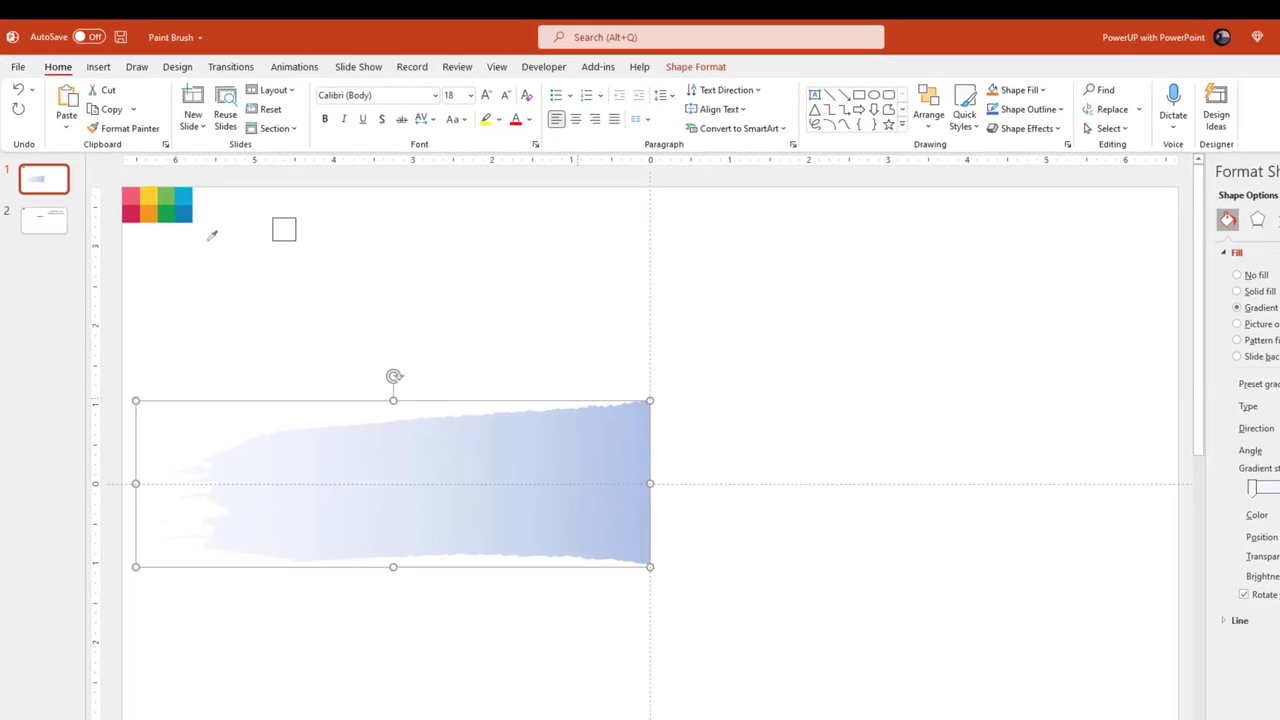
click(139, 207)
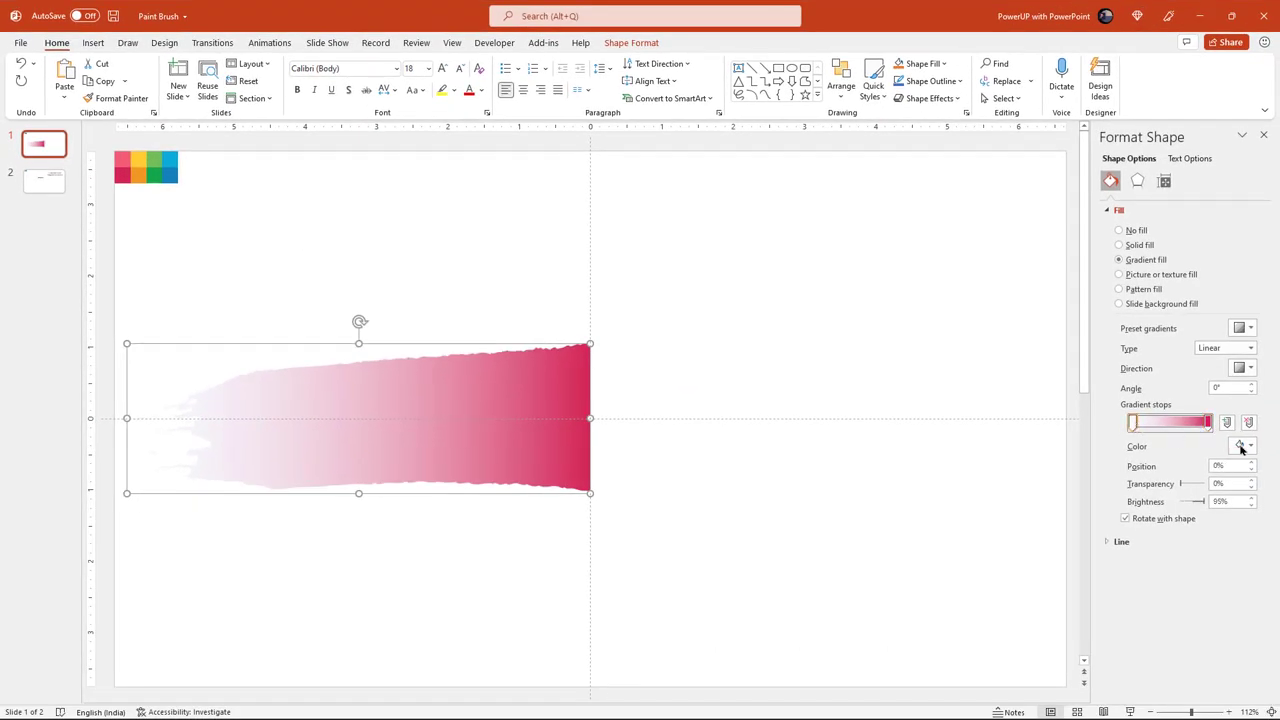
click(1251, 446)
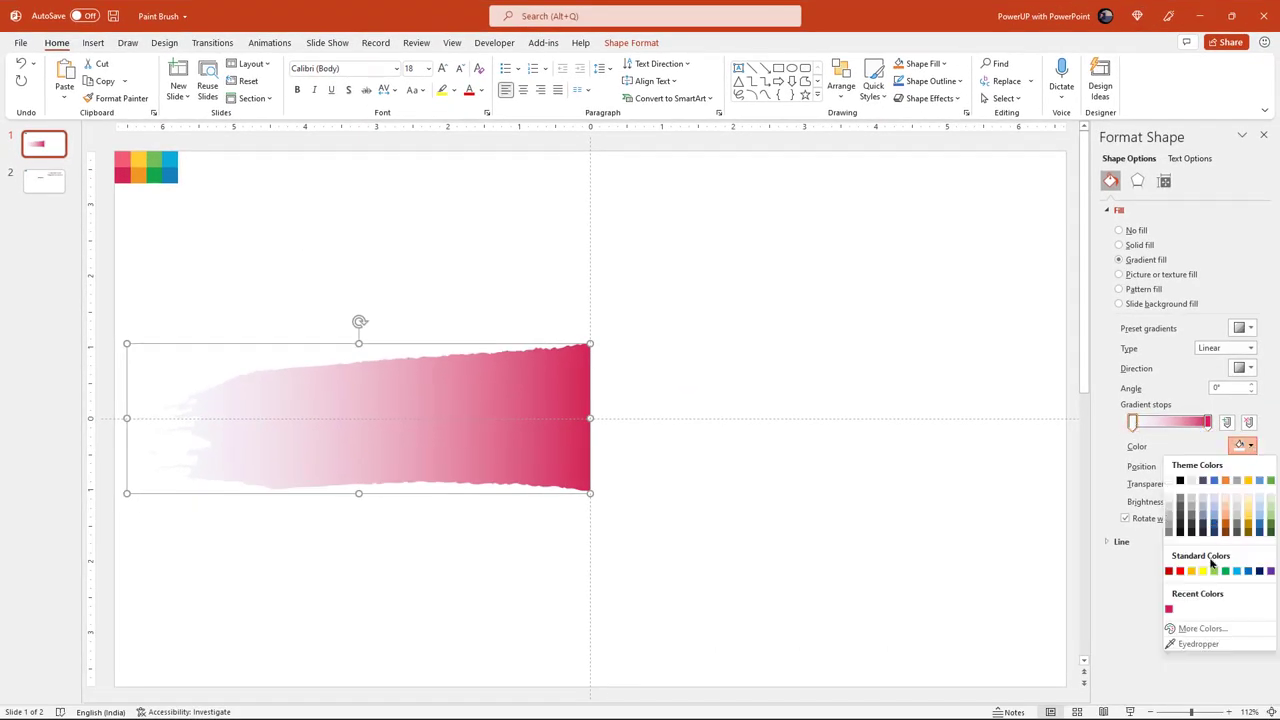
click(1188, 648)
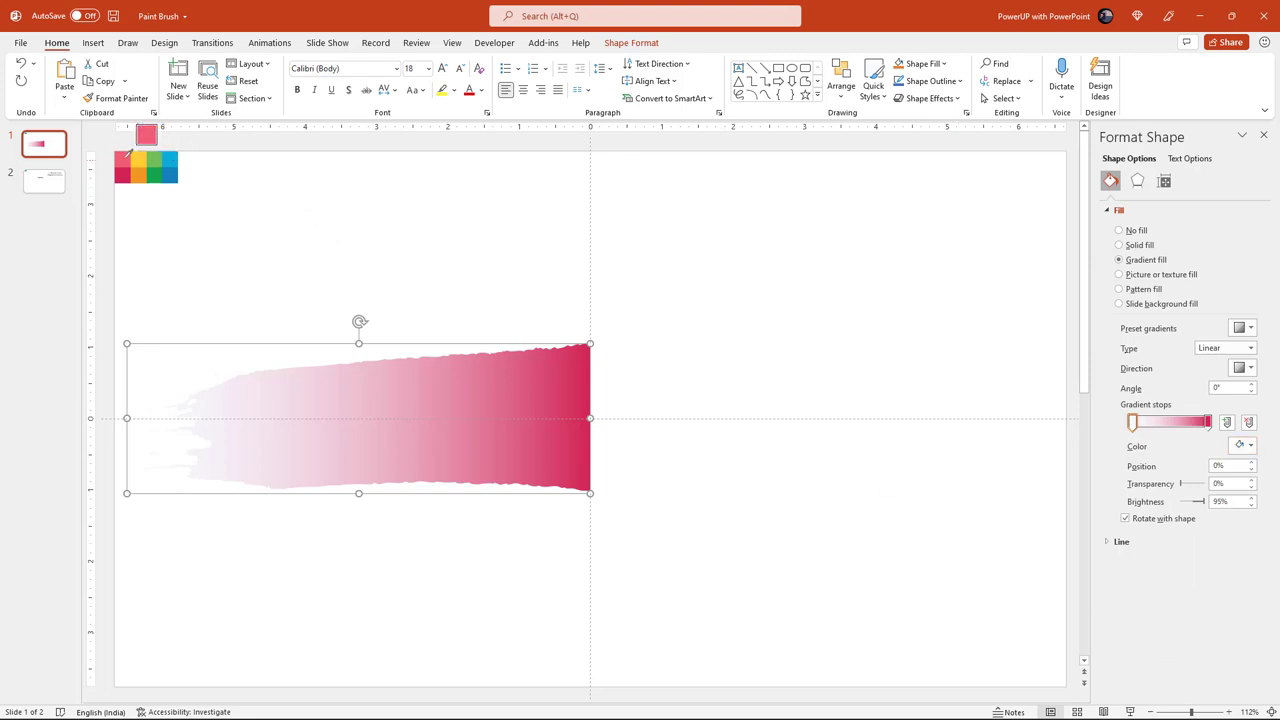
click(127, 155)
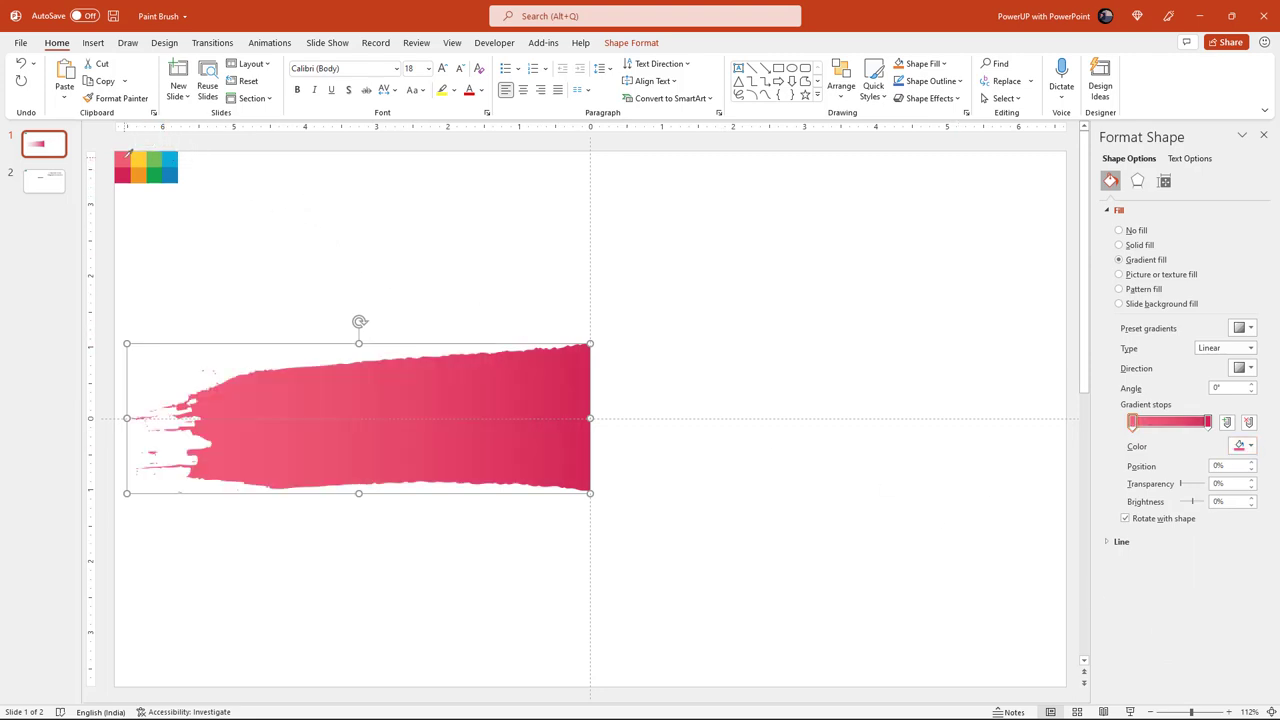
click(635, 324)
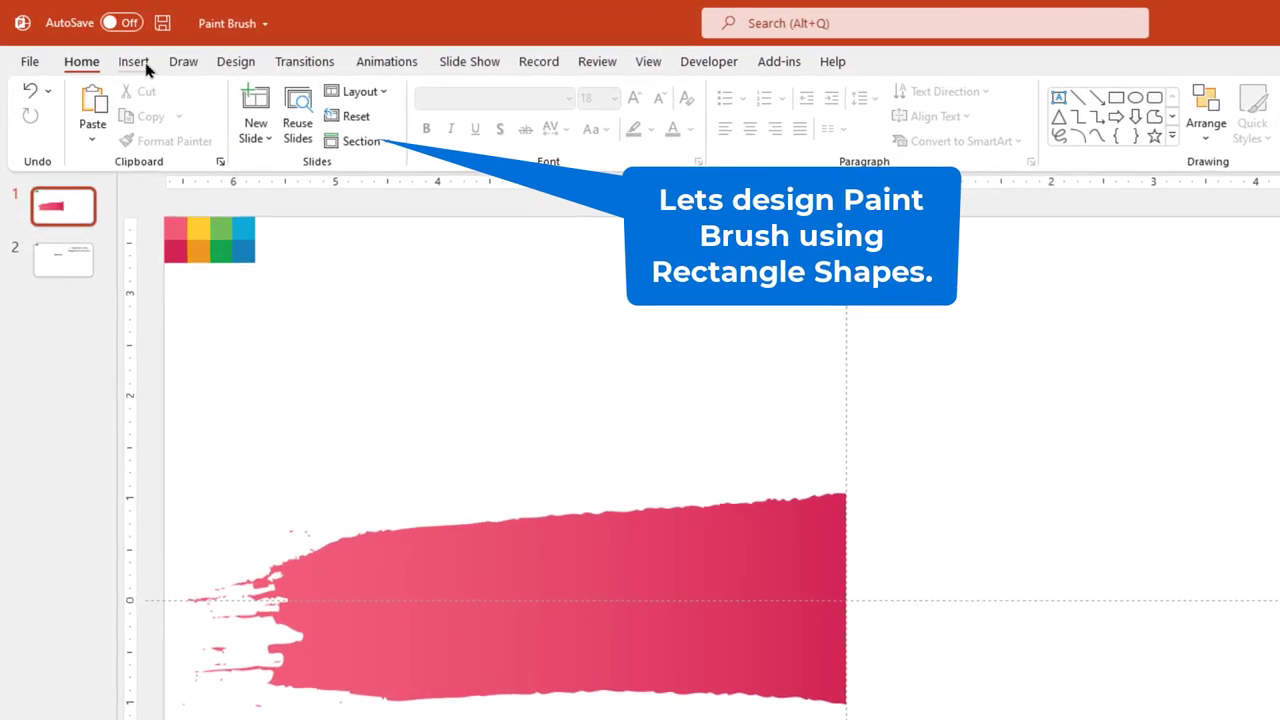
- Draw a narrow outline-free rounded rectangle against the stroke's straight right end
click(93, 42)
click(362, 147)
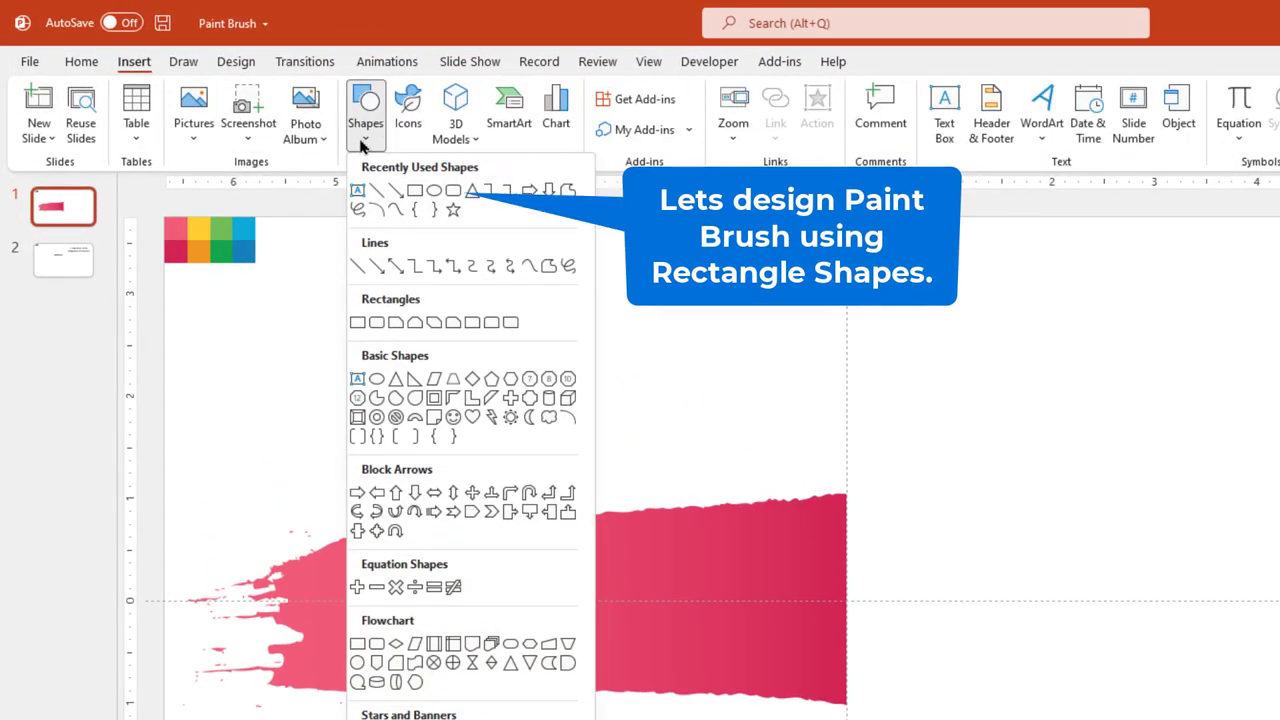
click(453, 191)
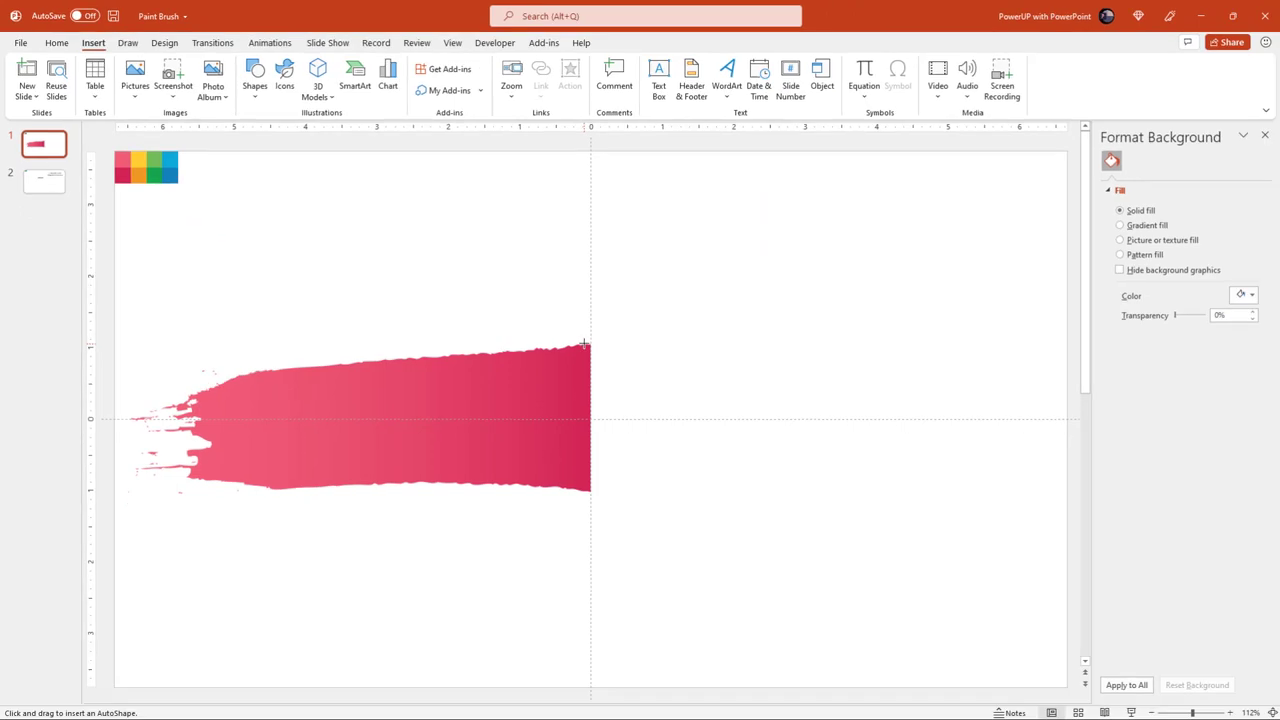
drag(584, 344, 620, 492)
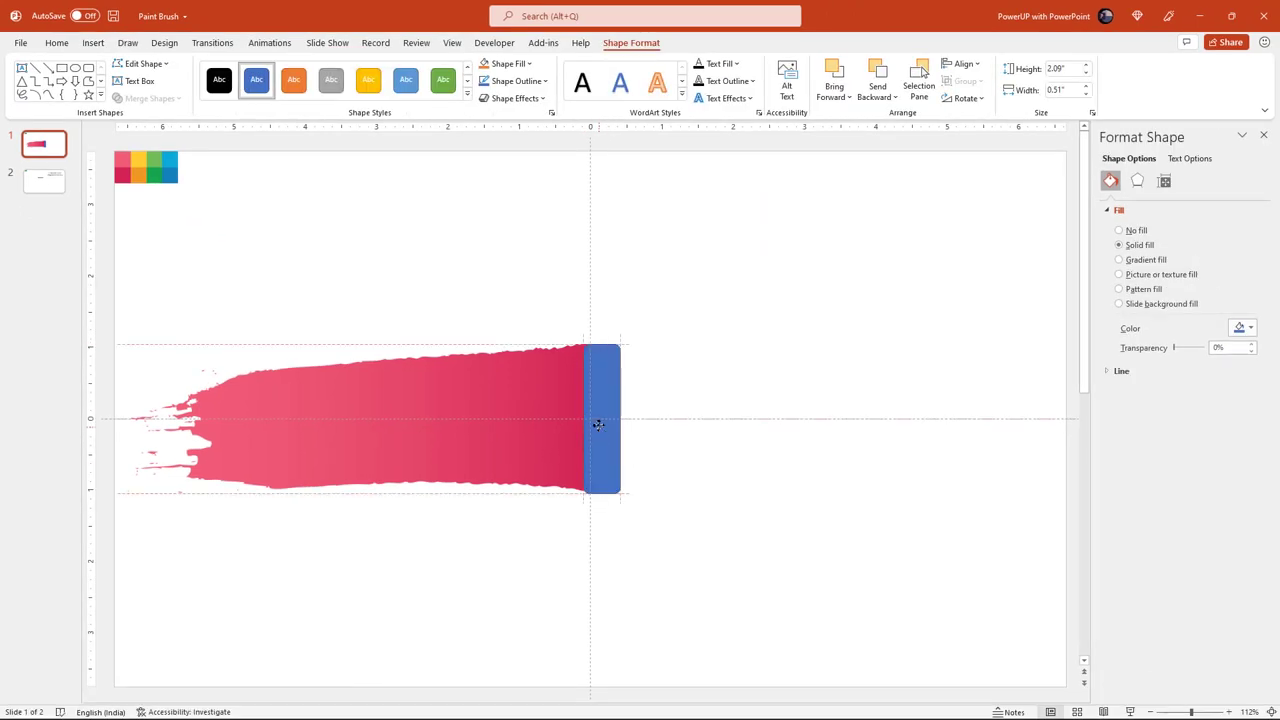
drag(598, 424, 597, 424)
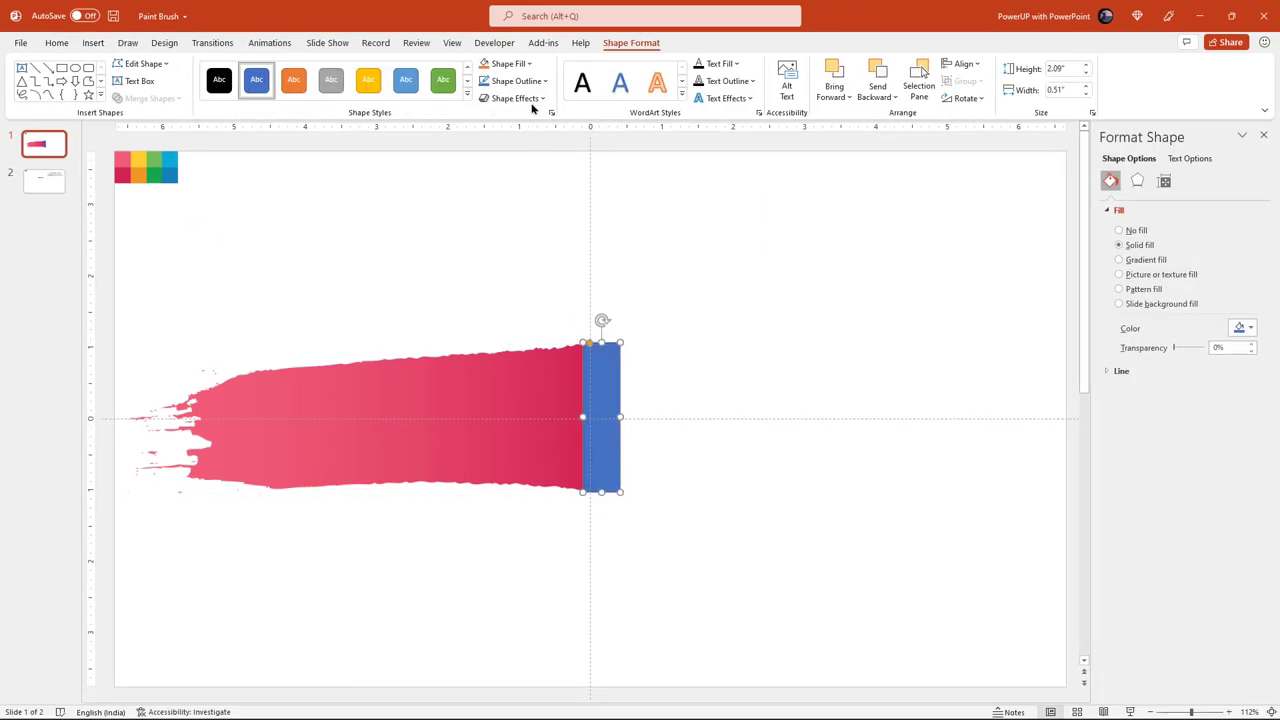
click(530, 85)
click(517, 263)
click(652, 394)
drag(620, 417, 622, 417)
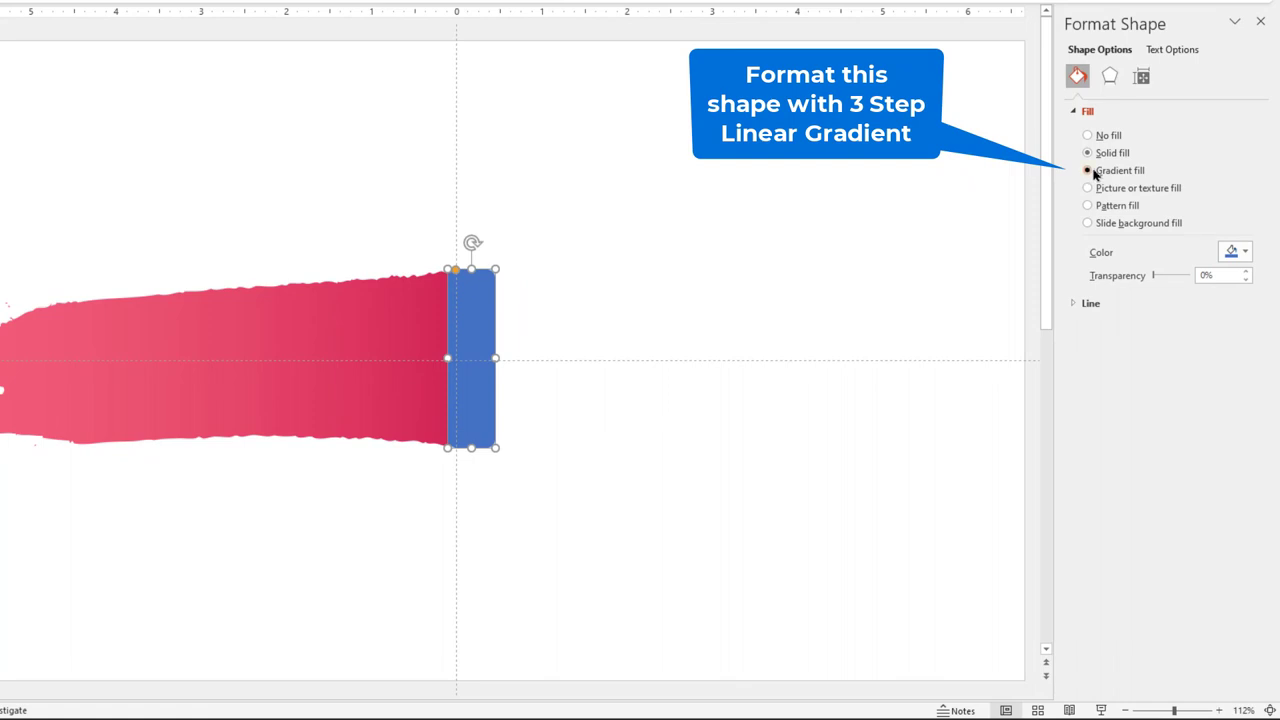
- Fill the rectangle with a pink gradient, first stop at 31% in the recent pink
click(1090, 171)
drag(1104, 367, 1136, 373)
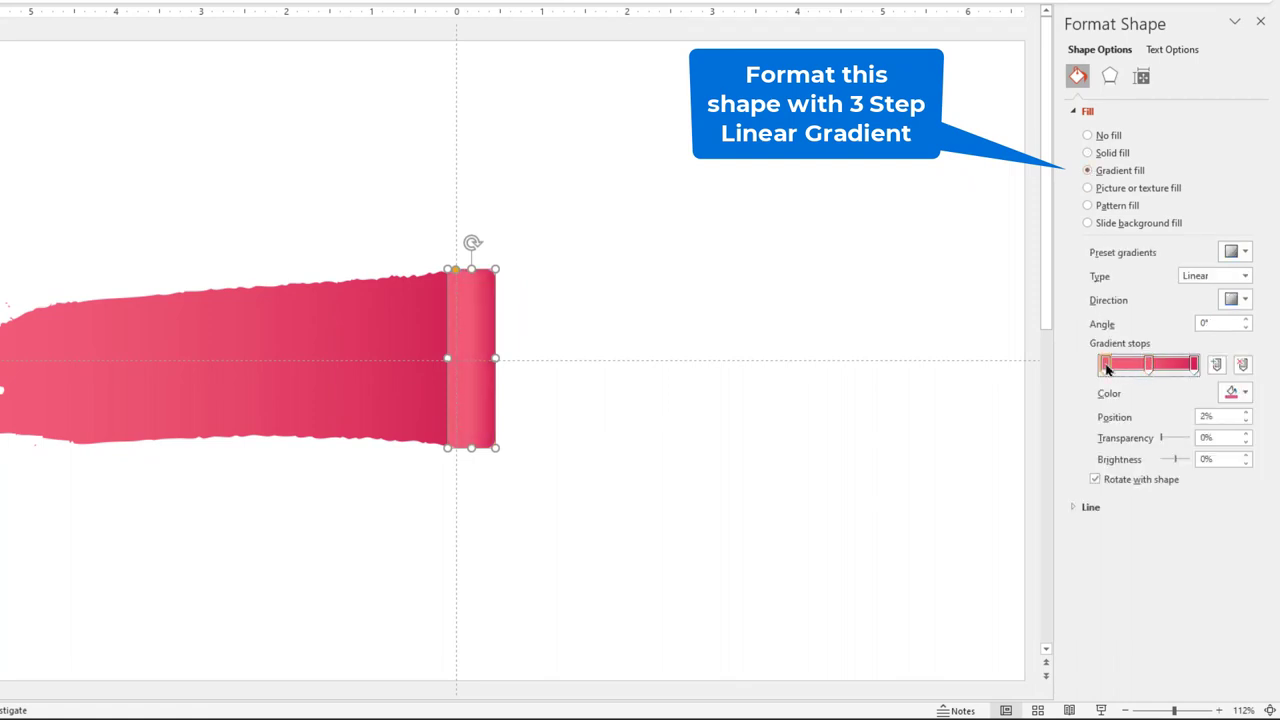
click(1240, 395)
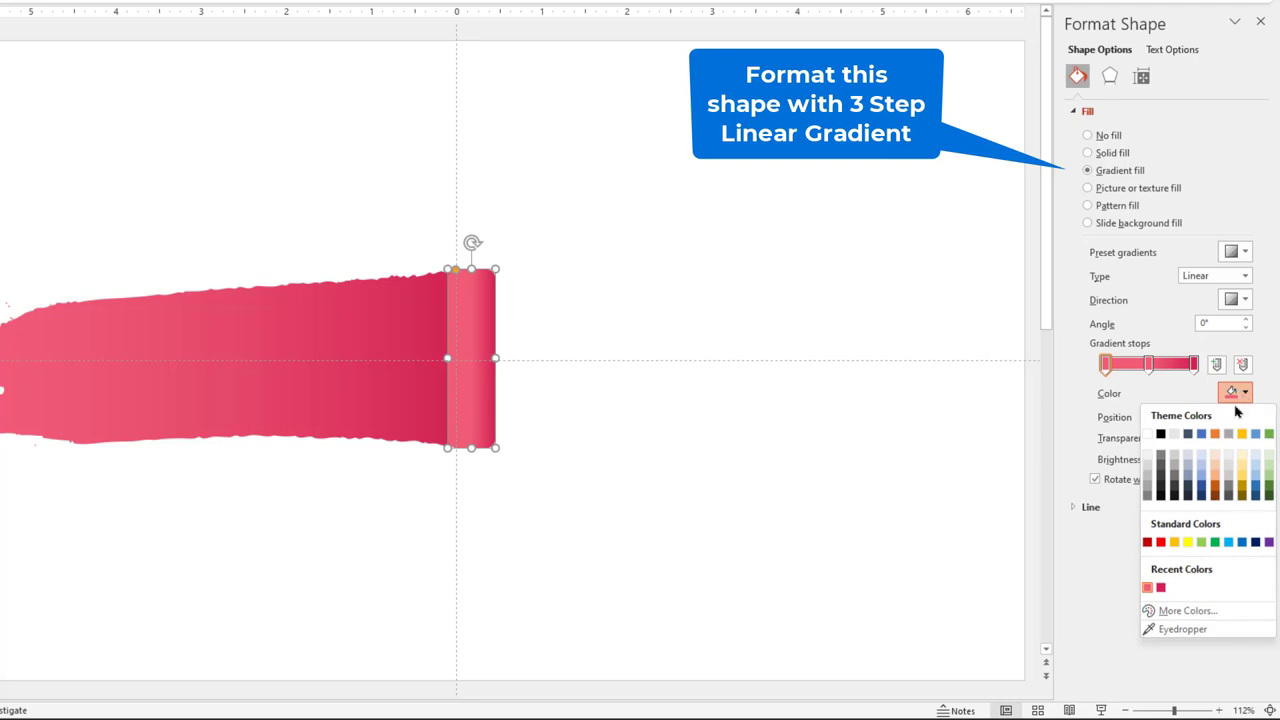
click(1161, 587)
click(1105, 365)
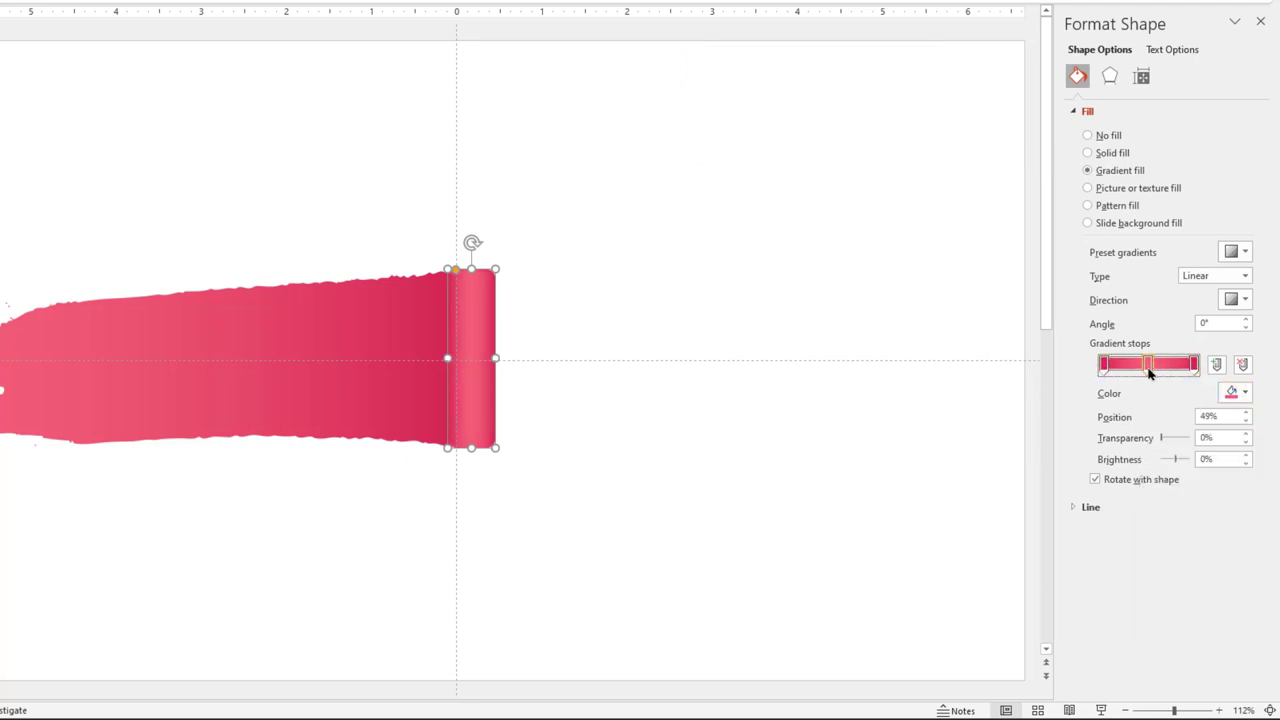
- Add an outer shadow with 11 pt blur to the narrow roller rectangle
click(1115, 80)
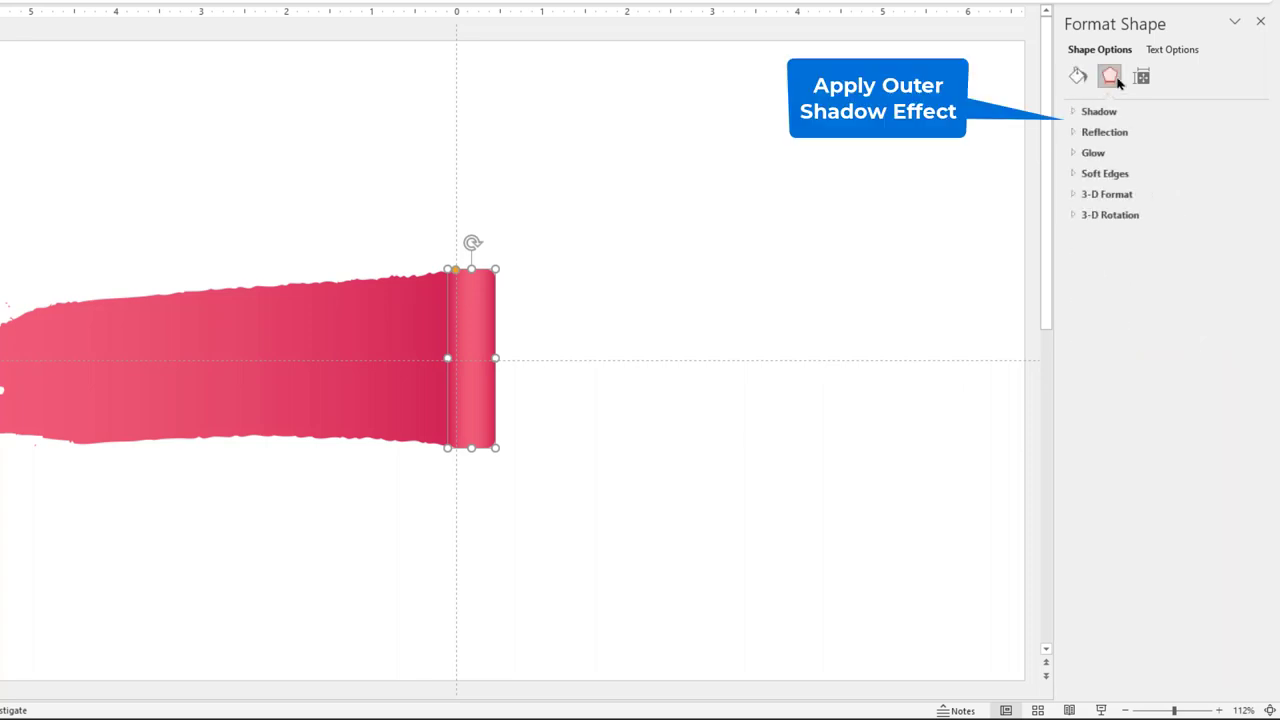
click(1078, 113)
click(1238, 136)
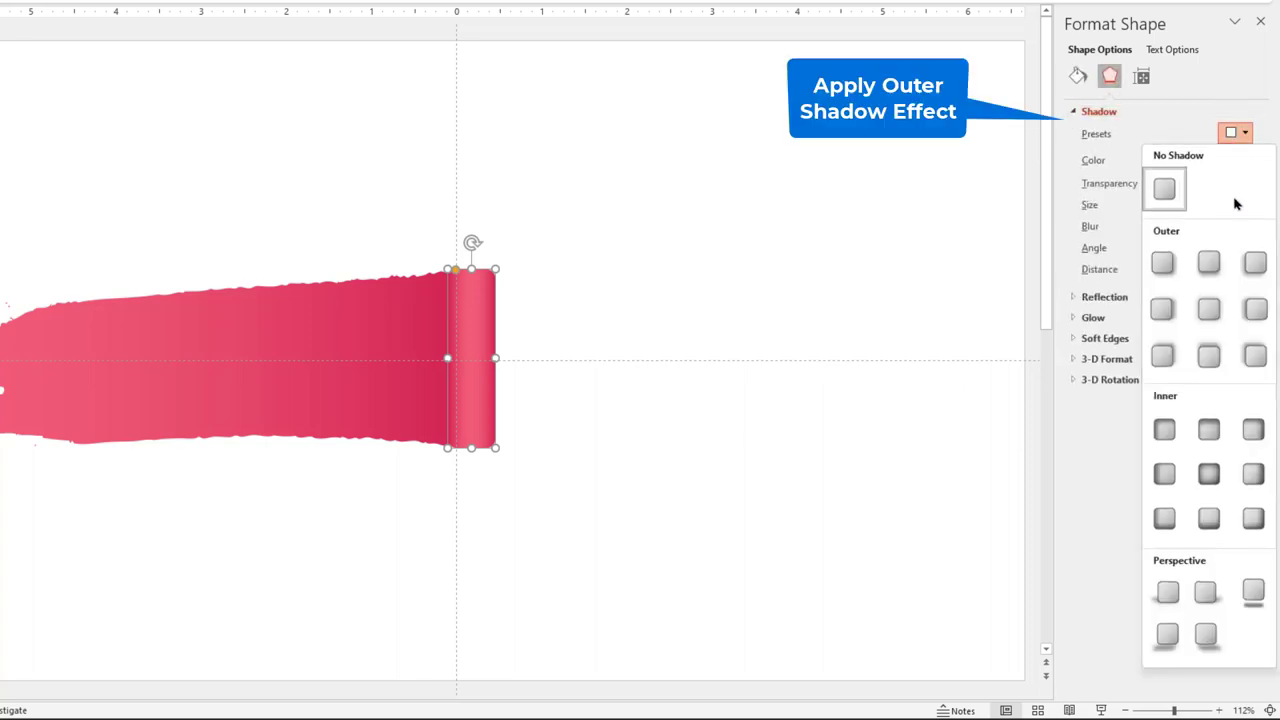
click(1209, 310)
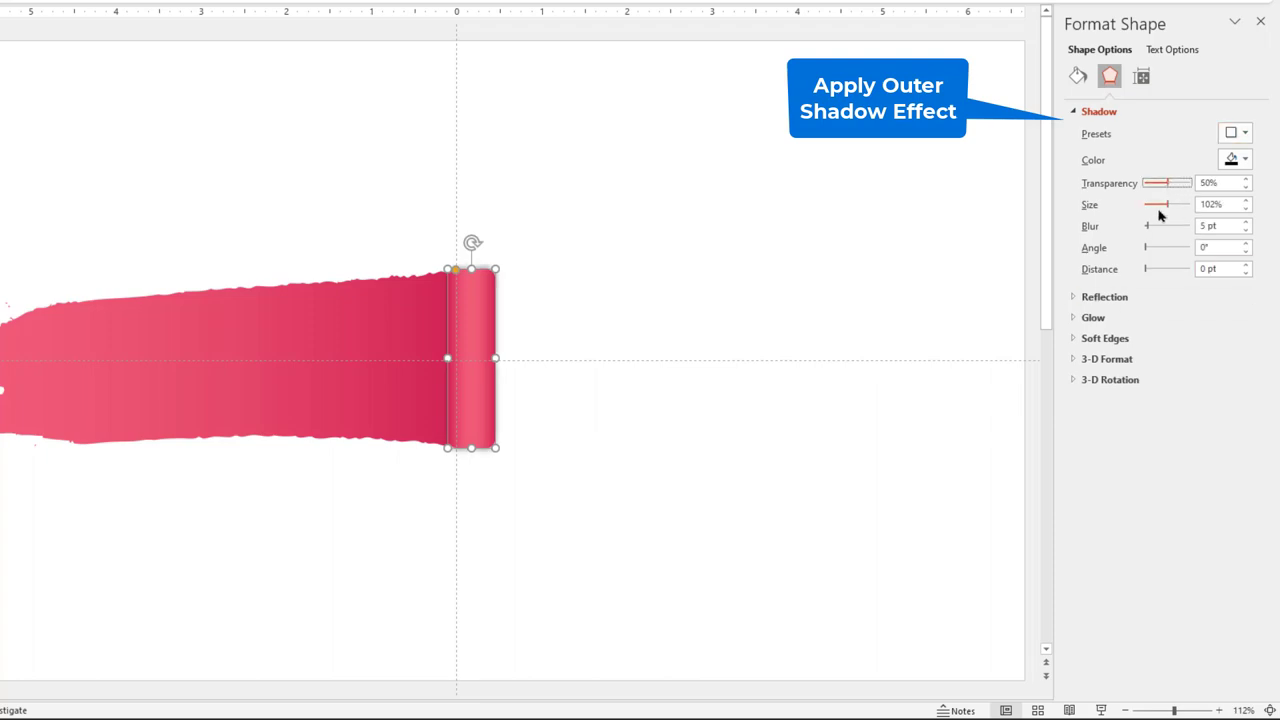
drag(1149, 229, 1154, 229)
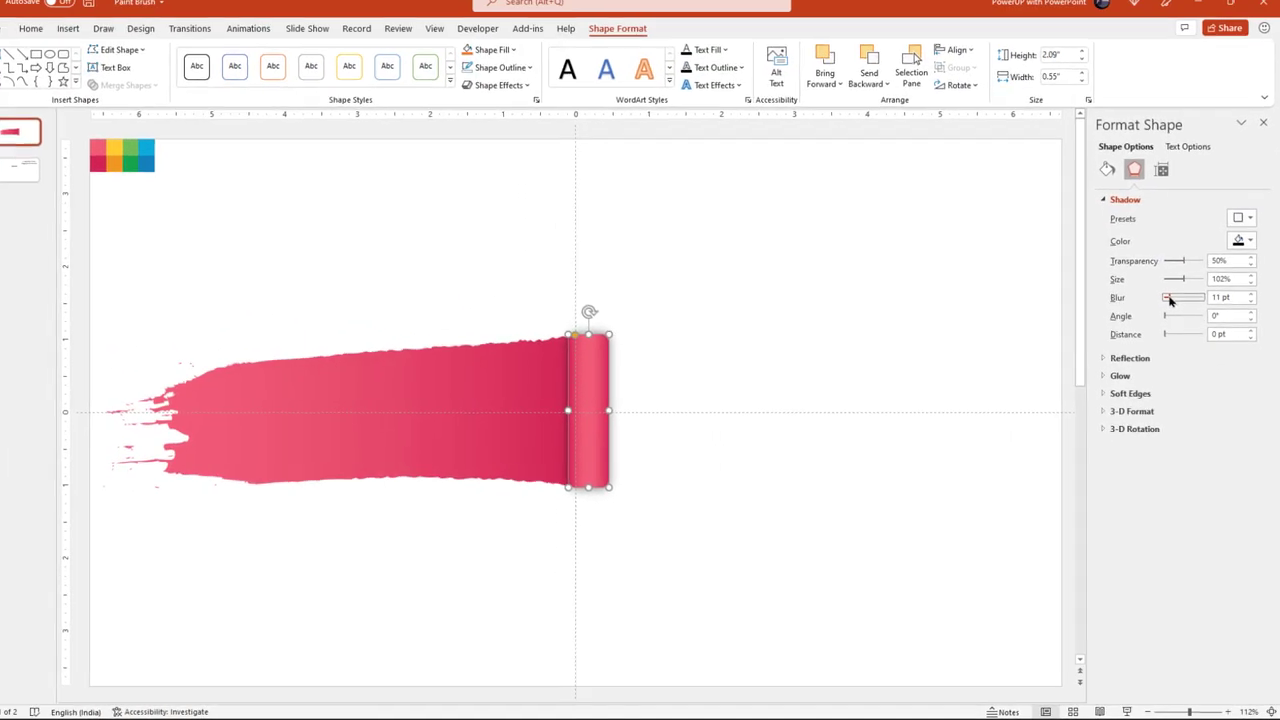
click(748, 376)
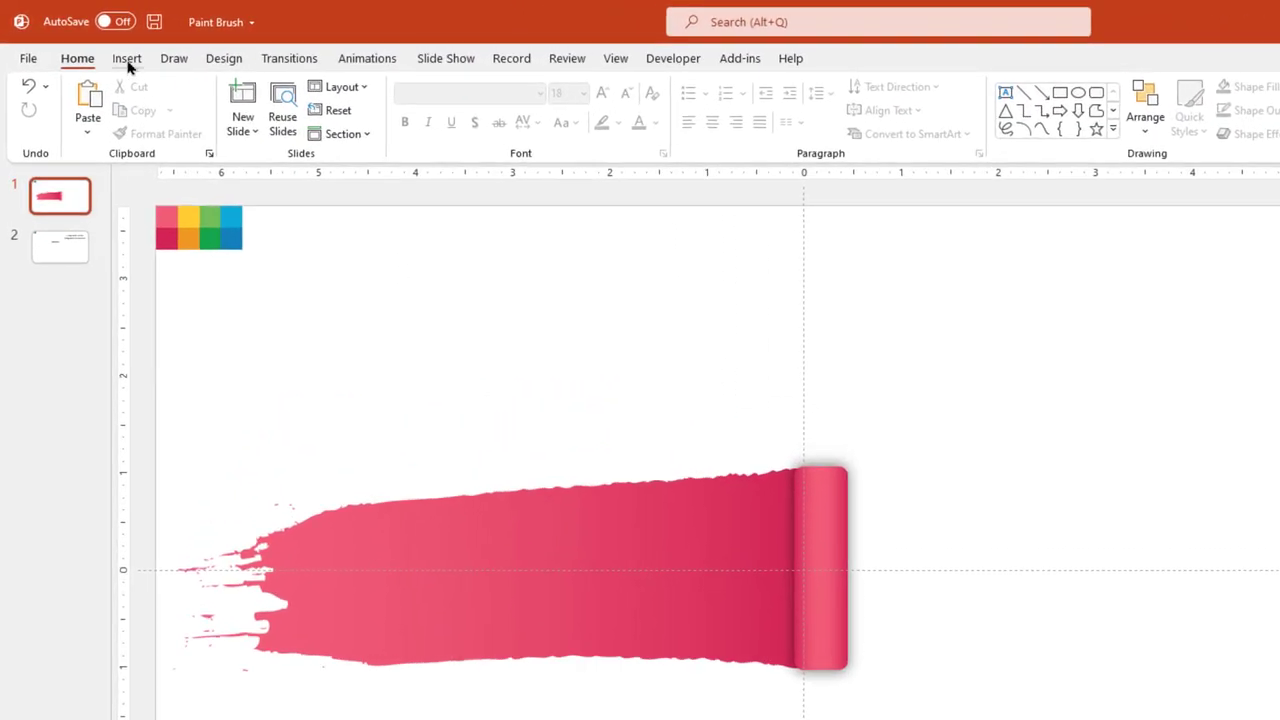
- Draw a fully rounded pill 0.08" wide and 0.32" tall below the roller
click(116, 56)
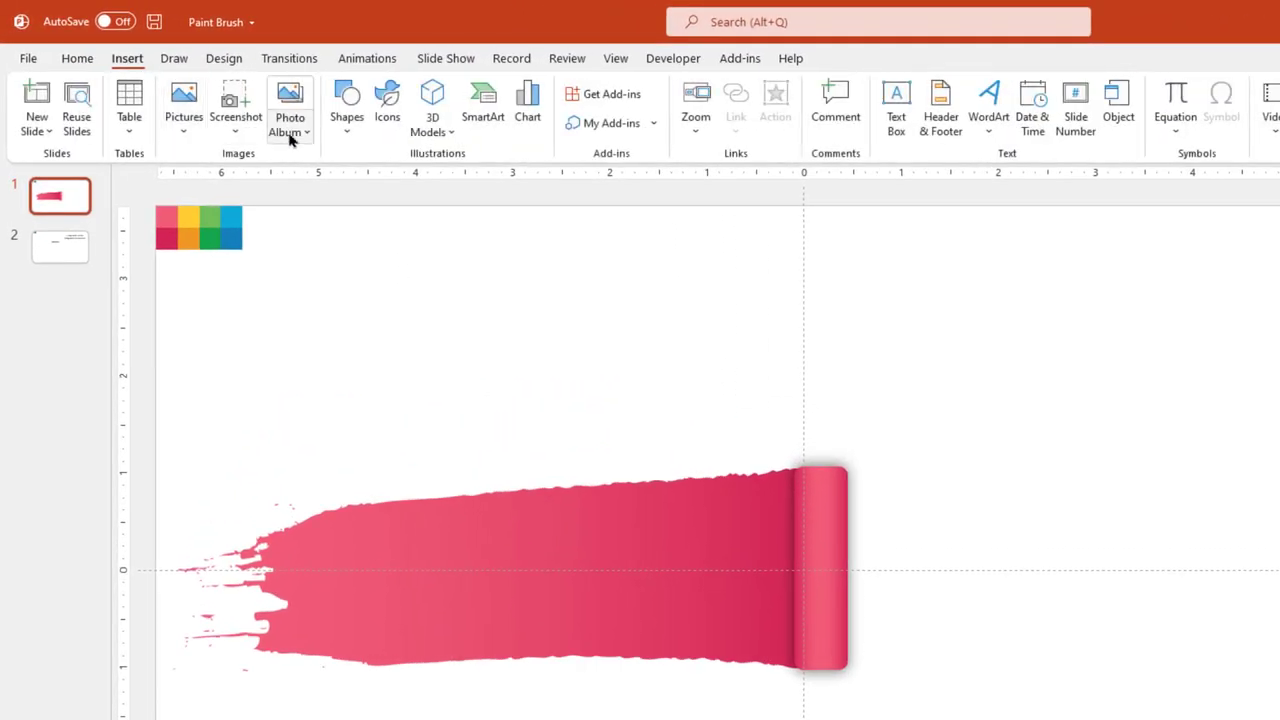
click(318, 123)
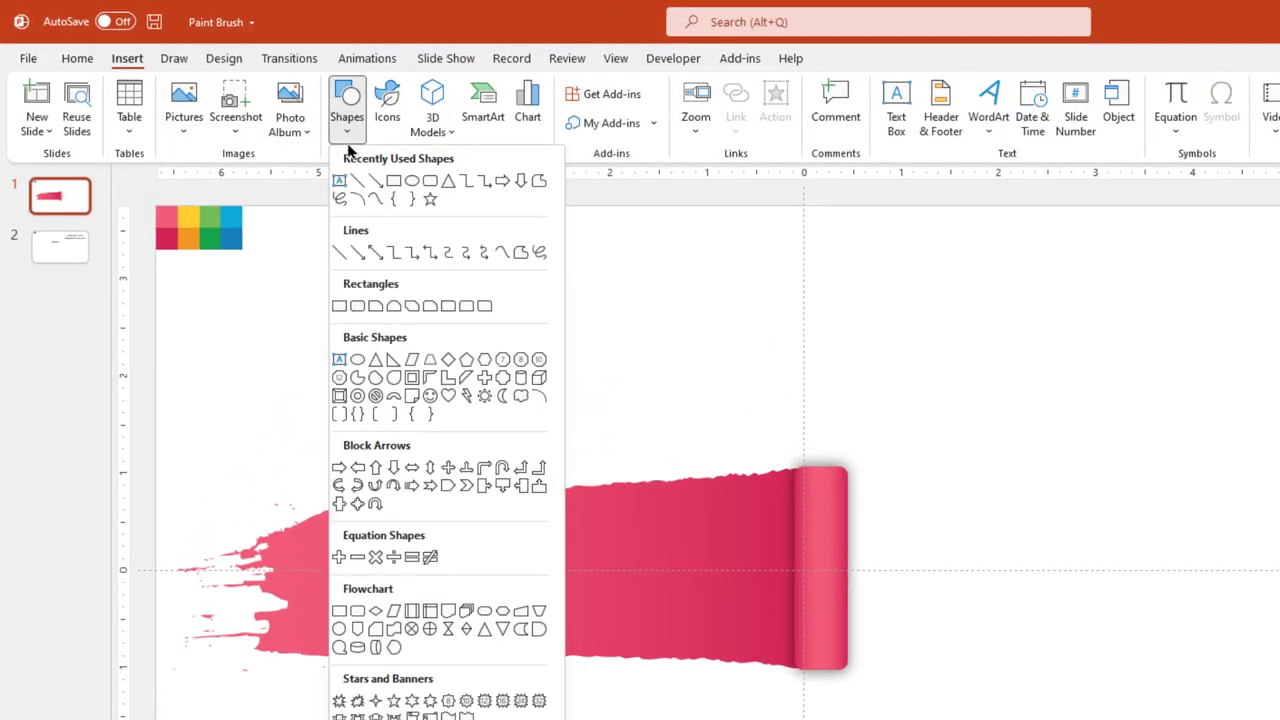
click(429, 182)
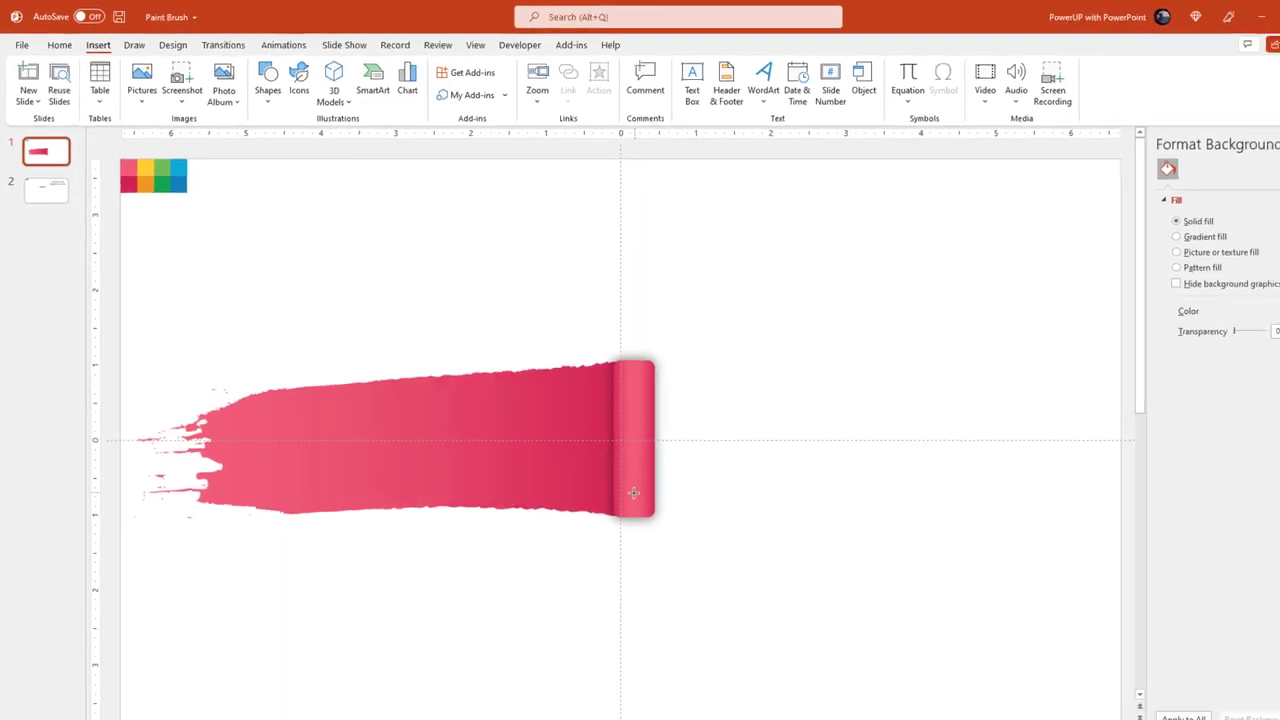
drag(603, 470, 631, 526)
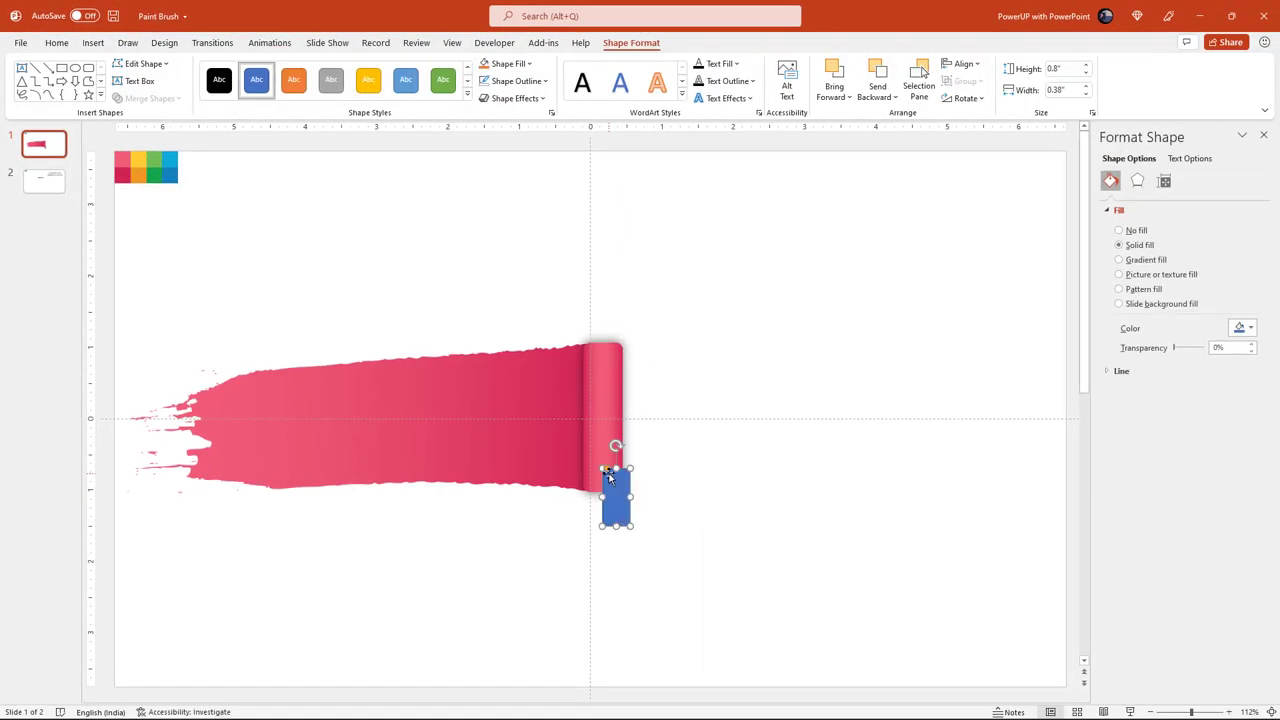
drag(607, 473, 615, 494)
drag(608, 484, 605, 492)
scroll(608, 500, up, 5)
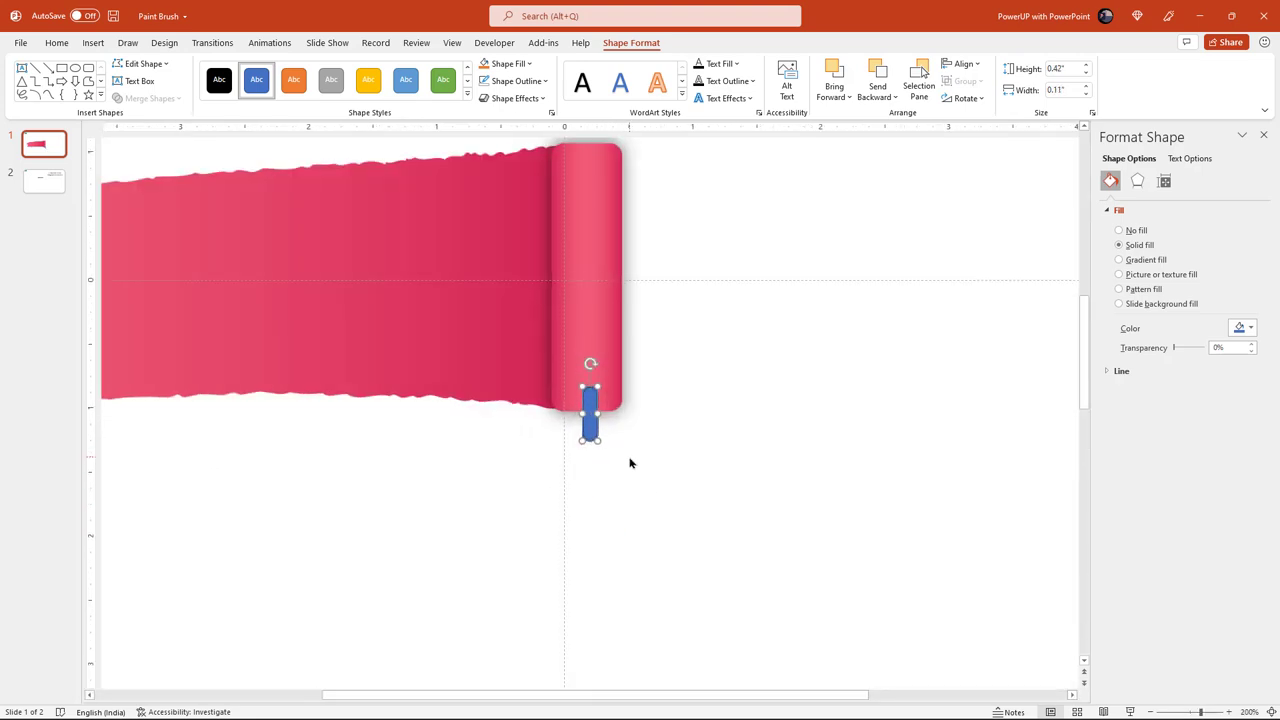
scroll(630, 463, up, 5)
drag(592, 362, 598, 382)
text(0.08)
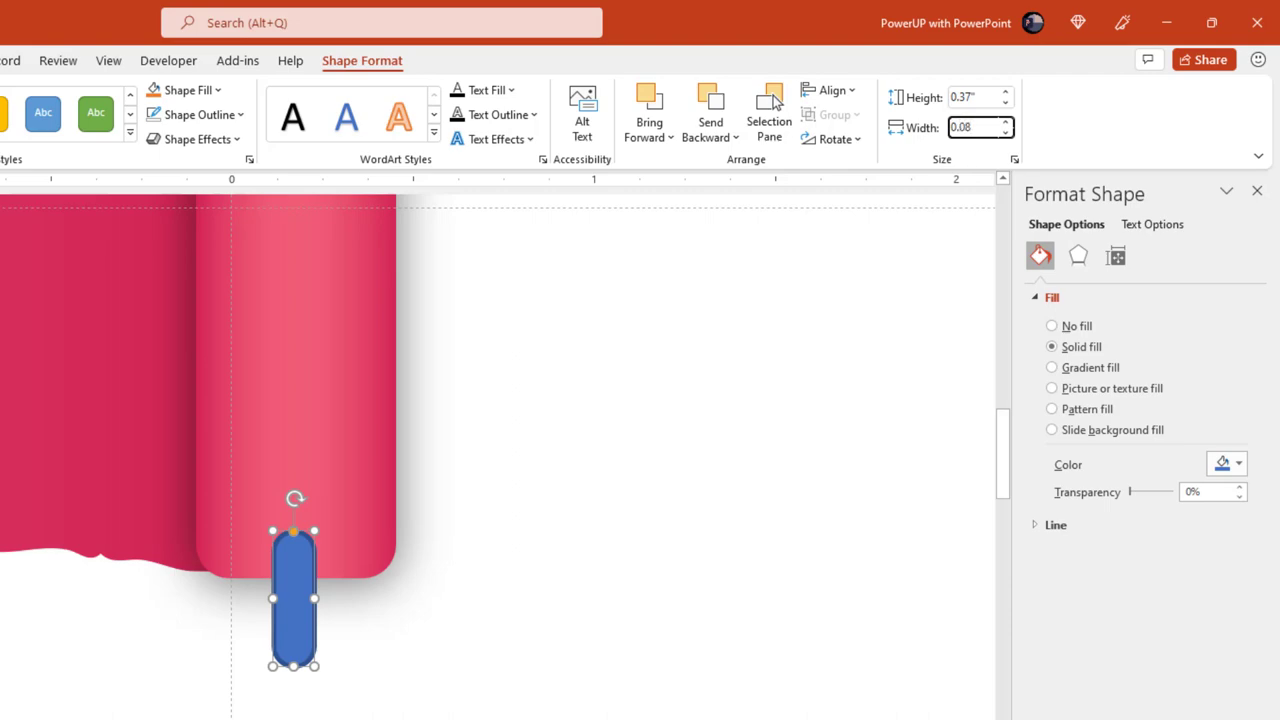
key(Return)
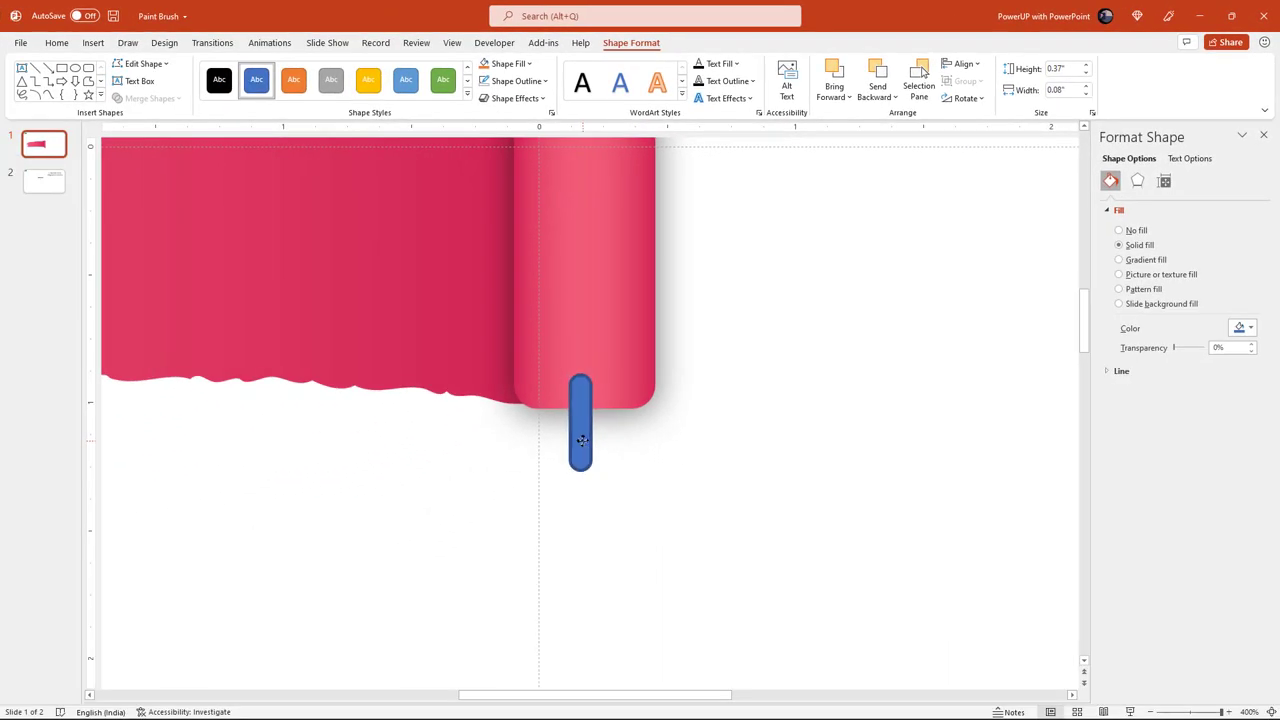
drag(580, 375, 582, 427)
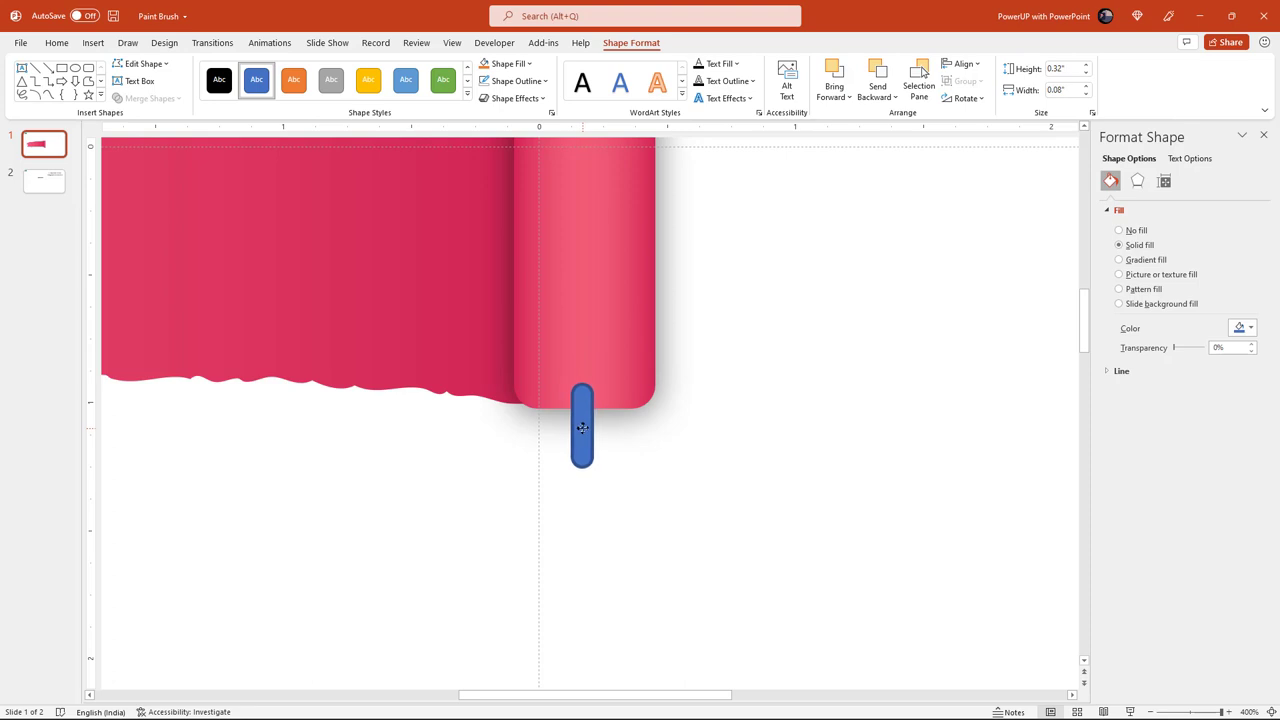
- Remove the pill's outline and fill it black
click(518, 81)
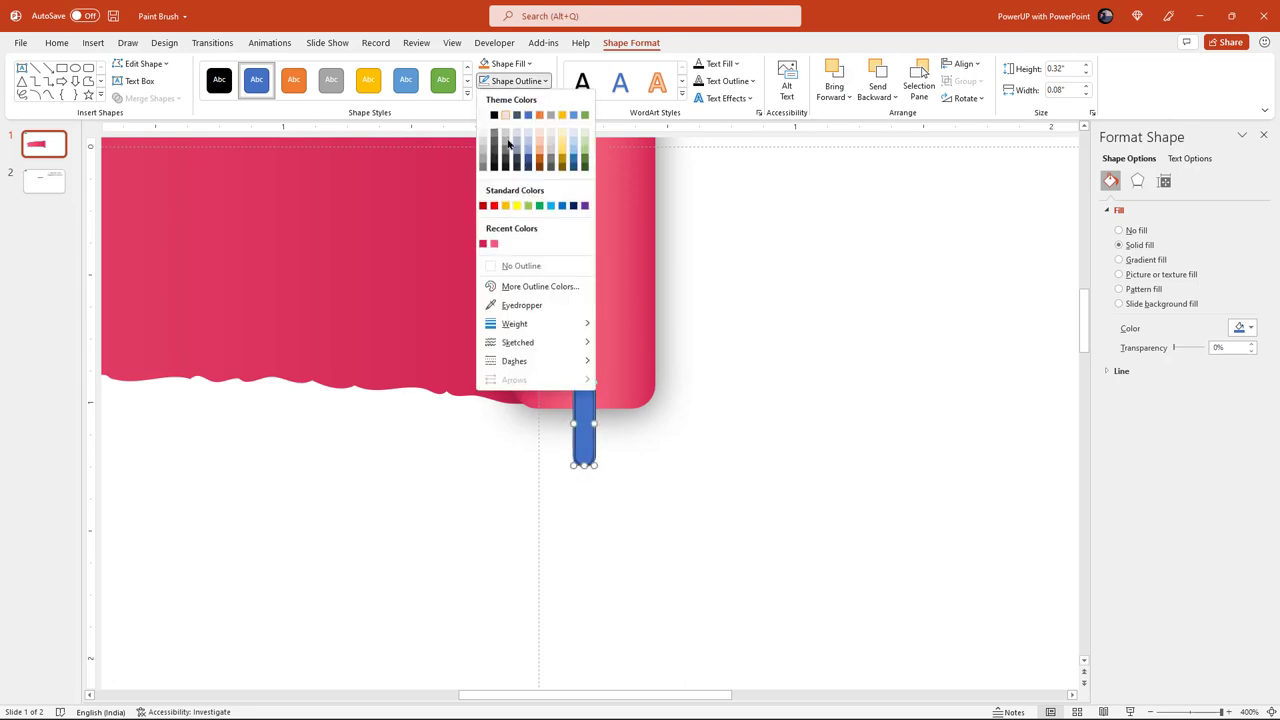
click(505, 265)
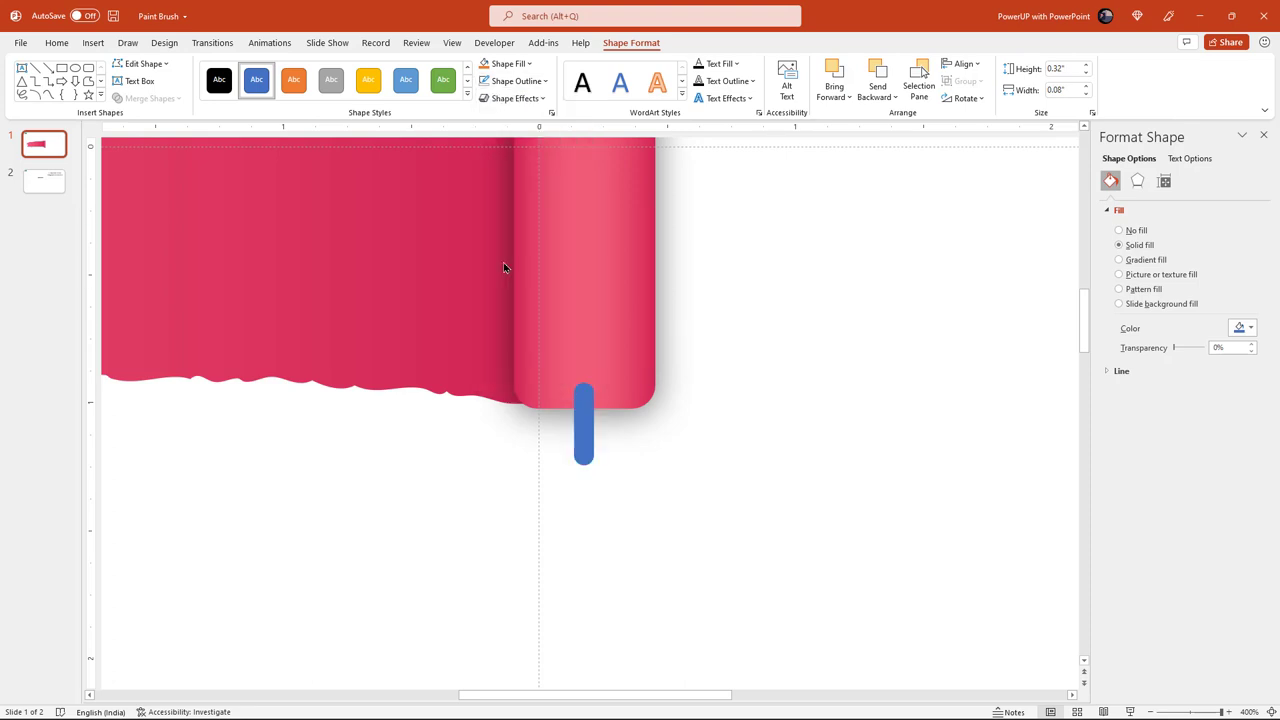
click(505, 63)
click(496, 144)
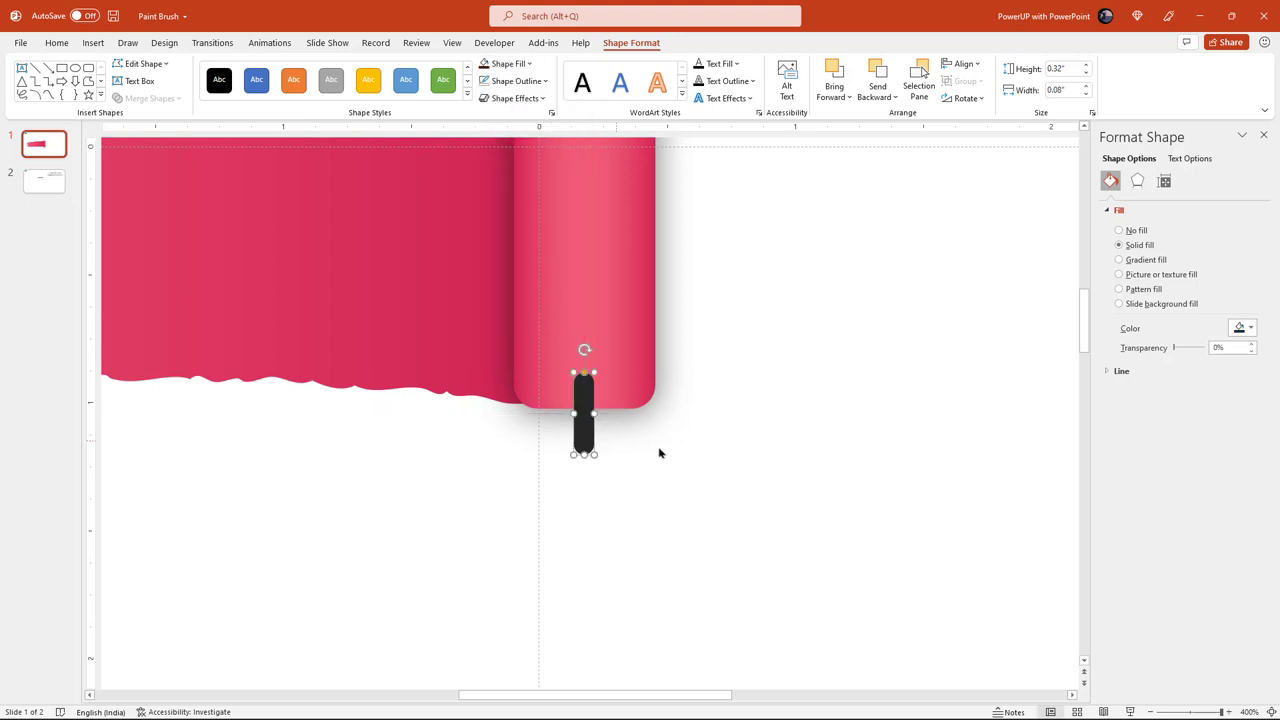
click(603, 453)
- Duplicate the black bar and rotate the copy horizontal as the handle's bottom bar
key(ctrl+d)
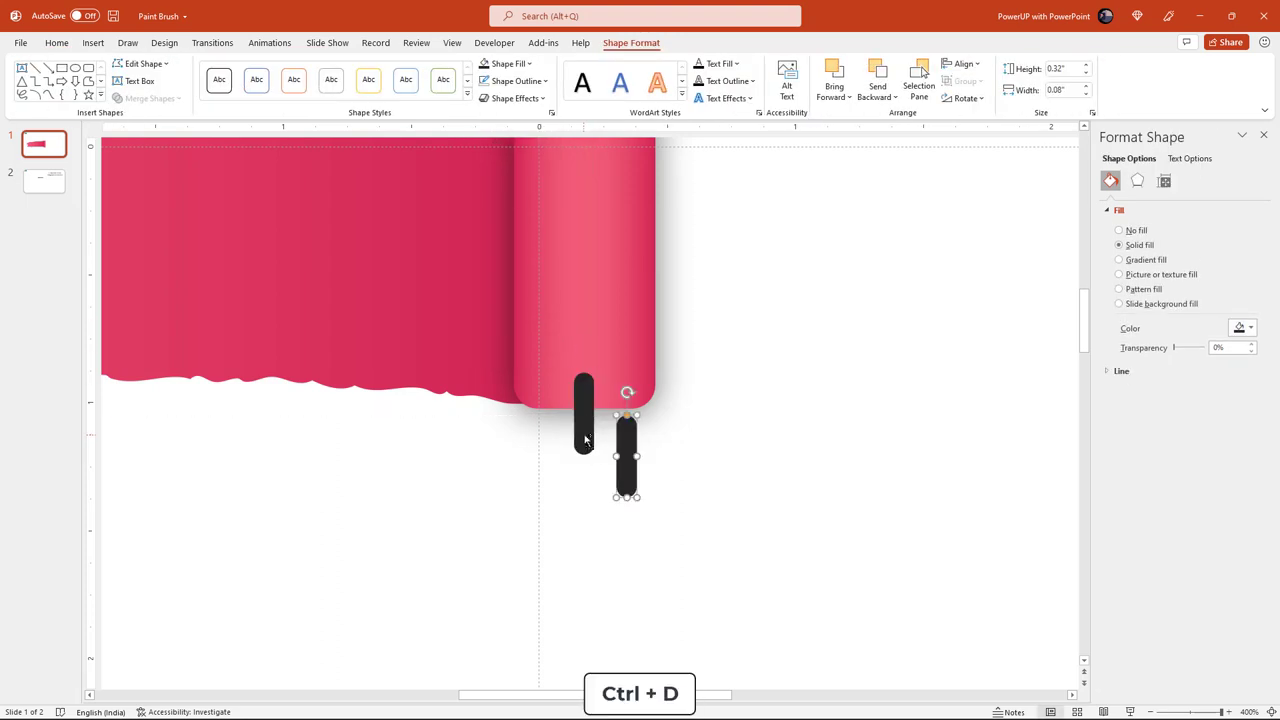
mouse_move(626, 393)
mouse_down()
mouse_move(688, 457)
mouse_move(627, 450)
mouse_move(721, 455)
mouse_up()
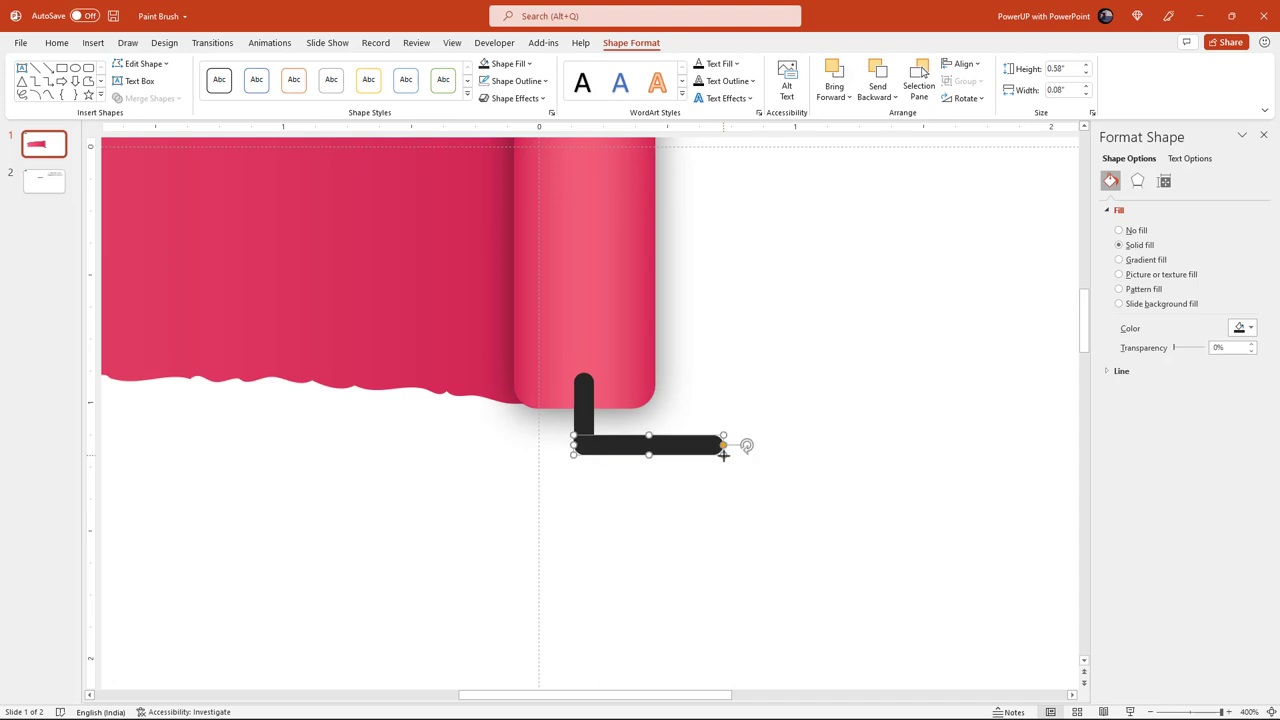
ctrl+scroll(723, 453, down, 2)
scroll(723, 453, up, 1)
scroll(724, 460, up, 3)
scroll(724, 459, up, 1)
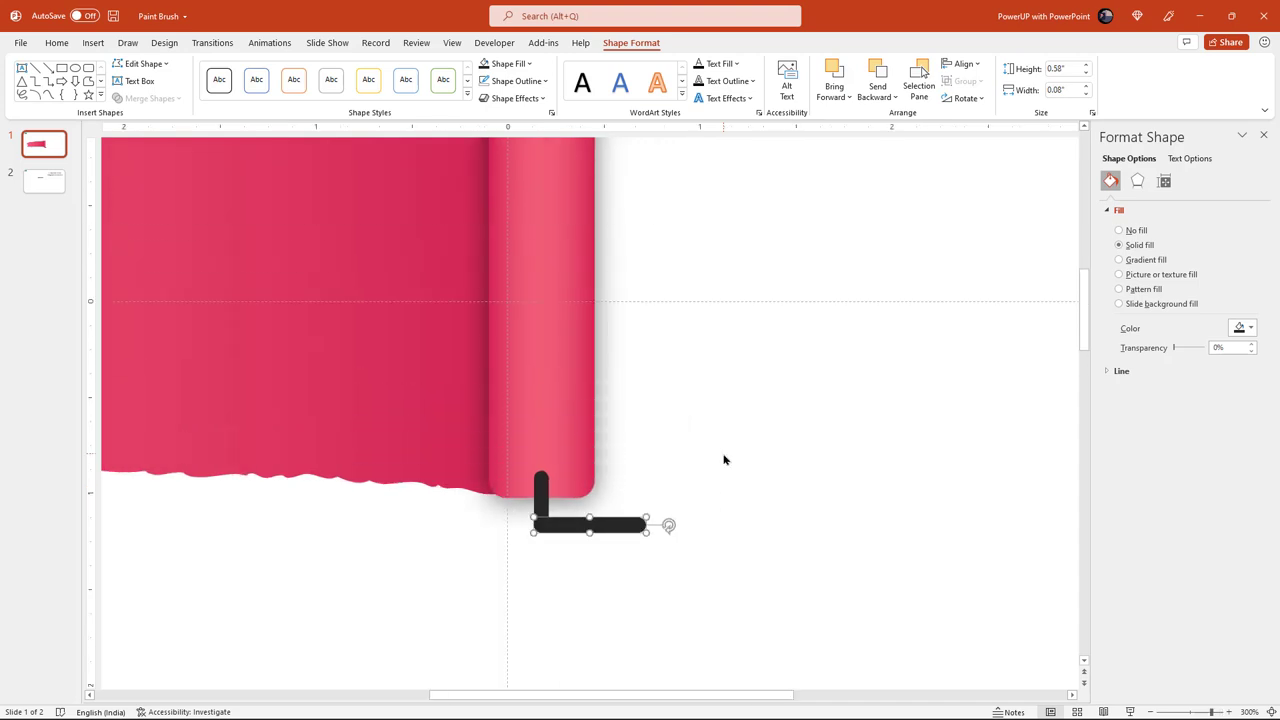
click(766, 467)
click(640, 523)
- Duplicate the bottom bar into a long diagonal arm rising up-right from the corner
key(ctrl+d)
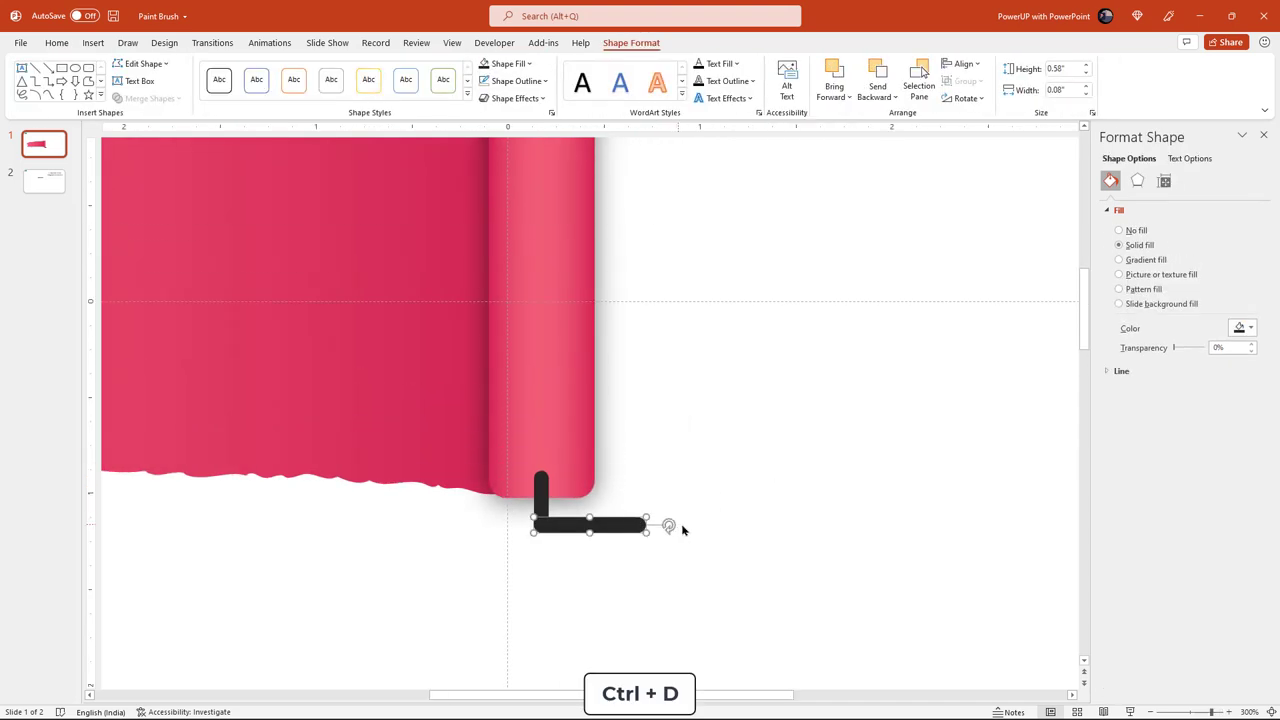
drag(702, 558, 660, 518)
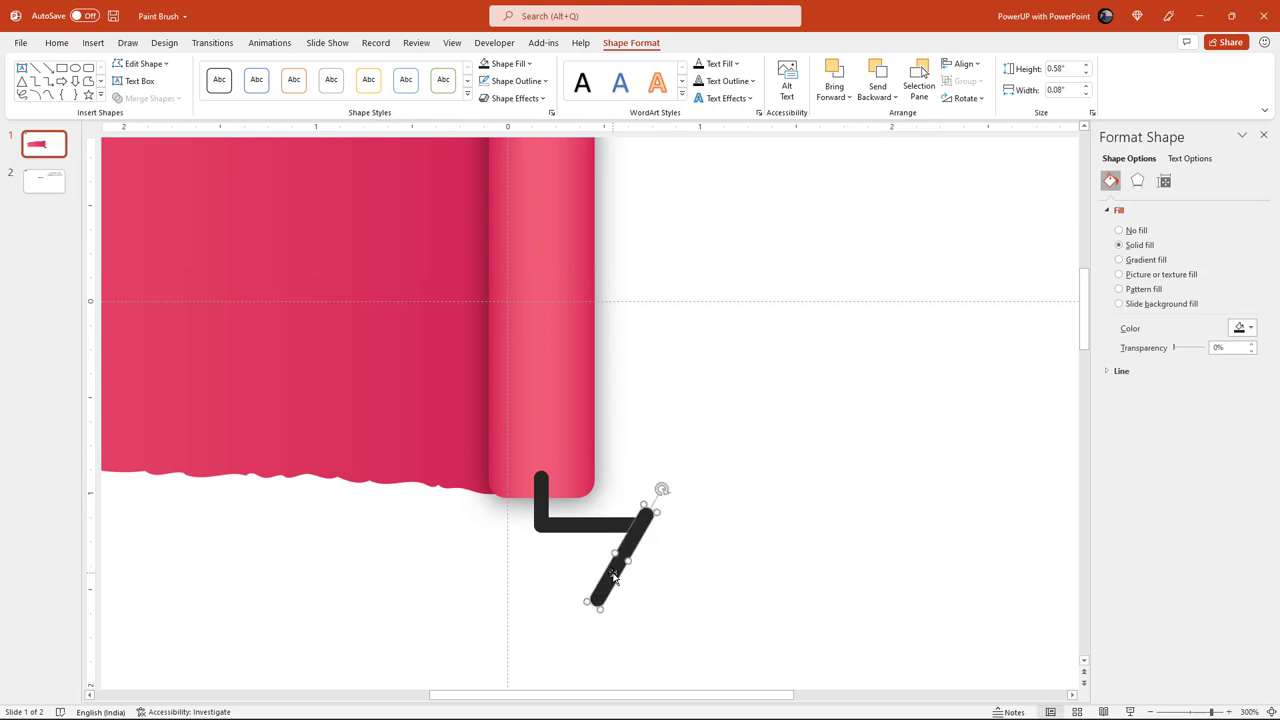
drag(609, 560, 653, 497)
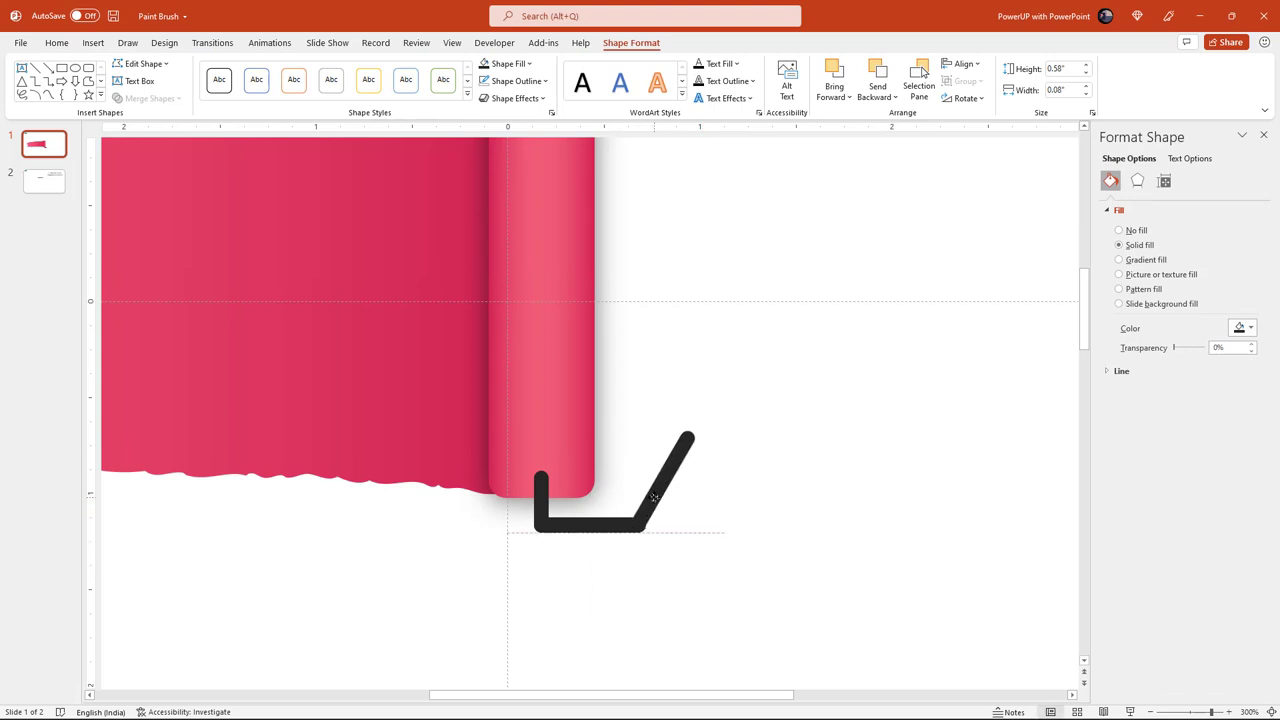
drag(699, 437, 714, 403)
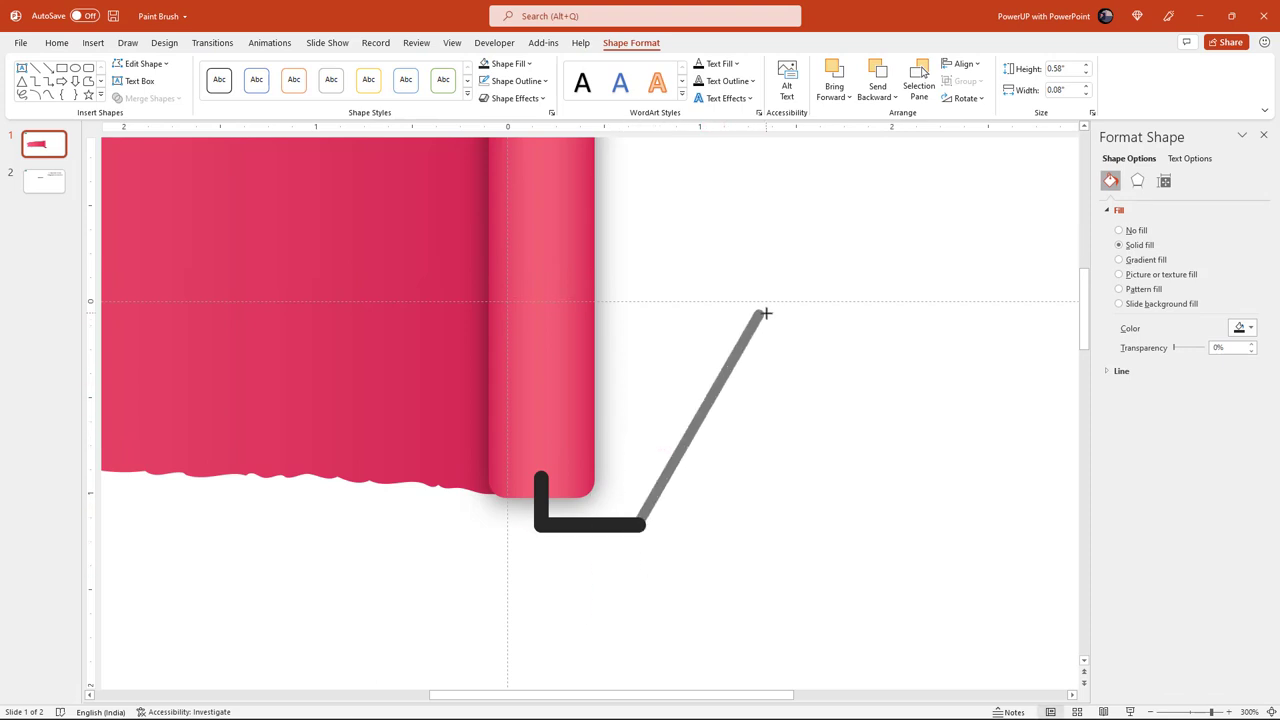
drag(765, 314, 773, 307)
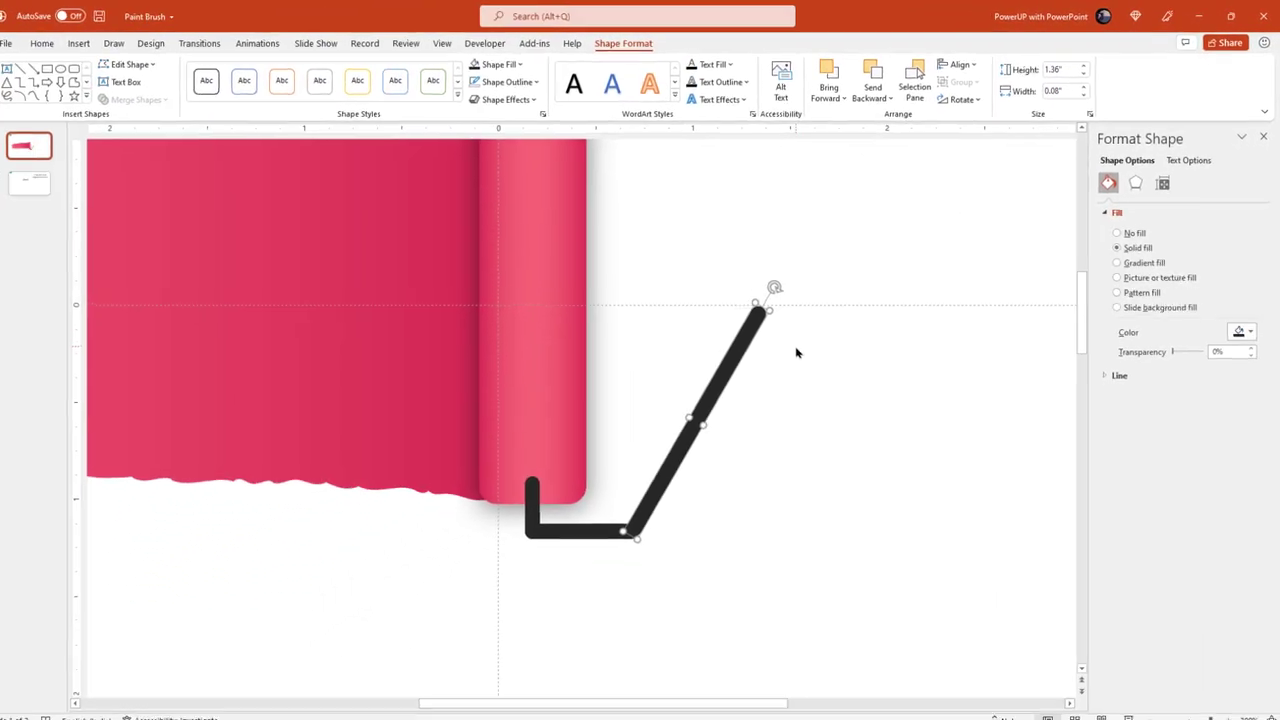
click(801, 348)
click(703, 408)
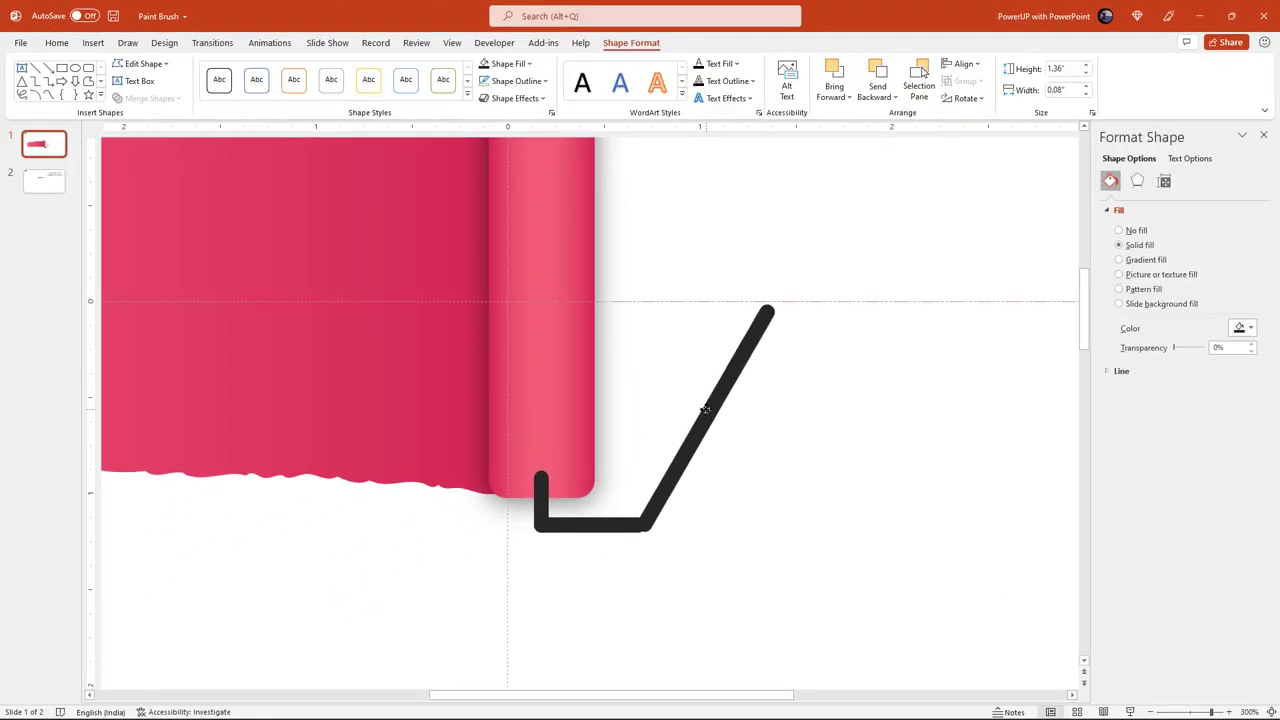
click(660, 418)
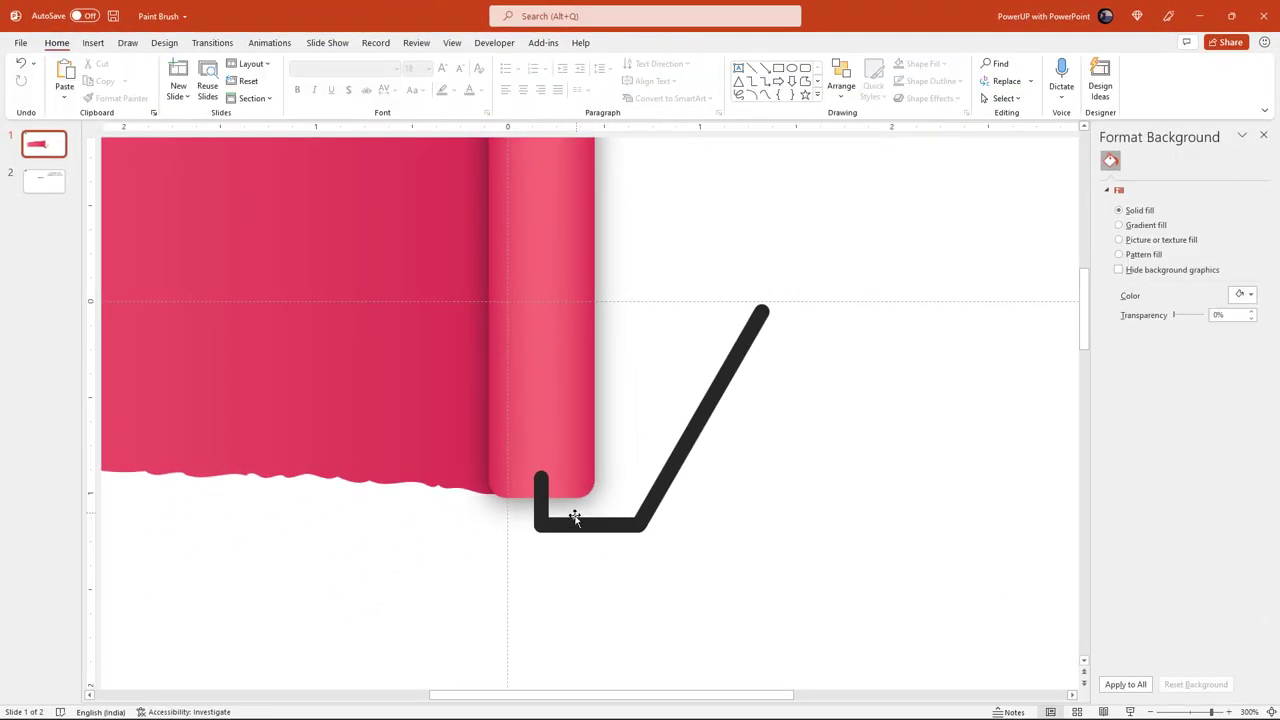
- Copy the bottom bar to the diagonal's top as a short level arm and set its thickness
click(571, 523)
mouse_move(571, 527)
mouse_down()
mouse_move(677, 541)
mouse_move(798, 320)
mouse_move(834, 314)
mouse_up()
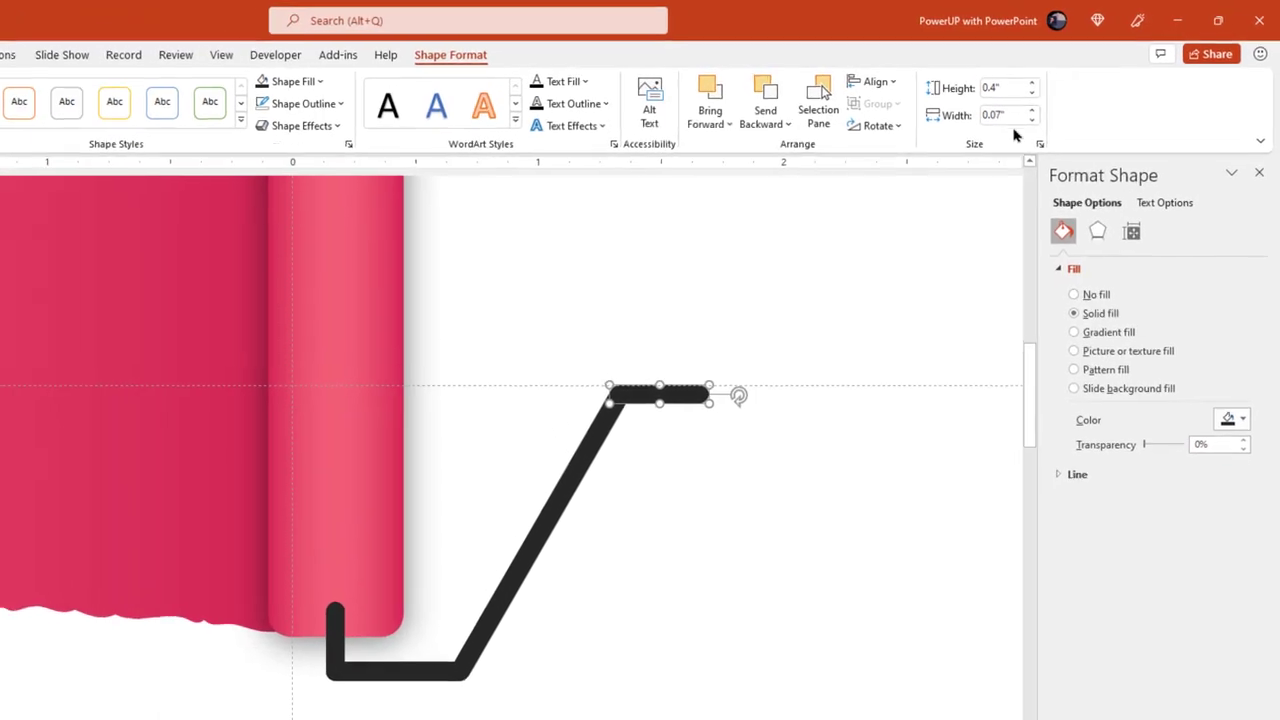
click(1058, 90)
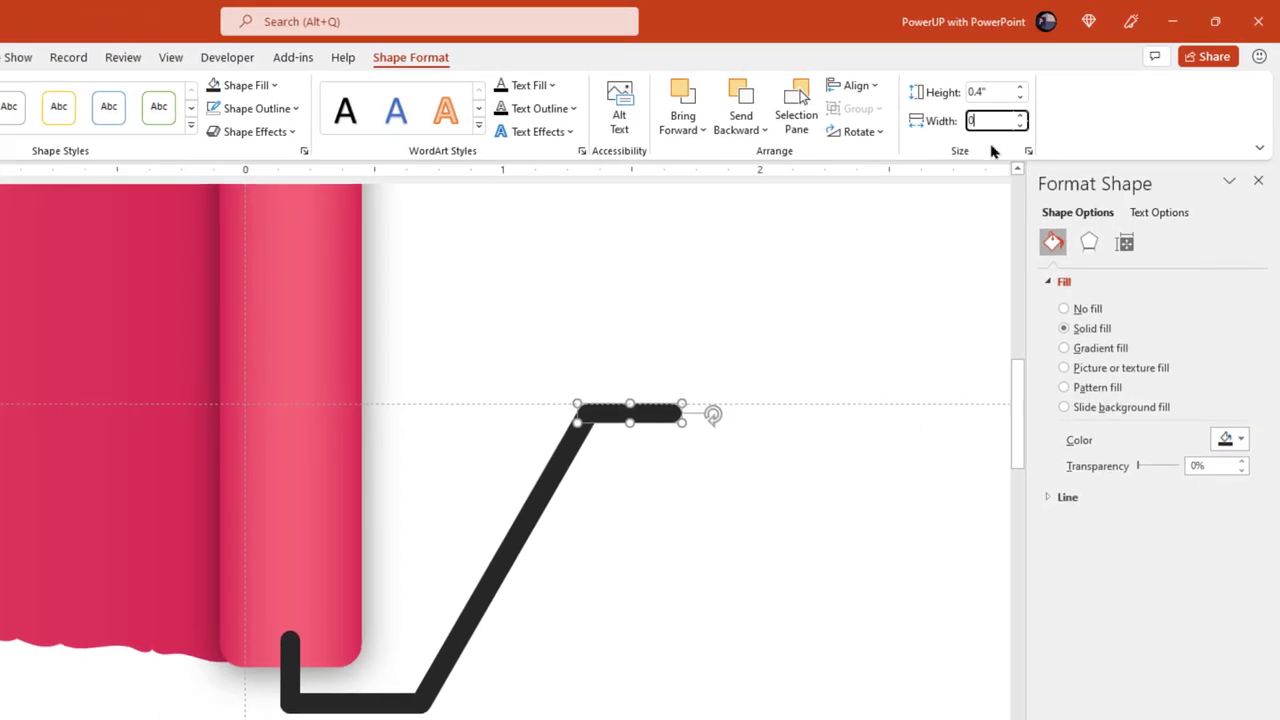
click(800, 440)
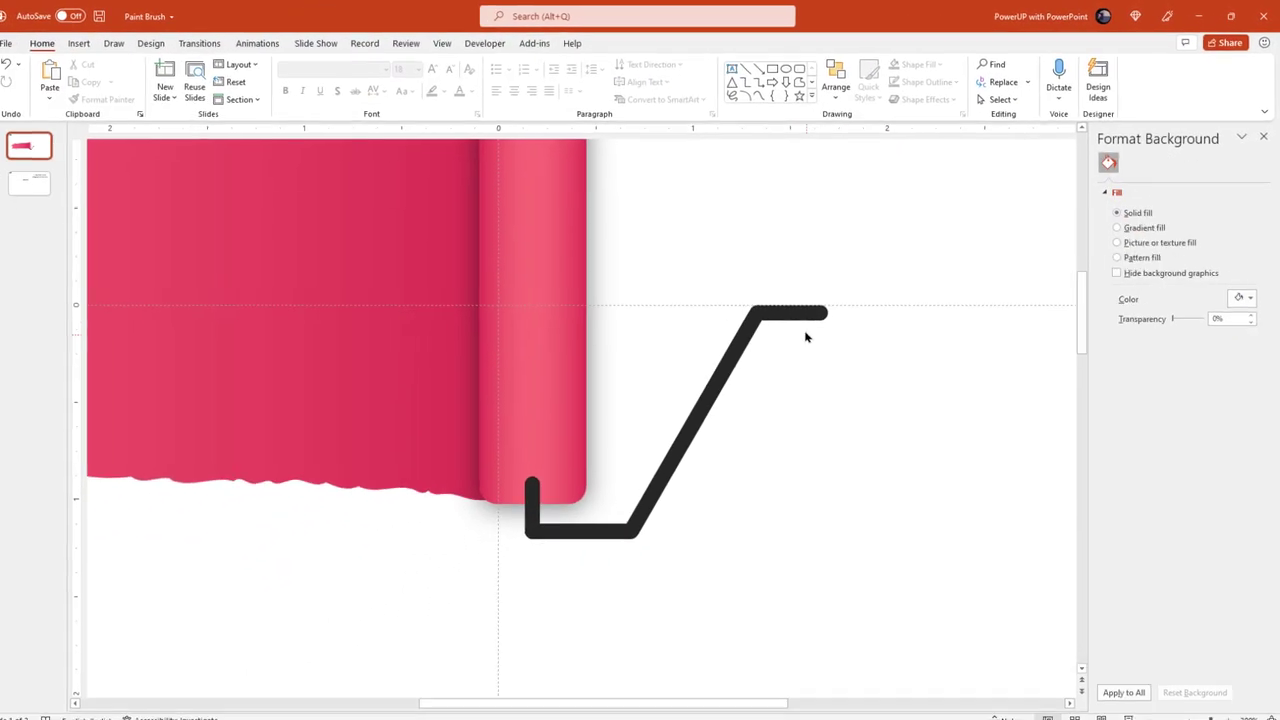
- Union all the black handle bars into one 1.56" by 1.2" shape
ctrl+scroll(743, 387, down, 5)
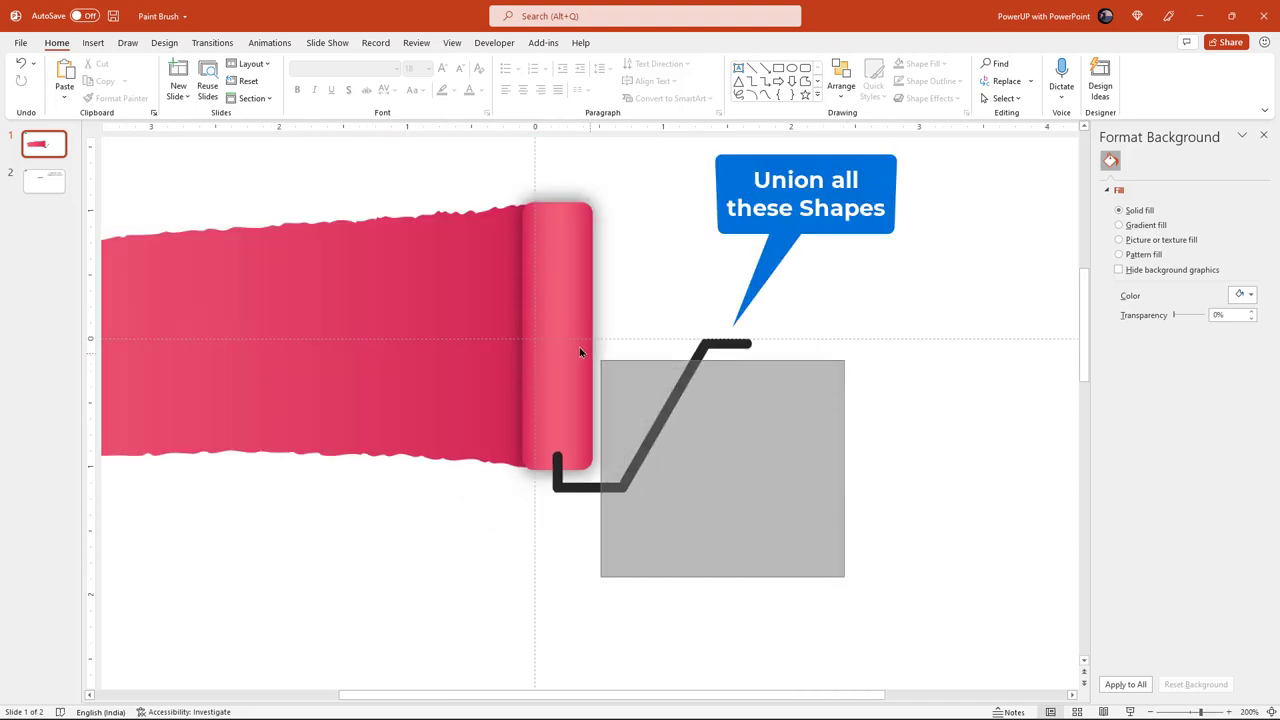
drag(737, 489, 536, 314)
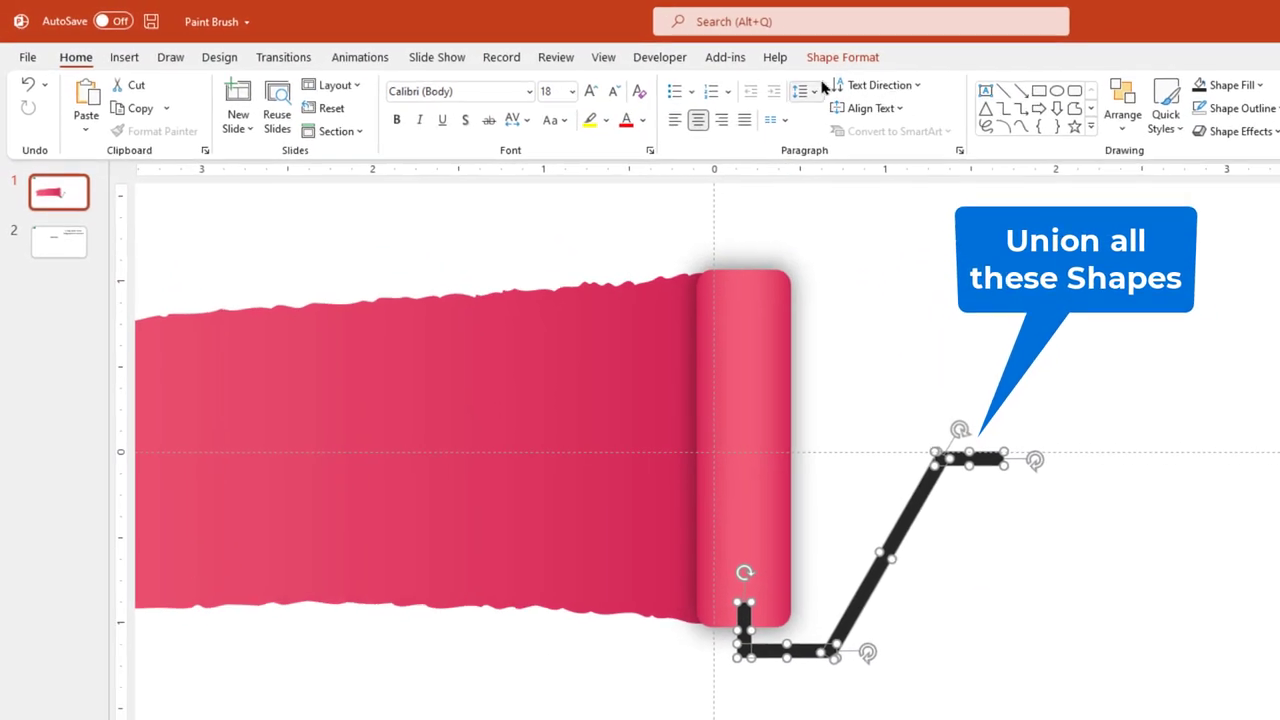
click(625, 43)
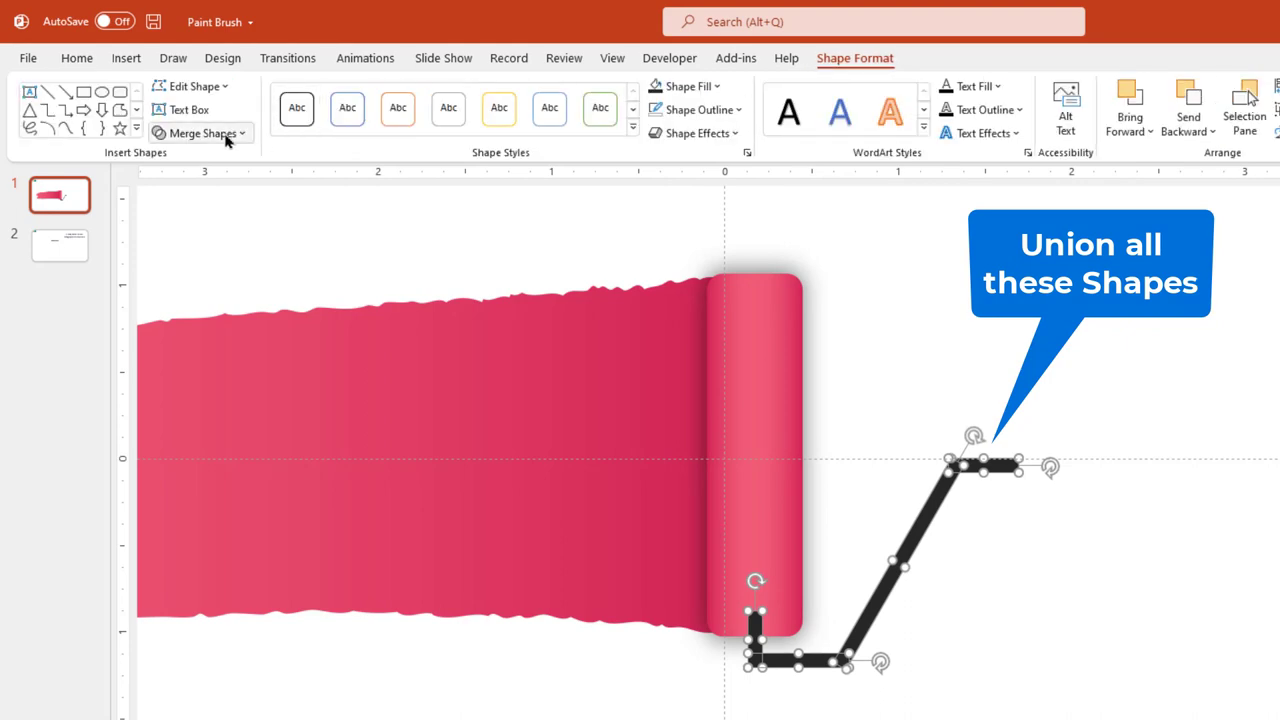
click(226, 138)
click(200, 162)
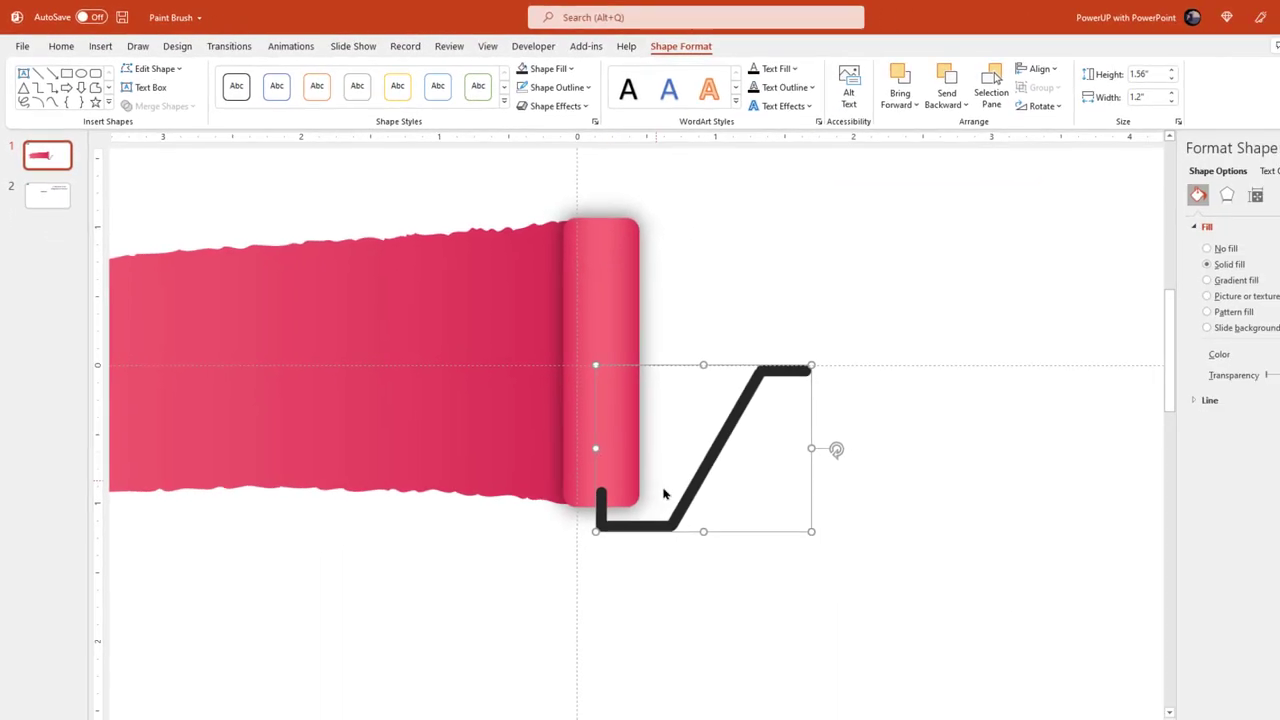
- Lock the merged handle shape in place
right_click(634, 466)
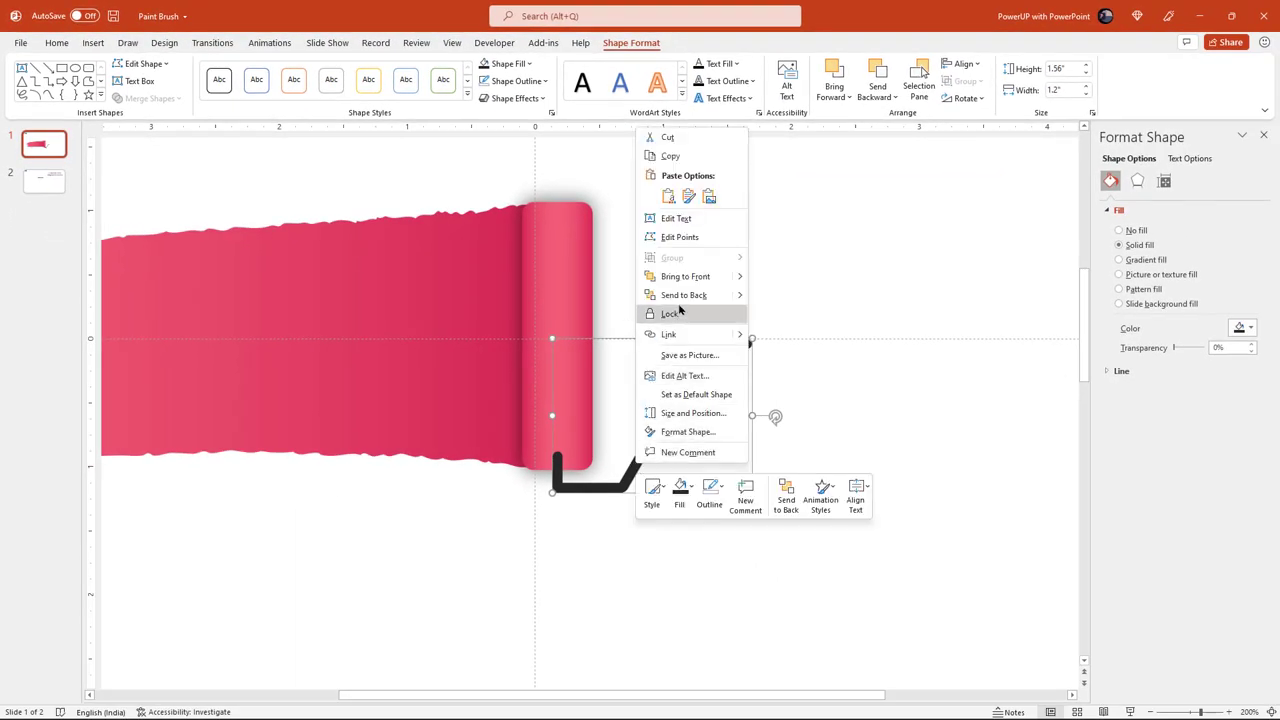
click(679, 312)
click(787, 443)
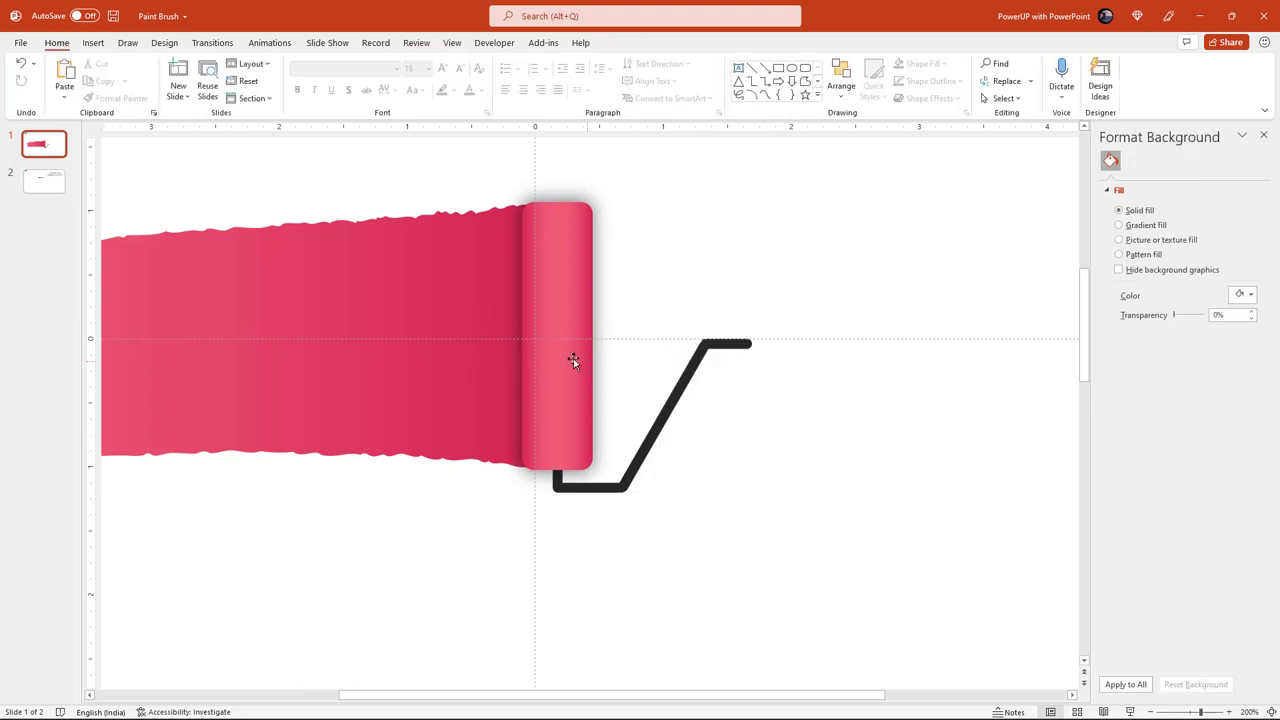
- Duplicate the roller cylinder, shrink the copy to a 0.45" × 0.1" grip, and place it at the handle's top end
key(ctrl+d)
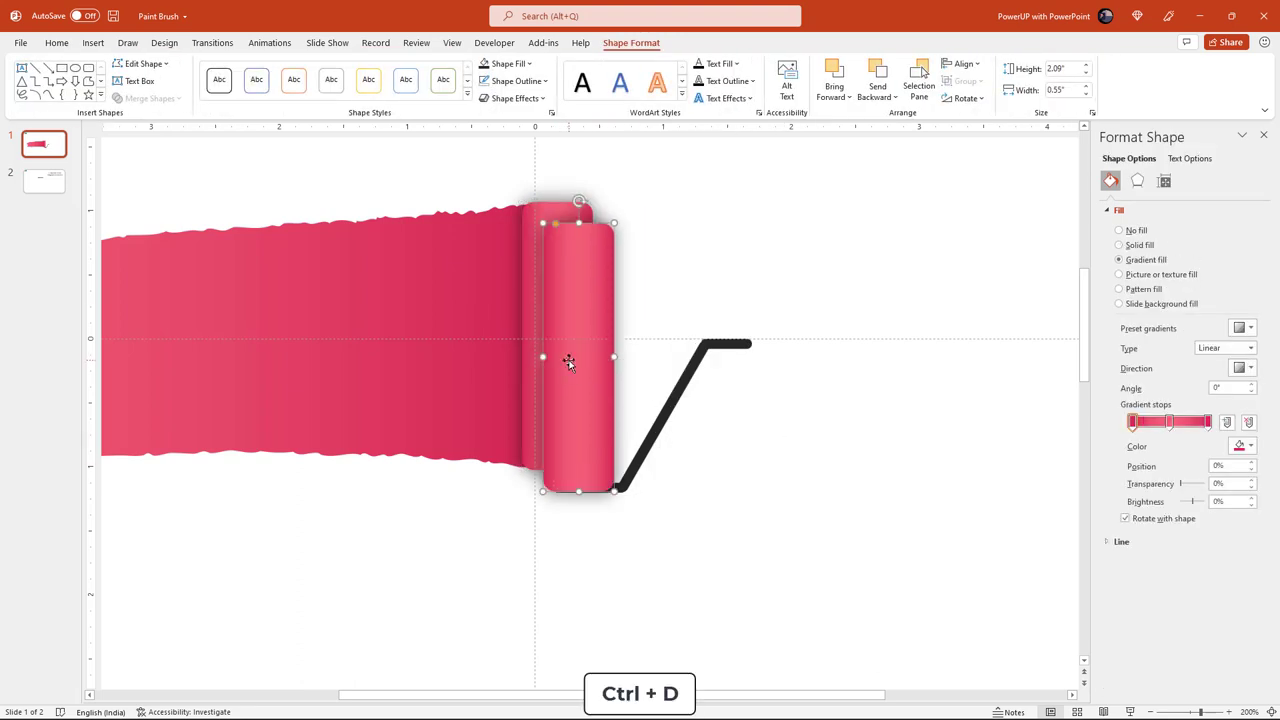
mouse_move(569, 360)
mouse_down()
mouse_move(766, 387)
mouse_move(814, 410)
mouse_up()
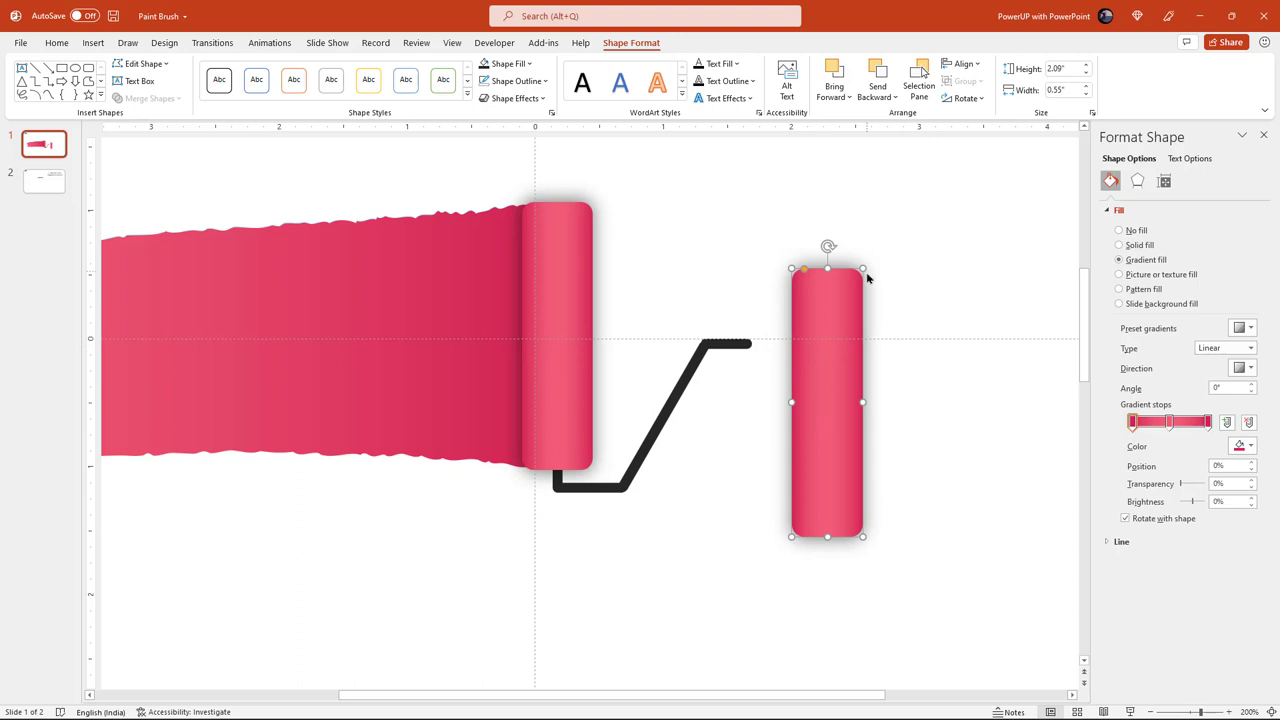
mouse_move(862, 269)
mouse_down()
mouse_move(857, 328)
mouse_move(830, 335)
mouse_up()
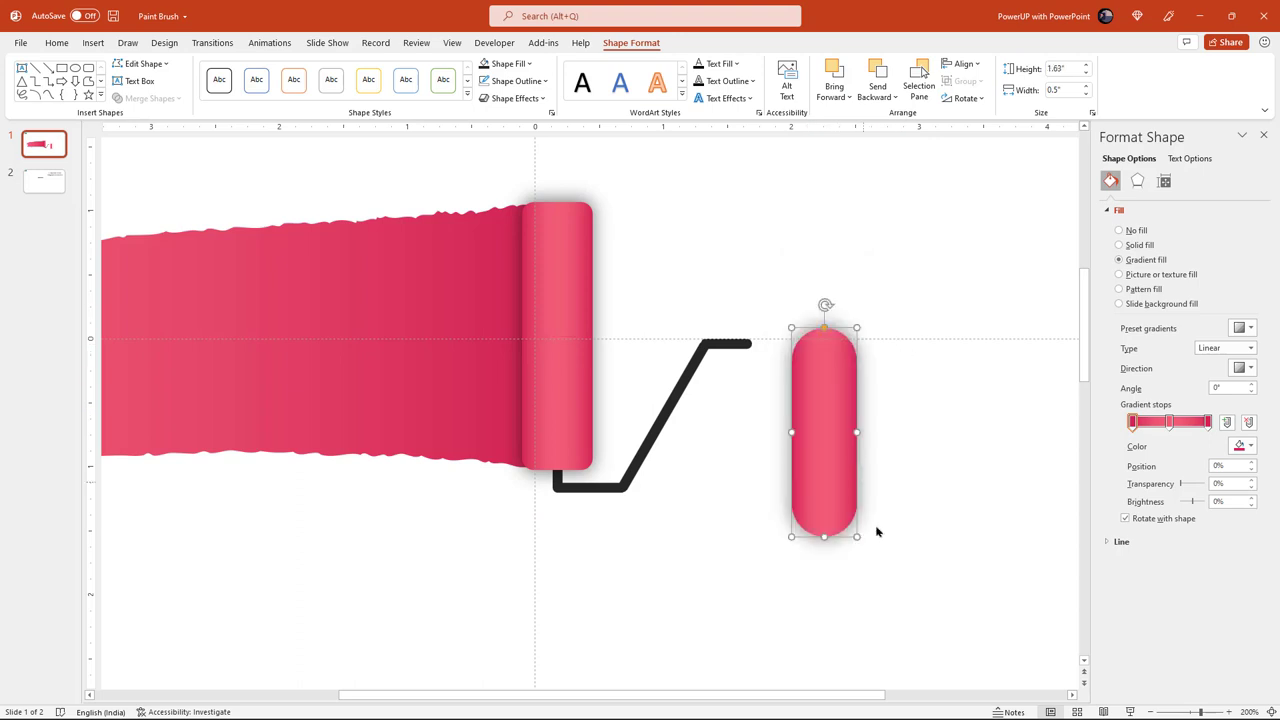
mouse_move(855, 537)
mouse_down()
mouse_move(808, 364)
mouse_move(805, 384)
mouse_move(754, 360)
mouse_up()
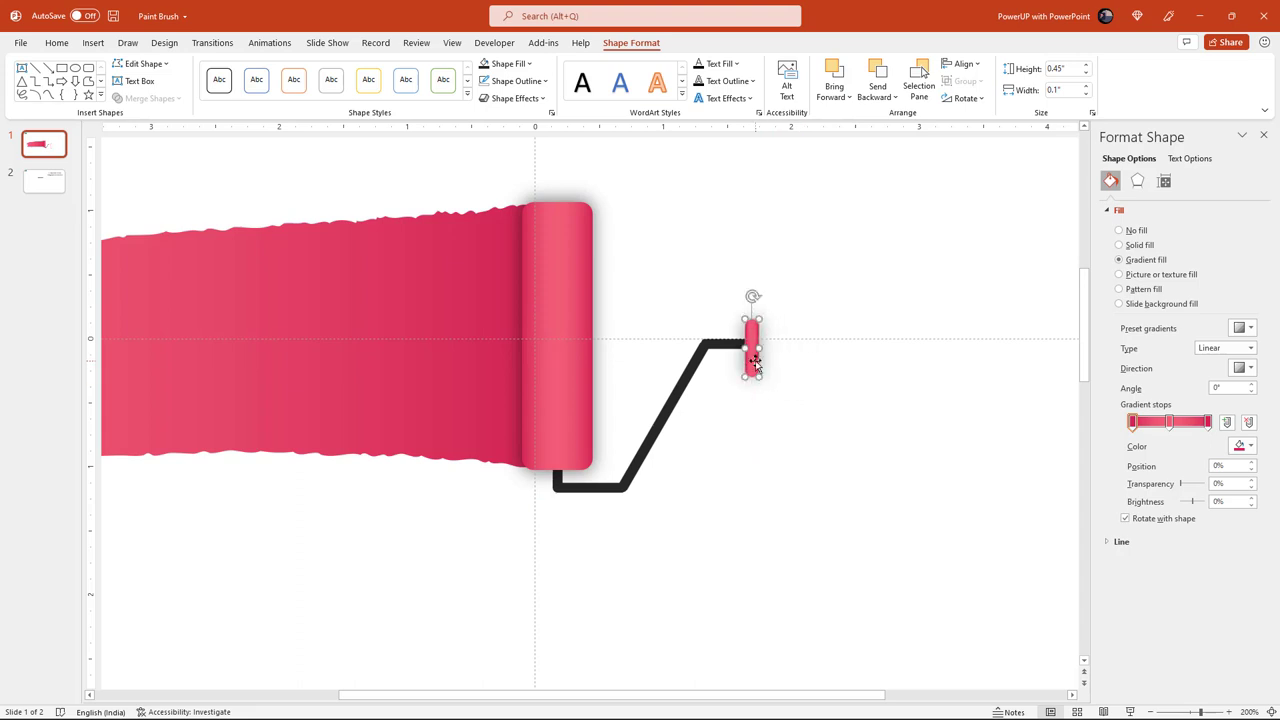
ctrl+scroll(757, 366, up, 3)
ctrl+scroll(604, 465, up, 3)
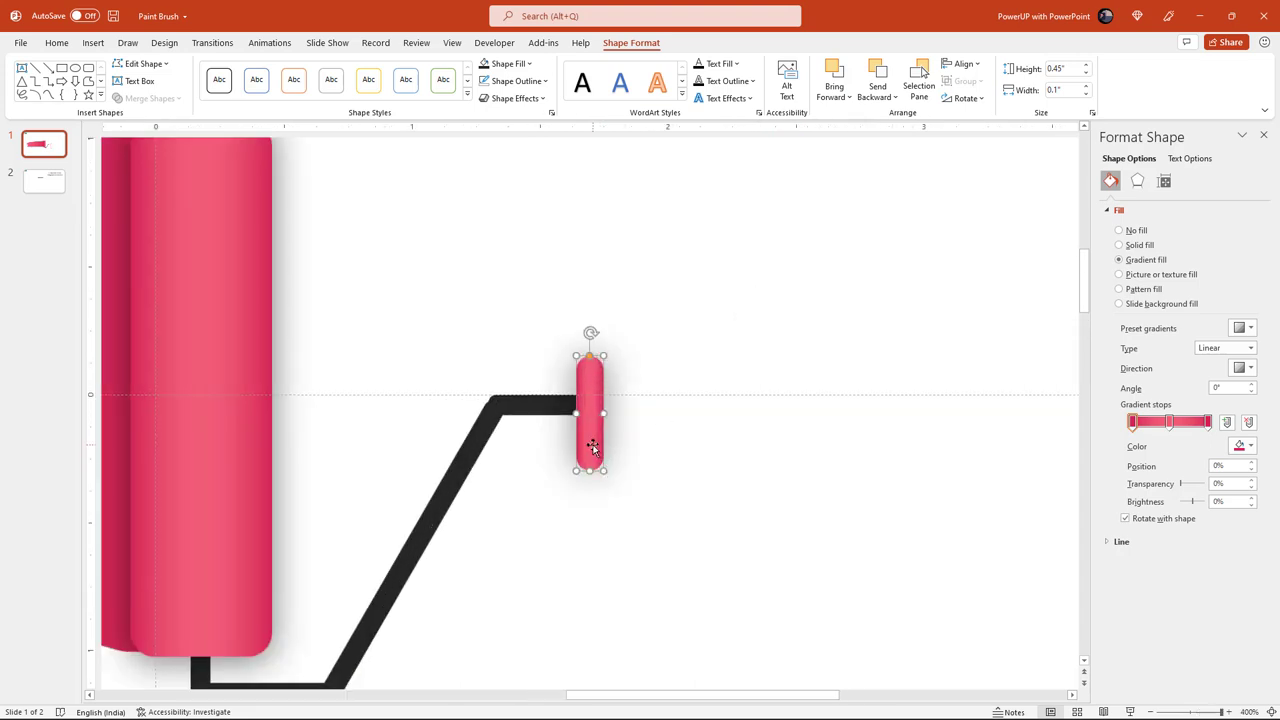
drag(593, 448, 594, 433)
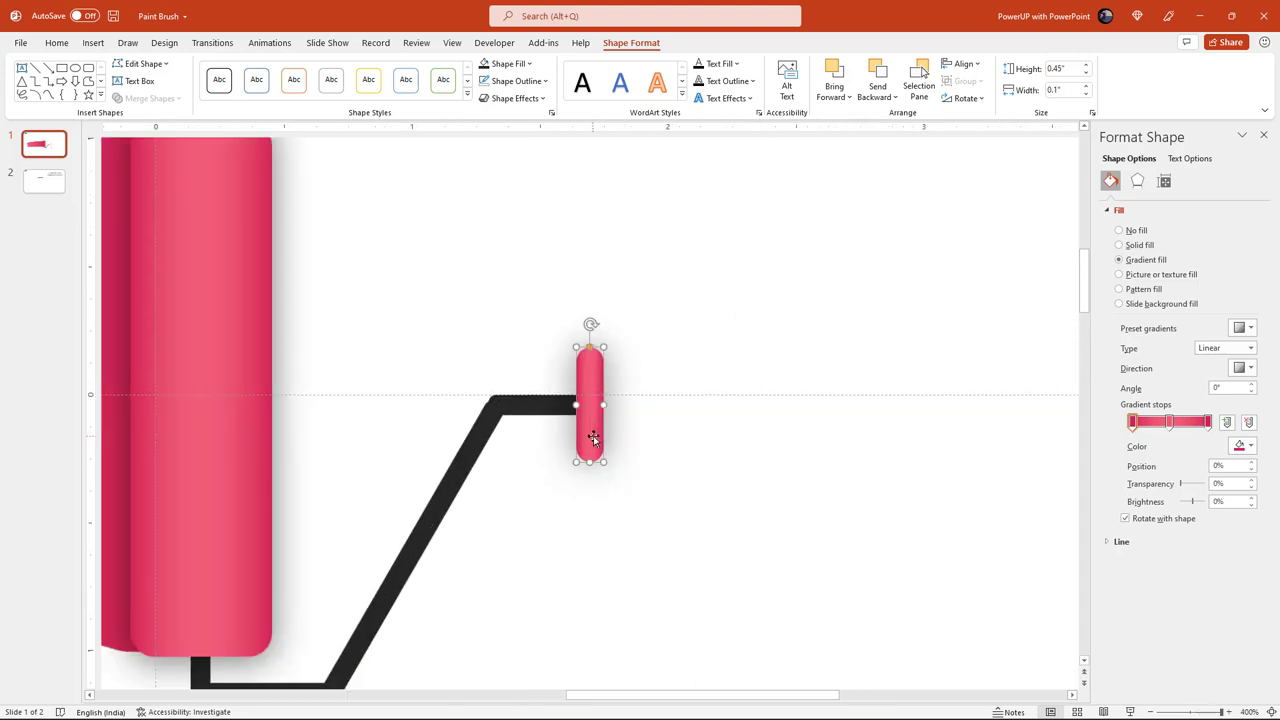
- Draw a top-corners-rounded rectangle right of the grip and rotate it 90 degrees
click(646, 358)
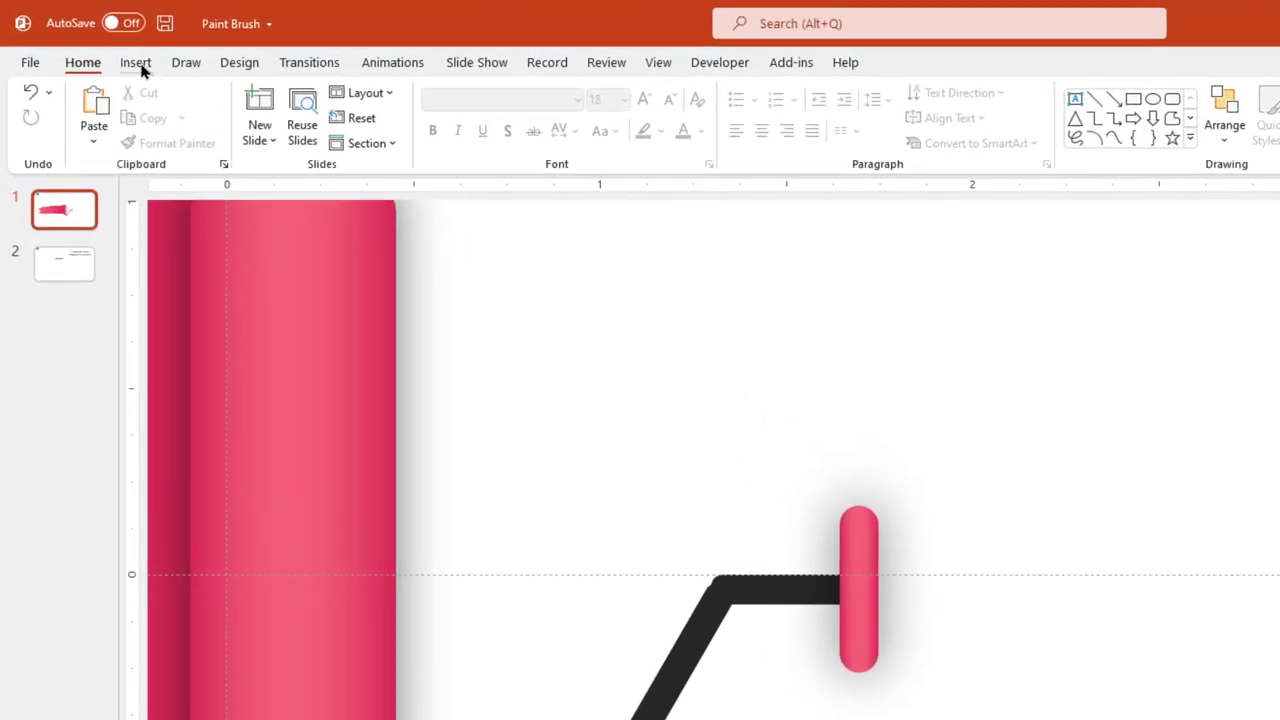
click(138, 64)
click(364, 145)
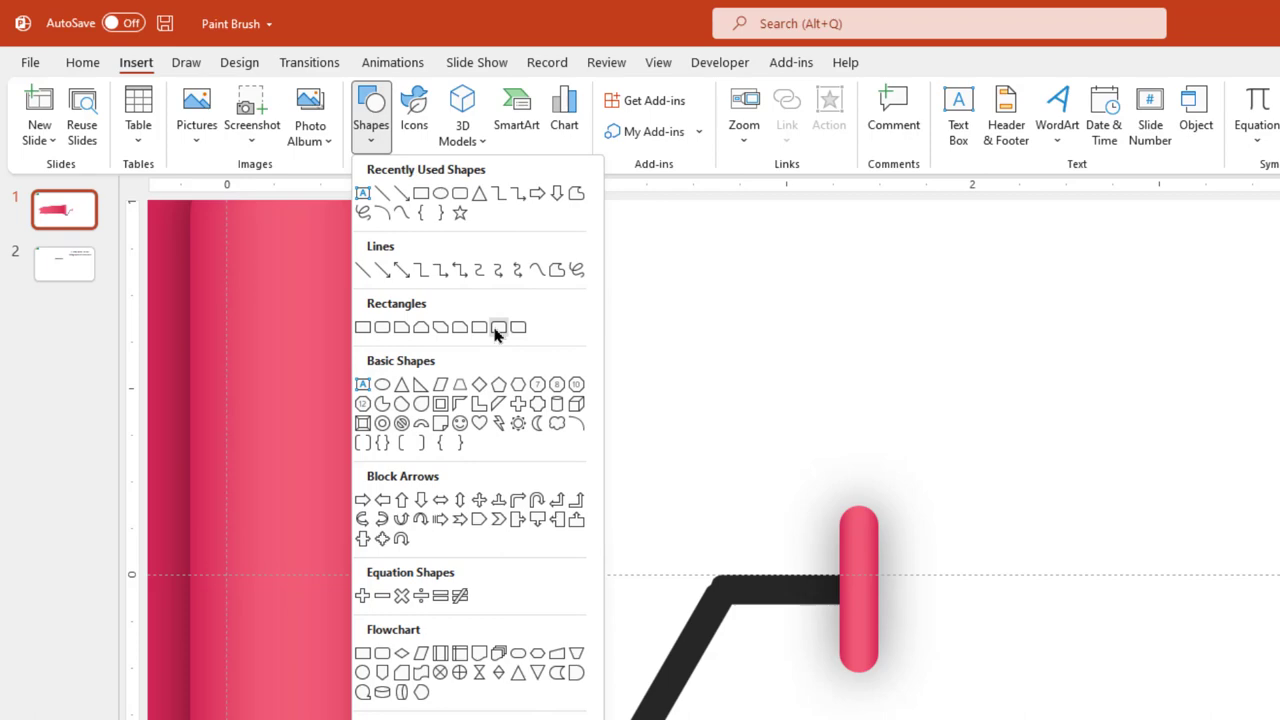
click(497, 334)
mouse_move(713, 252)
mouse_down()
mouse_move(784, 418)
mouse_move(843, 492)
mouse_up()
drag(778, 229, 899, 406)
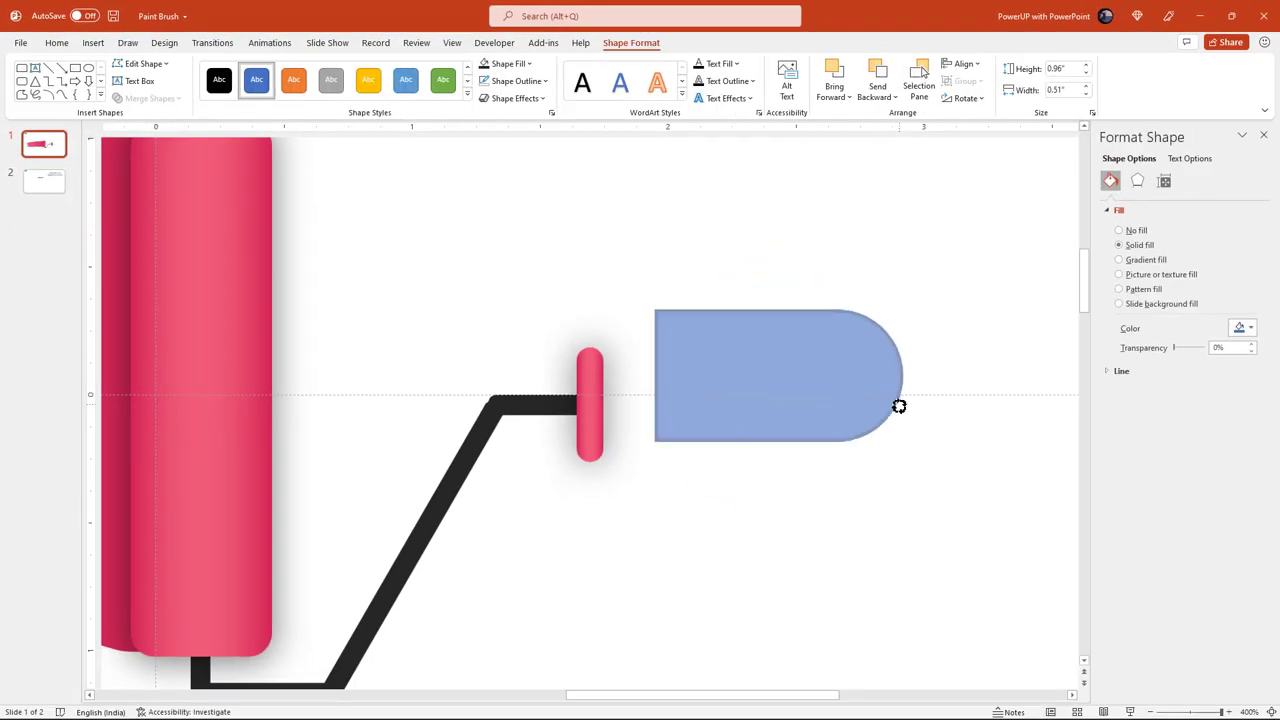
- Stretch the pink grip taller, butt the rounded shape against it, and size it to 1" × 0.6"
click(592, 445)
mouse_move(591, 462)
mouse_down()
mouse_move(593, 540)
mouse_move(592, 442)
mouse_up()
drag(706, 374, 657, 403)
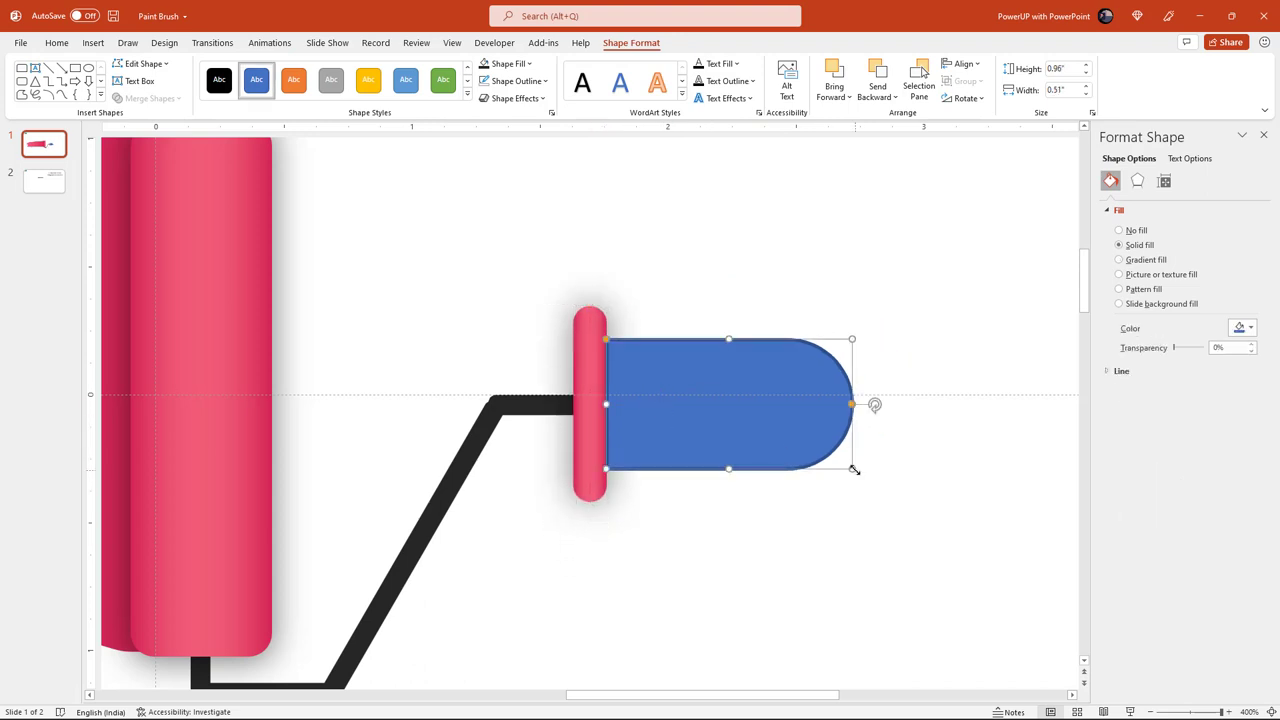
drag(854, 469, 866, 482)
drag(749, 423, 747, 427)
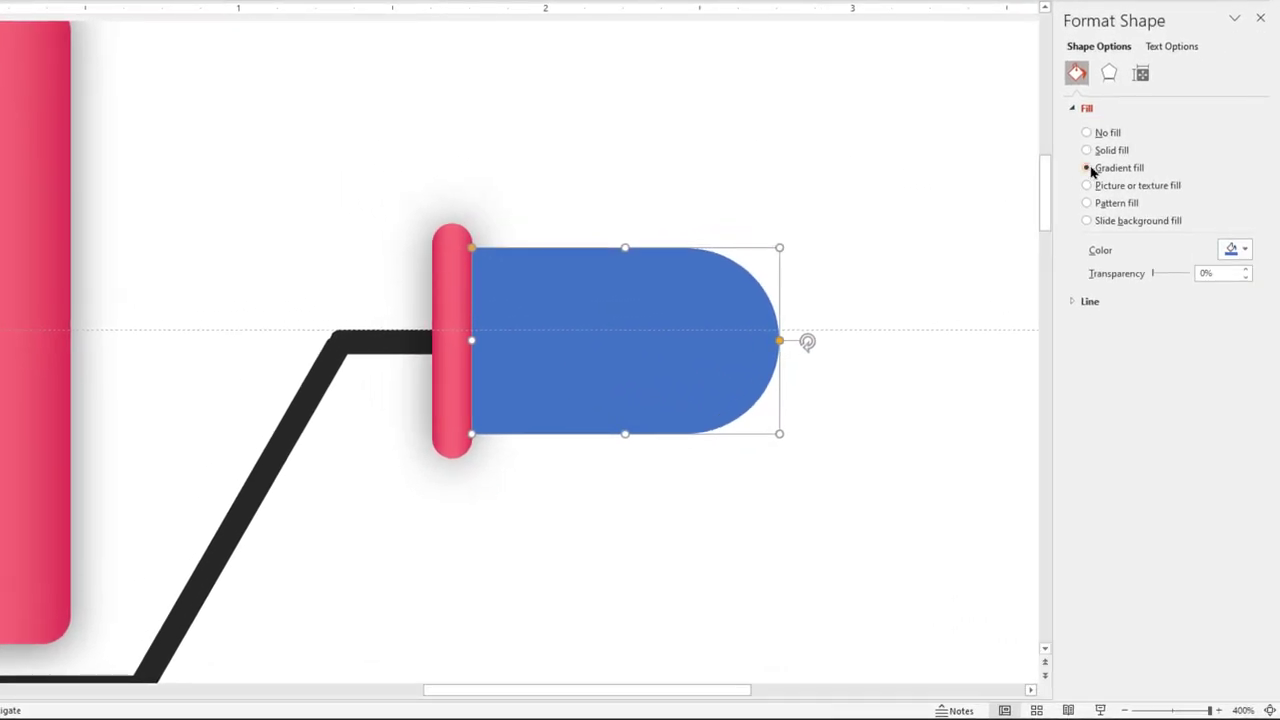
- Give the rounded handle end a two-stop 270° linear pink gradient, darker toward the tip
click(1089, 168)
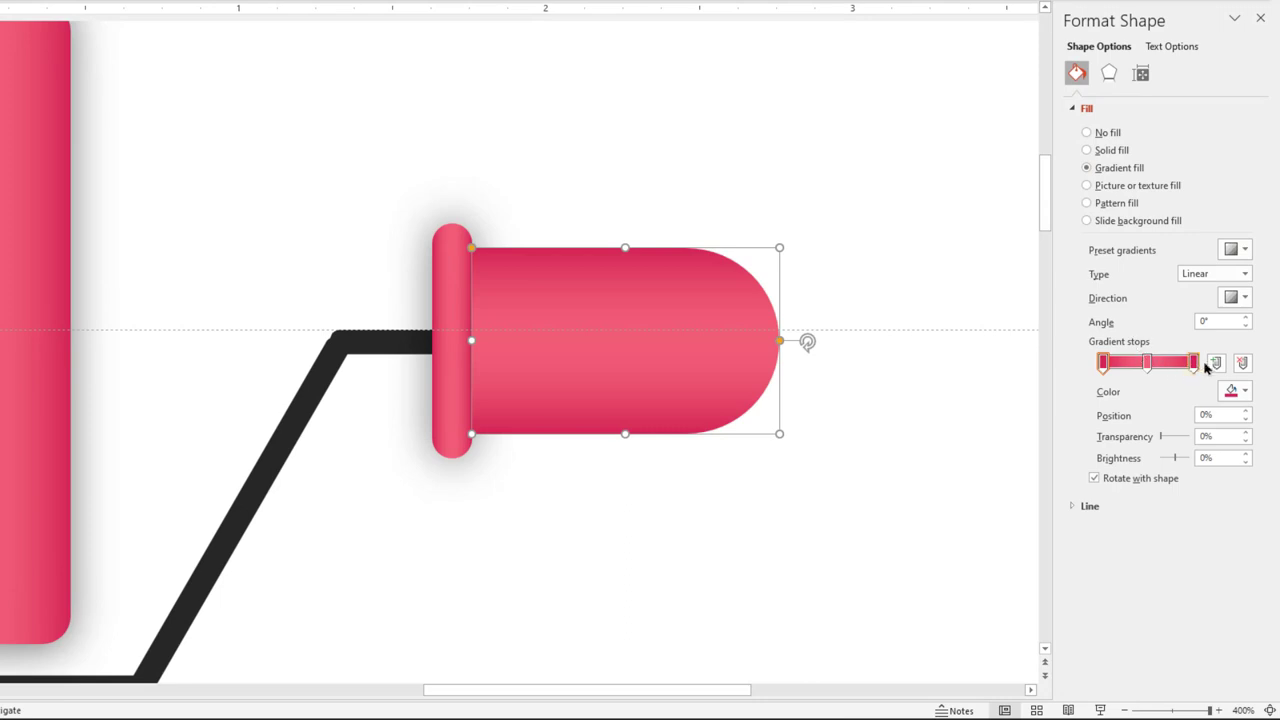
click(1240, 365)
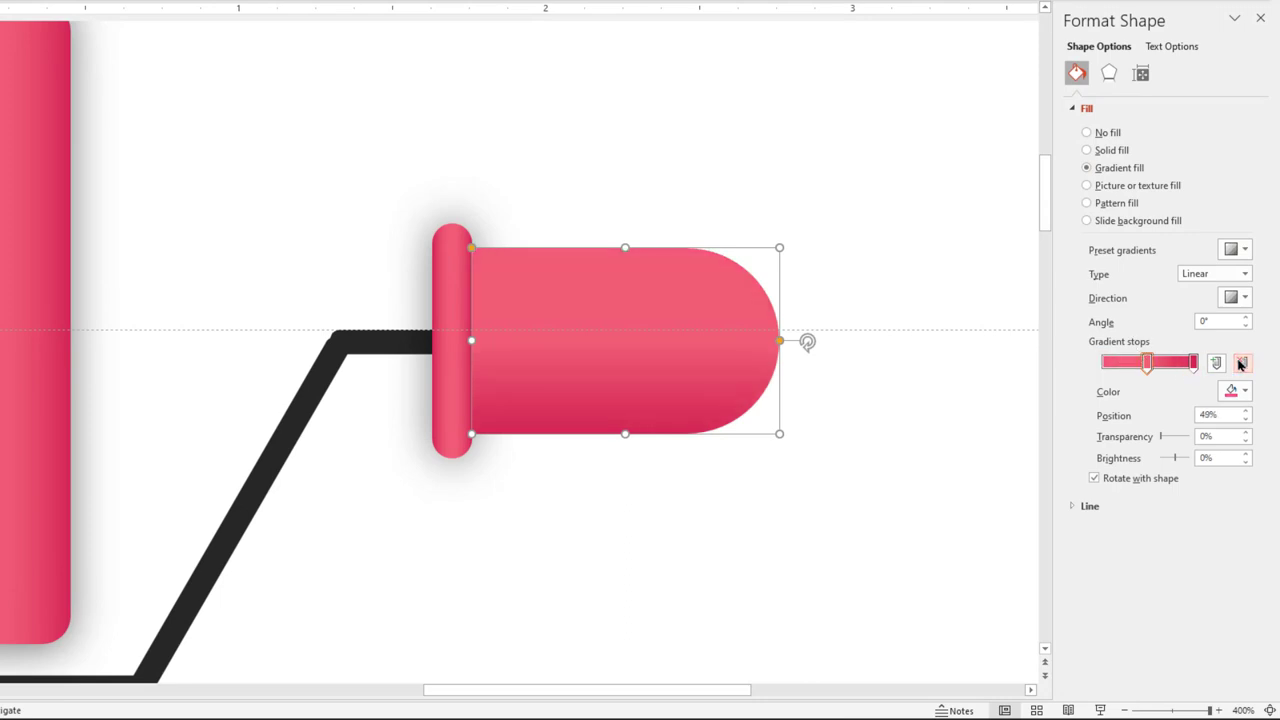
click(1240, 302)
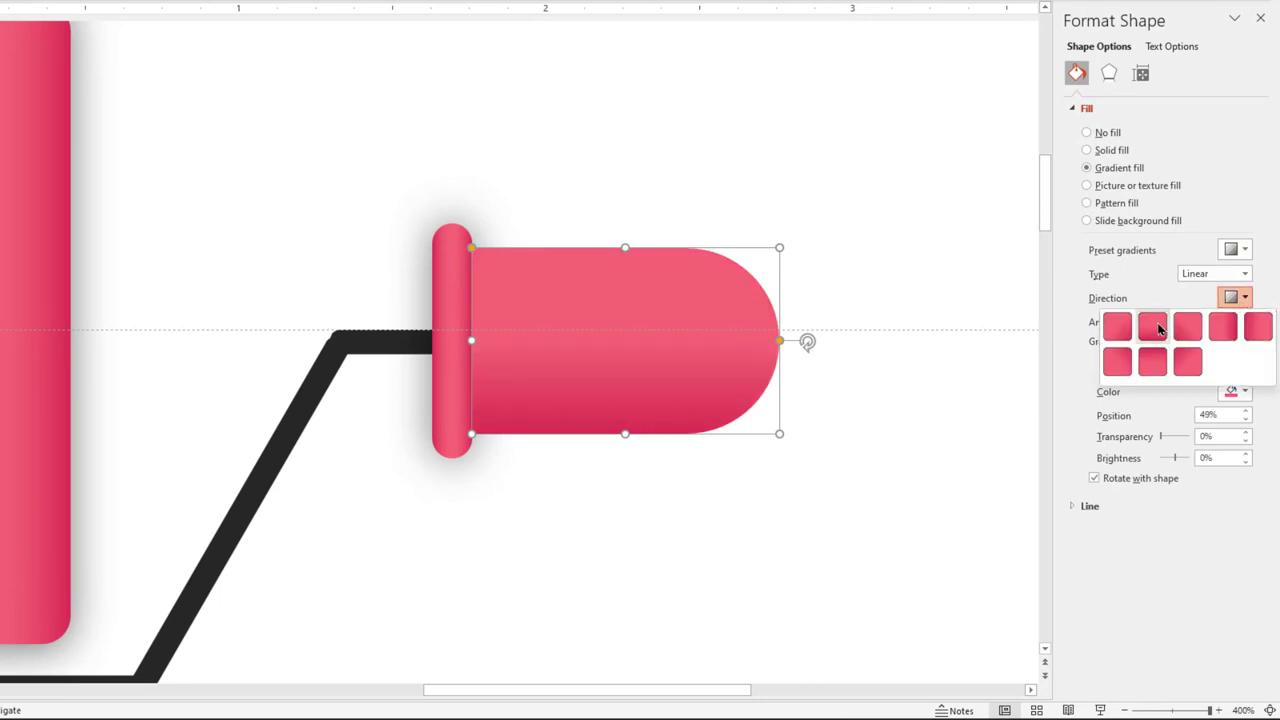
click(1157, 329)
click(1236, 298)
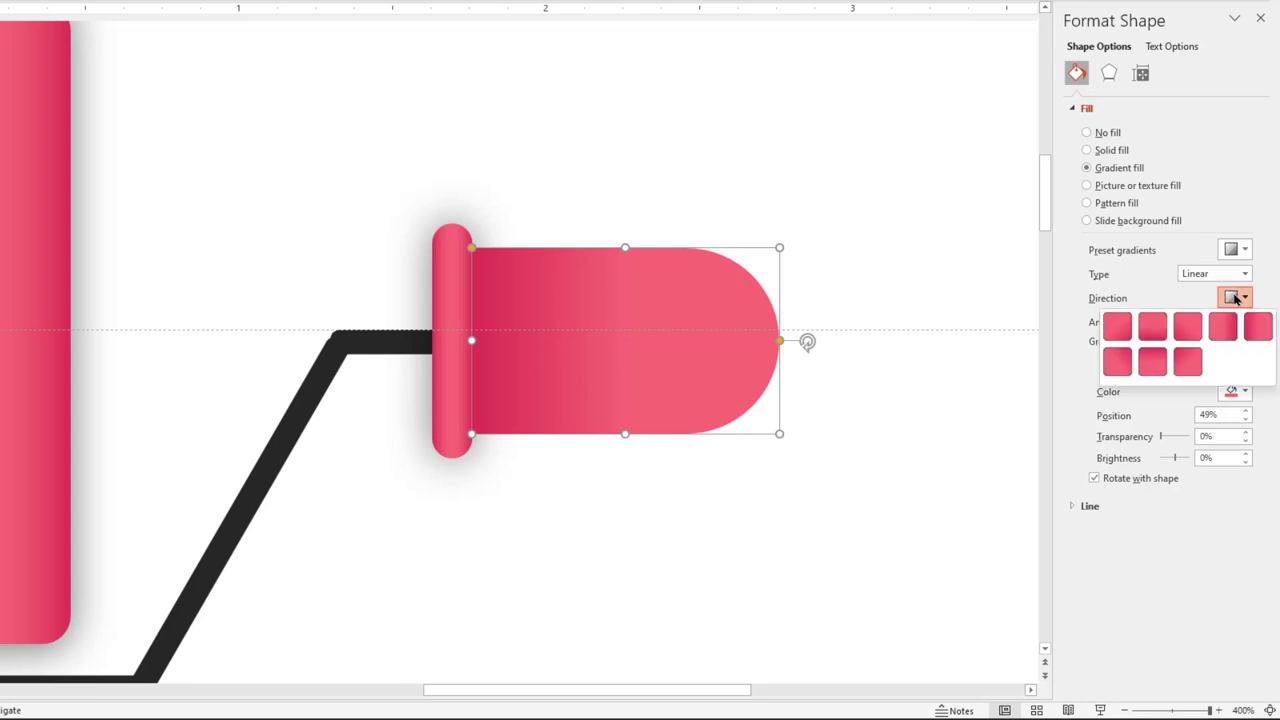
click(1153, 362)
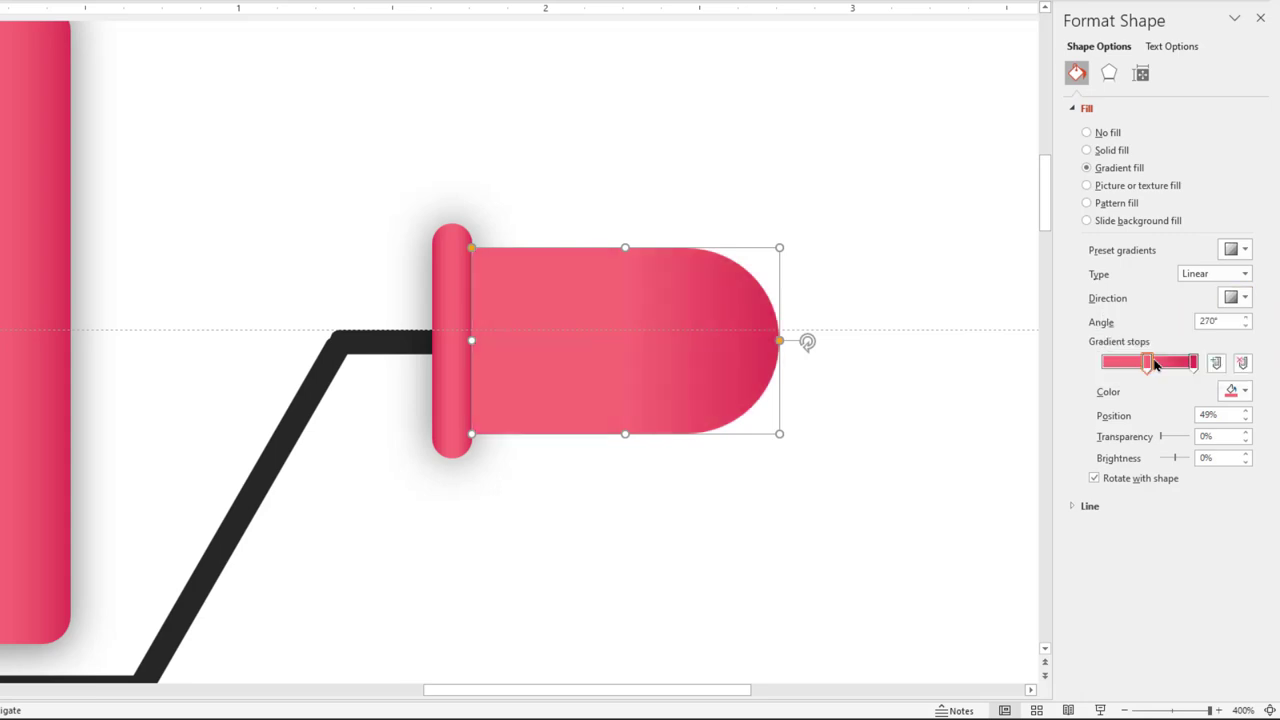
drag(1126, 367, 1091, 367)
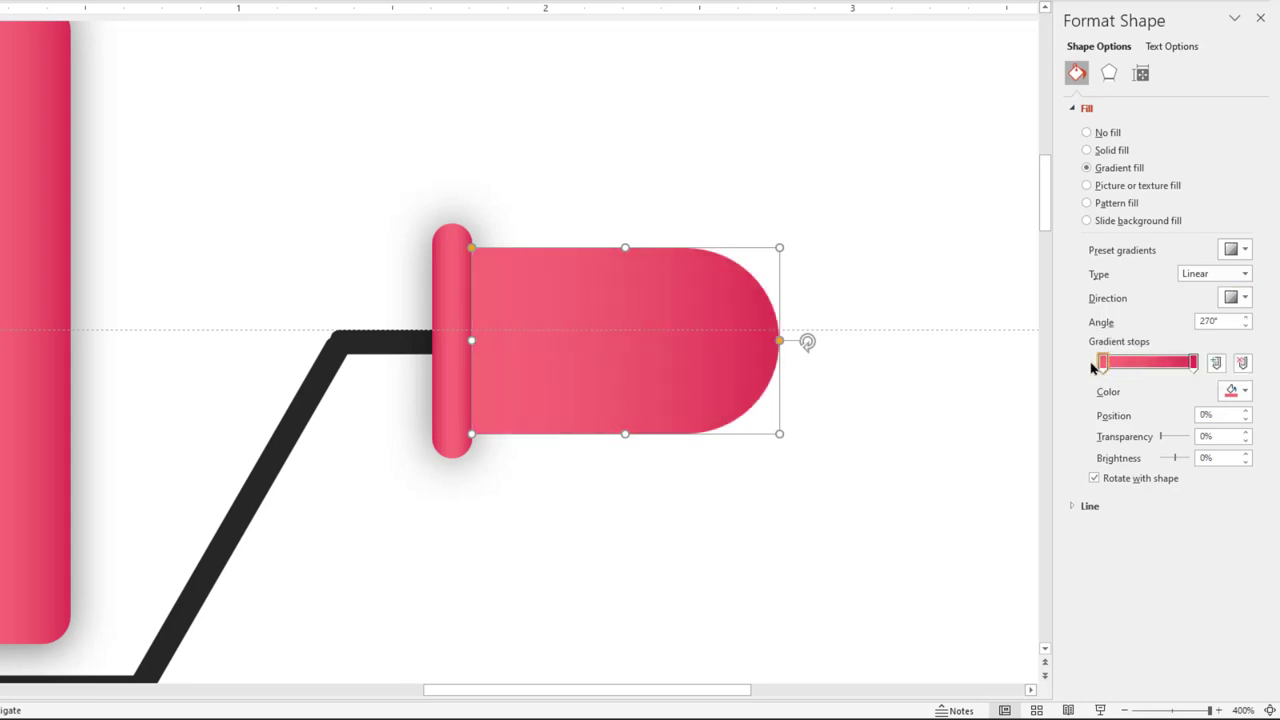
- Send the rounded handle end to the back, behind the pink grip
right_click(765, 455)
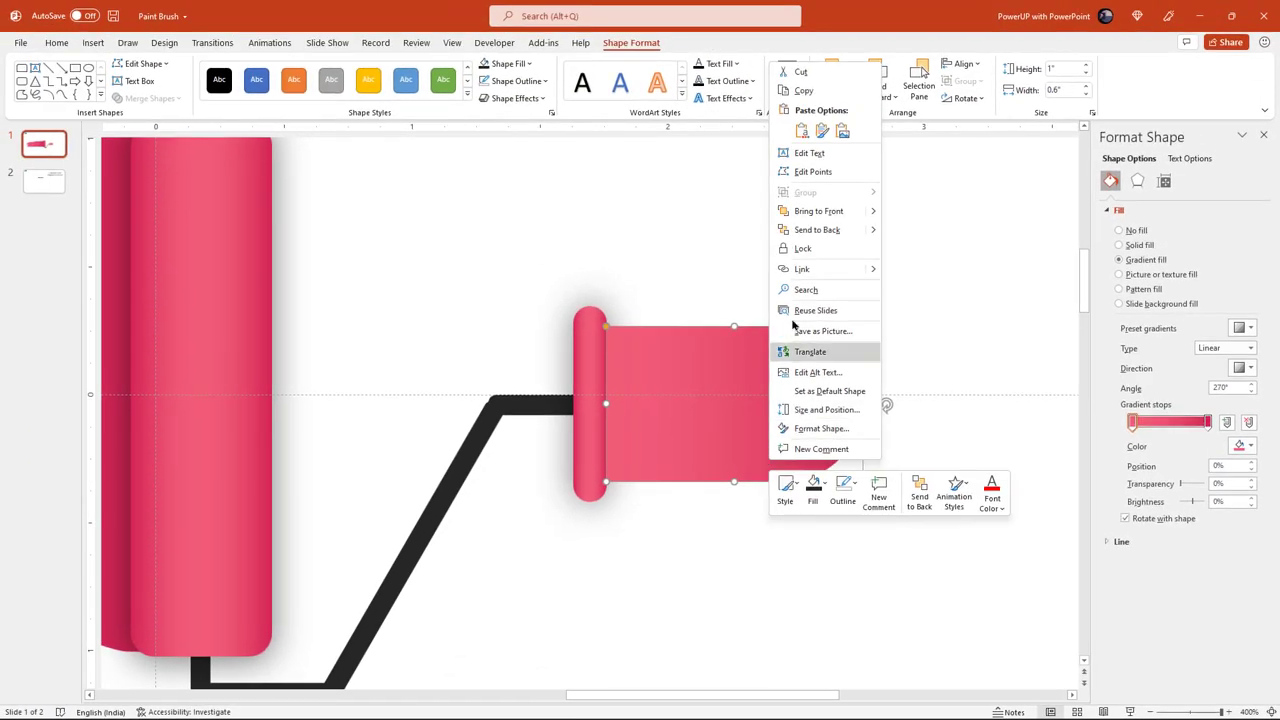
click(815, 231)
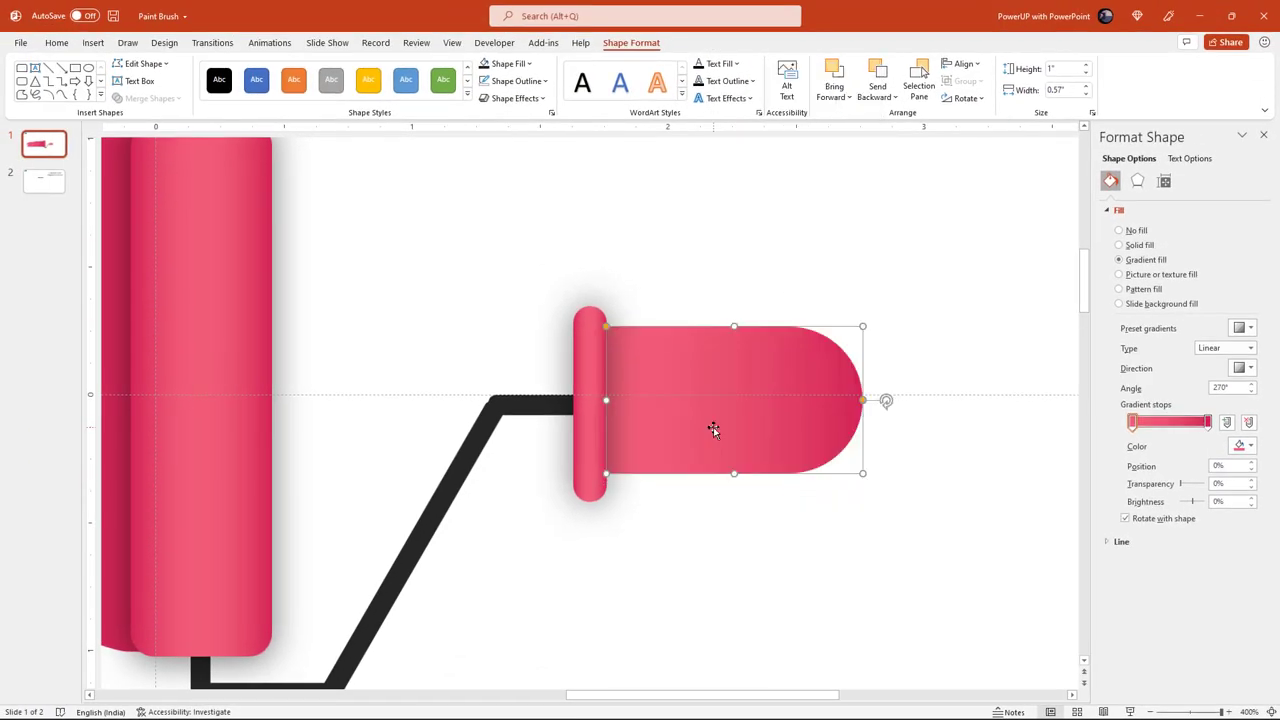
scroll(714, 428, down, 3)
scroll(720, 443, down, 3)
- Select the grip and rounded handle end together and nudge them slightly down
click(720, 510)
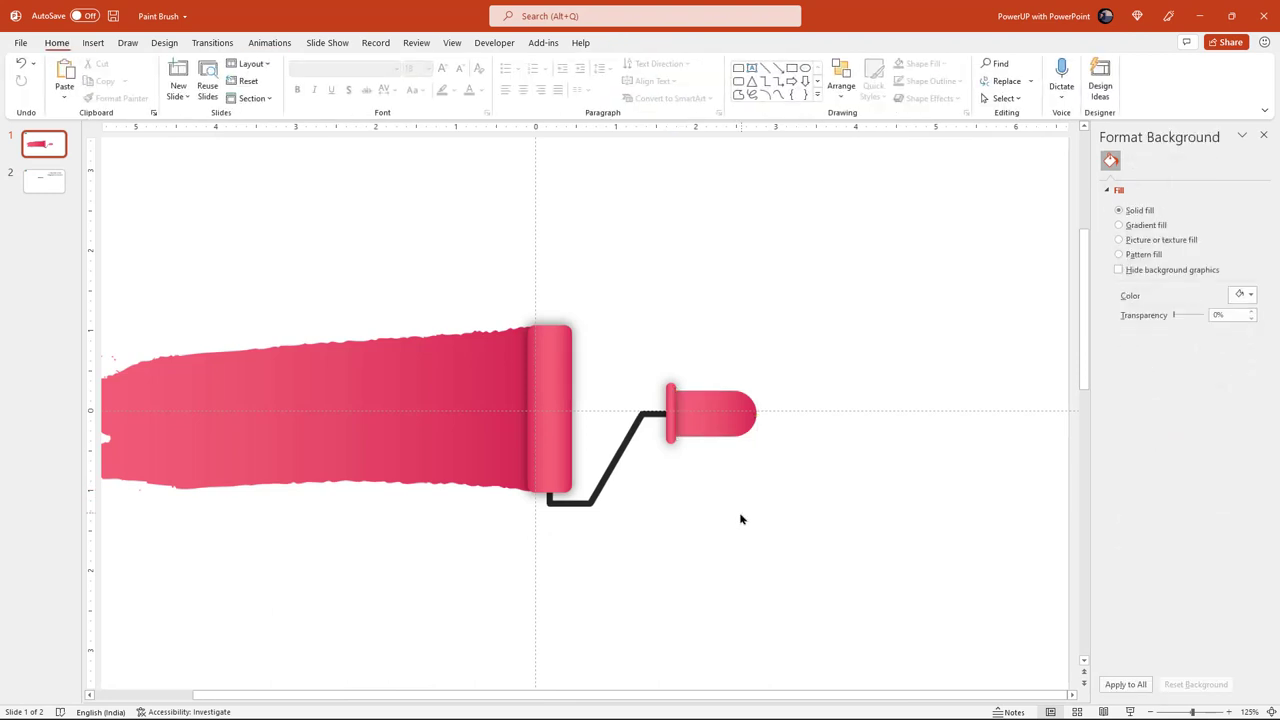
scroll(787, 524, down, 1)
click(713, 438)
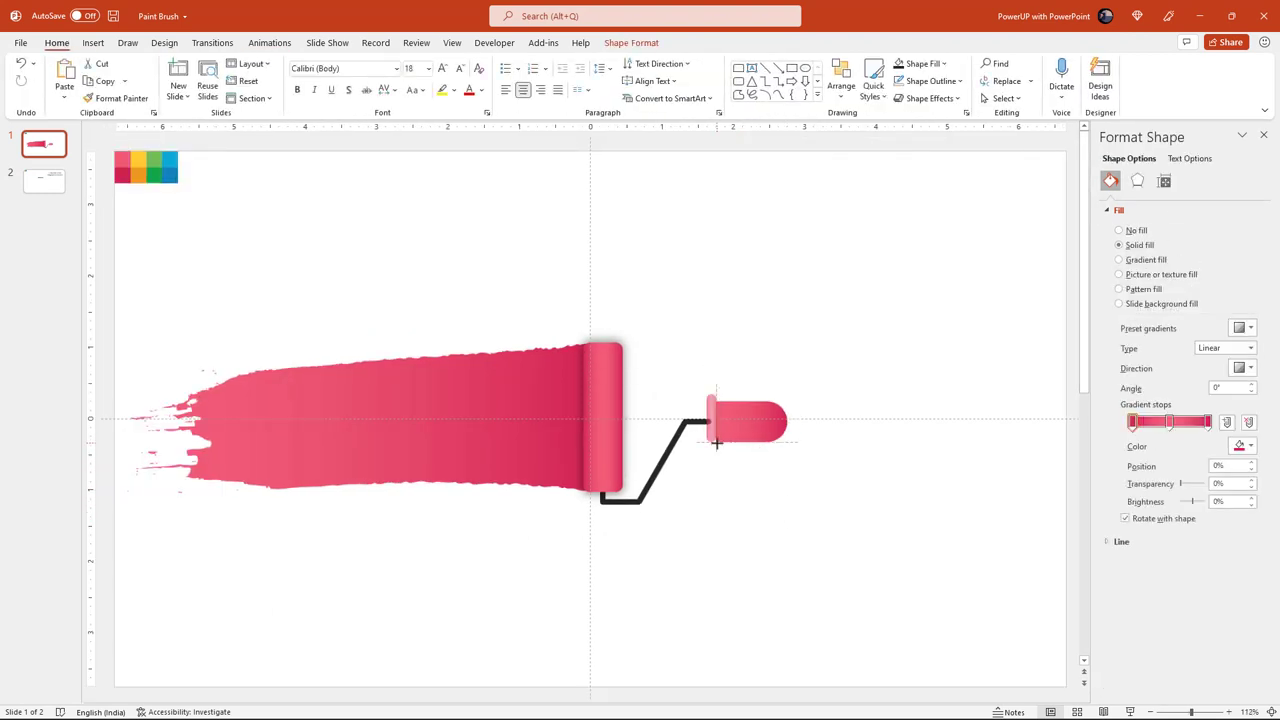
click(742, 425)
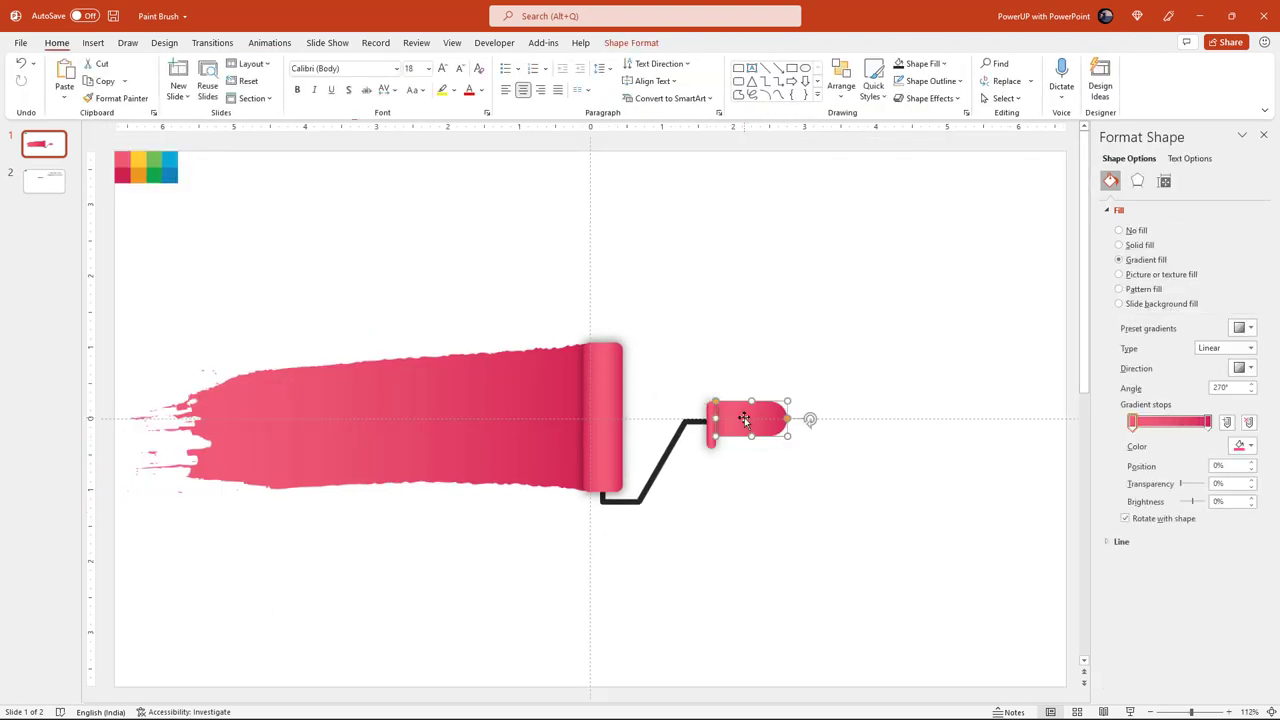
drag(837, 497, 694, 377)
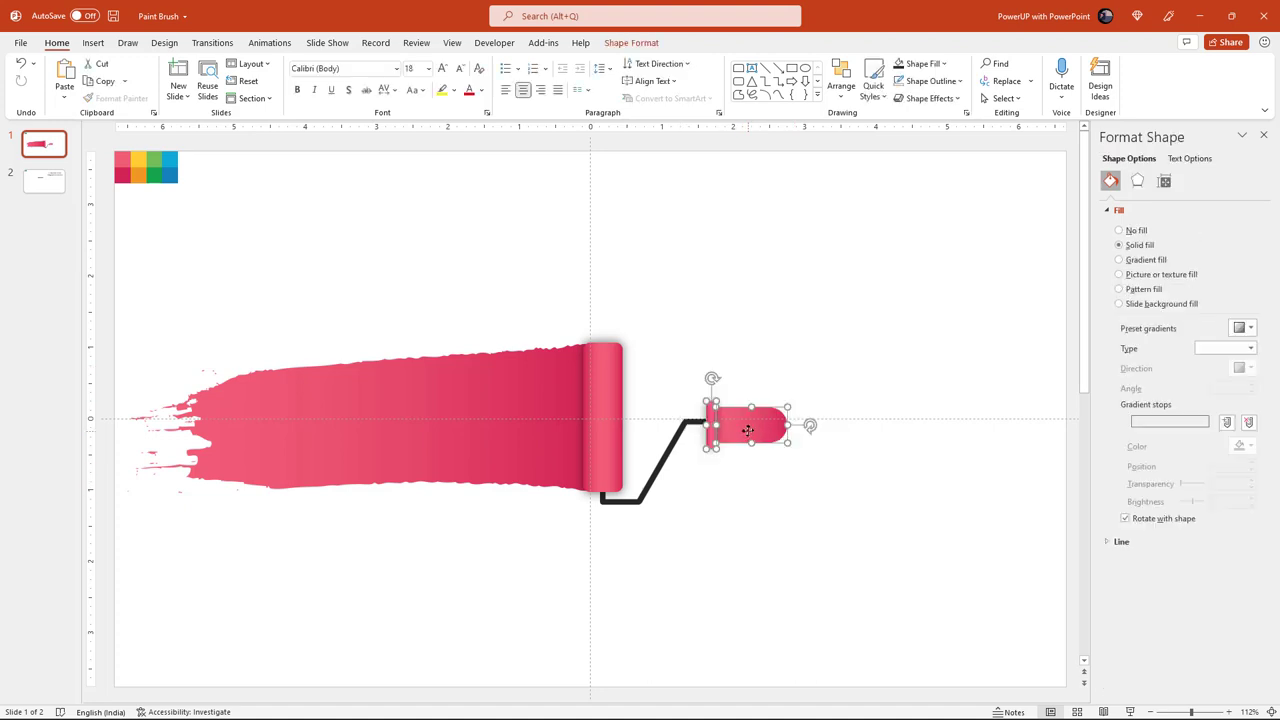
drag(748, 428, 751, 433)
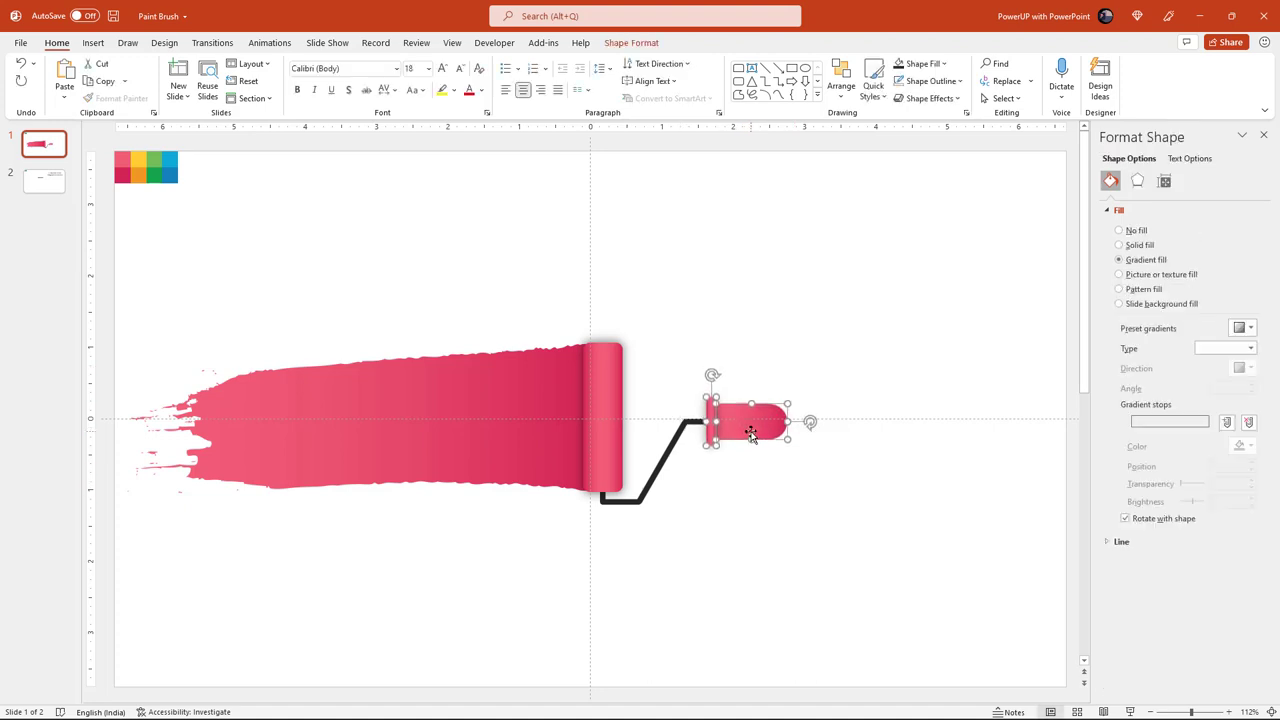
click(801, 488)
- Group the roller cylinder, bent handle, grip and rounded end into one object
scroll(801, 488, down, 4)
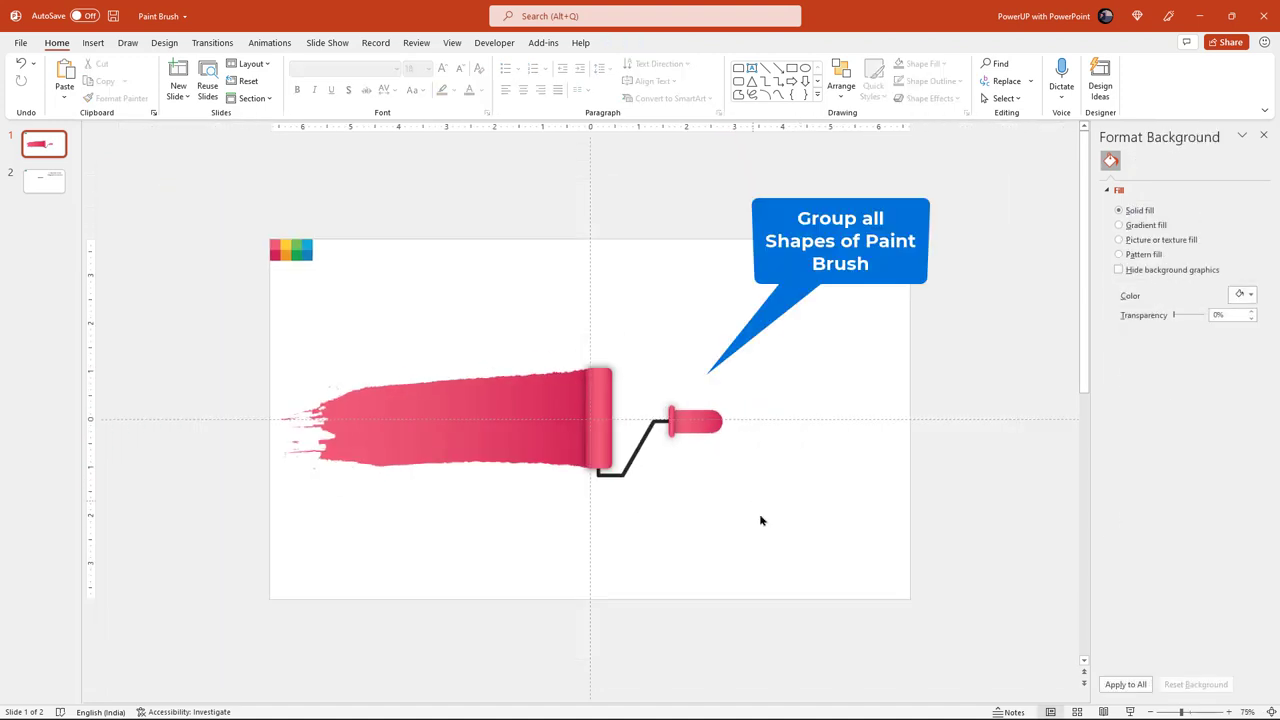
drag(792, 543, 630, 413)
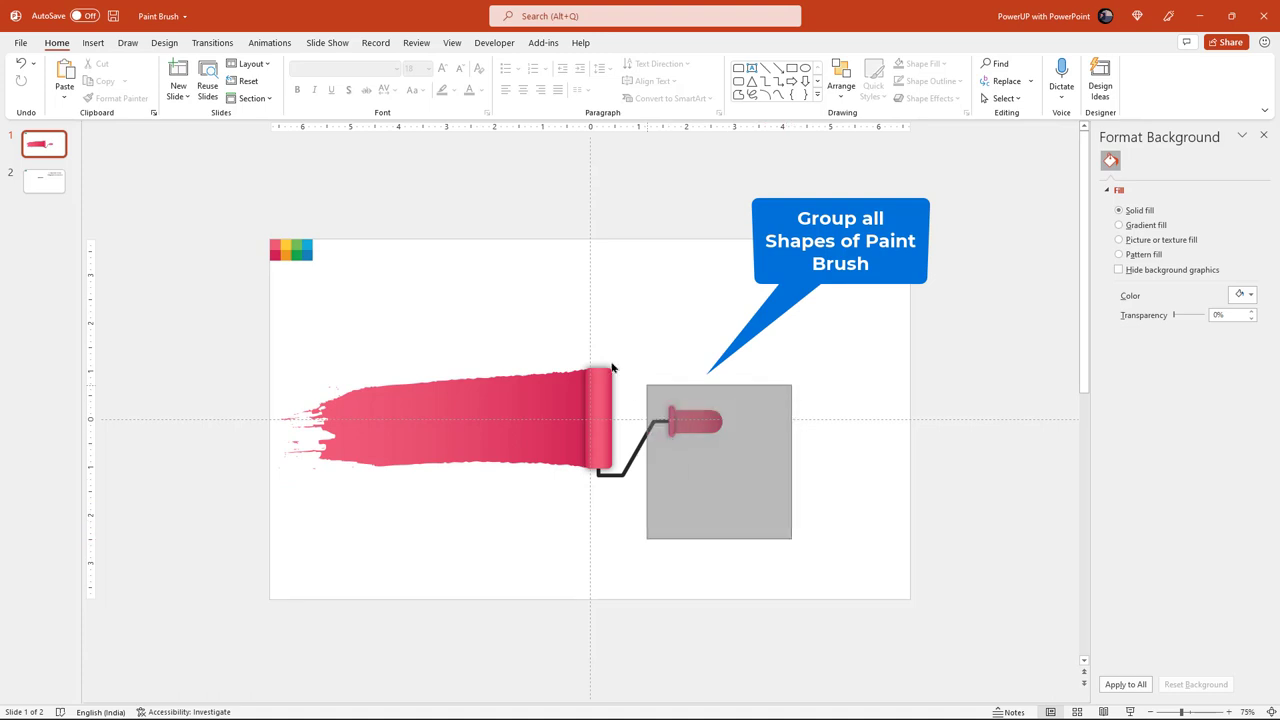
right_click(640, 449)
mouse_move(690, 259)
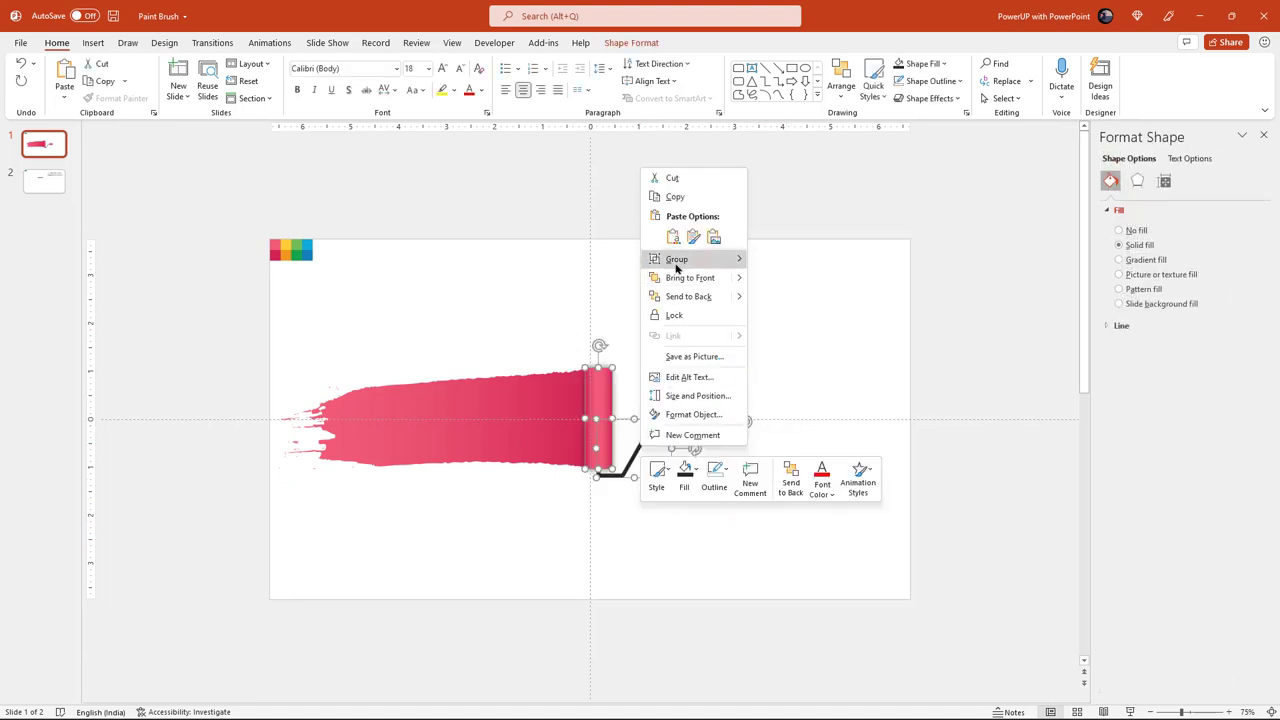
click(783, 261)
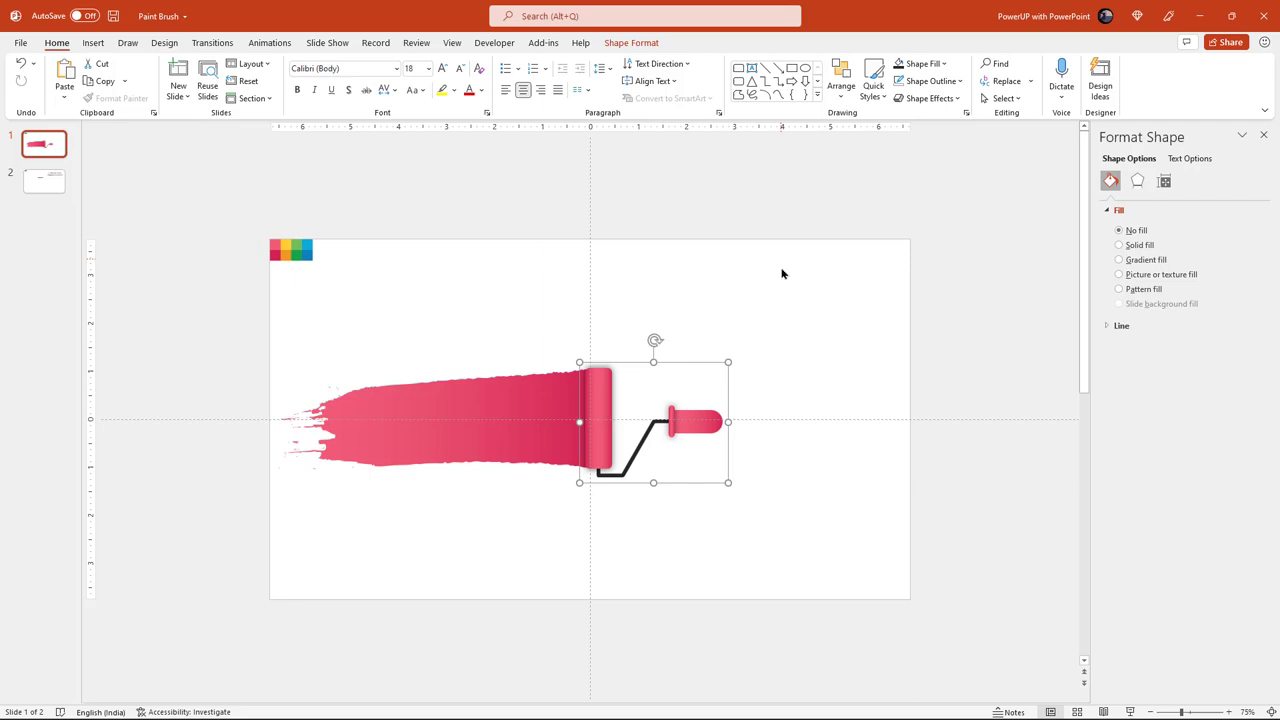
click(824, 383)
- Move the paint stroke and roller near the slide top and group them together
drag(808, 556, 243, 320)
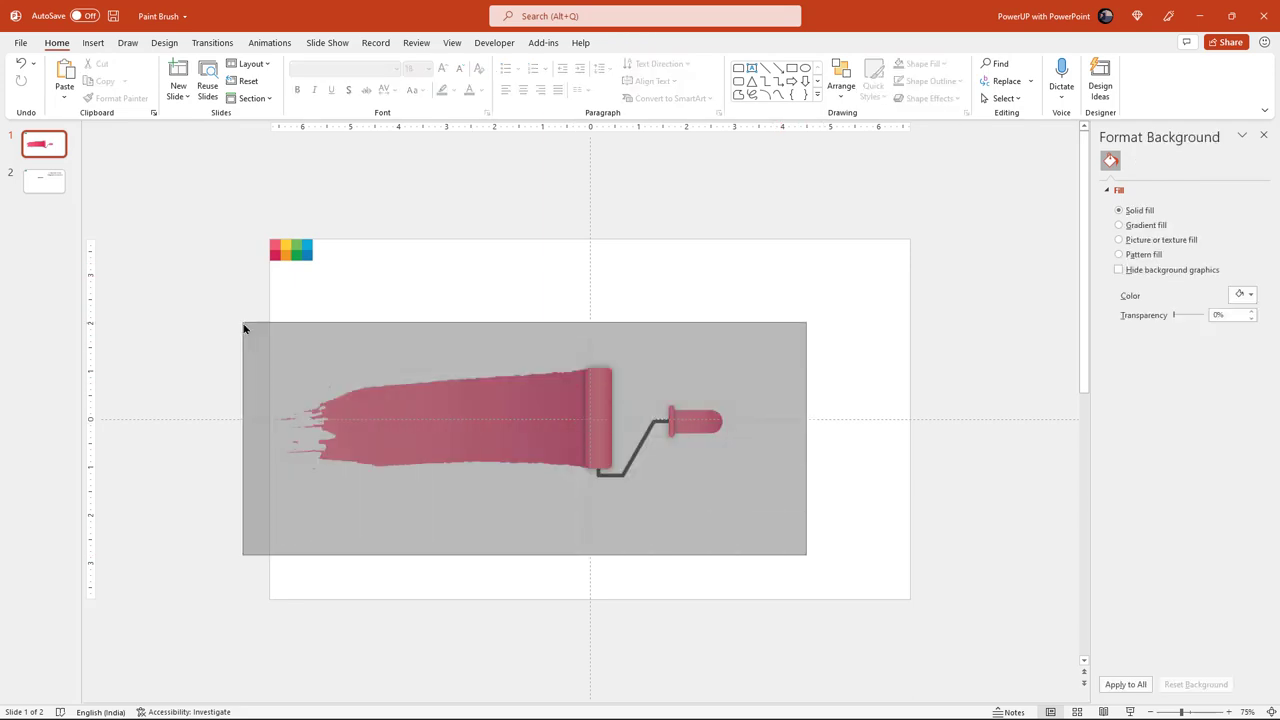
drag(463, 437, 464, 317)
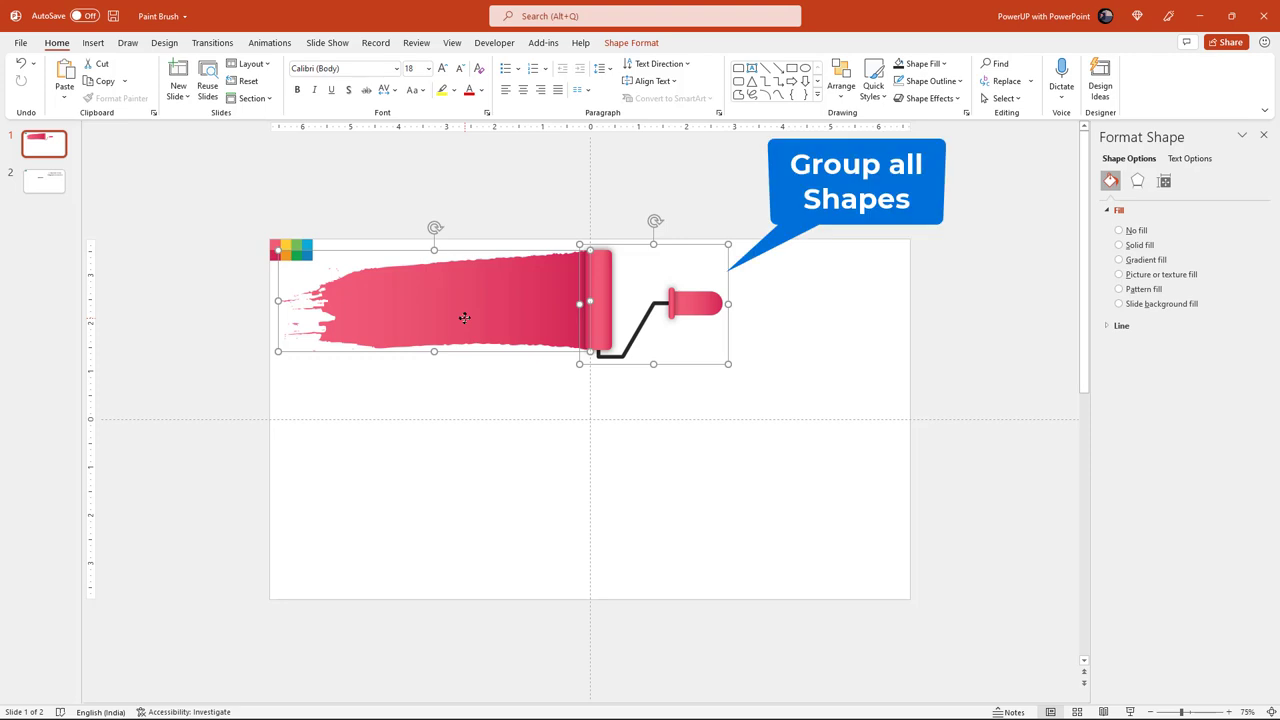
right_click(464, 317)
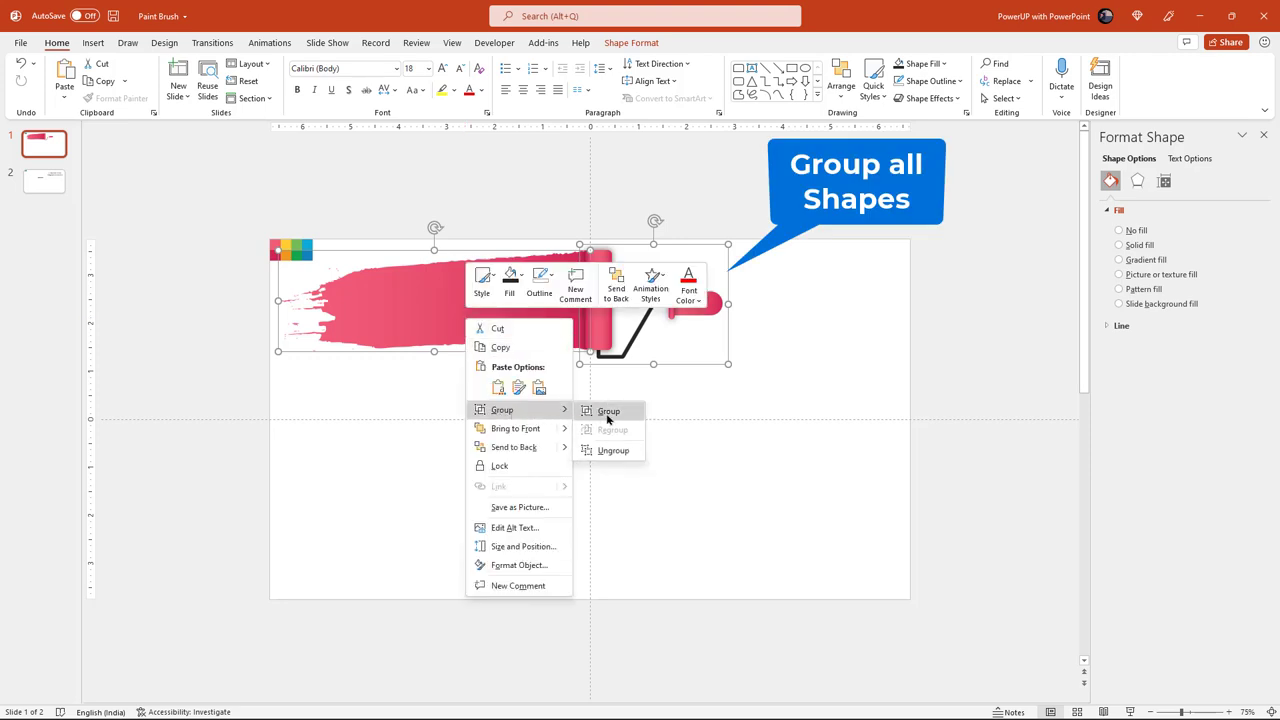
click(607, 417)
- Duplicate the roller group, flip the copy horizontally, and place it under the original
key(ctrl+d)
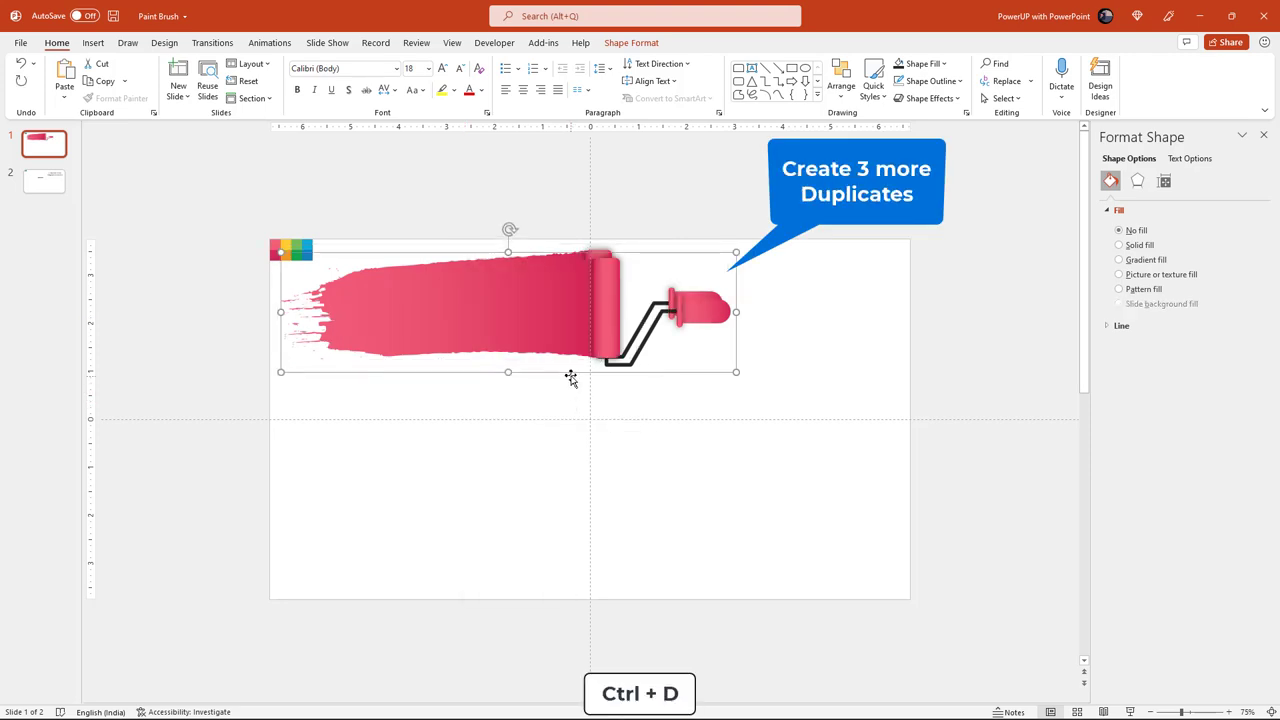
drag(570, 377, 567, 488)
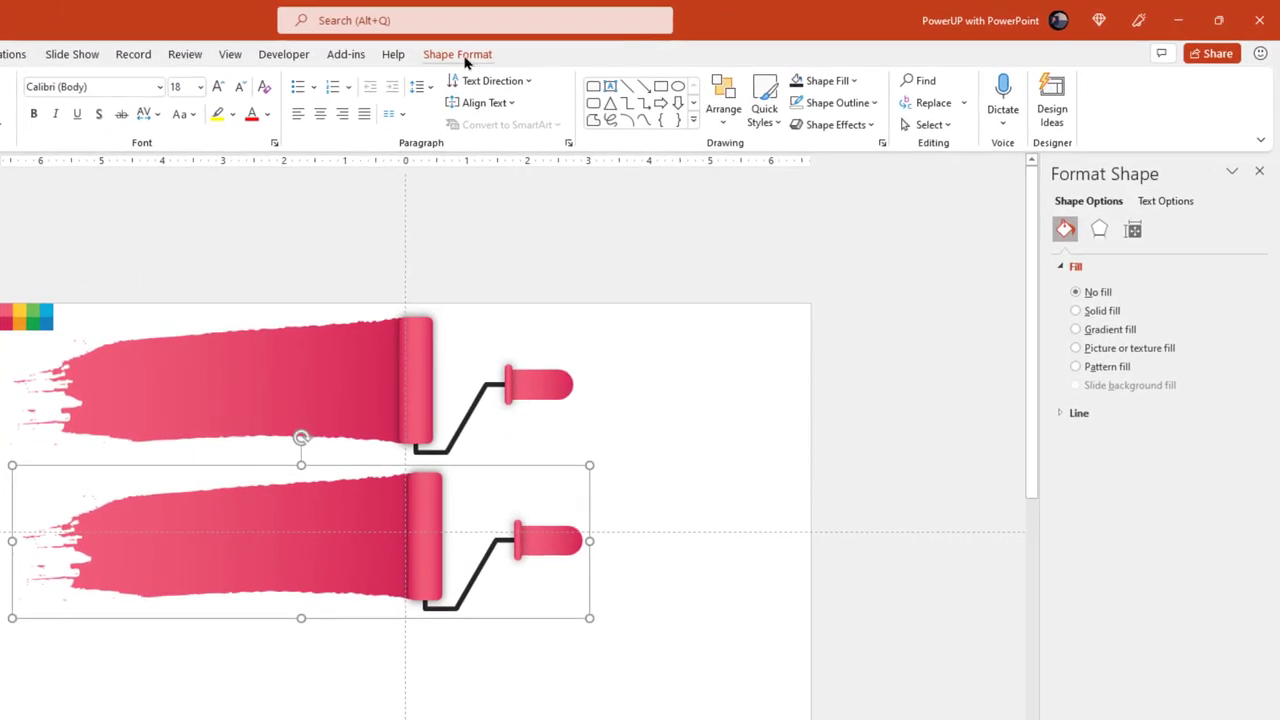
click(617, 43)
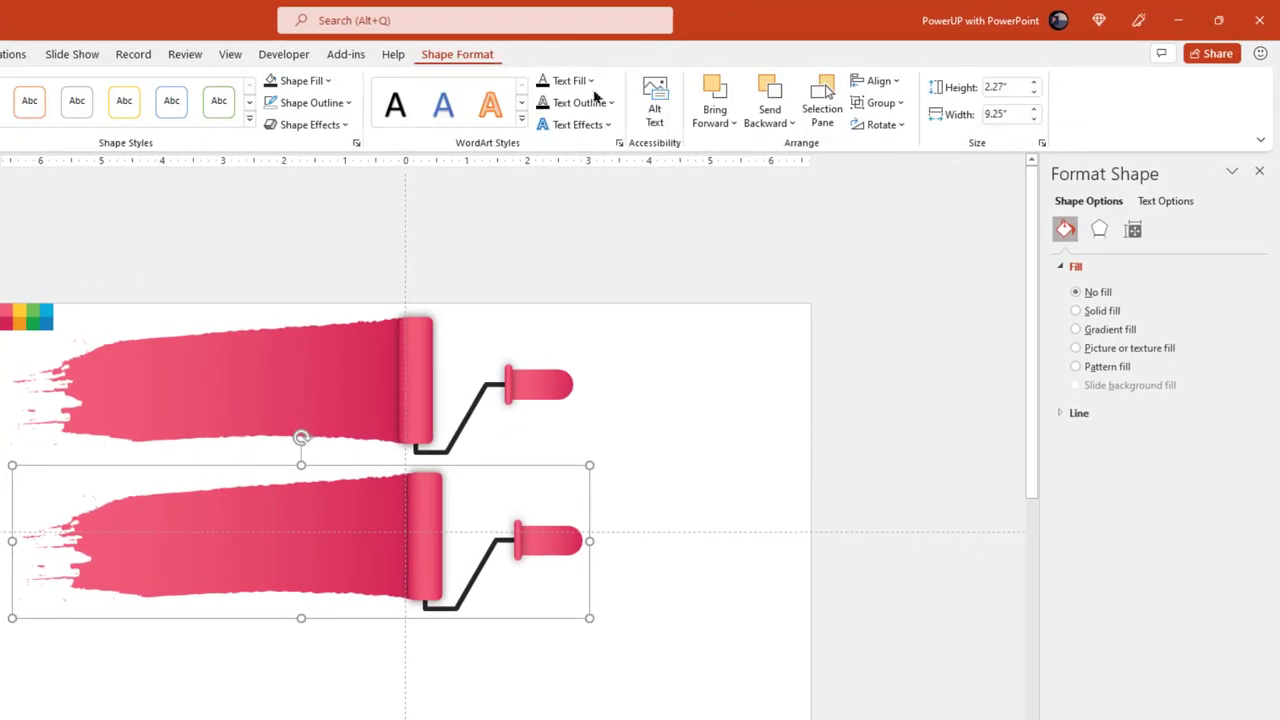
click(888, 126)
click(886, 217)
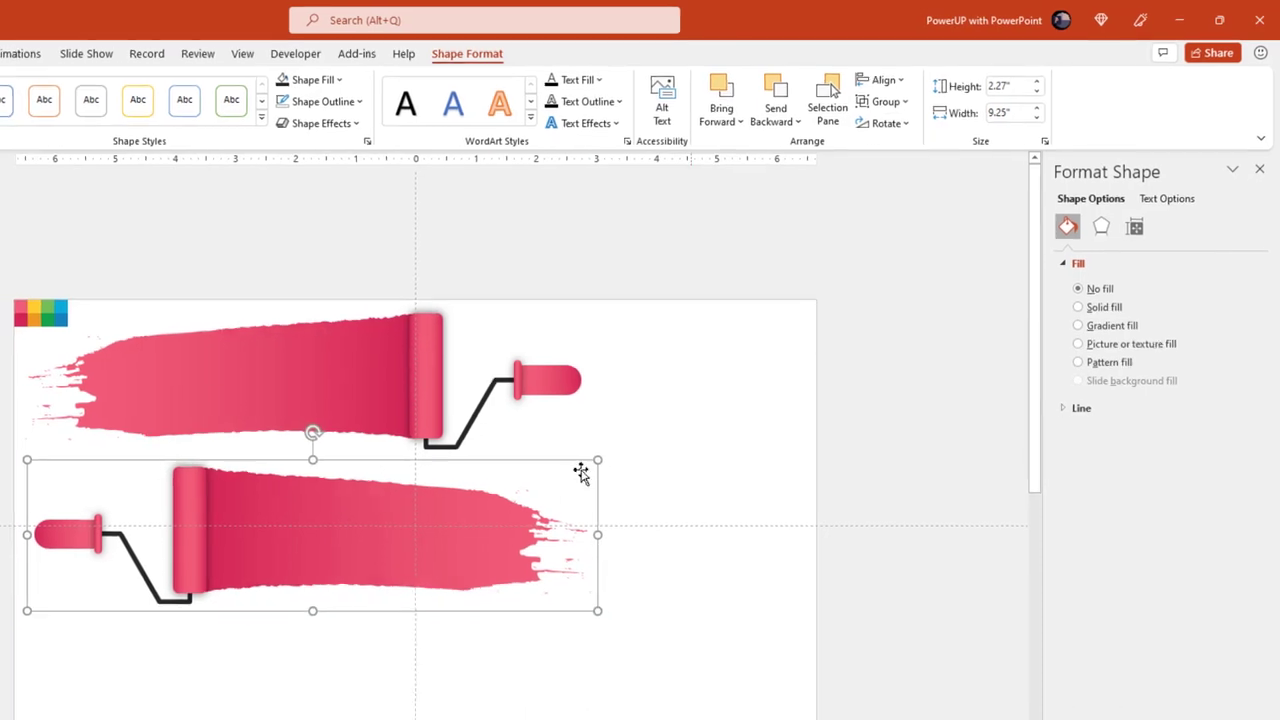
drag(609, 491, 610, 470)
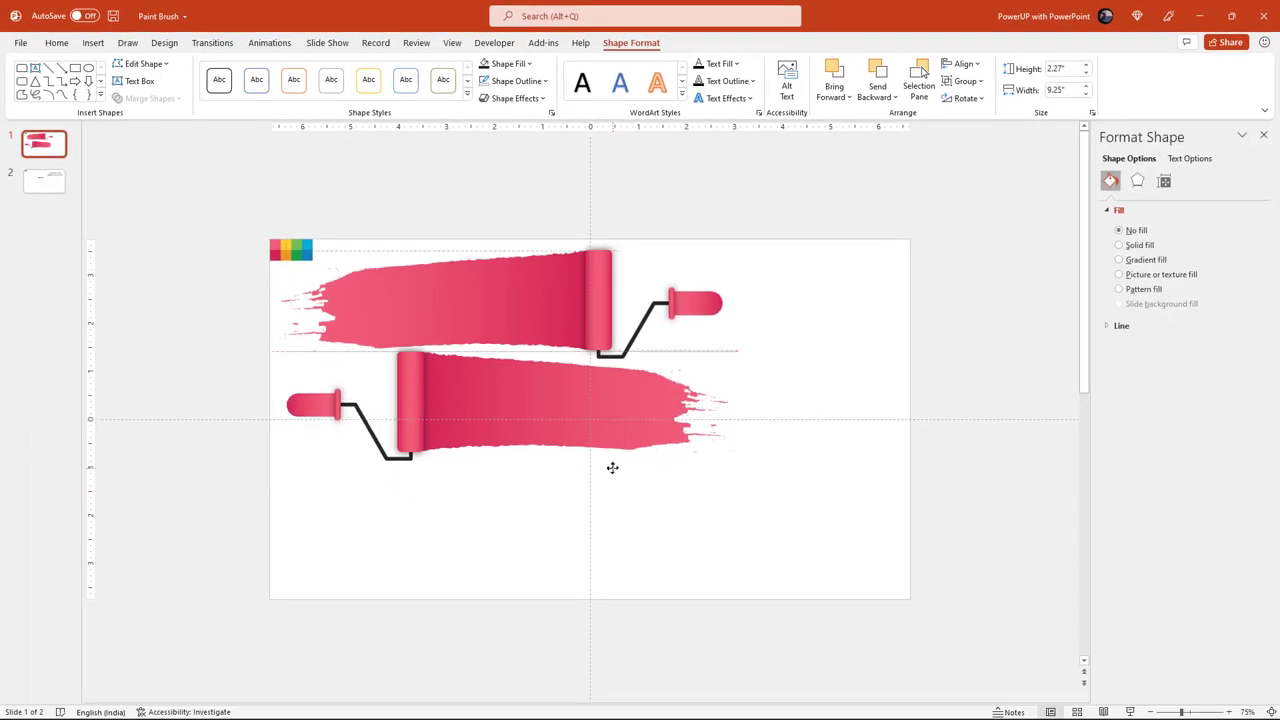
- Ctrl-drag copies of both roller groups downward to make four rollers
click(594, 391)
shift+click(552, 302)
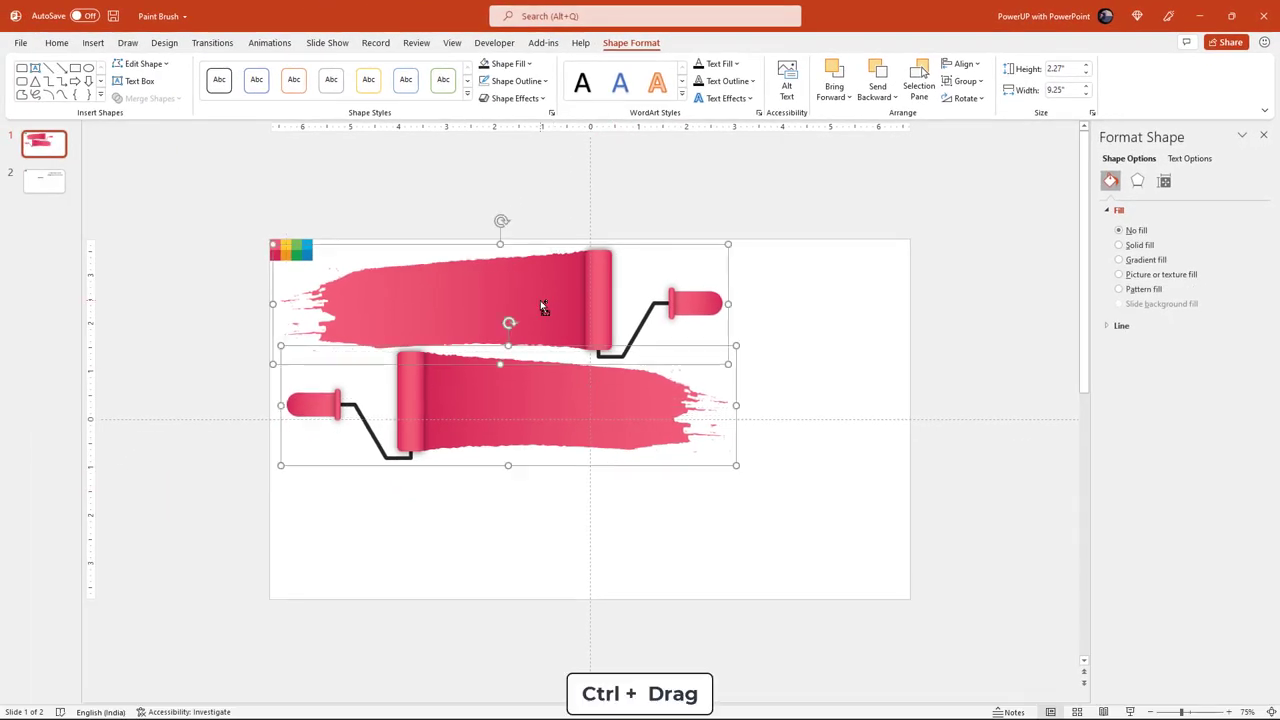
mouse_move(540, 300)
mouse_down()
mouse_move(588, 413)
mouse_move(678, 491)
mouse_up()
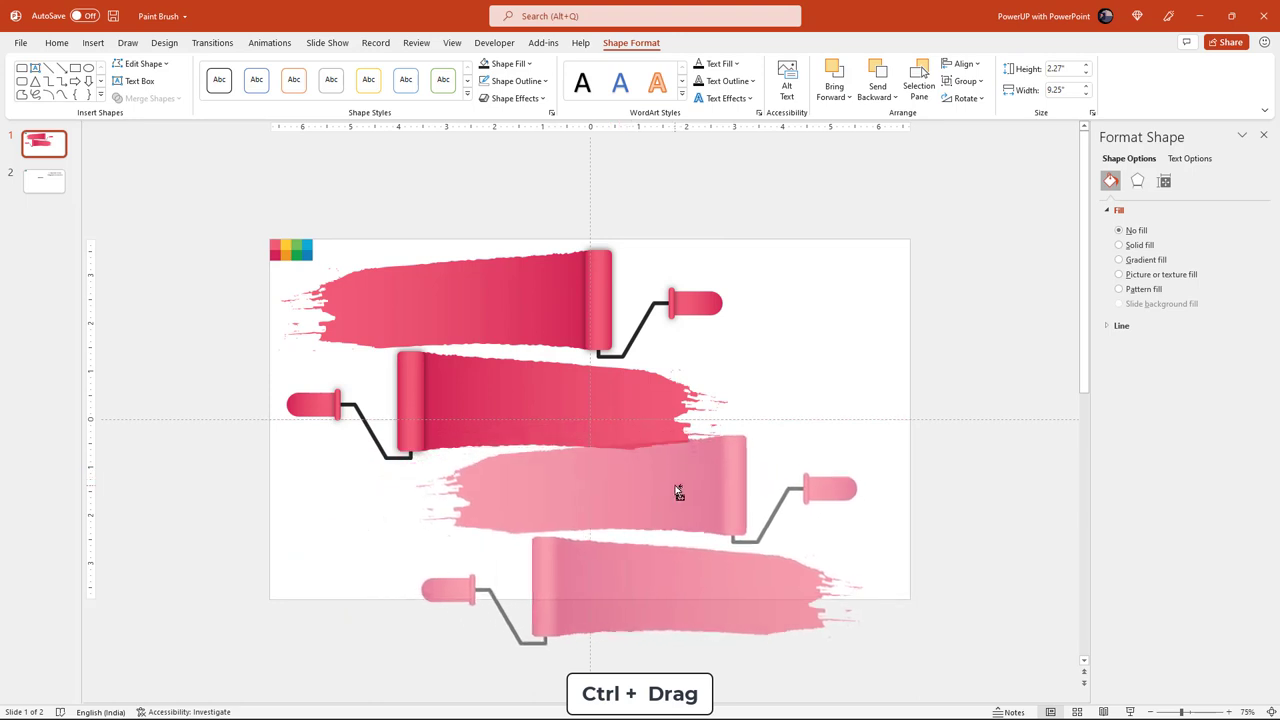
drag(678, 491, 664, 485)
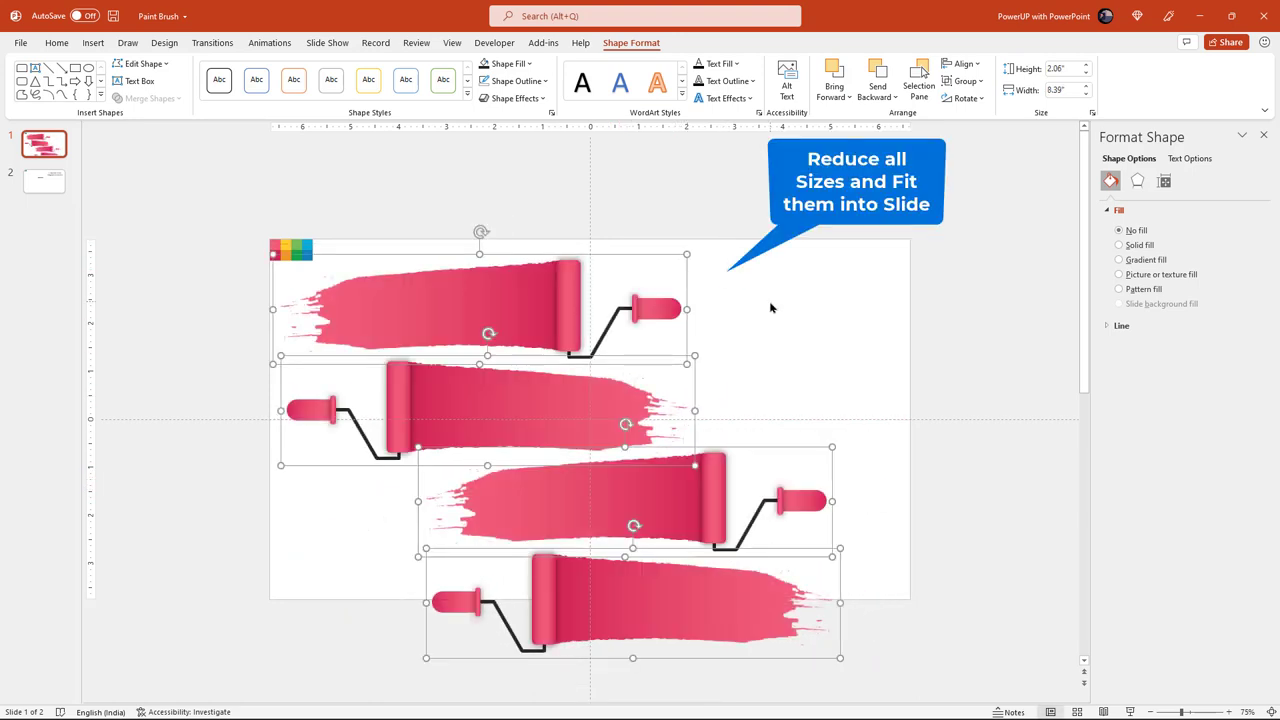
- Move the four roller groups up, select them all, and shrink them to fit the slide
drag(532, 310, 532, 298)
drag(527, 450, 529, 434)
drag(594, 494, 594, 471)
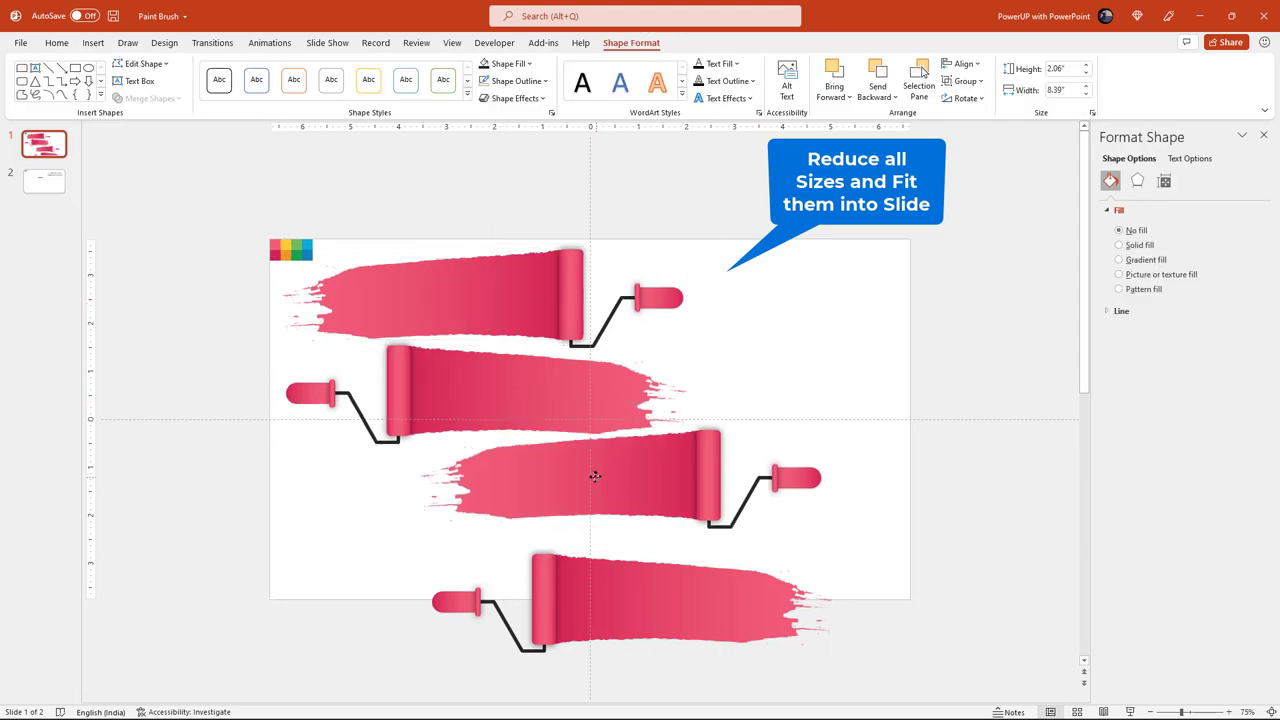
drag(636, 596, 636, 559)
shift+click(600, 475)
shift+click(543, 391)
shift+click(480, 300)
drag(686, 243, 650, 258)
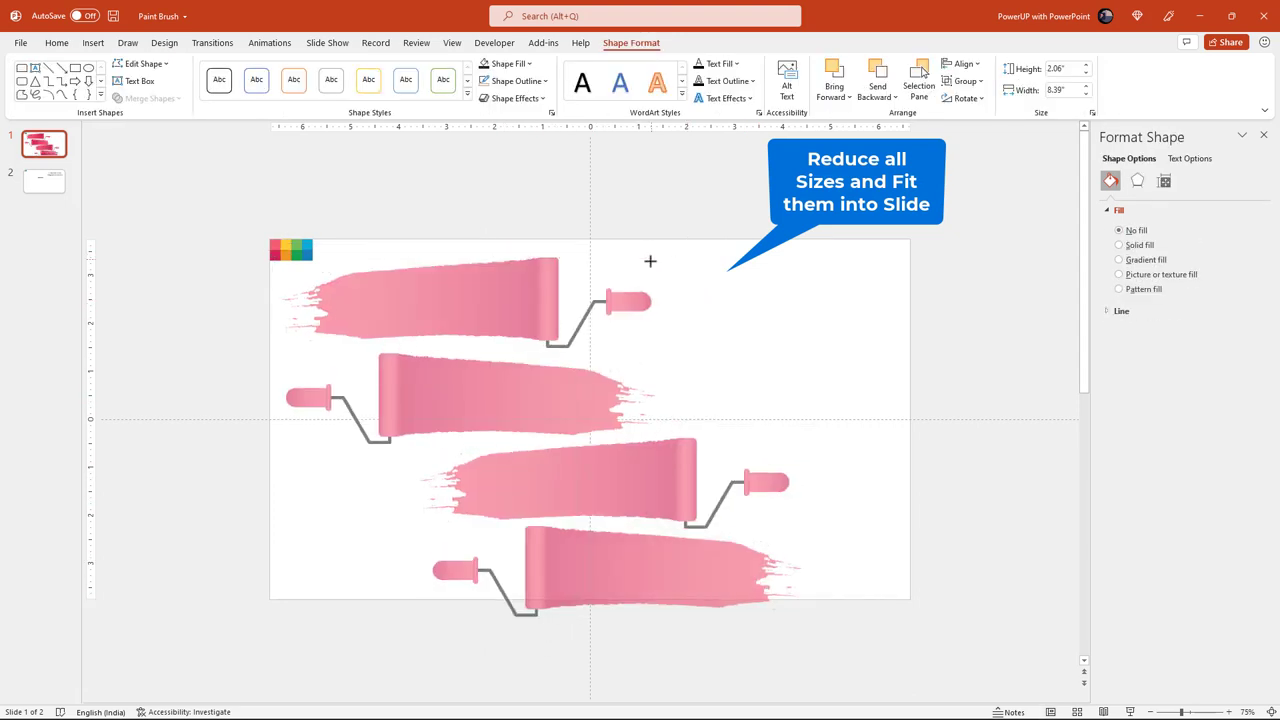
- Reposition the lower roller groups into a staggered column and shift all four right
drag(518, 392, 535, 381)
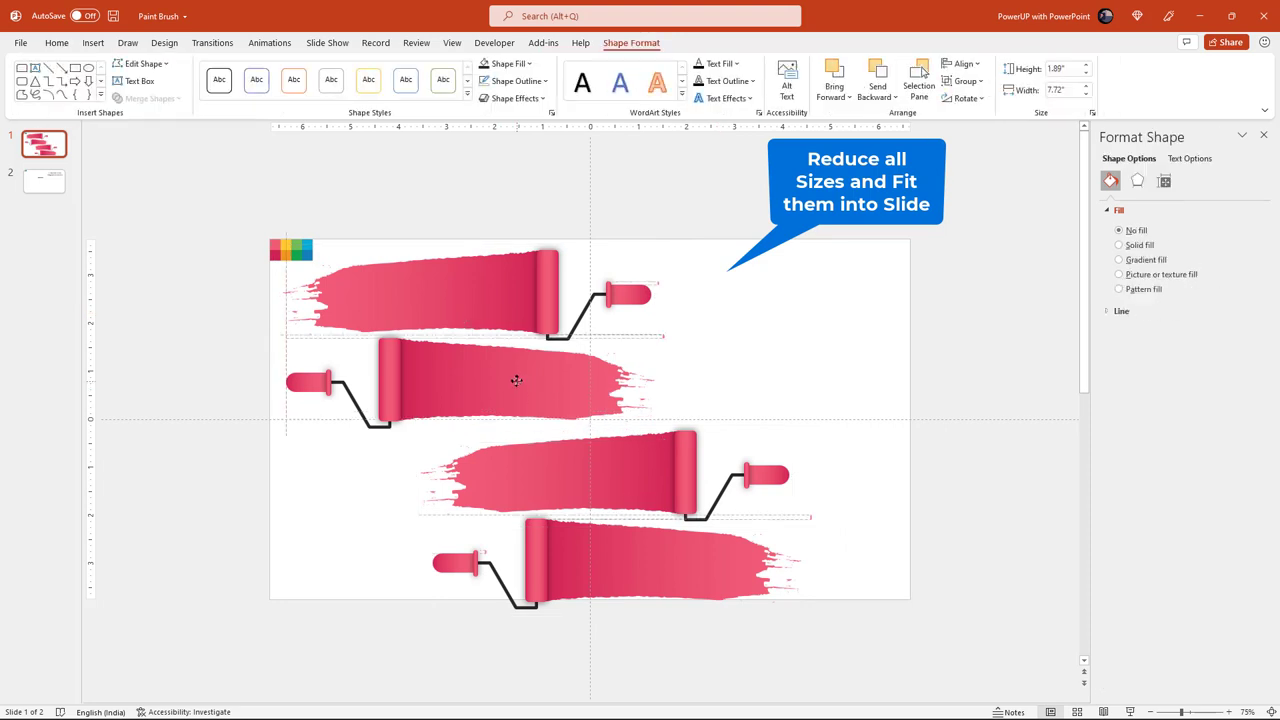
drag(568, 468, 557, 451)
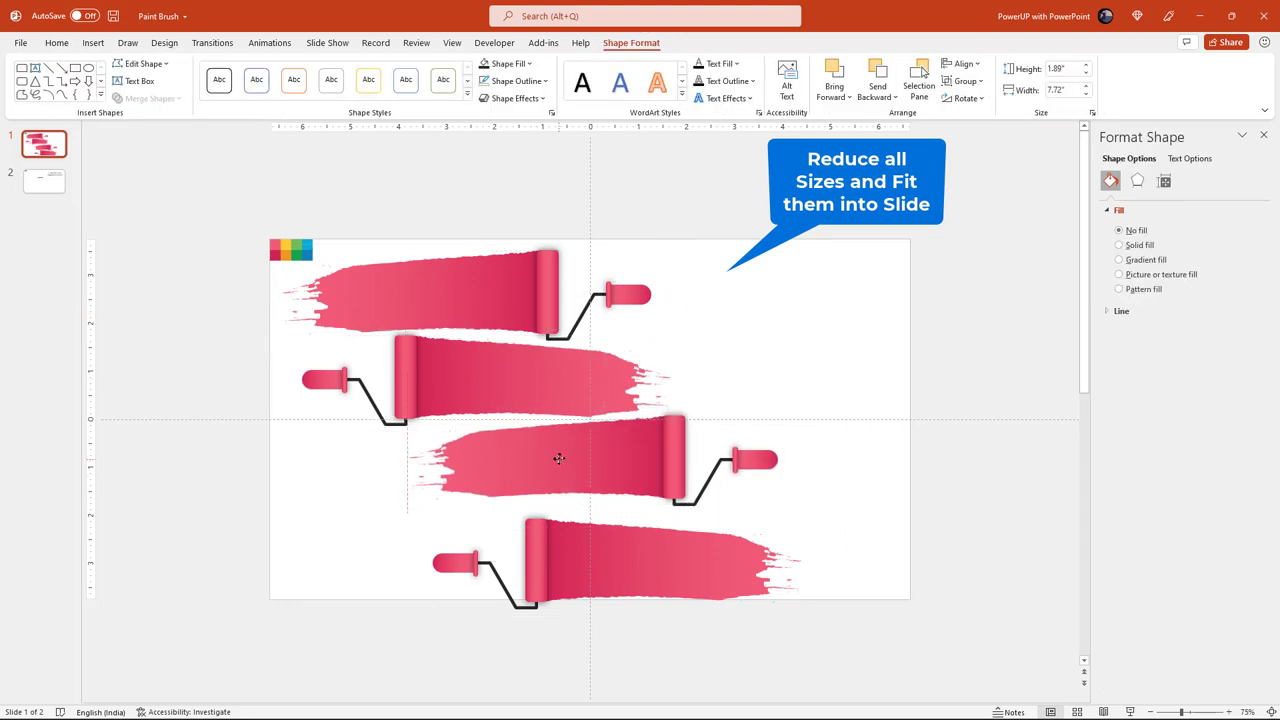
drag(640, 572, 646, 559)
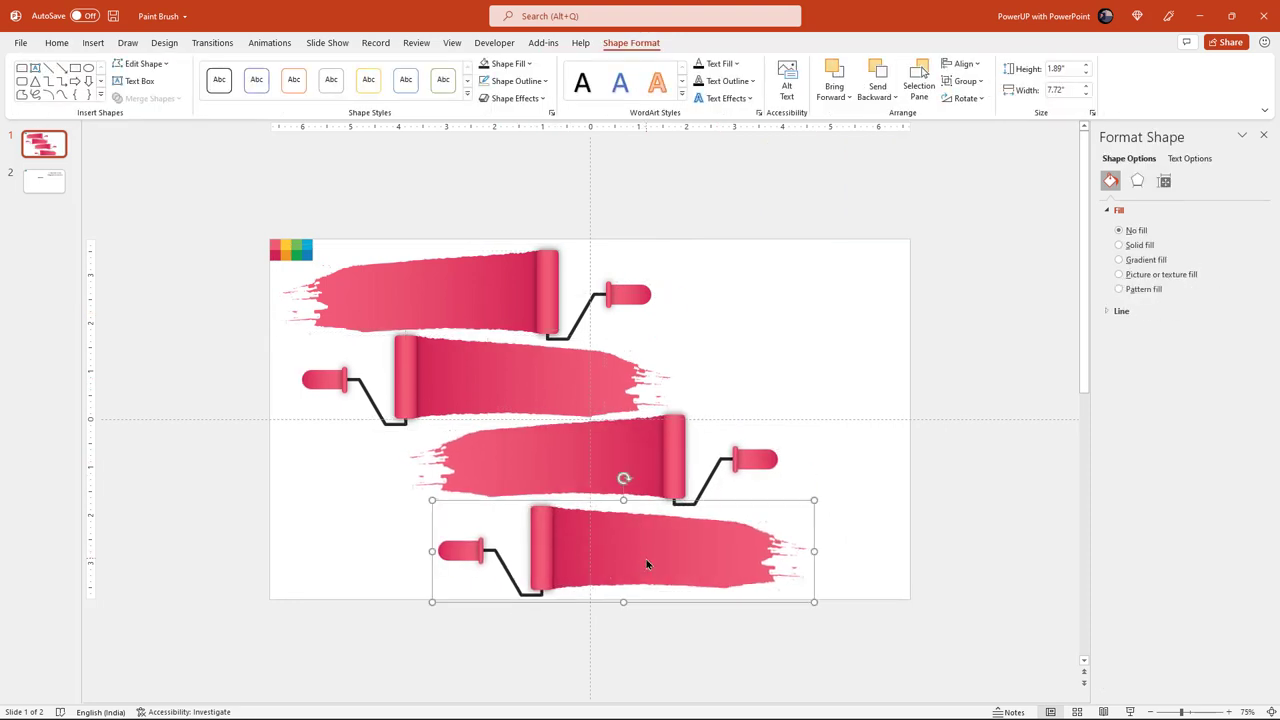
shift+click(586, 462)
shift+click(529, 380)
shift+click(486, 300)
drag(443, 290, 483, 299)
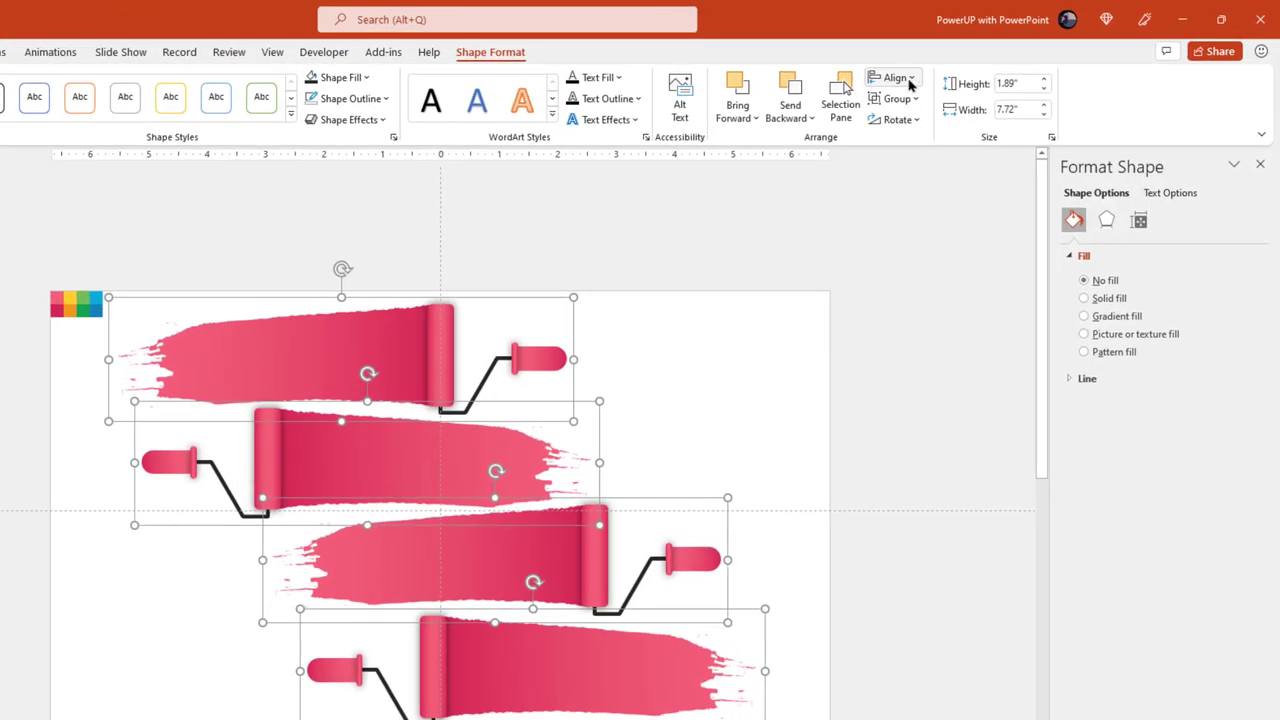
- Distribute the four roller groups horizontally and vertically
click(974, 65)
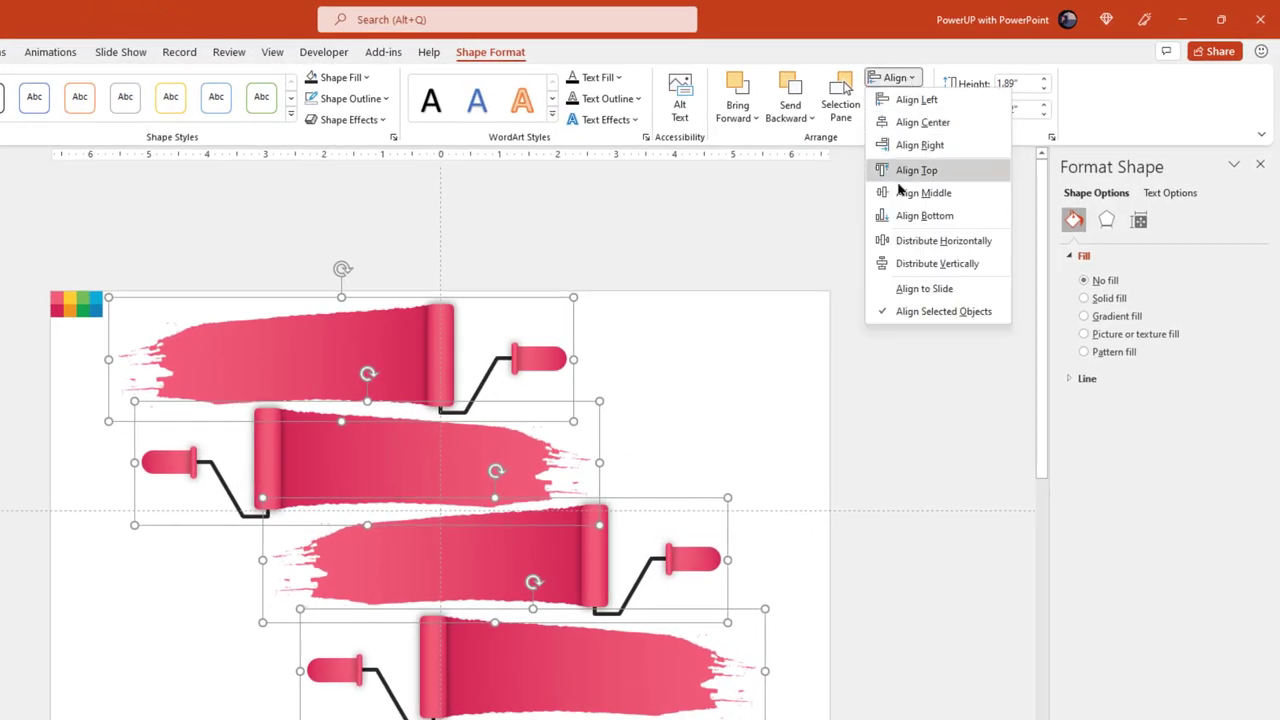
click(900, 241)
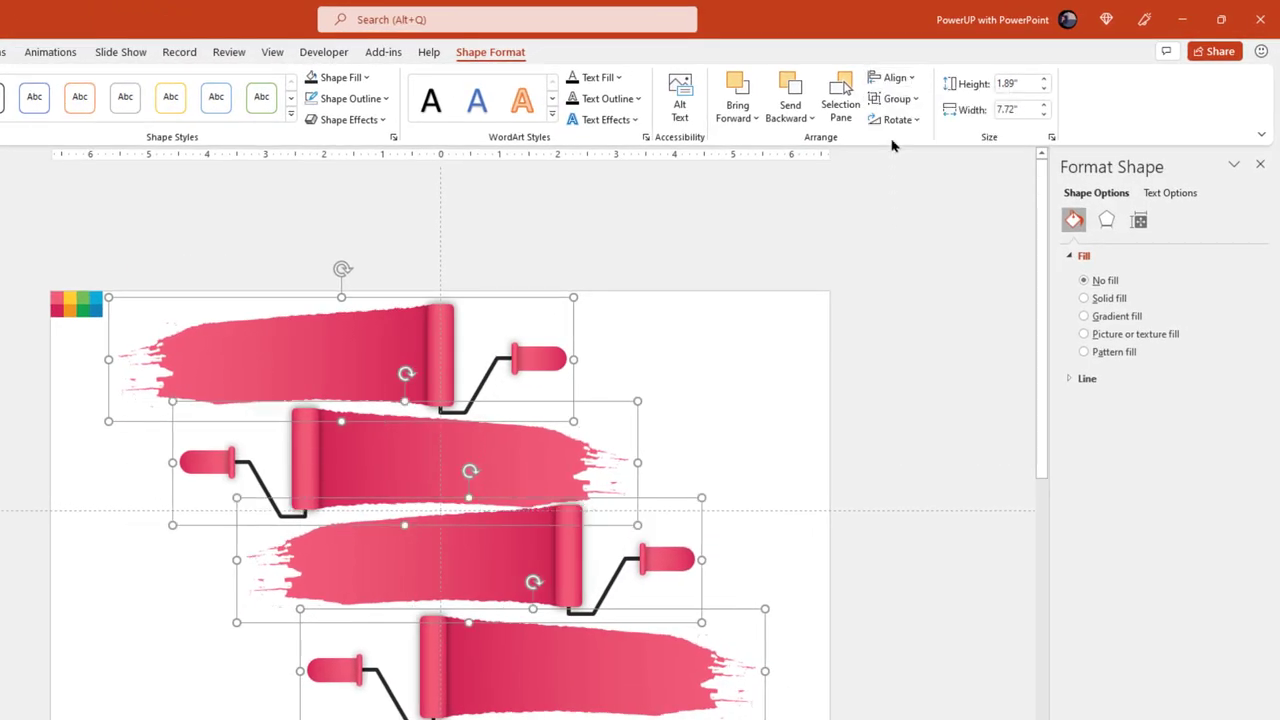
click(893, 79)
click(898, 263)
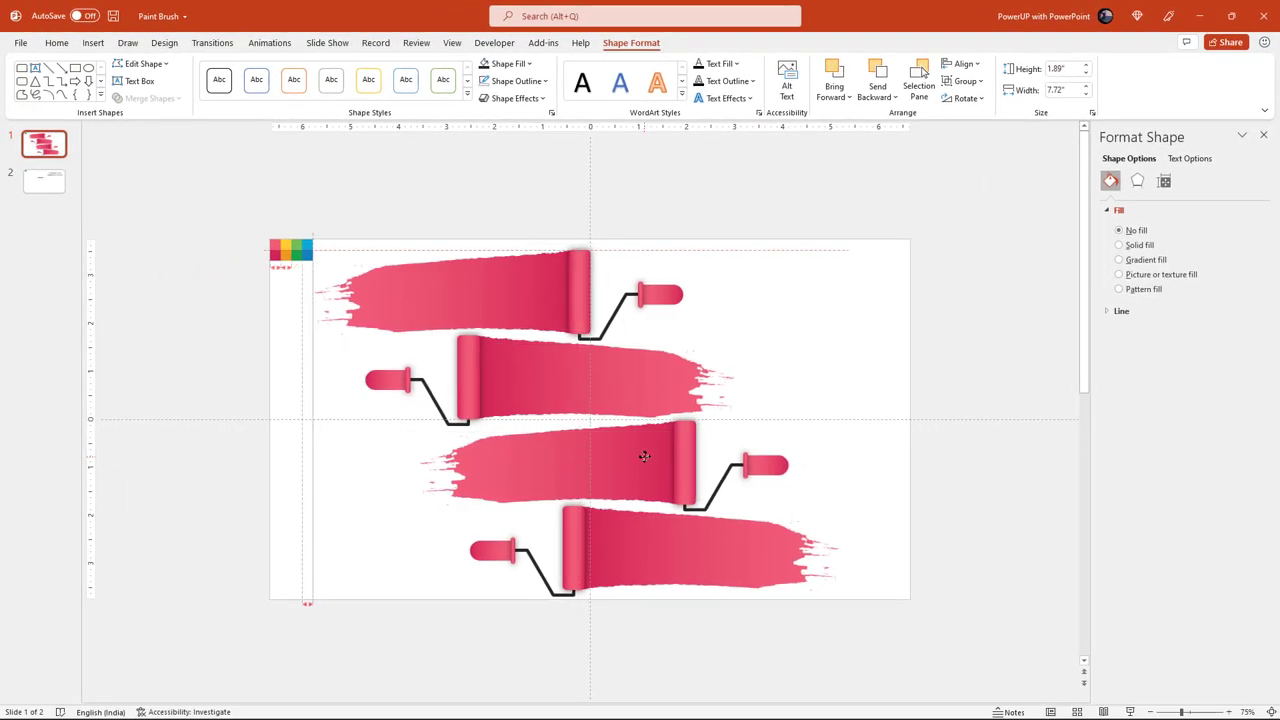
click(784, 312)
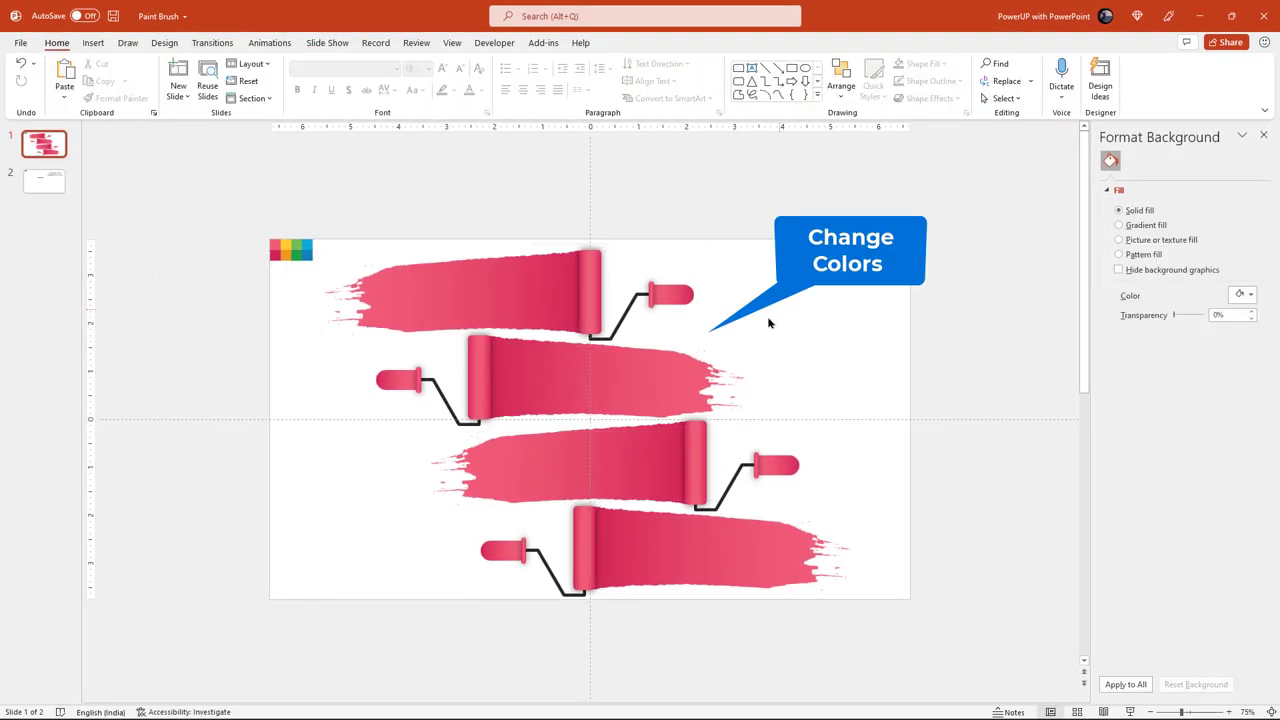
- Eyedrop yellow and orange from the logo into the second paint stroke's gradient stops
click(556, 380)
click(549, 385)
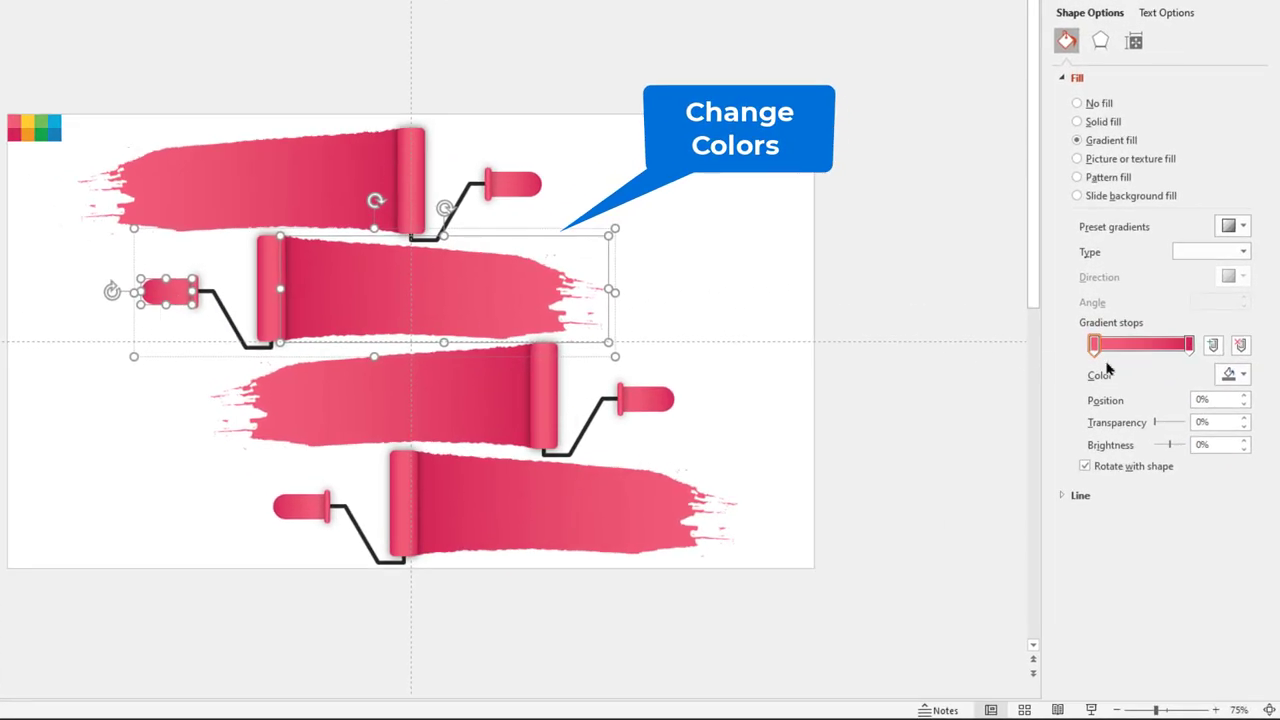
click(1241, 374)
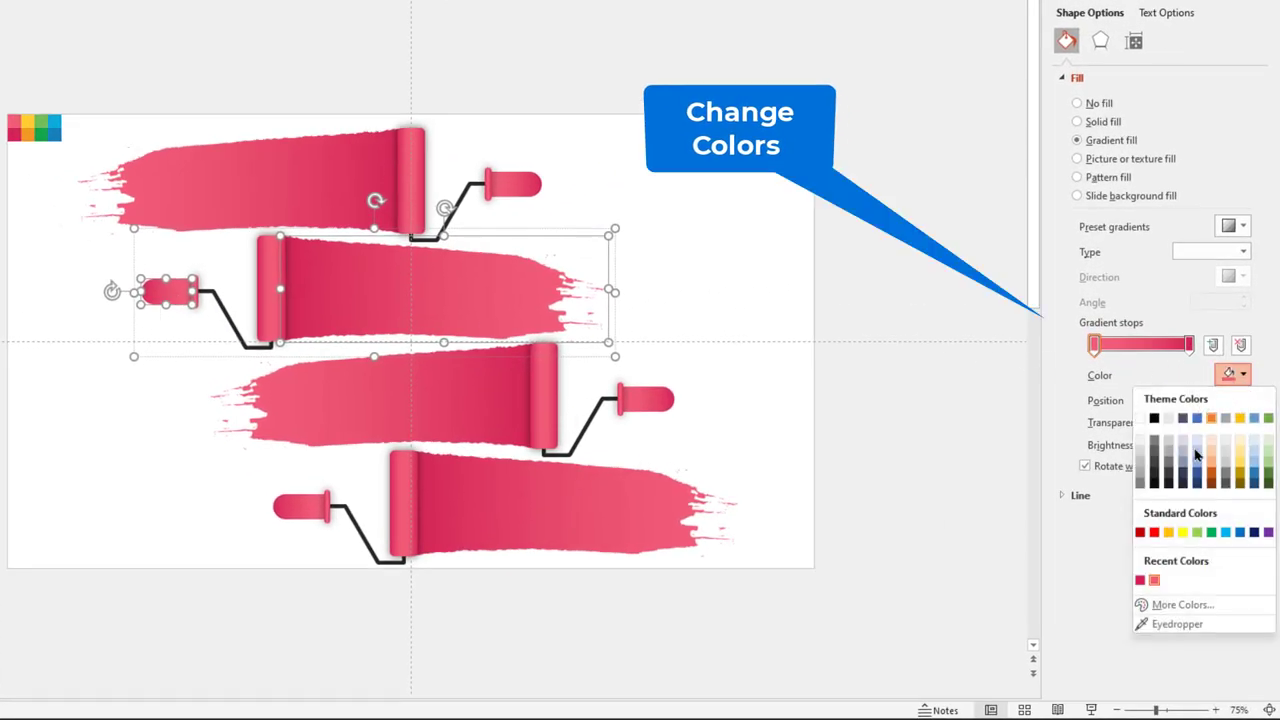
click(1160, 624)
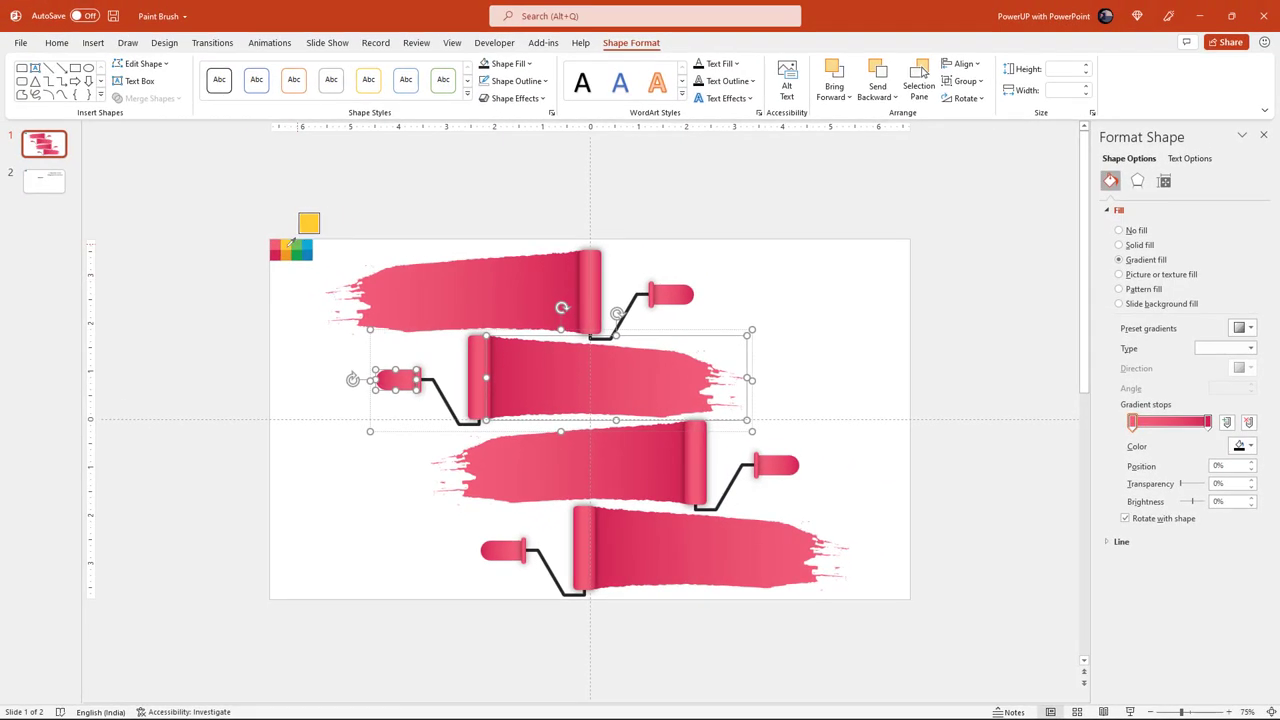
click(291, 243)
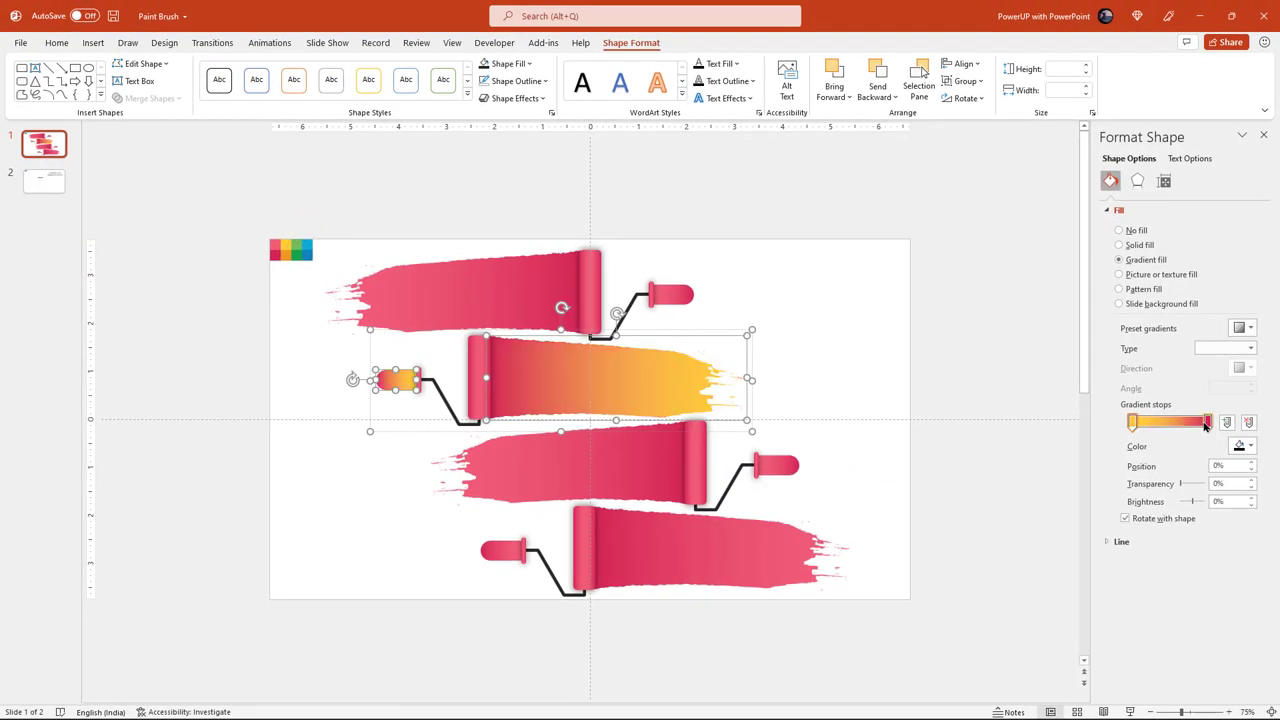
click(1249, 448)
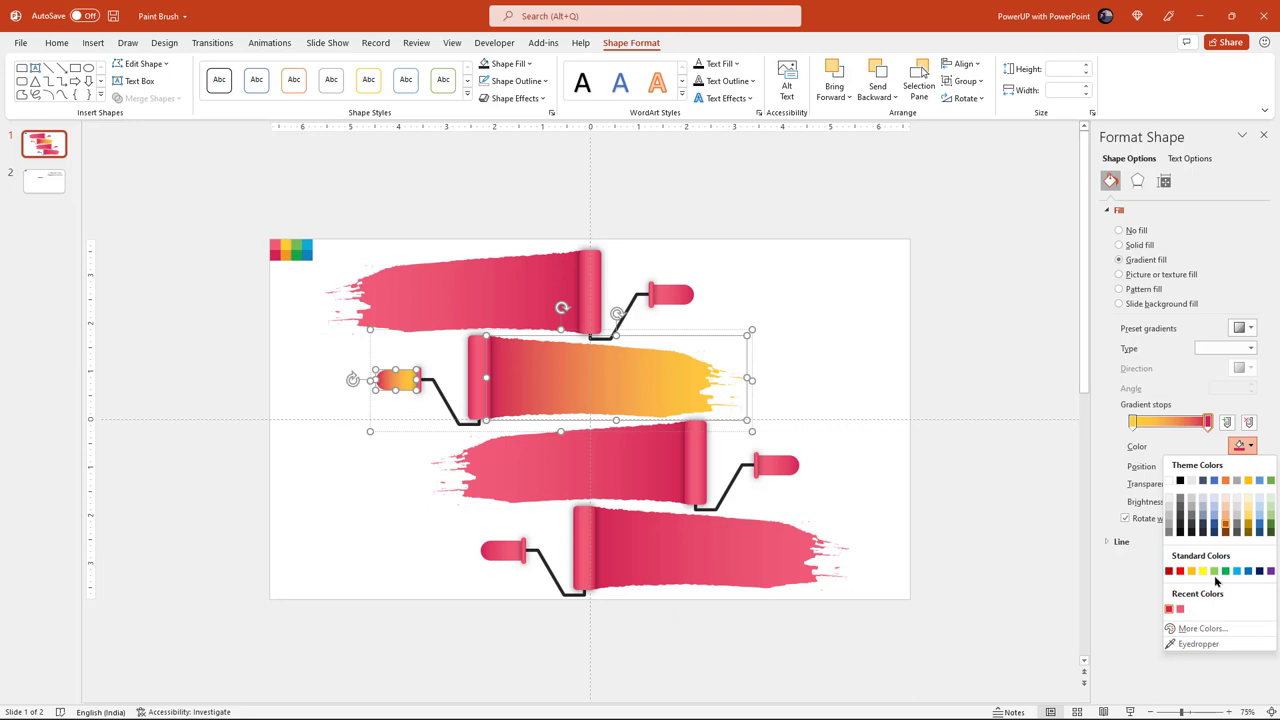
click(1192, 644)
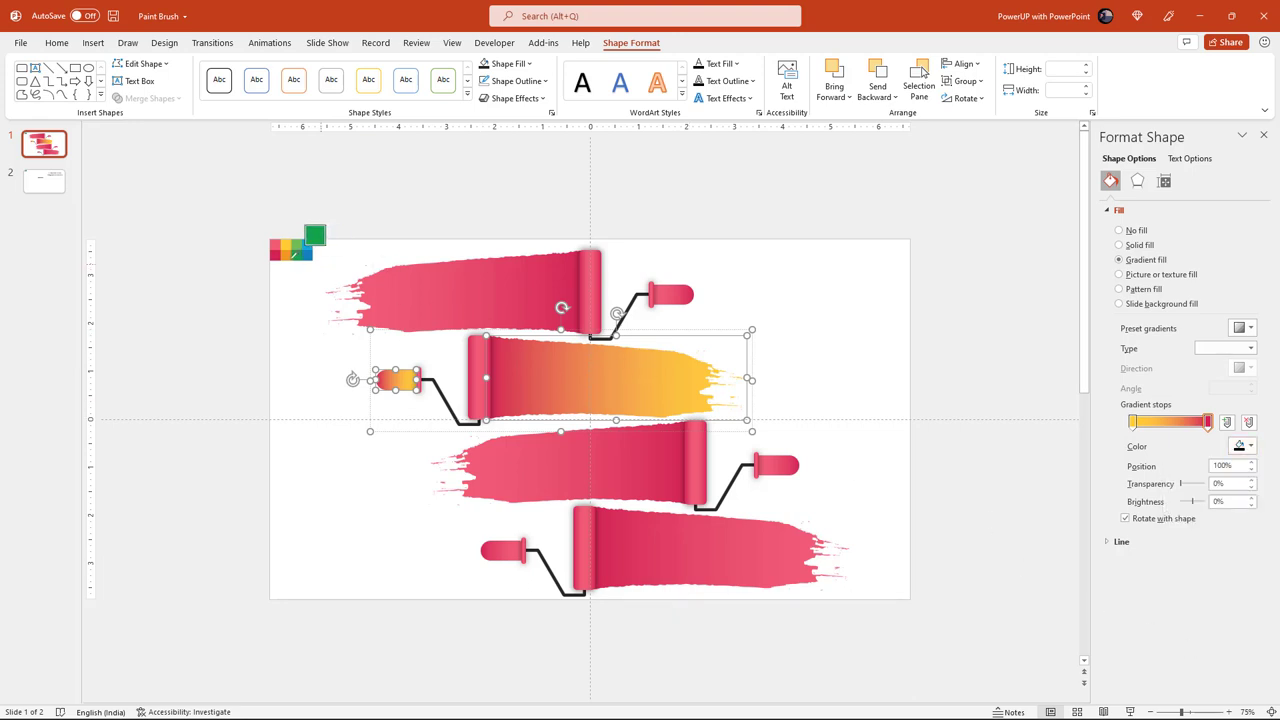
click(288, 254)
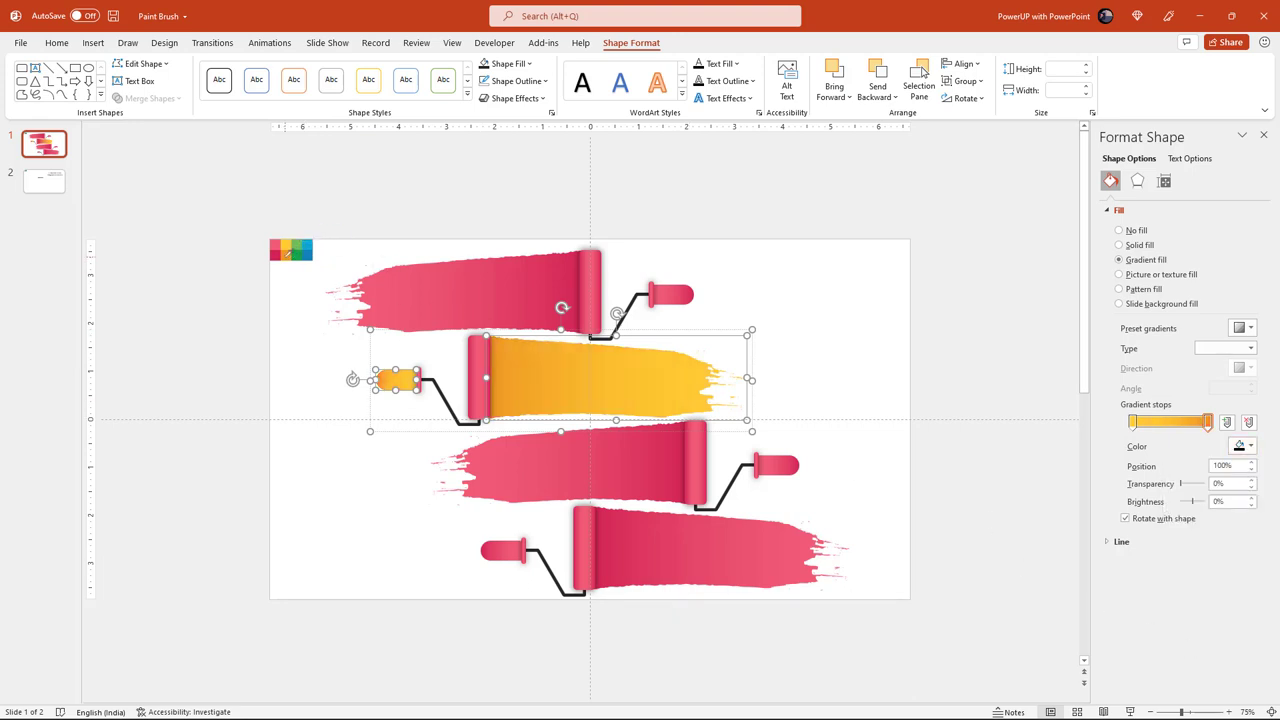
- Set the second roller's gradient stops to orange and yellow from Recent Colors
click(432, 422)
click(418, 380)
click(420, 380)
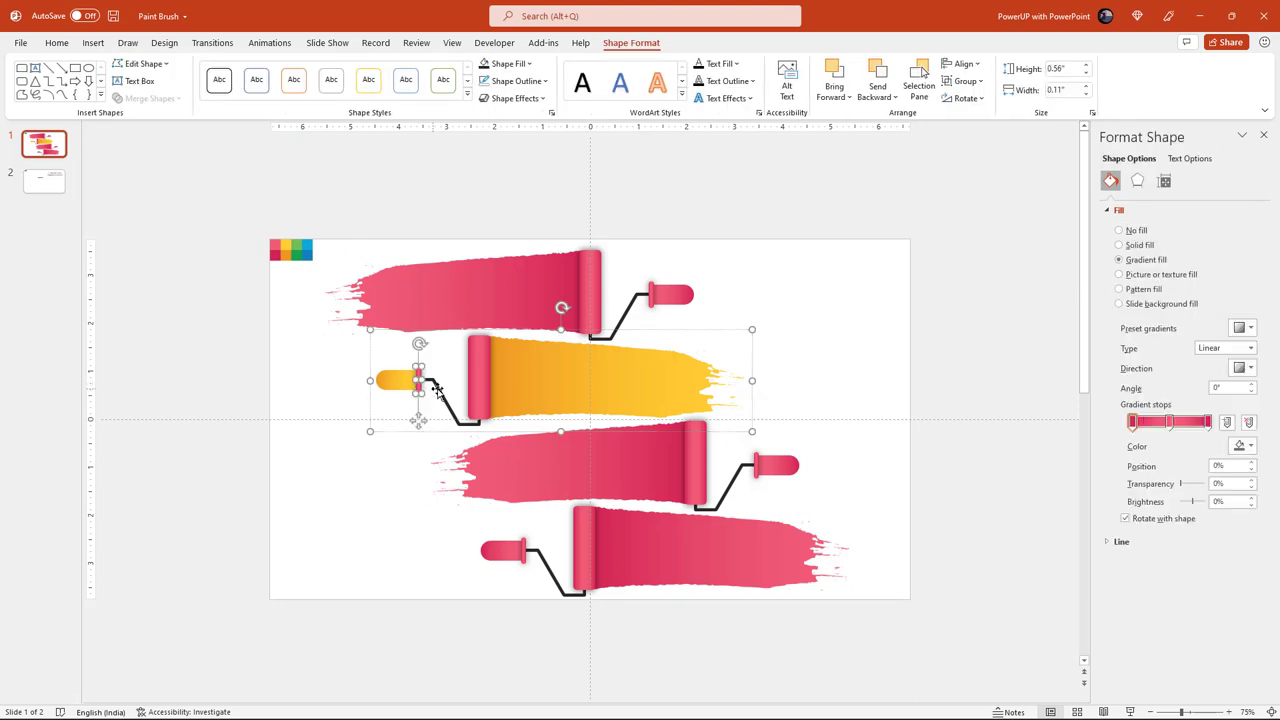
click(1245, 447)
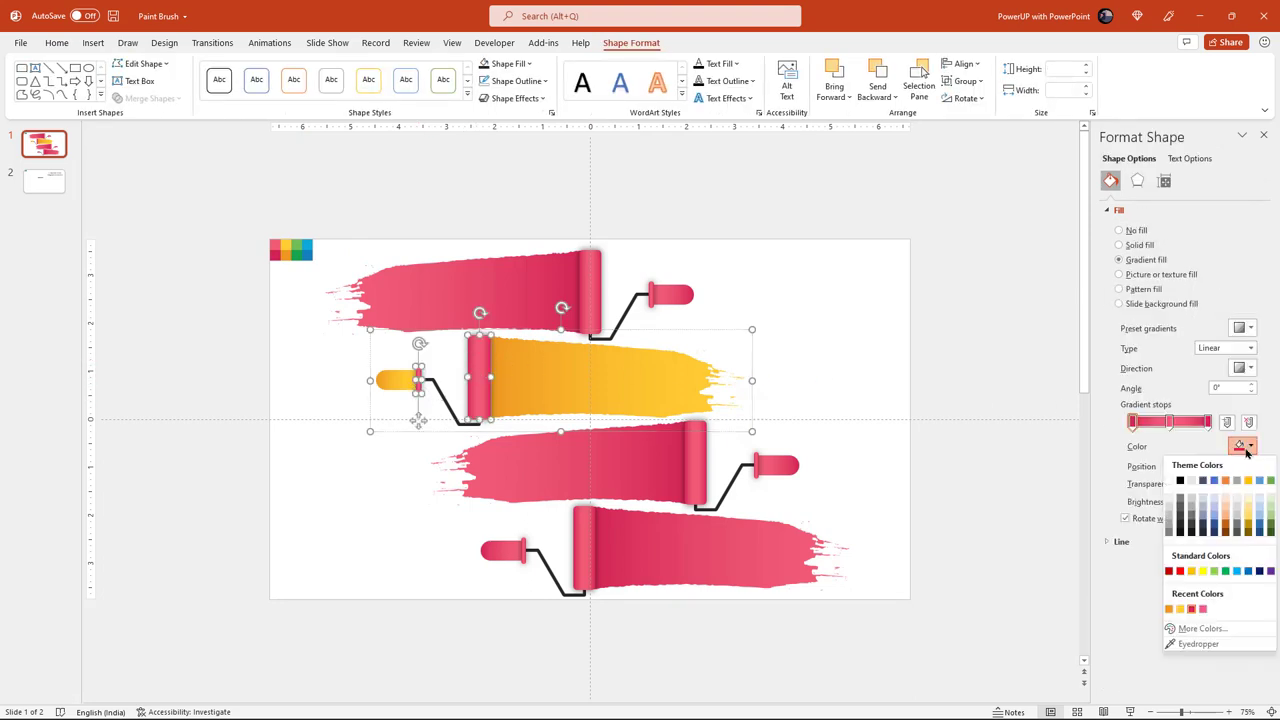
click(1170, 610)
click(1241, 449)
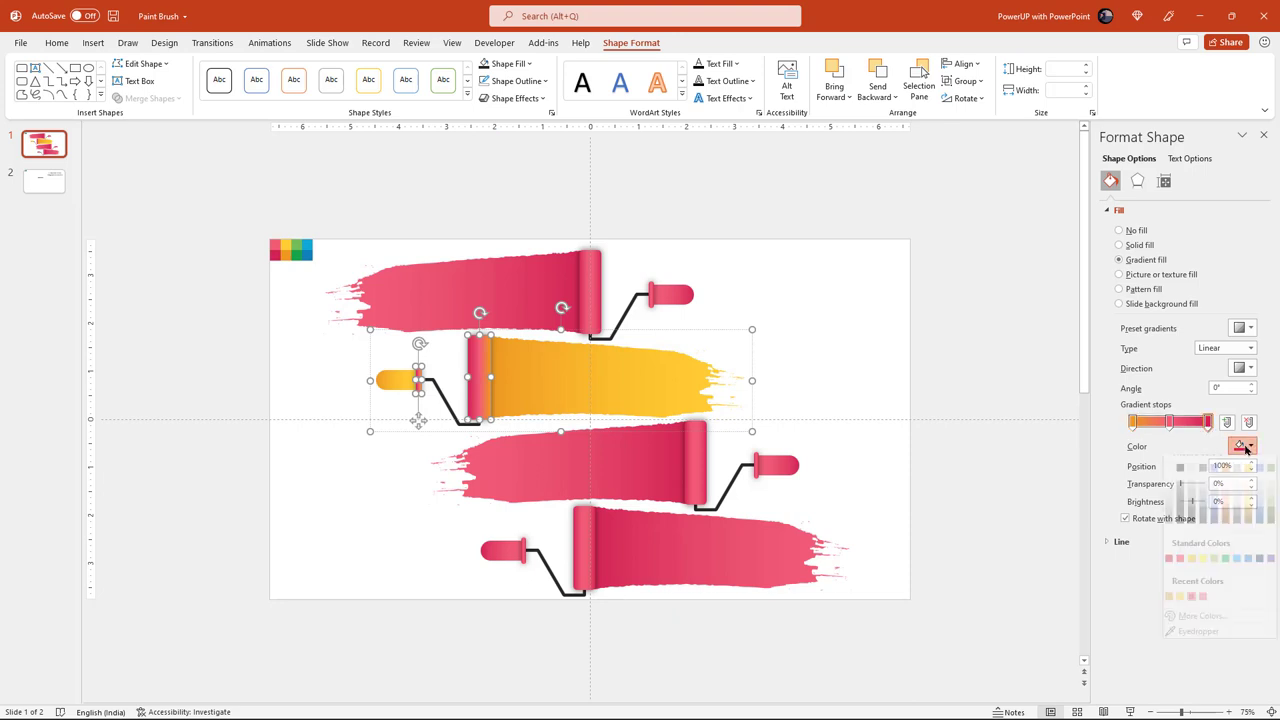
click(1170, 610)
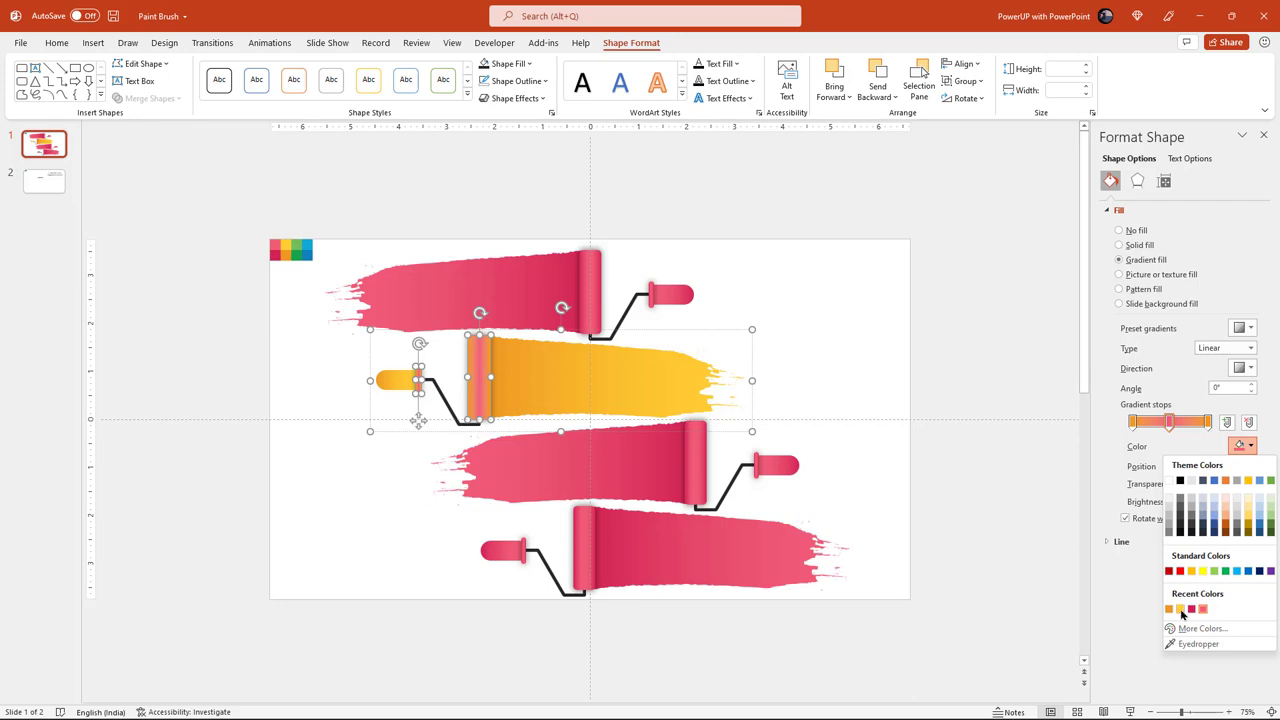
click(1182, 614)
click(971, 449)
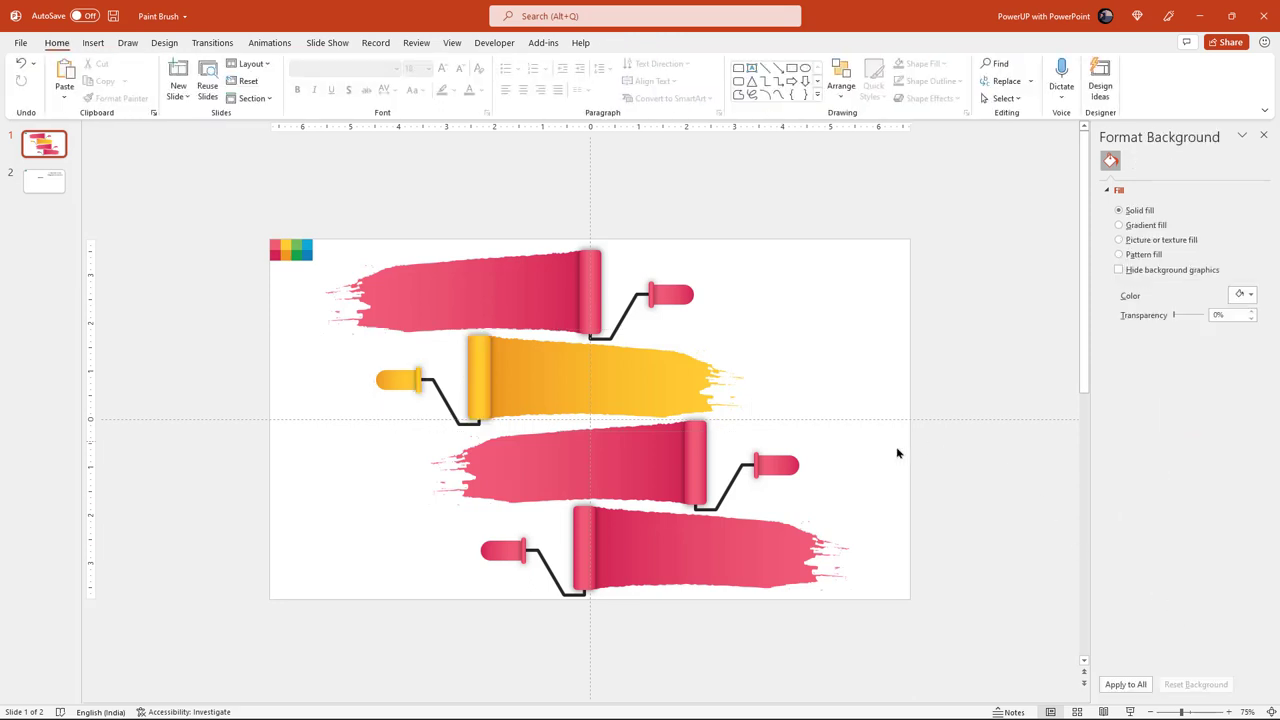
- Eyedrop green from the logo into both gradient stops of the third paint stroke
click(627, 466)
click(594, 460)
click(782, 468)
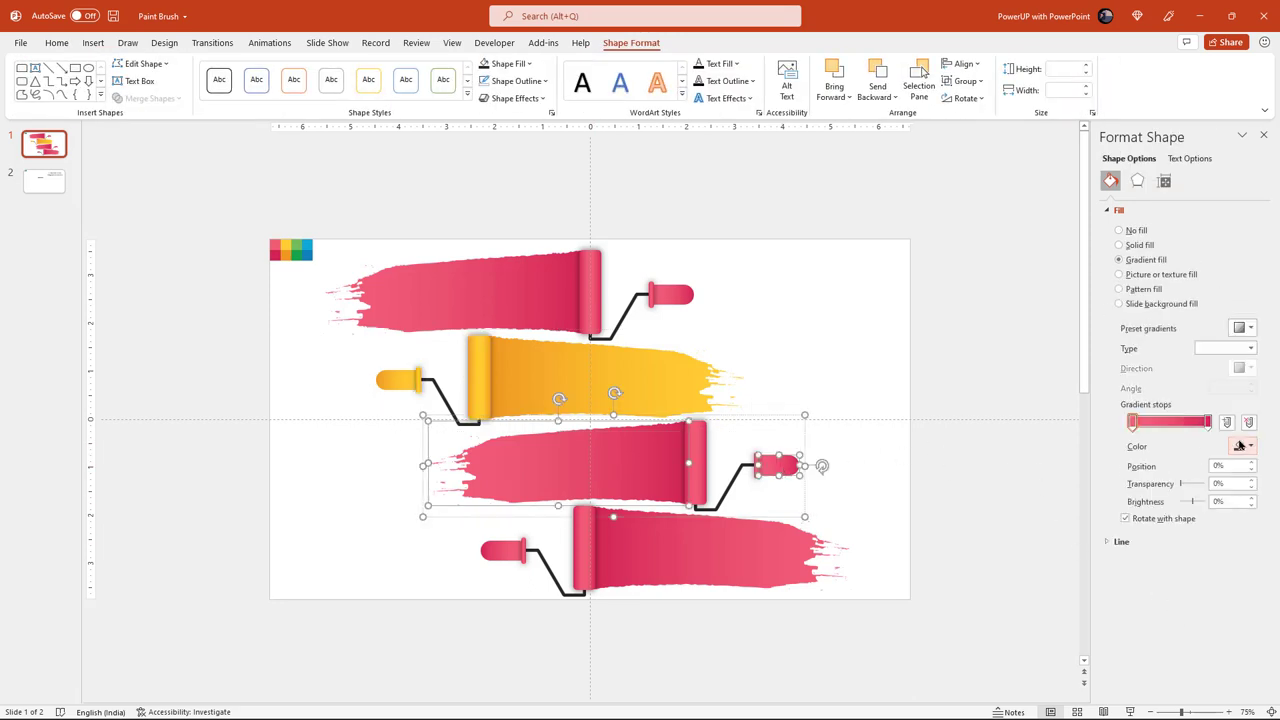
click(1245, 446)
click(1180, 645)
click(300, 250)
click(1208, 422)
click(1245, 446)
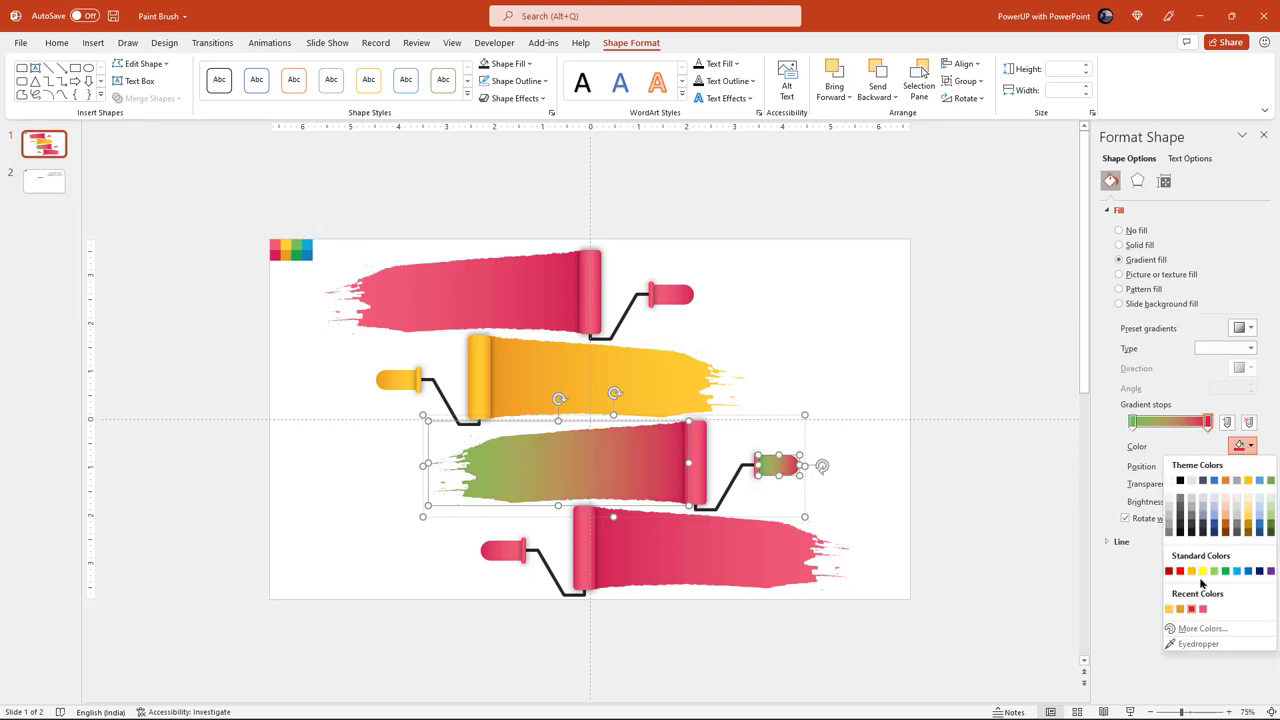
click(1180, 645)
click(300, 250)
- Make every gradient stop on the third group's roller green
click(731, 438)
click(733, 473)
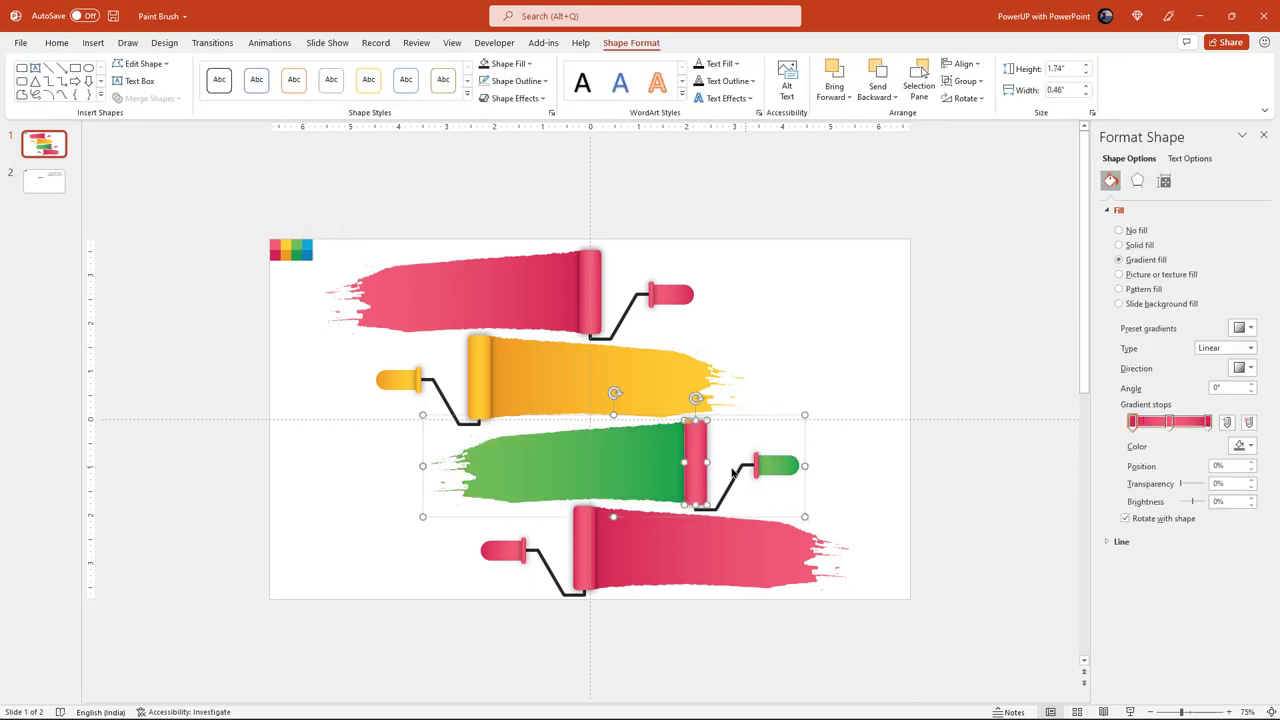
click(1245, 446)
click(1171, 612)
click(1208, 422)
click(1245, 446)
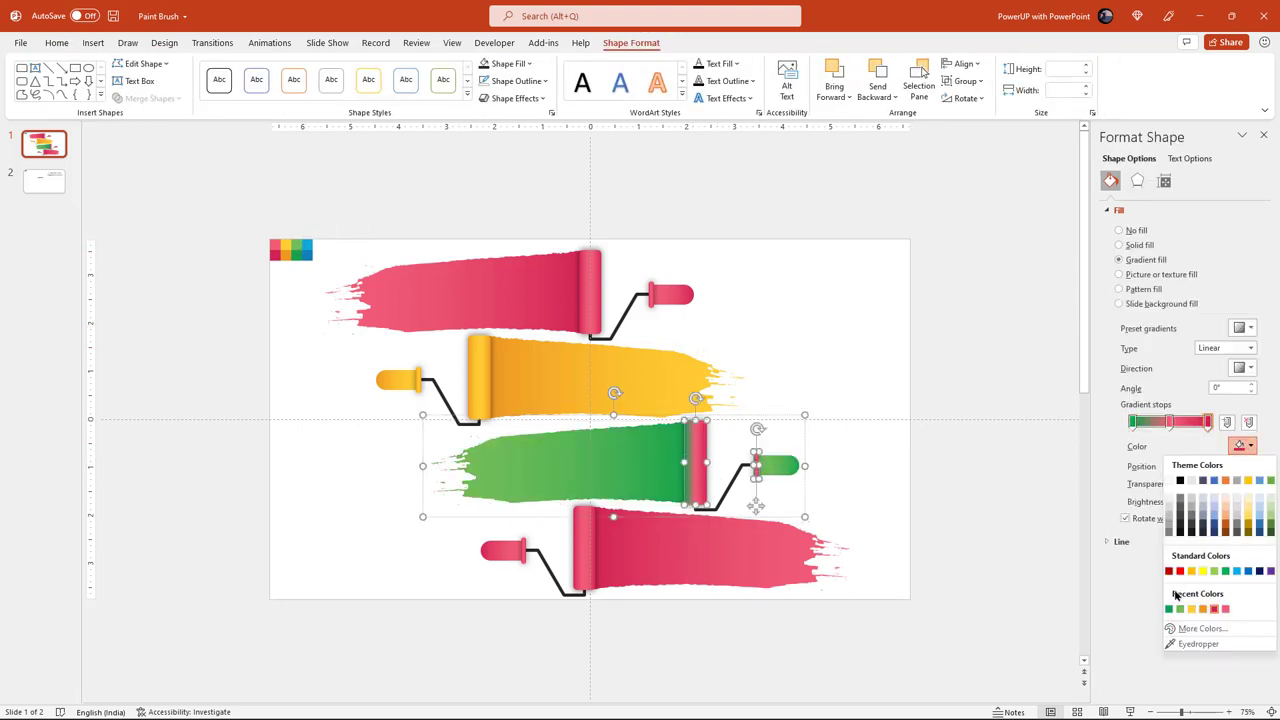
click(1171, 612)
click(1170, 422)
click(1245, 446)
- Eyedrop blue from the logo into both gradient stops of the bottom paint stroke
click(1171, 612)
click(868, 557)
click(606, 551)
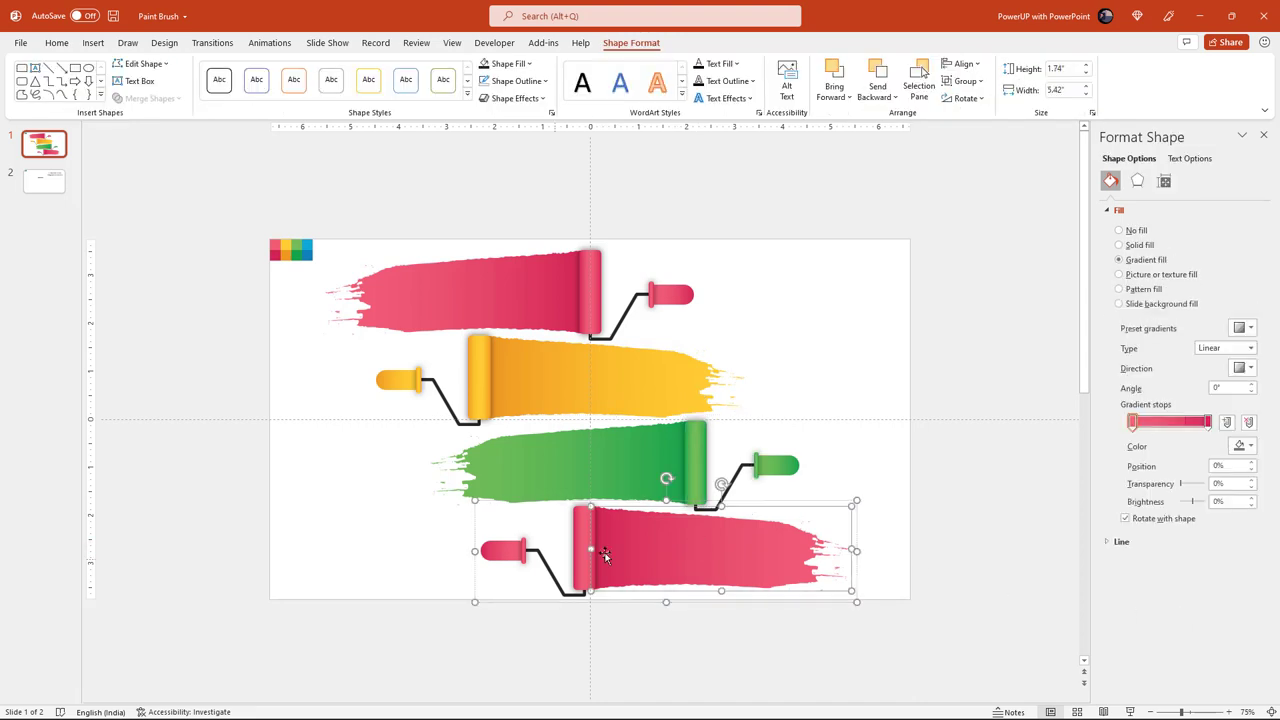
click(500, 550)
click(1245, 446)
click(1190, 644)
click(306, 248)
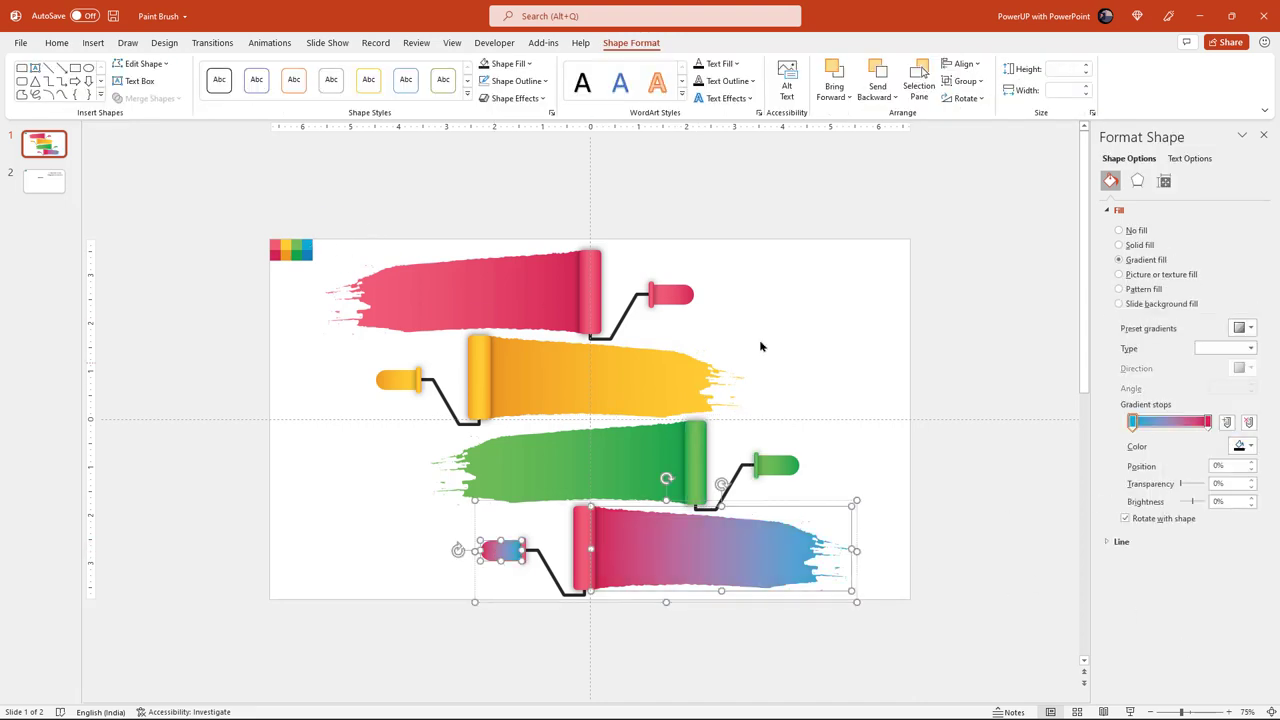
click(1208, 422)
click(1248, 446)
click(1190, 644)
- Recolour the bottom group's roller gradient stops to blue
click(308, 250)
click(534, 586)
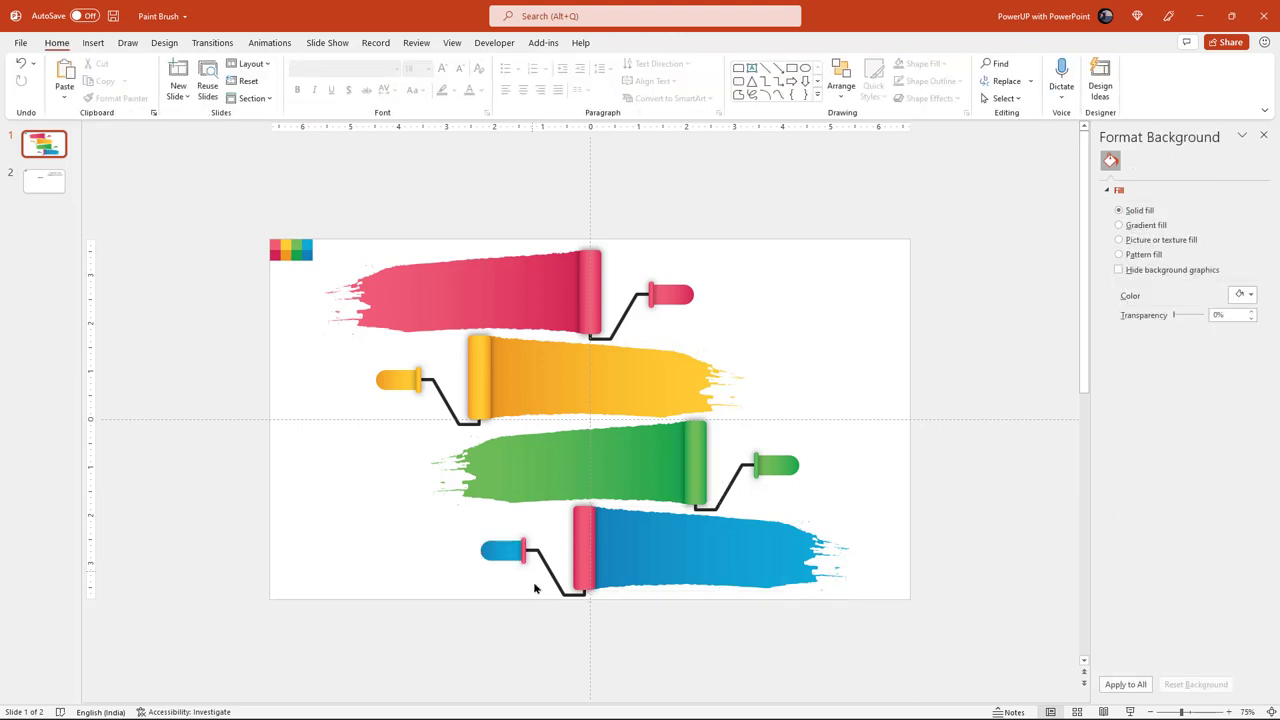
click(558, 563)
click(585, 545)
click(1245, 446)
click(1170, 610)
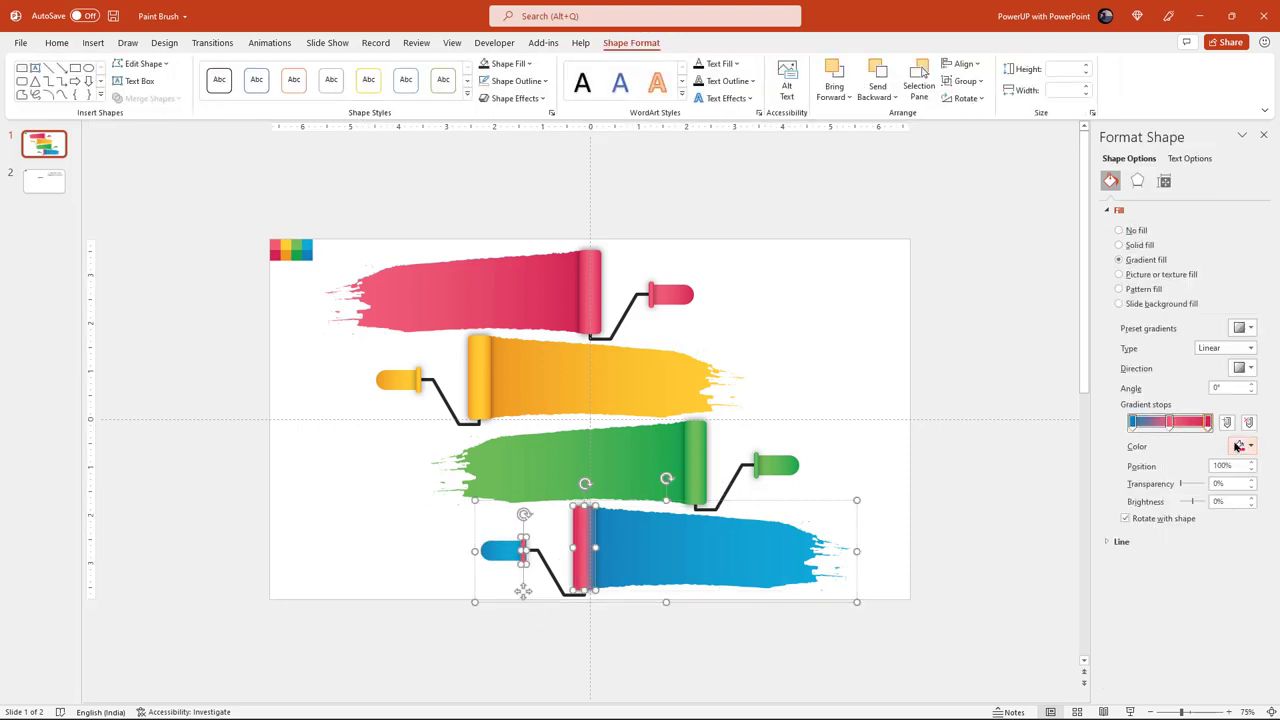
click(1245, 446)
click(1170, 610)
click(1240, 446)
click(1181, 608)
click(986, 385)
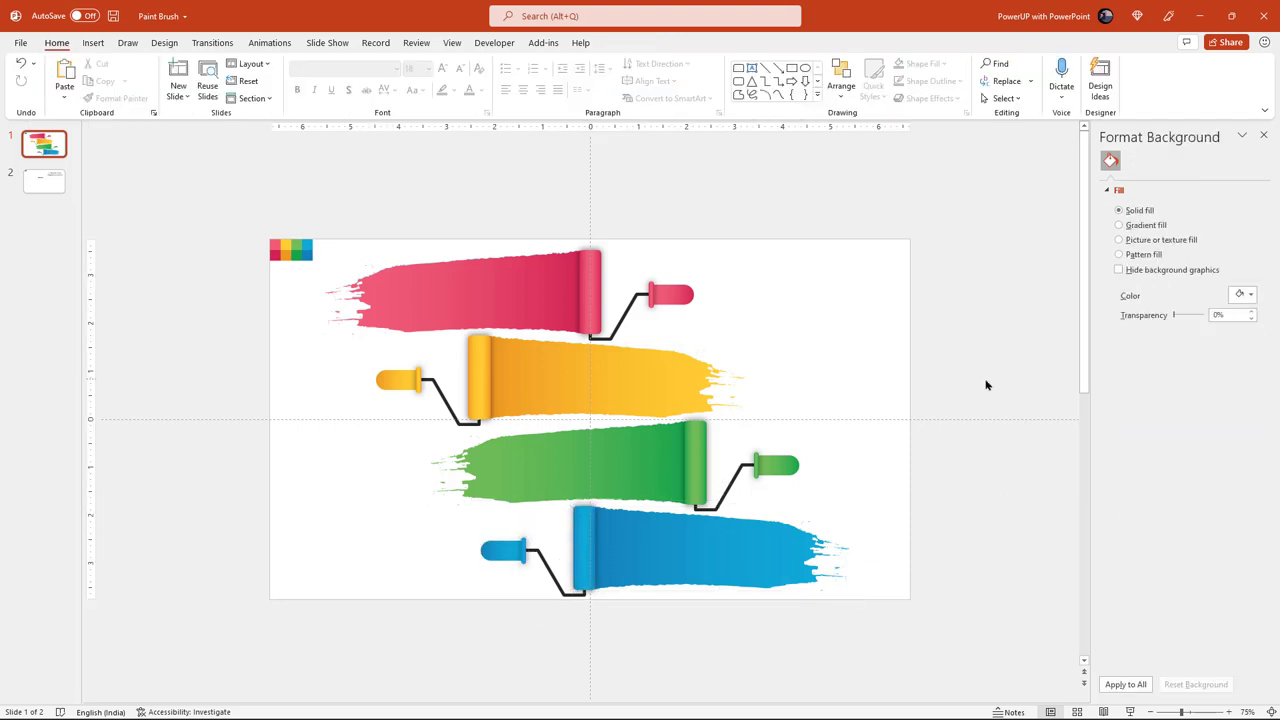
- Remove the corner colour squares and paste slide 2's MAIN HEADING HERE text block onto the pink stroke
drag(250, 222, 332, 292)
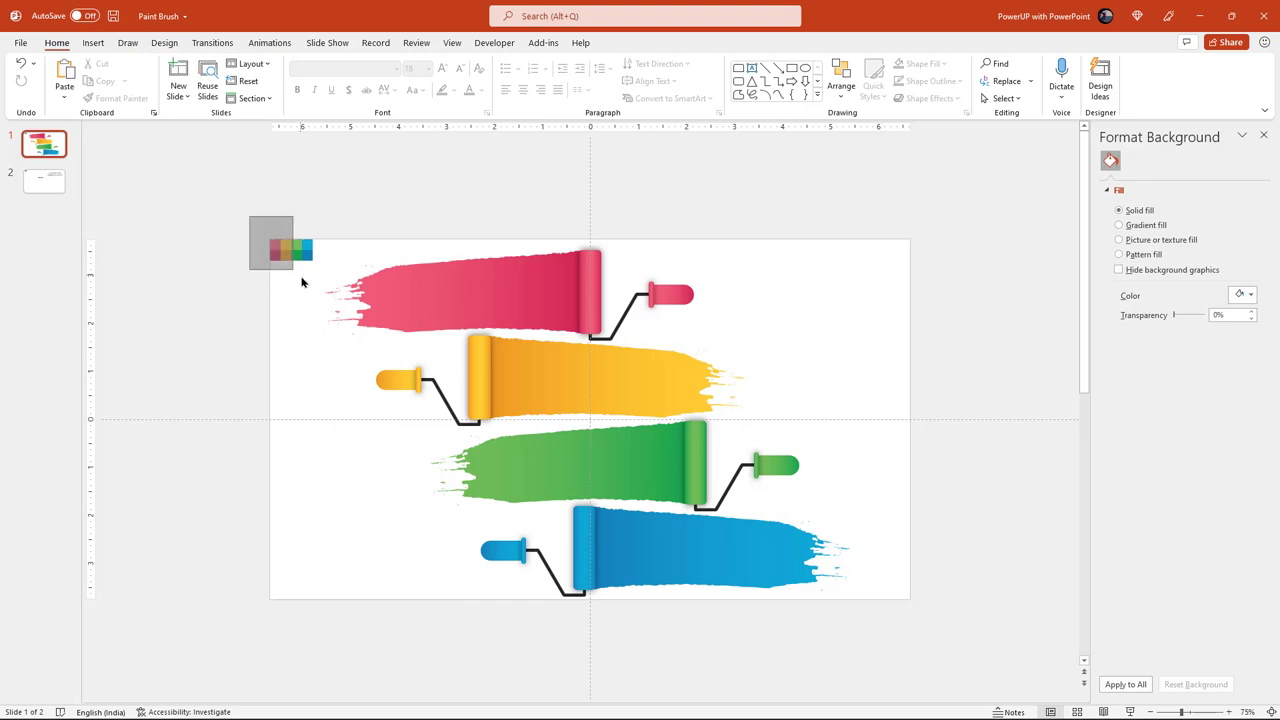
click(332, 292)
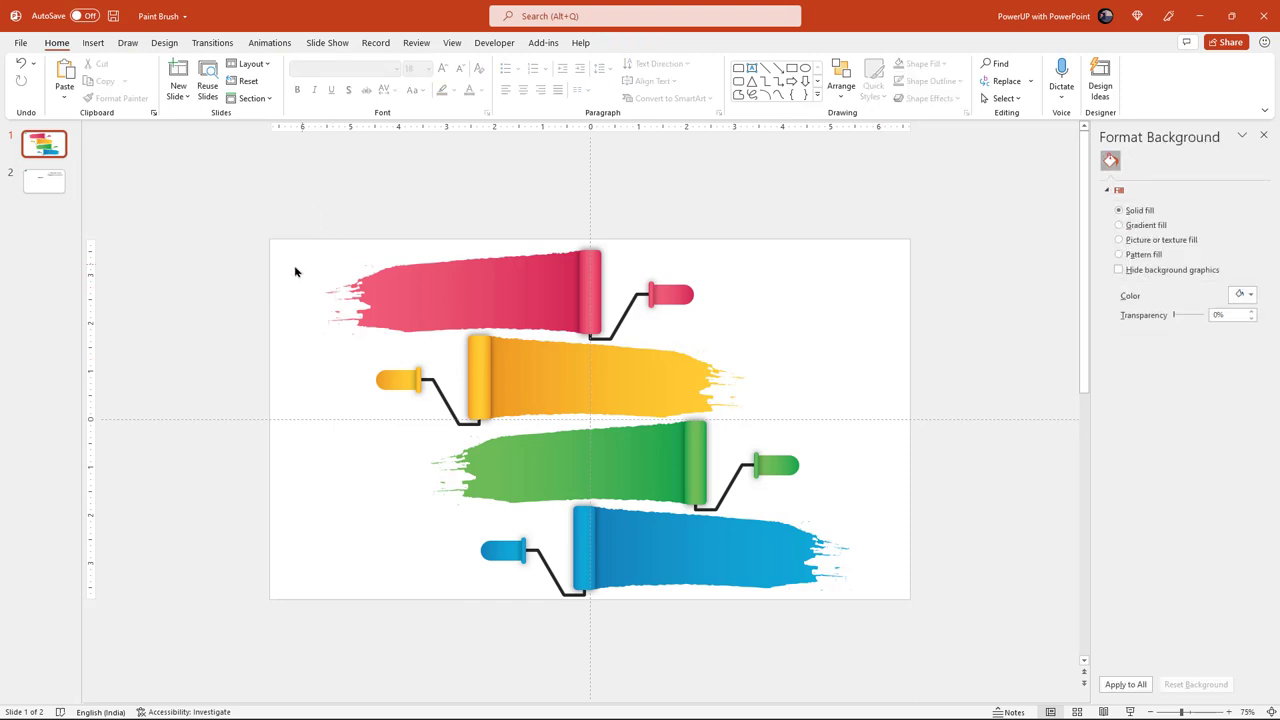
click(55, 184)
click(540, 395)
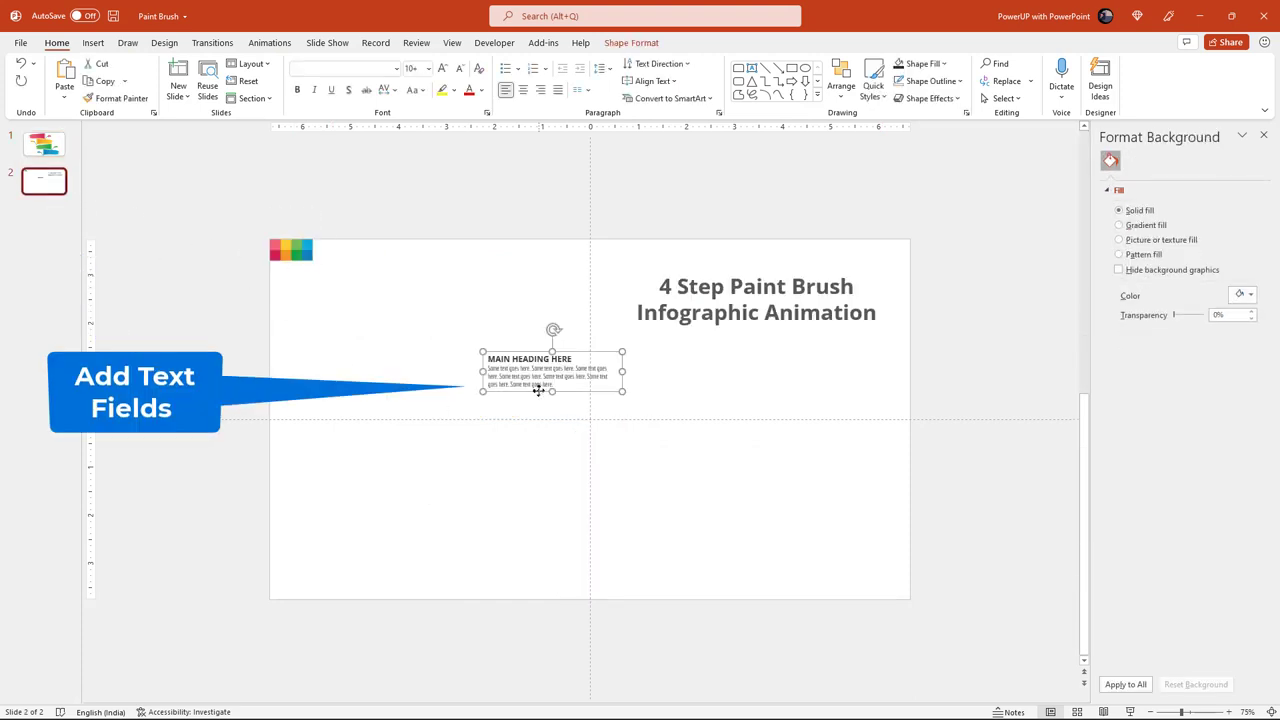
click(44, 146)
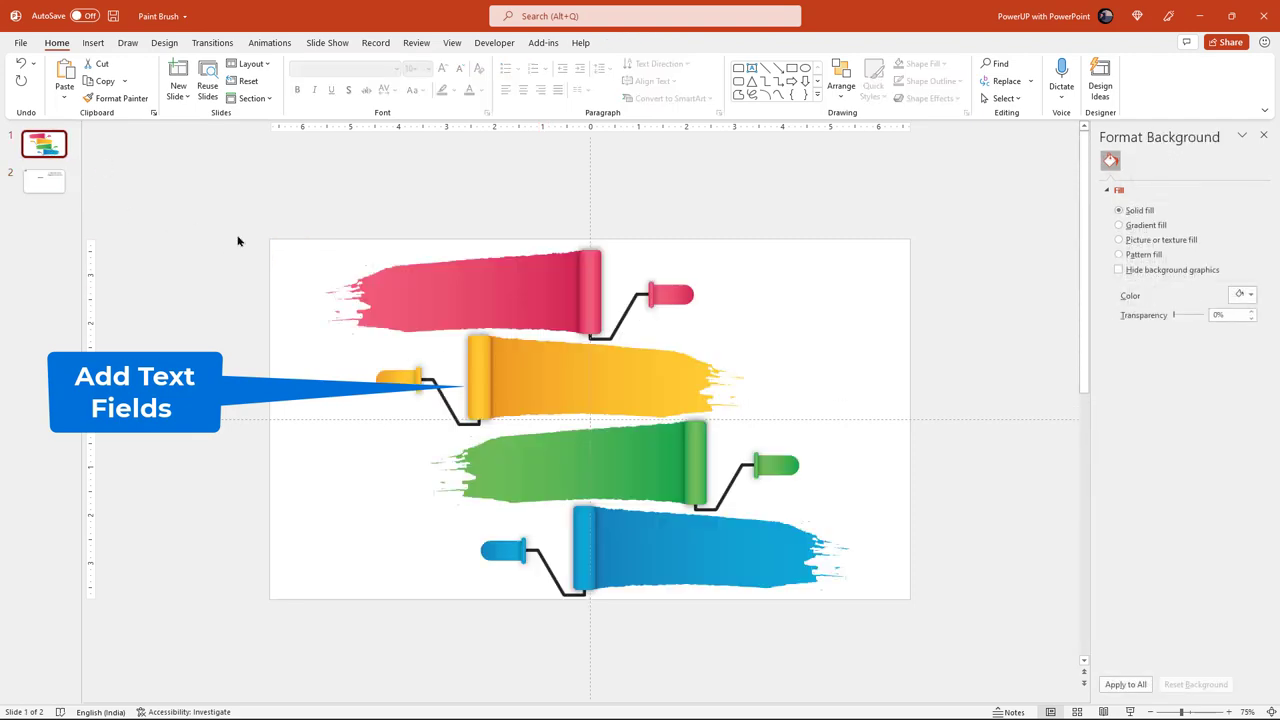
key(ctrl+v)
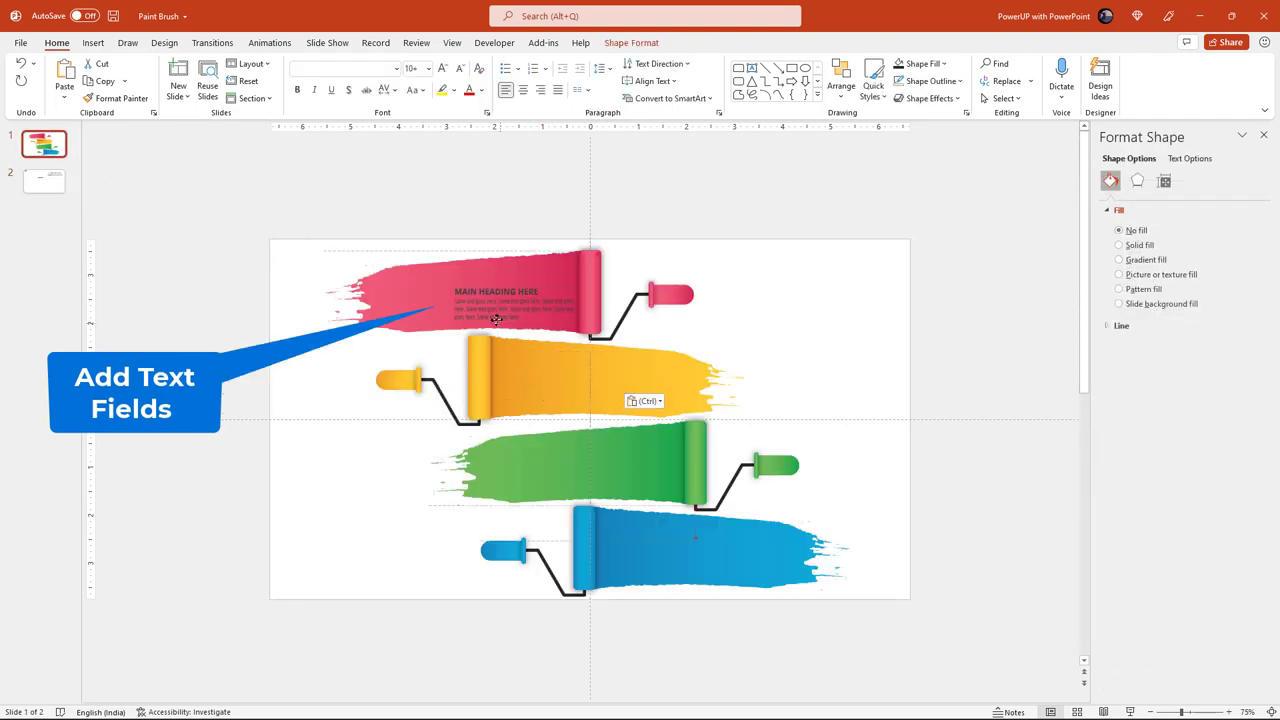
drag(533, 390, 473, 317)
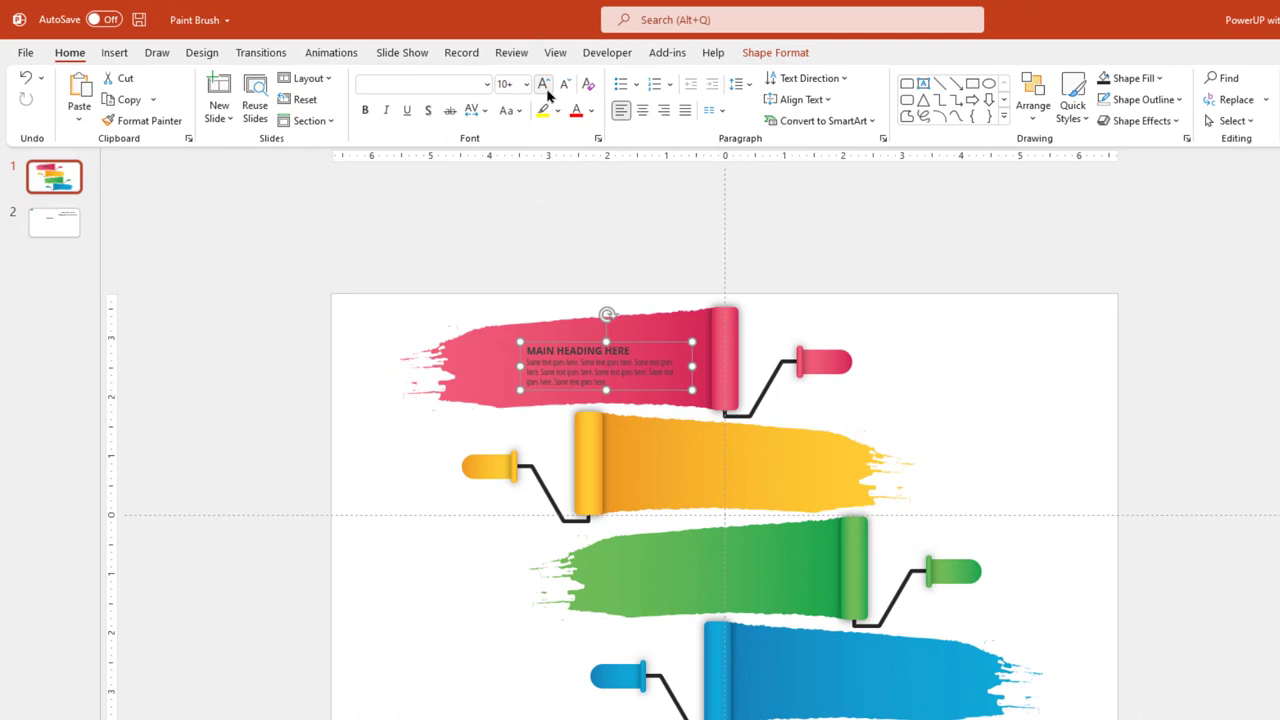
- Enlarge the heading text twice to 11 pt, make it white, and copy it onto the orange stroke
click(543, 85)
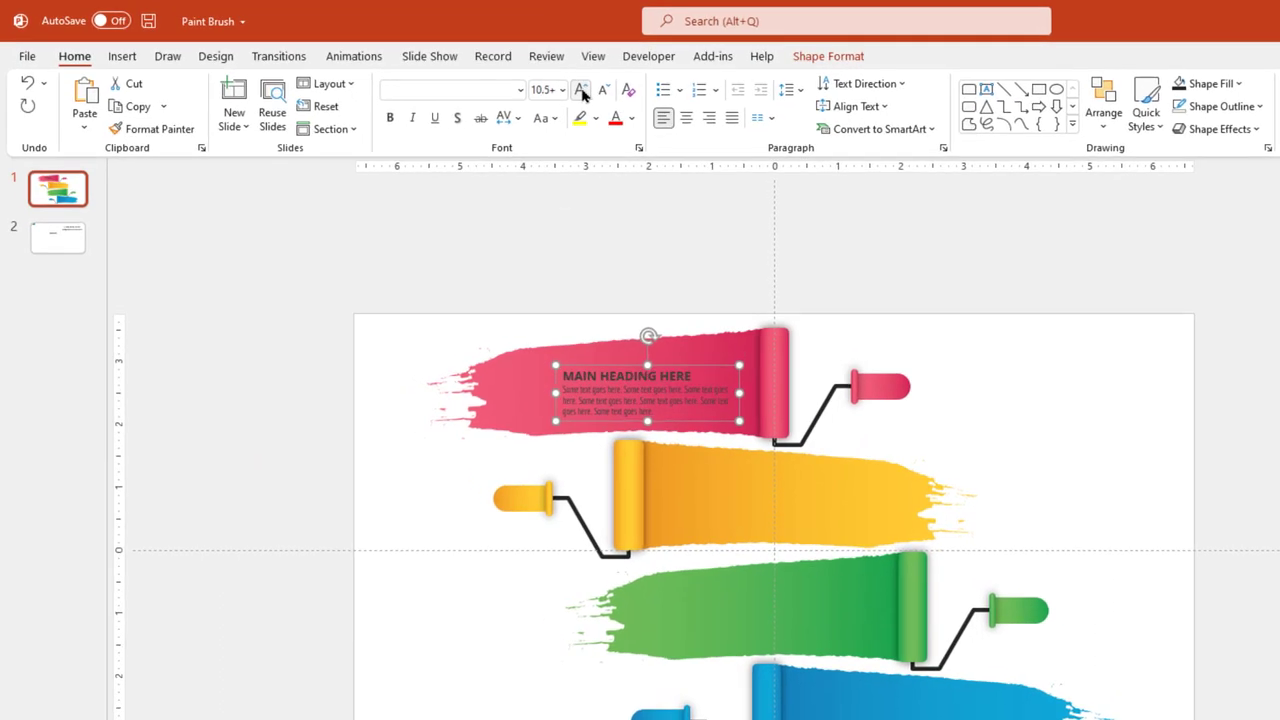
click(582, 91)
click(631, 118)
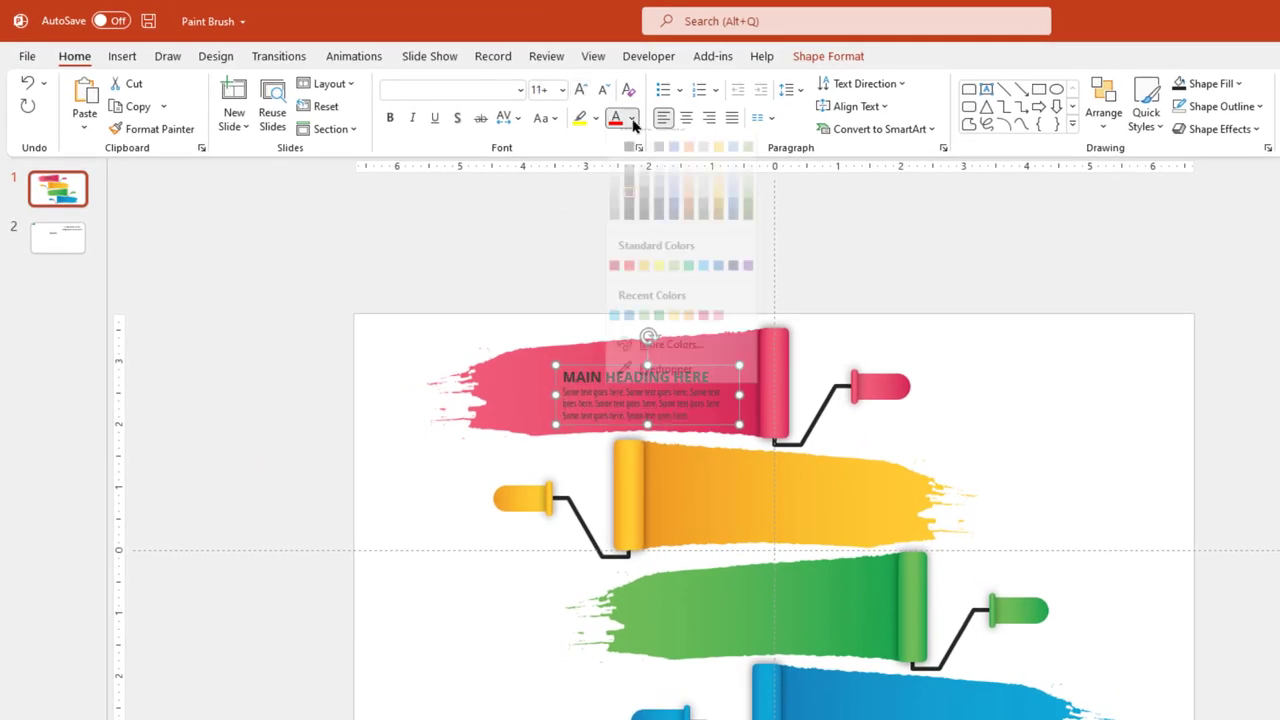
click(615, 174)
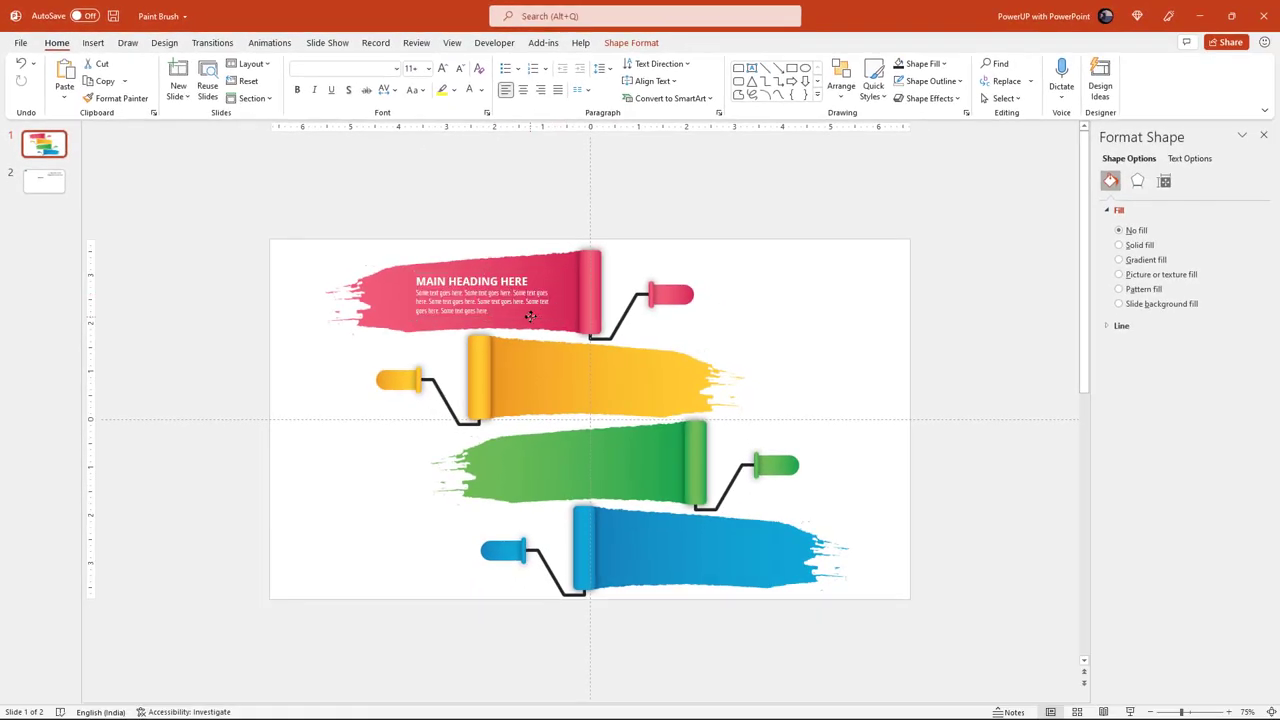
mouse_move(530, 316)
mouse_down()
mouse_move(630, 410)
mouse_move(613, 494)
mouse_move(715, 581)
mouse_up()
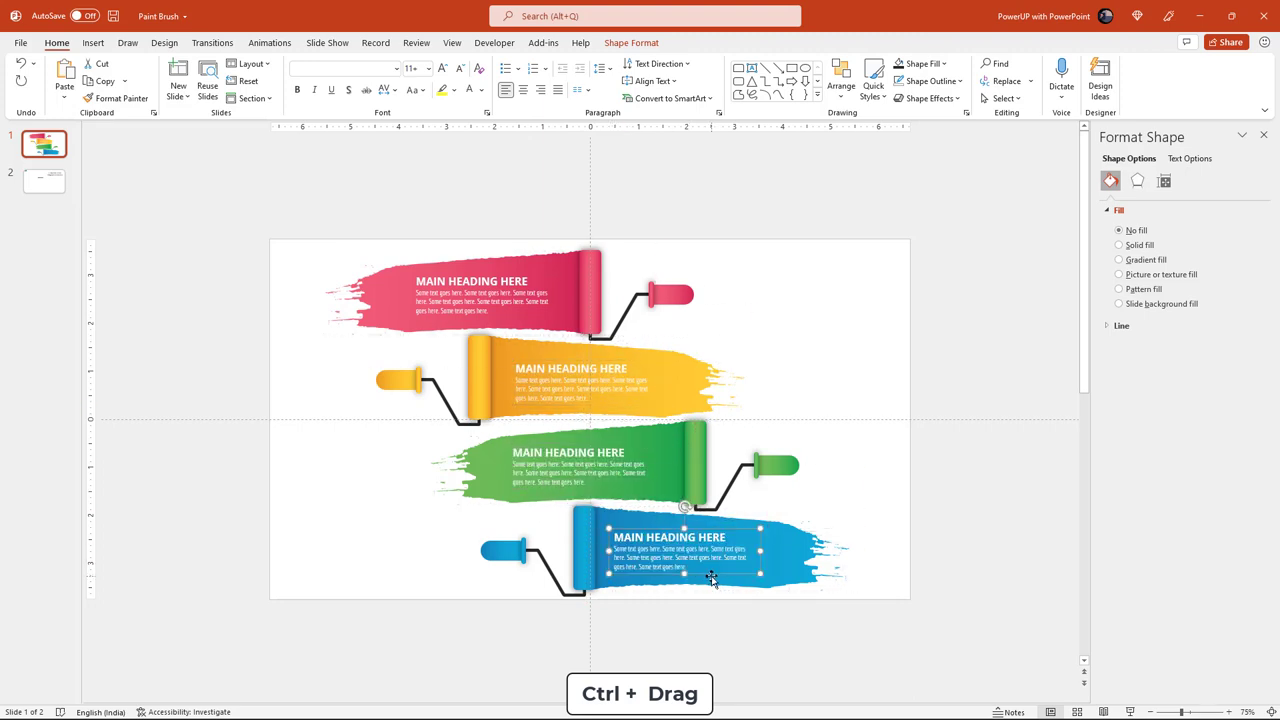
- Right-align the headings on the pink and green strokes and pick up slide 2's title text
click(598, 462)
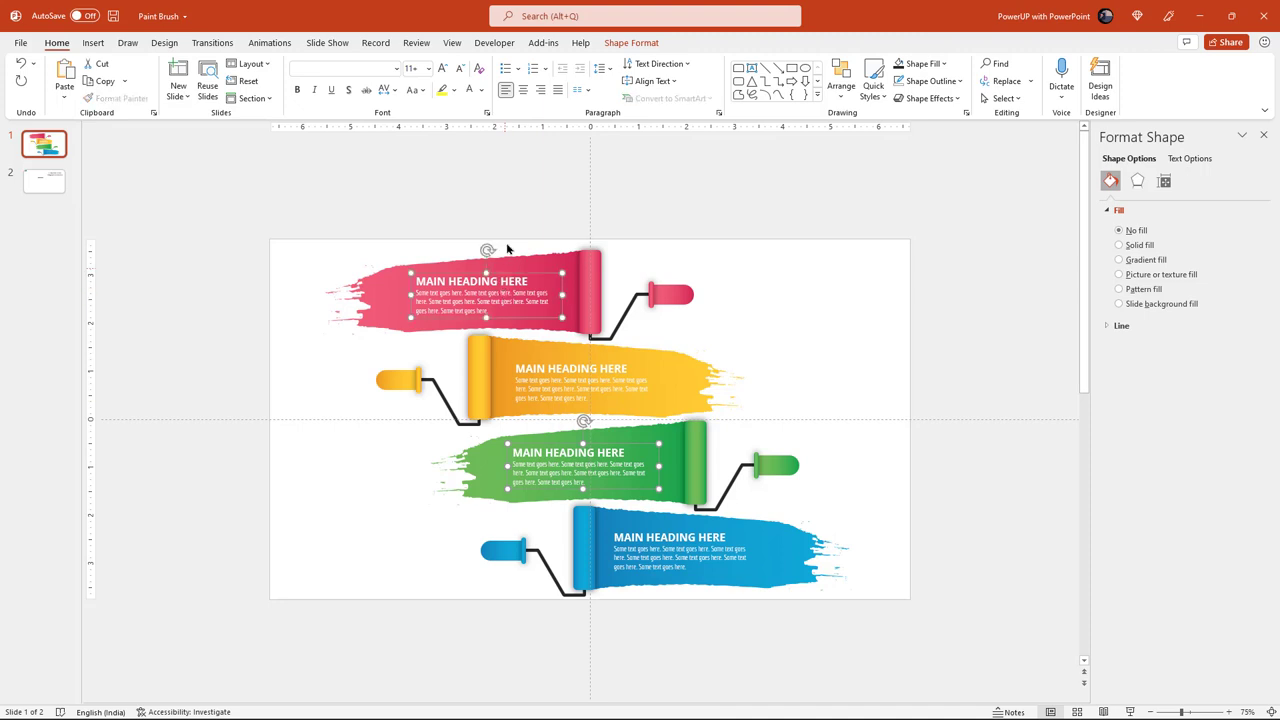
click(541, 90)
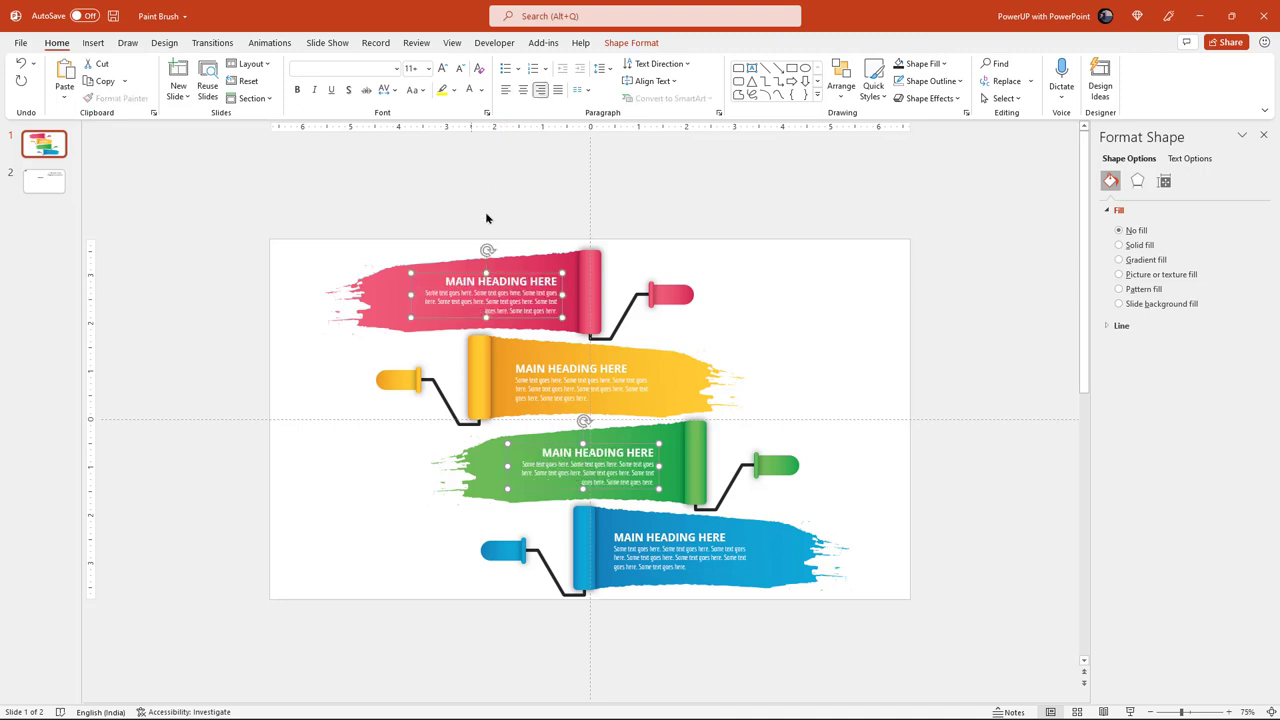
click(44, 182)
click(772, 330)
- Paste the title onto slide 1's right side, narrow it, and preview the slide full-screen
click(44, 146)
key(ctrl+v)
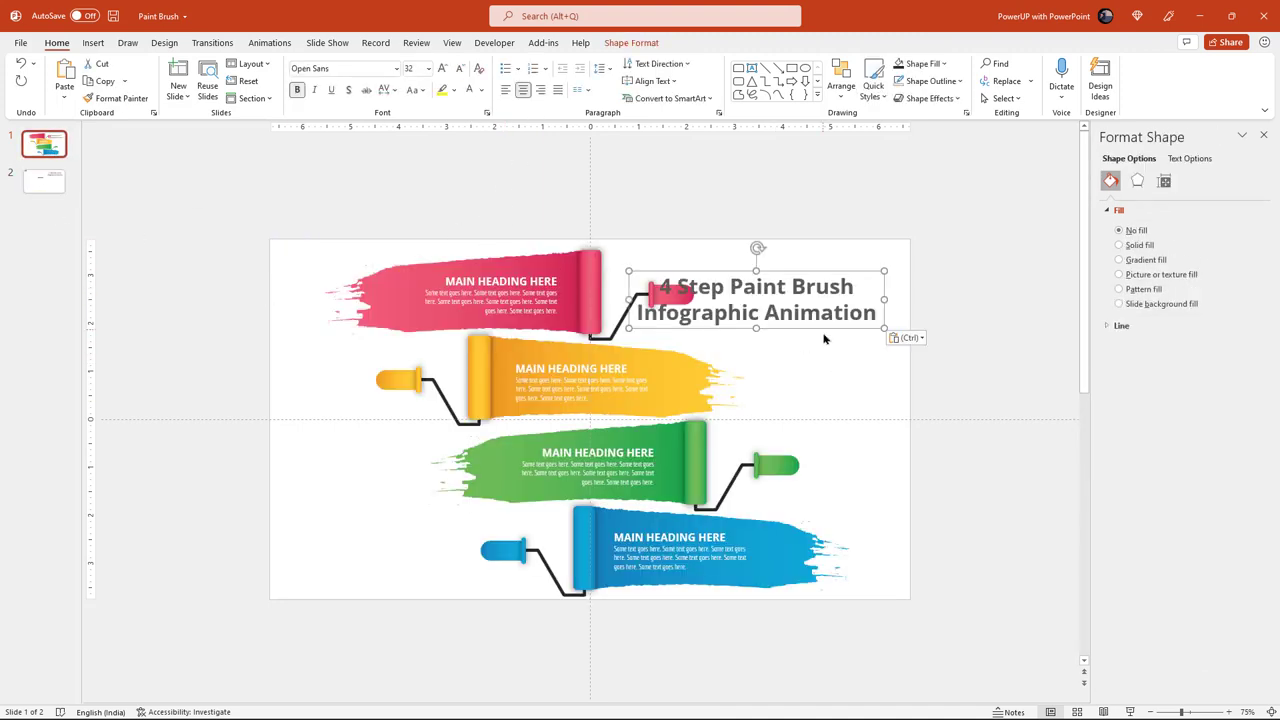
mouse_move(884, 299)
mouse_down()
mouse_move(930, 303)
mouse_move(860, 351)
mouse_move(860, 329)
mouse_up()
click(953, 386)
key(F5)
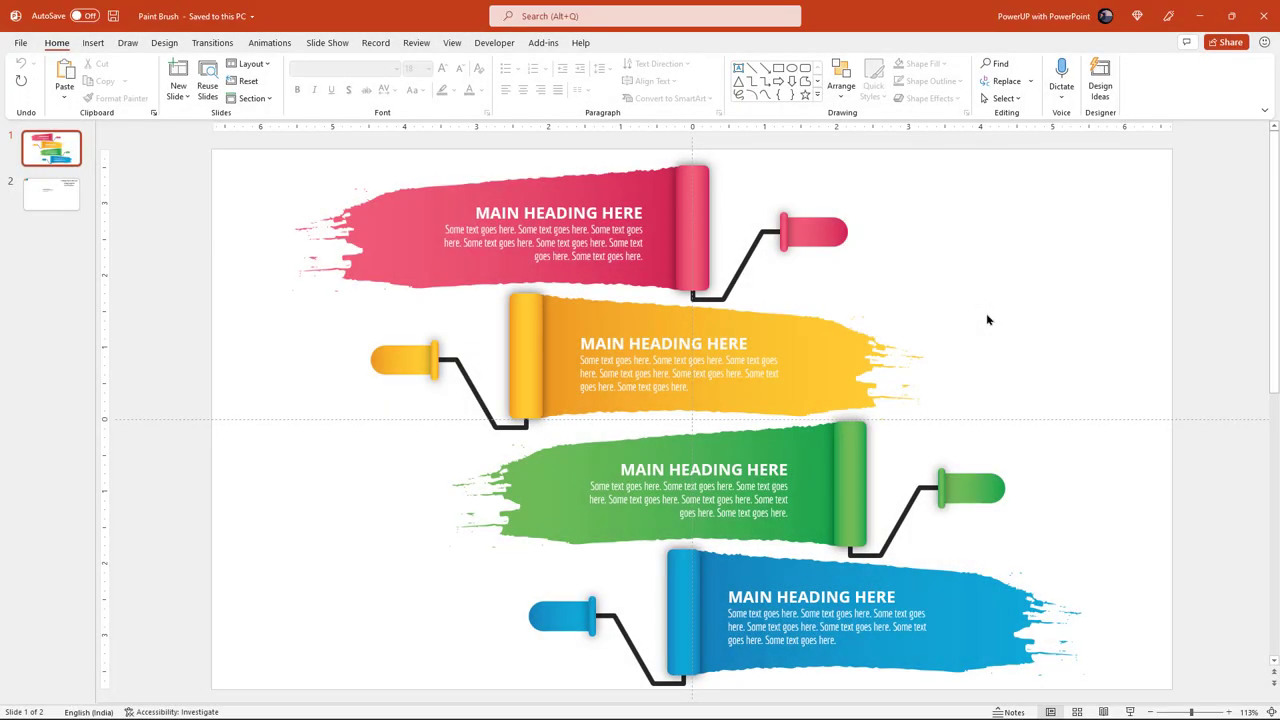
- Ungroup the pink, yellow, green and blue roller groups together, separating each roller from its stroke
click(811, 232)
shift+click(424, 368)
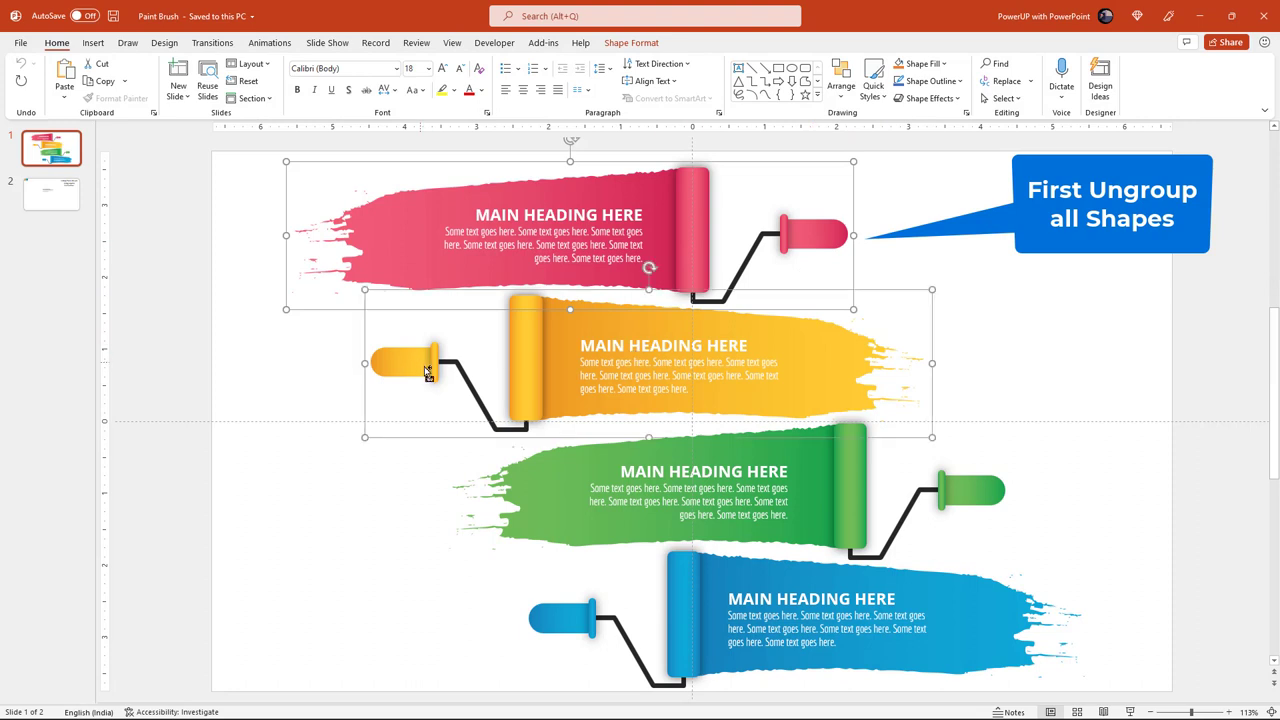
shift+click(965, 487)
shift+click(568, 618)
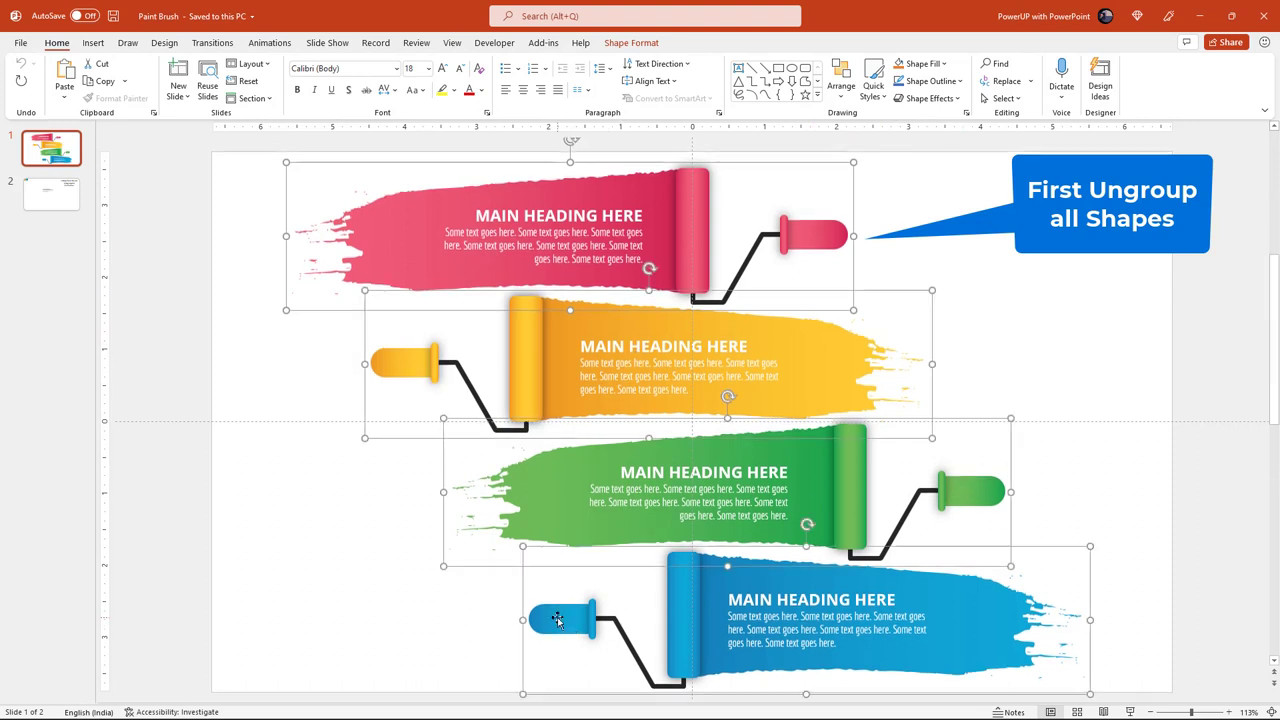
right_click(558, 620)
mouse_move(595, 431)
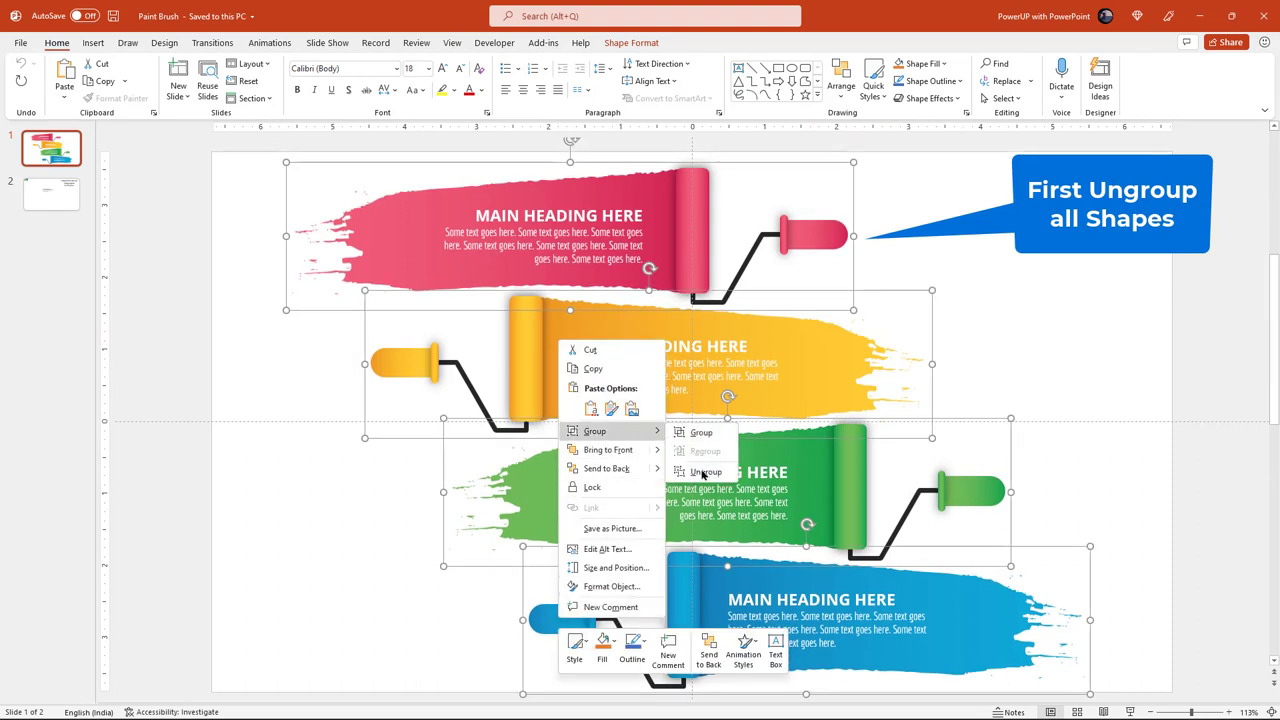
click(704, 472)
click(1008, 237)
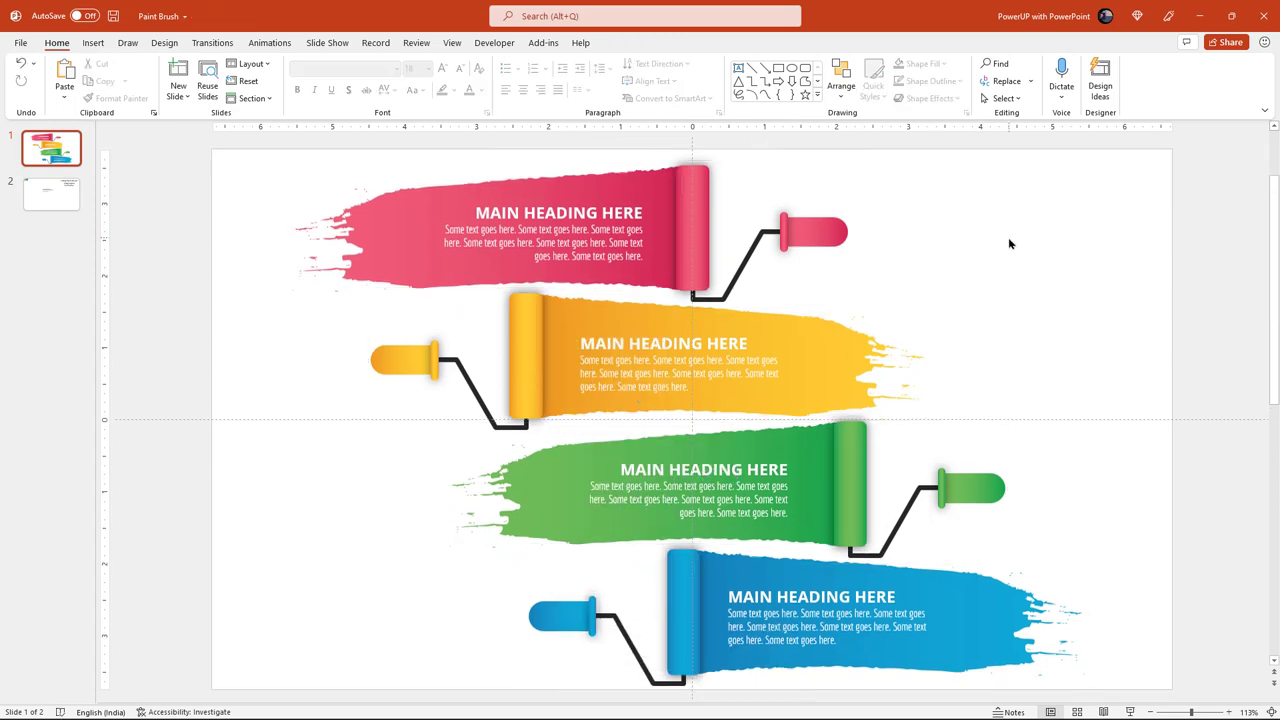
click(828, 240)
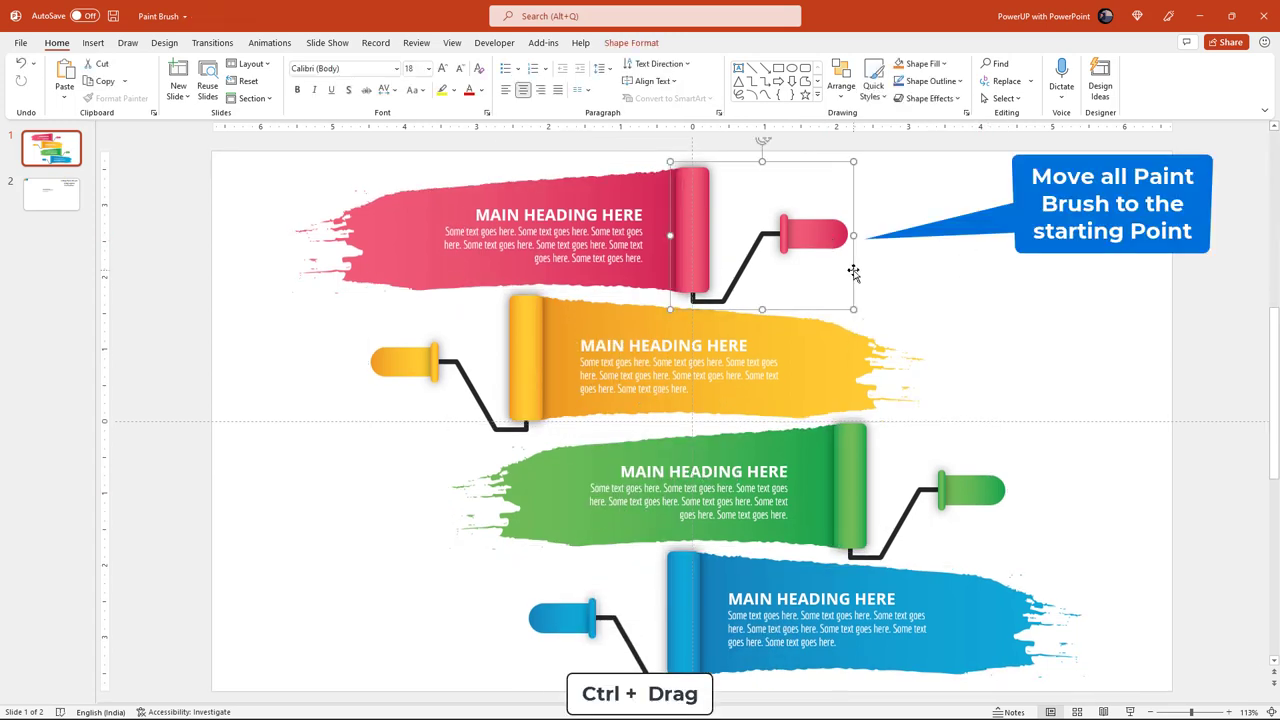
- Move the pink and green rollers to their strokes' left ends, the yellow and blue to the right ends
drag(853, 272, 459, 281)
click(403, 363)
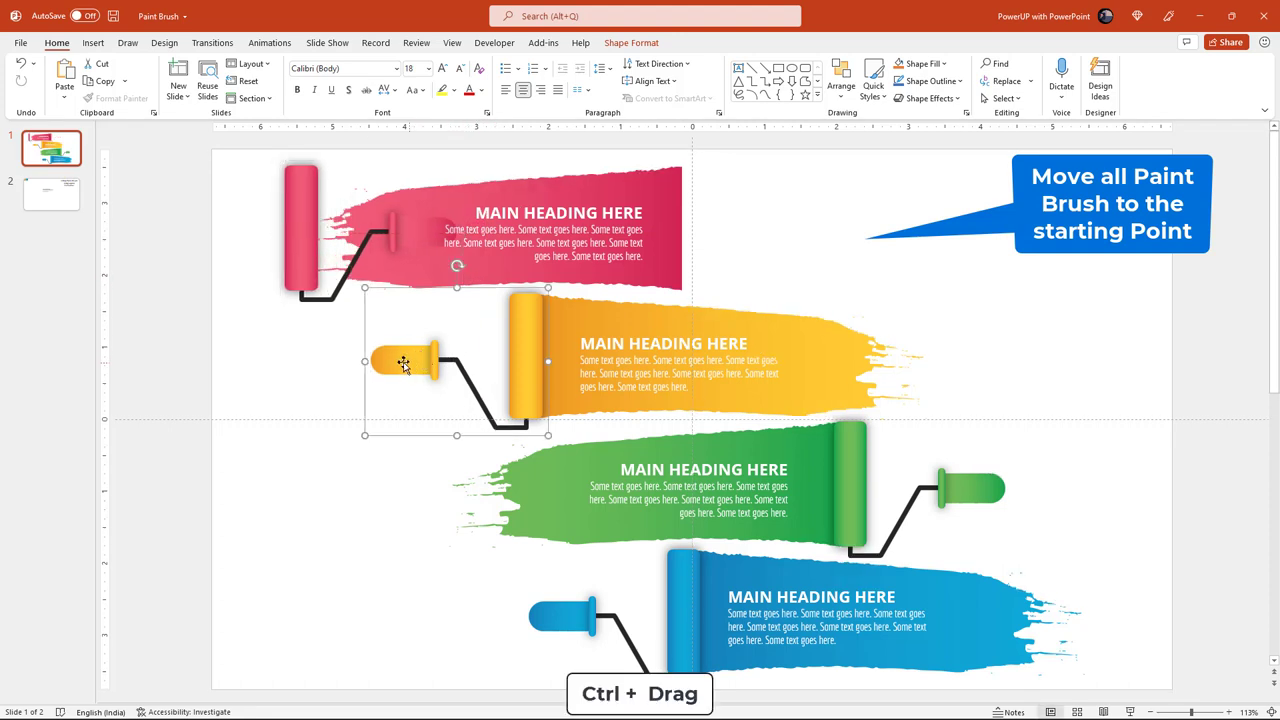
drag(403, 363, 781, 372)
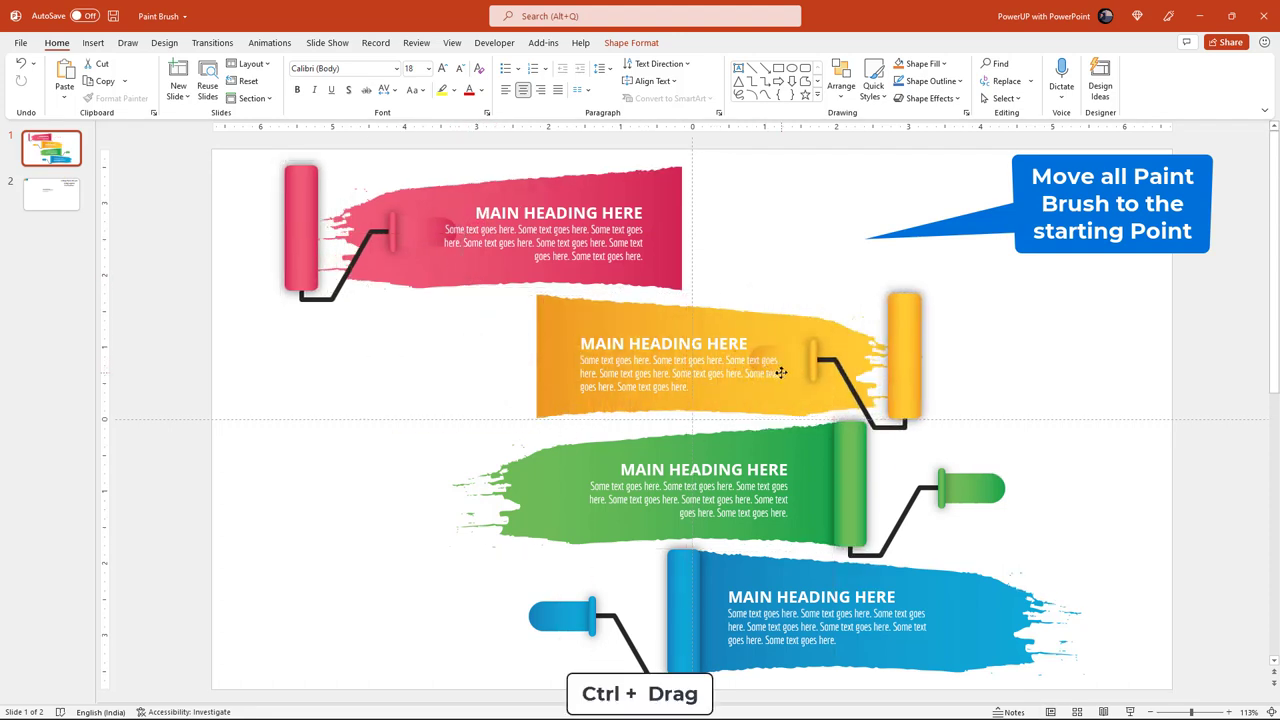
click(985, 490)
drag(985, 490, 619, 497)
drag(617, 612, 956, 627)
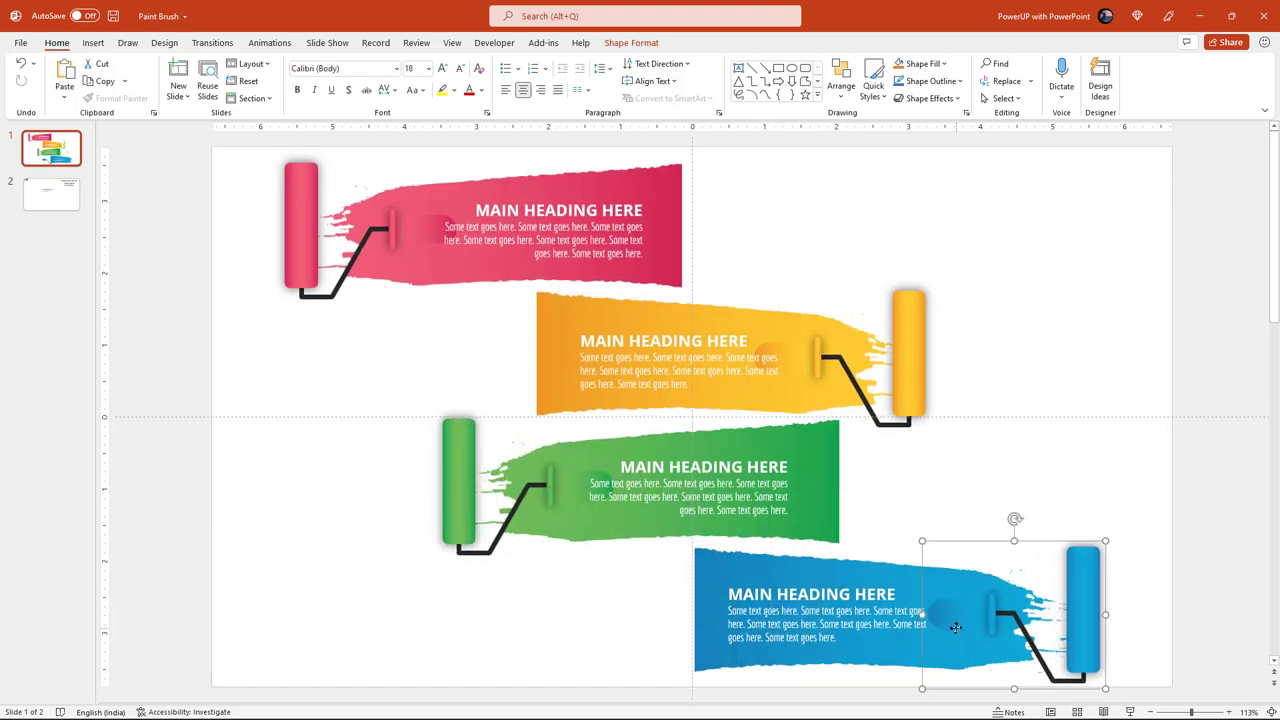
click(913, 352)
drag(934, 386, 935, 384)
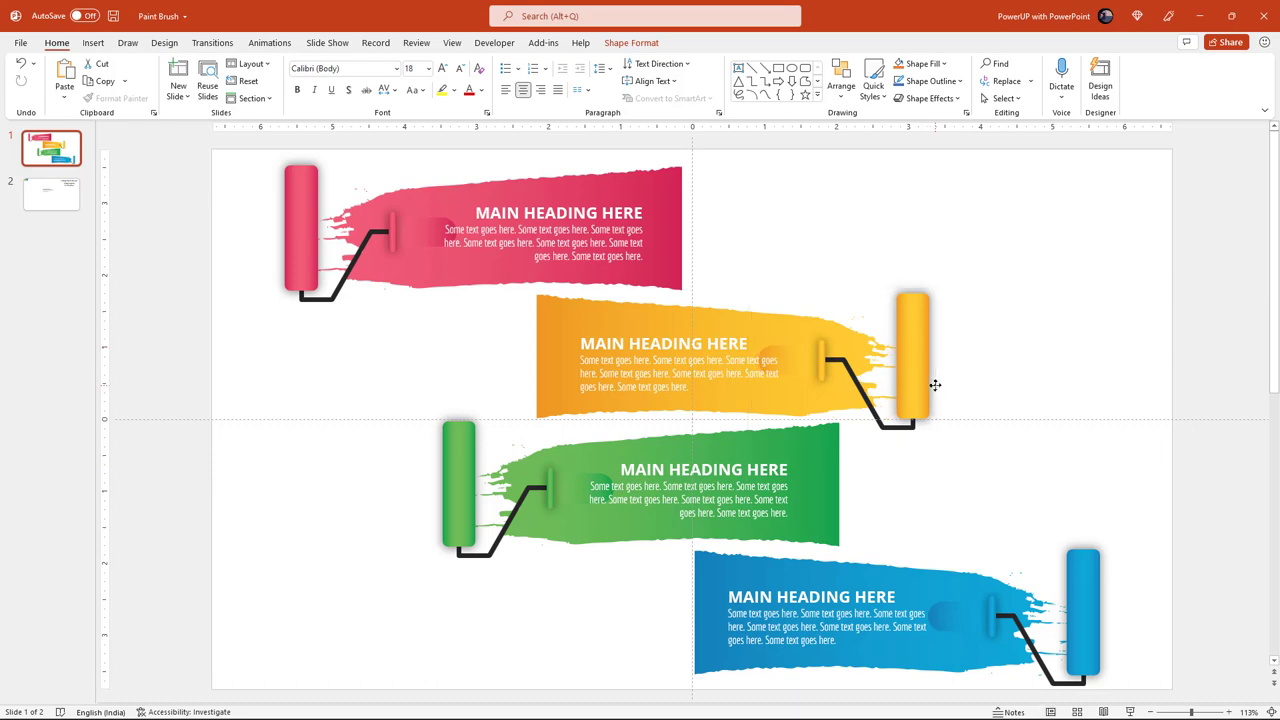
click(366, 358)
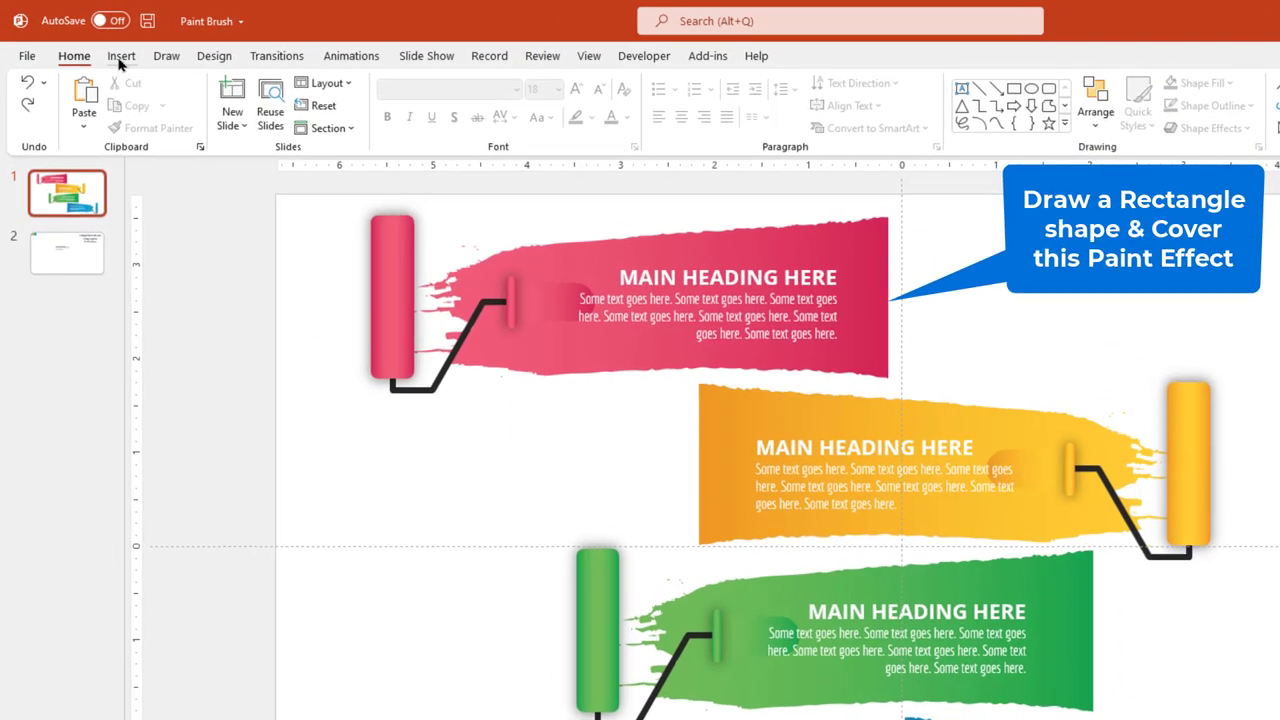
- Draw a white, outline-free rectangle covering the pink stroke, aligned with the pink roller
click(91, 46)
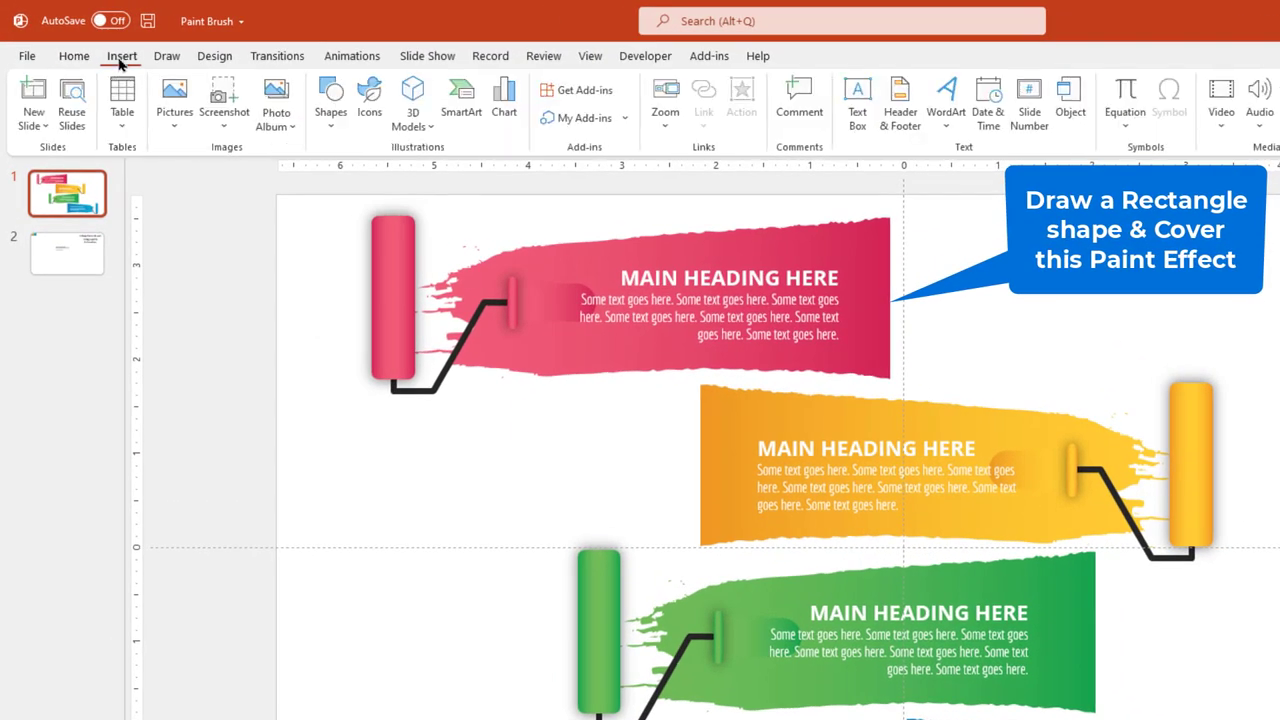
click(333, 112)
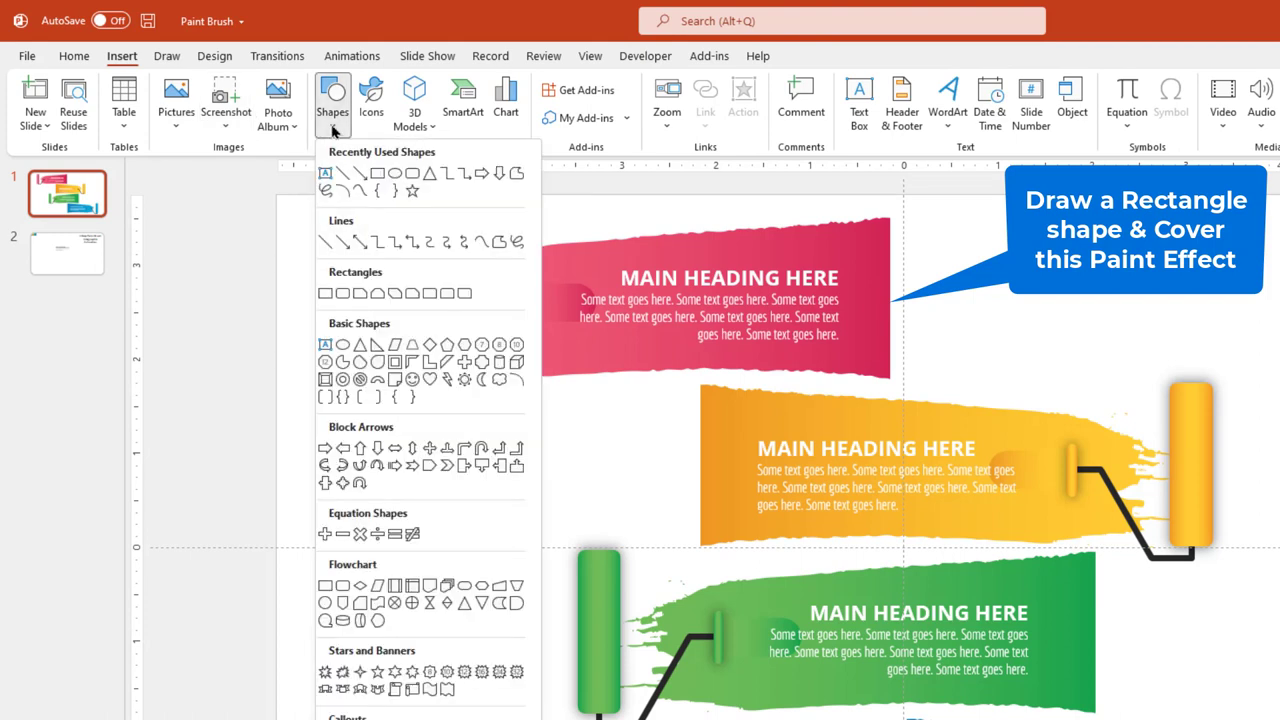
click(377, 174)
drag(895, 381, 408, 212)
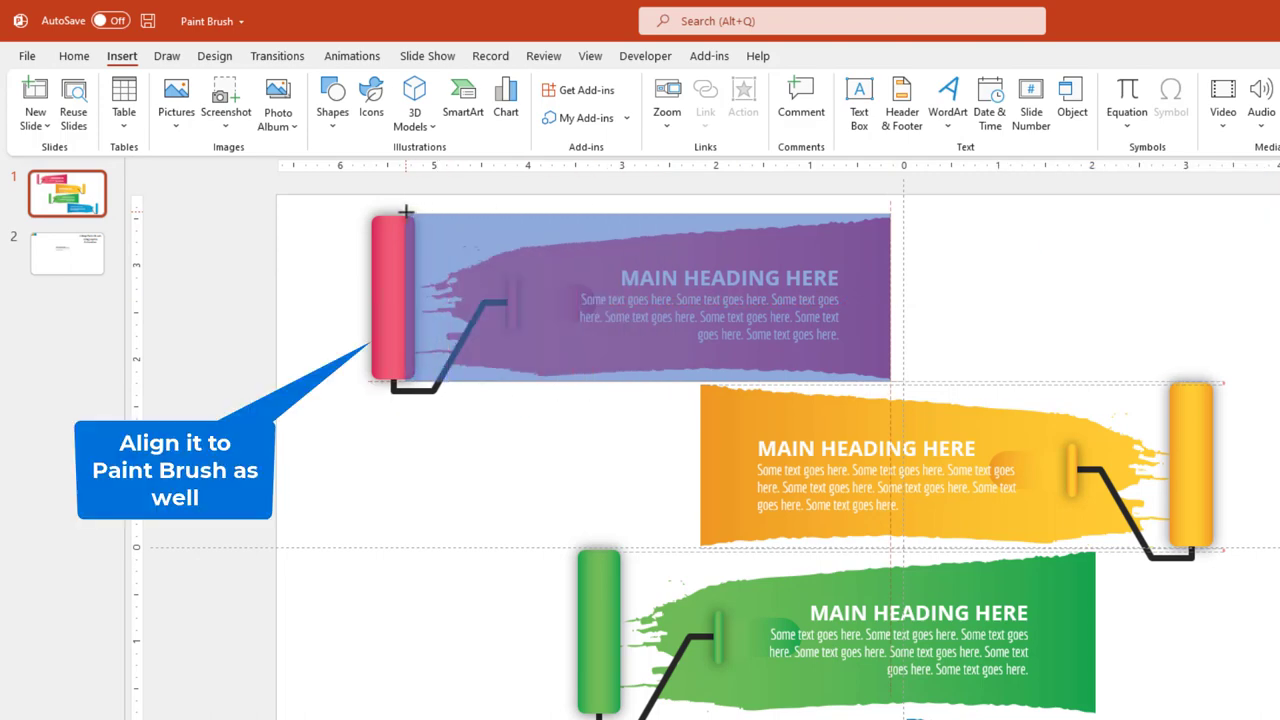
drag(405, 212, 405, 214)
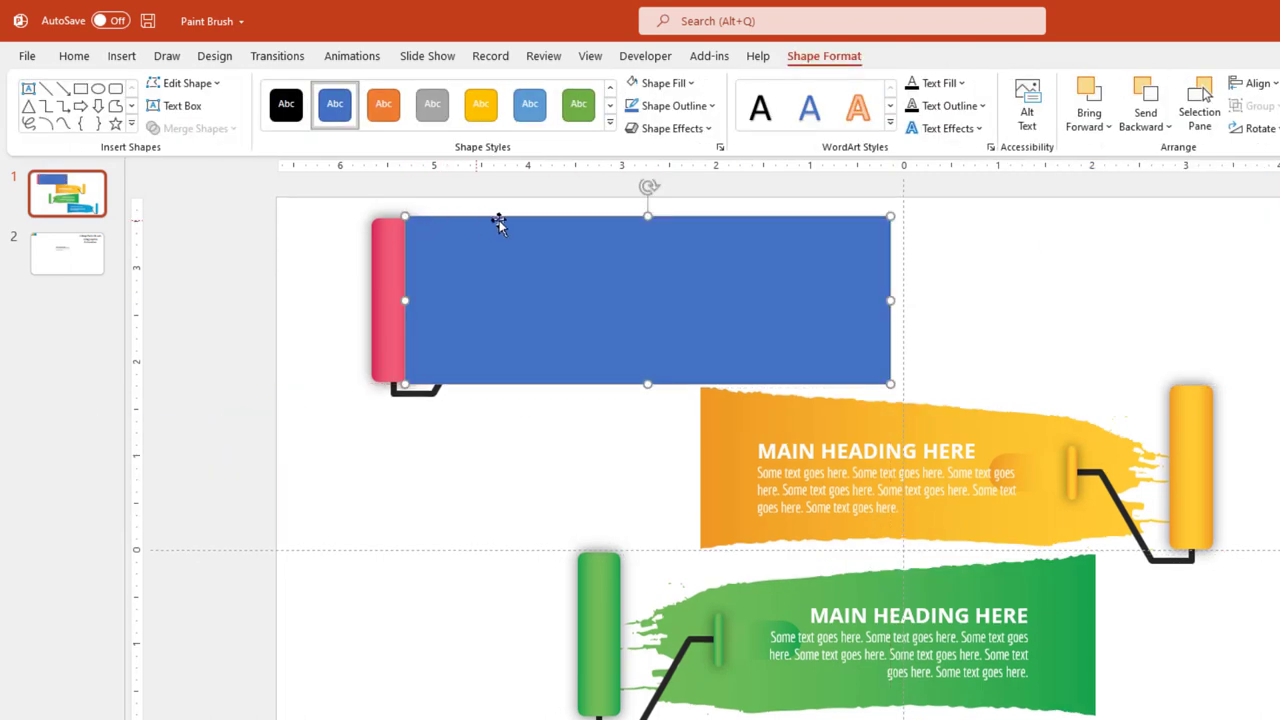
click(686, 107)
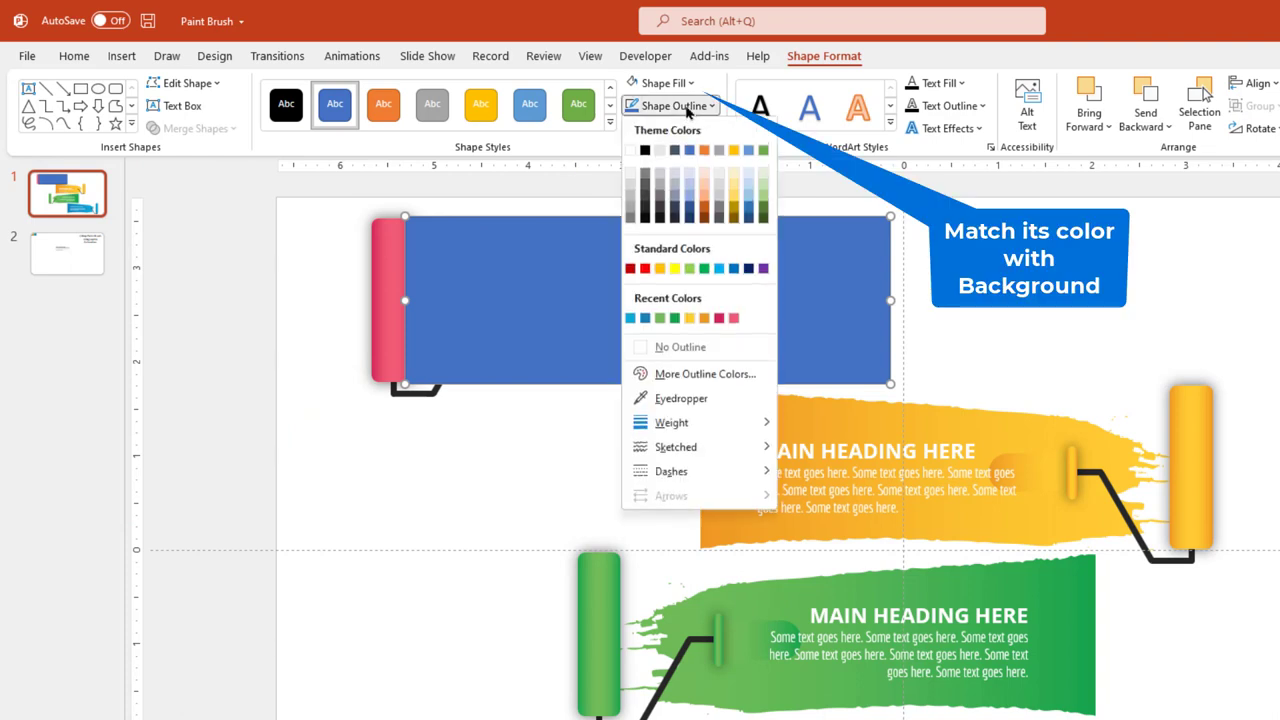
click(674, 348)
click(668, 88)
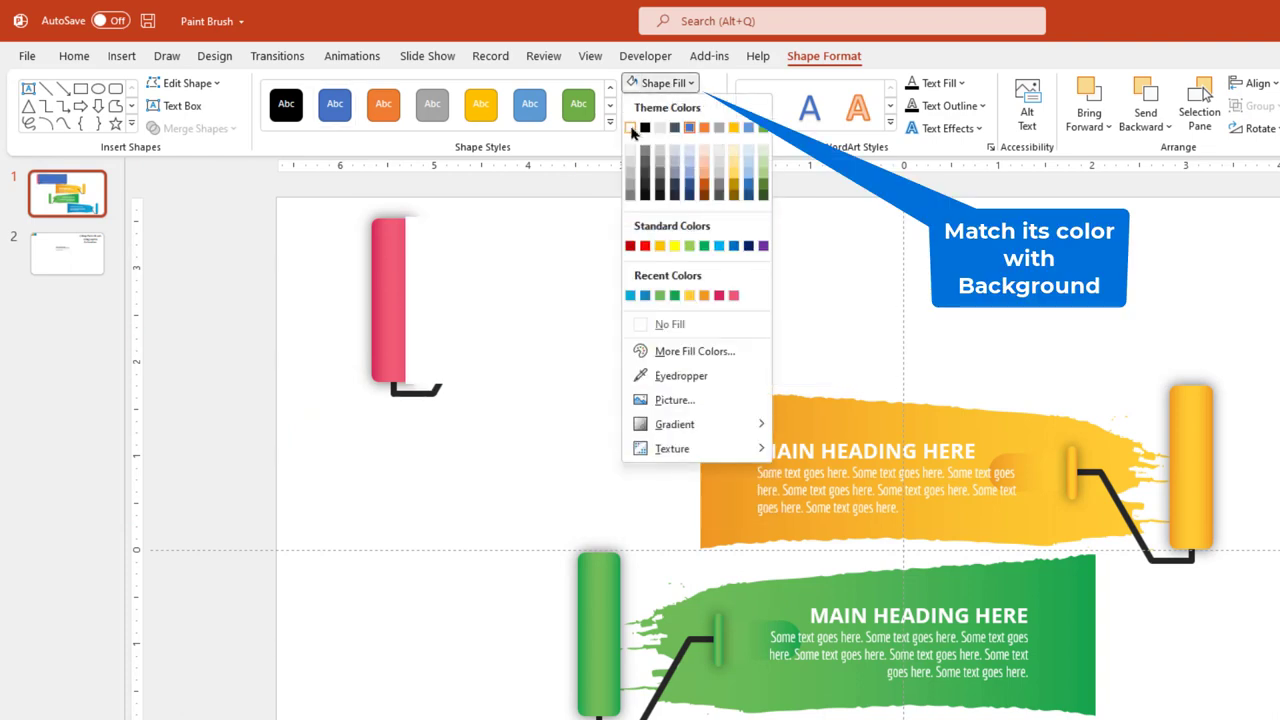
click(635, 127)
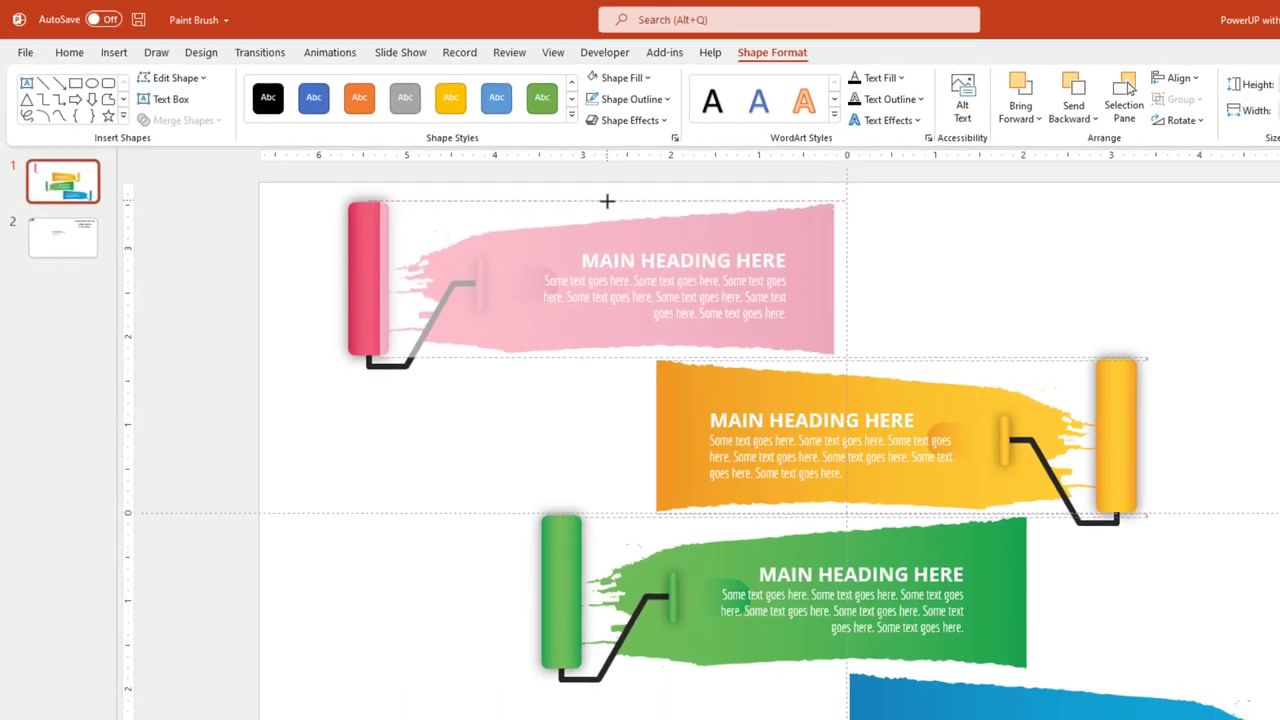
- Set the white rectangle's fill transparency to 34% so the pink stroke shows through
click(537, 230)
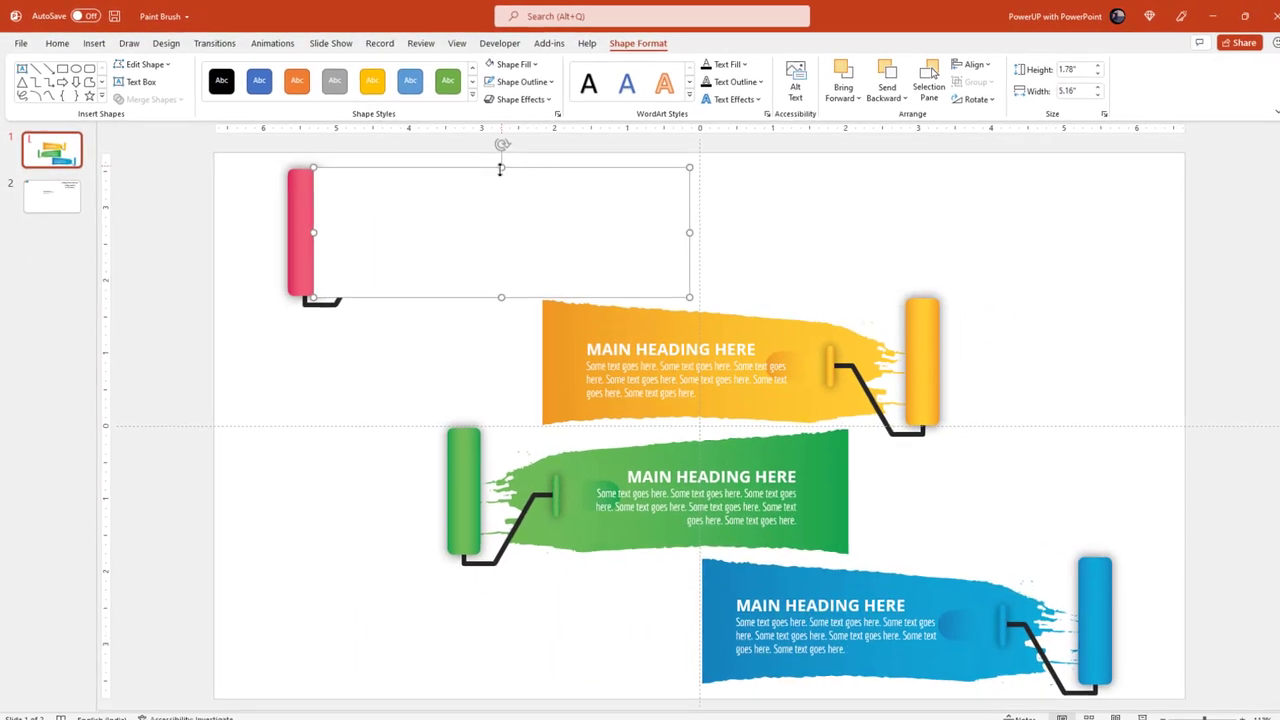
right_click(554, 253)
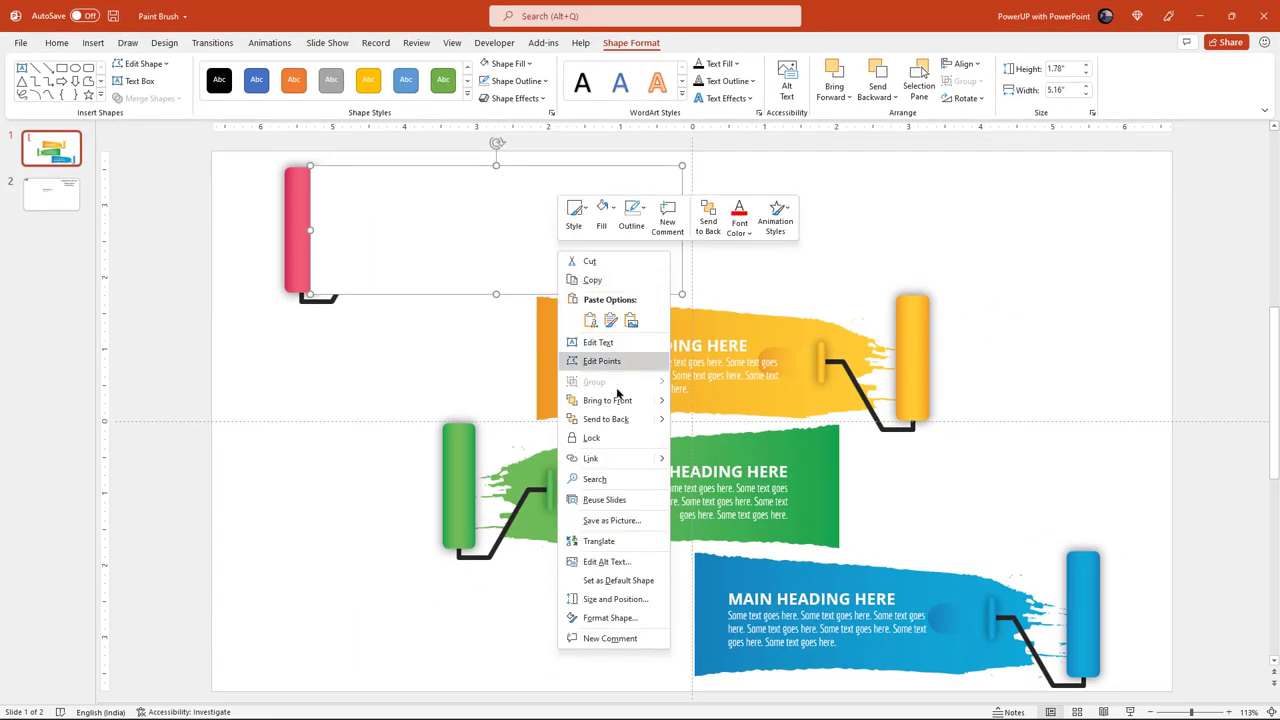
click(608, 618)
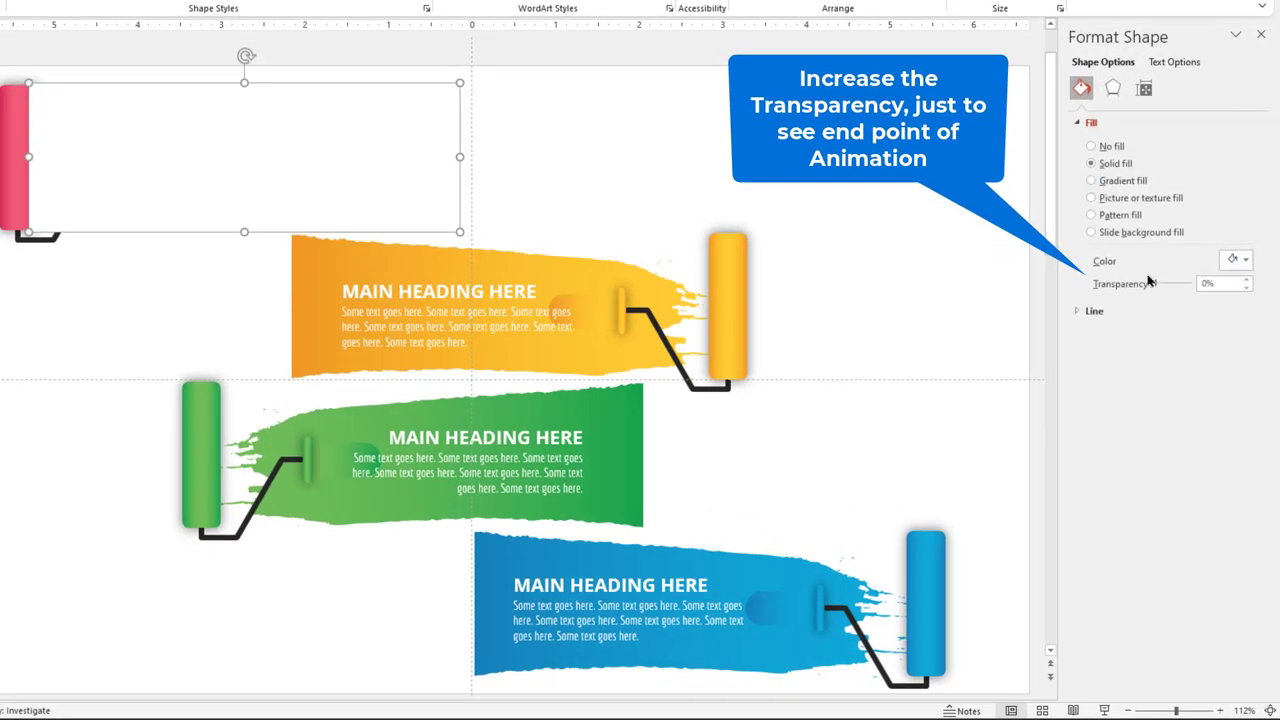
drag(1157, 287, 1166, 287)
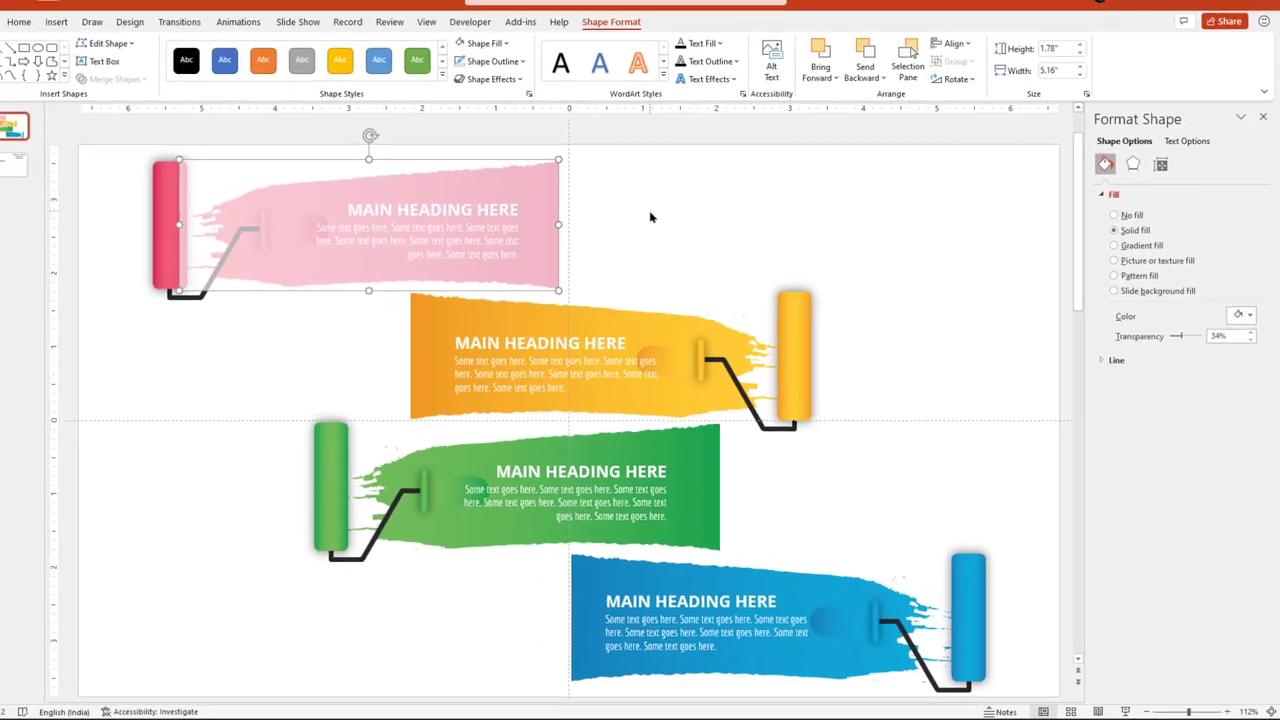
click(678, 231)
- Bring the pink roller to the front, in front of its translucent overlay
click(217, 232)
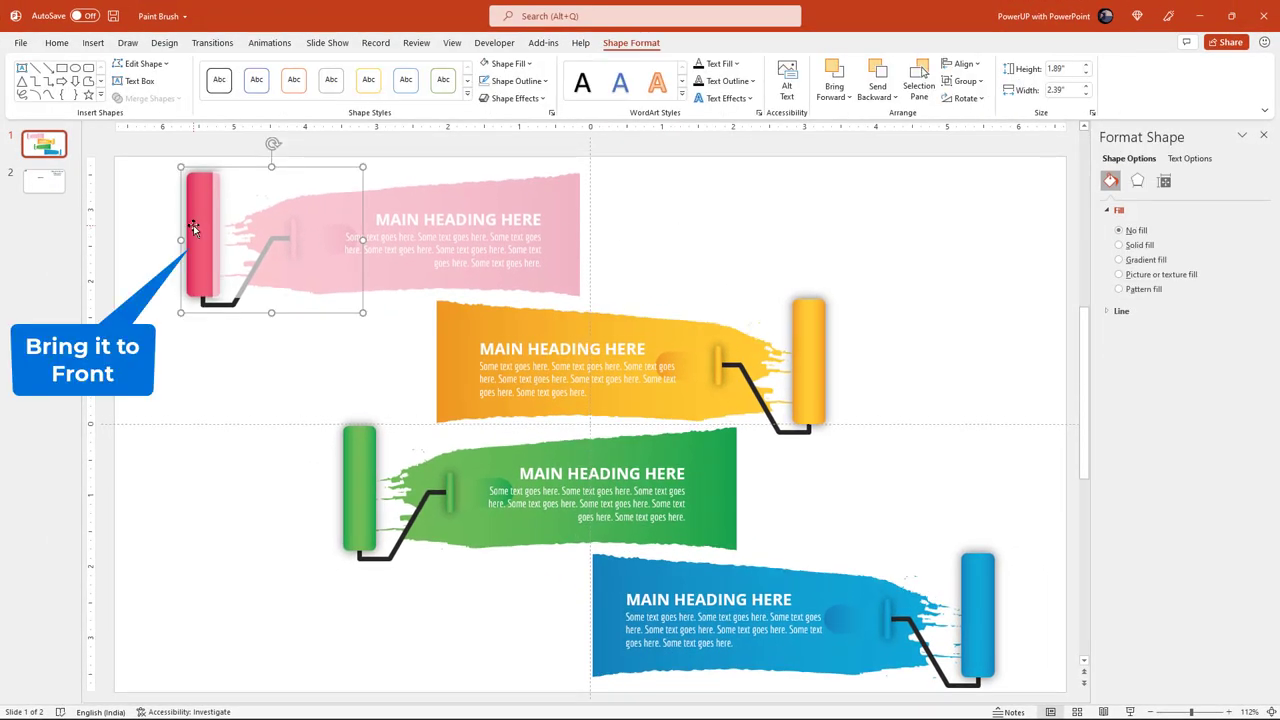
right_click(193, 225)
click(238, 337)
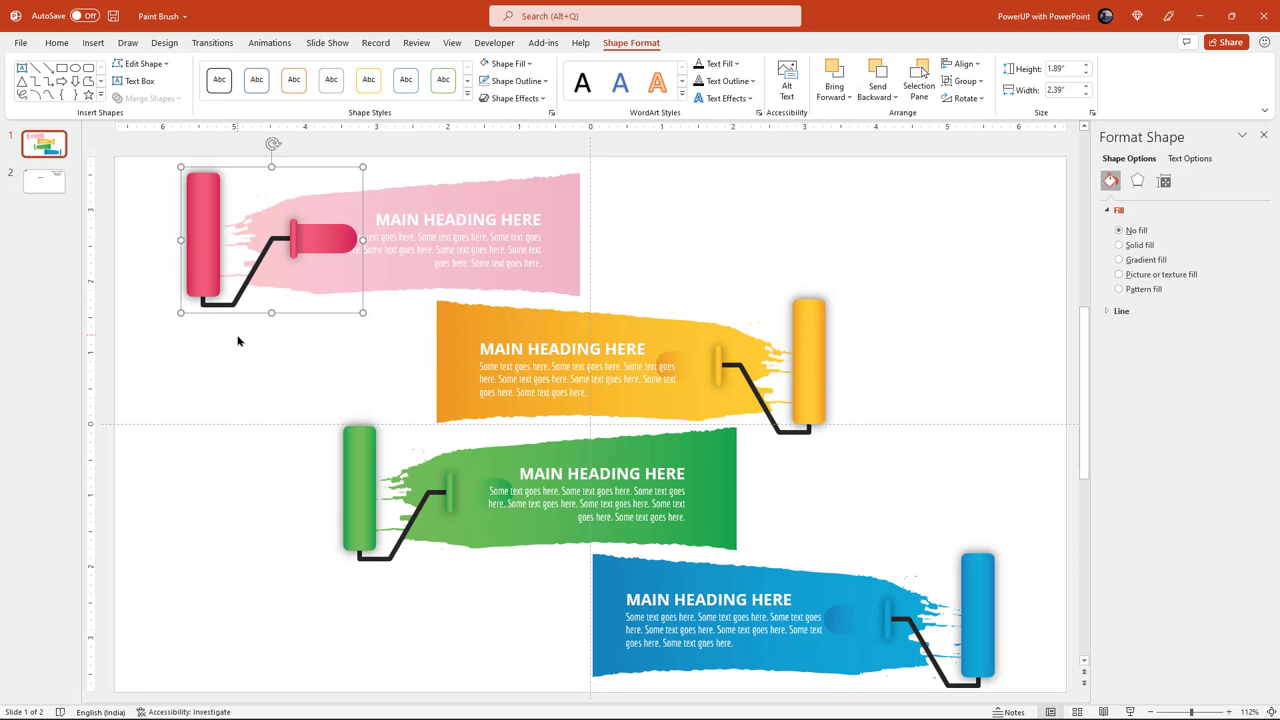
click(299, 367)
click(563, 205)
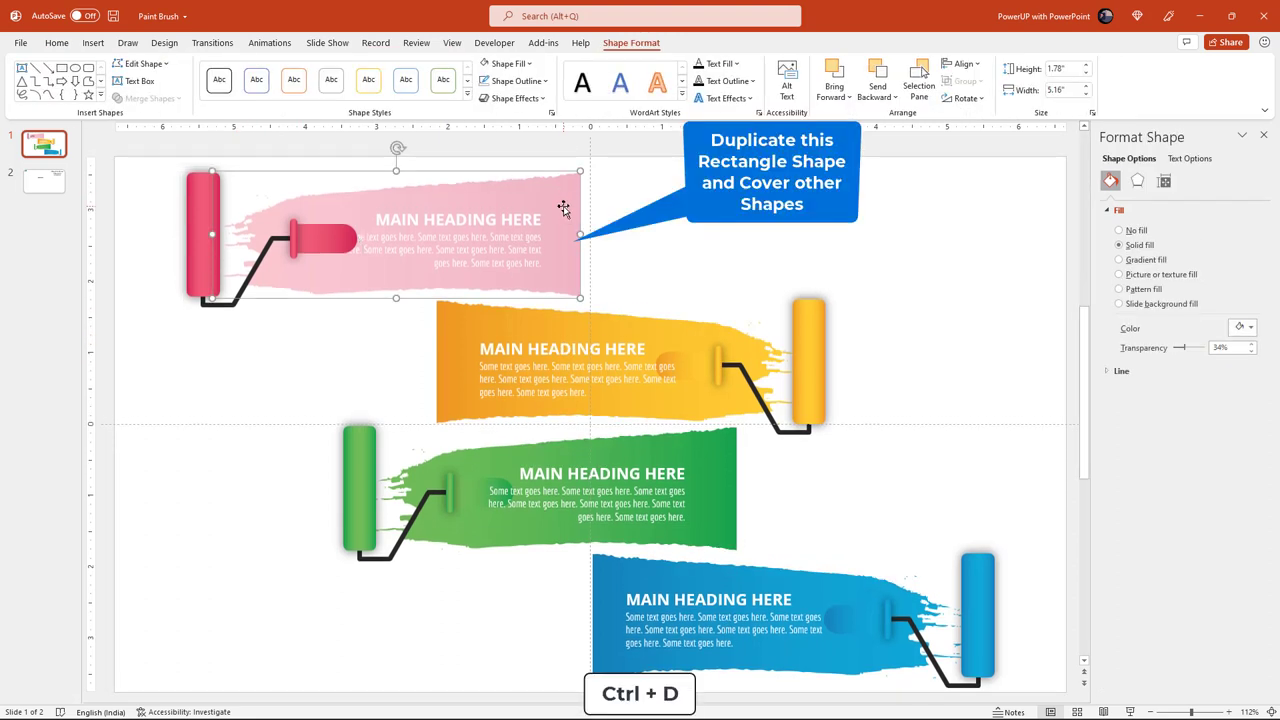
- Duplicate the translucent overlay onto the orange stroke and bring the yellow roller to the front
key(ctrl+d)
mouse_move(543, 214)
mouse_down()
mouse_move(676, 341)
mouse_move(757, 328)
mouse_up()
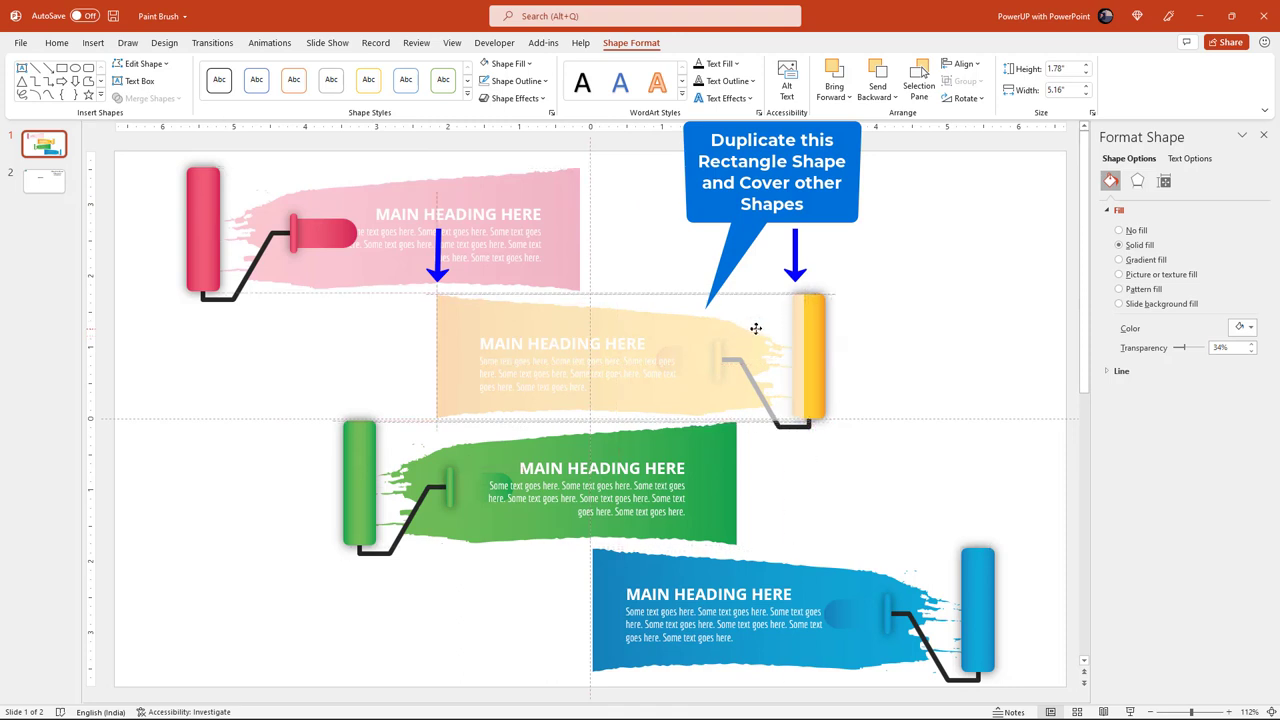
click(756, 328)
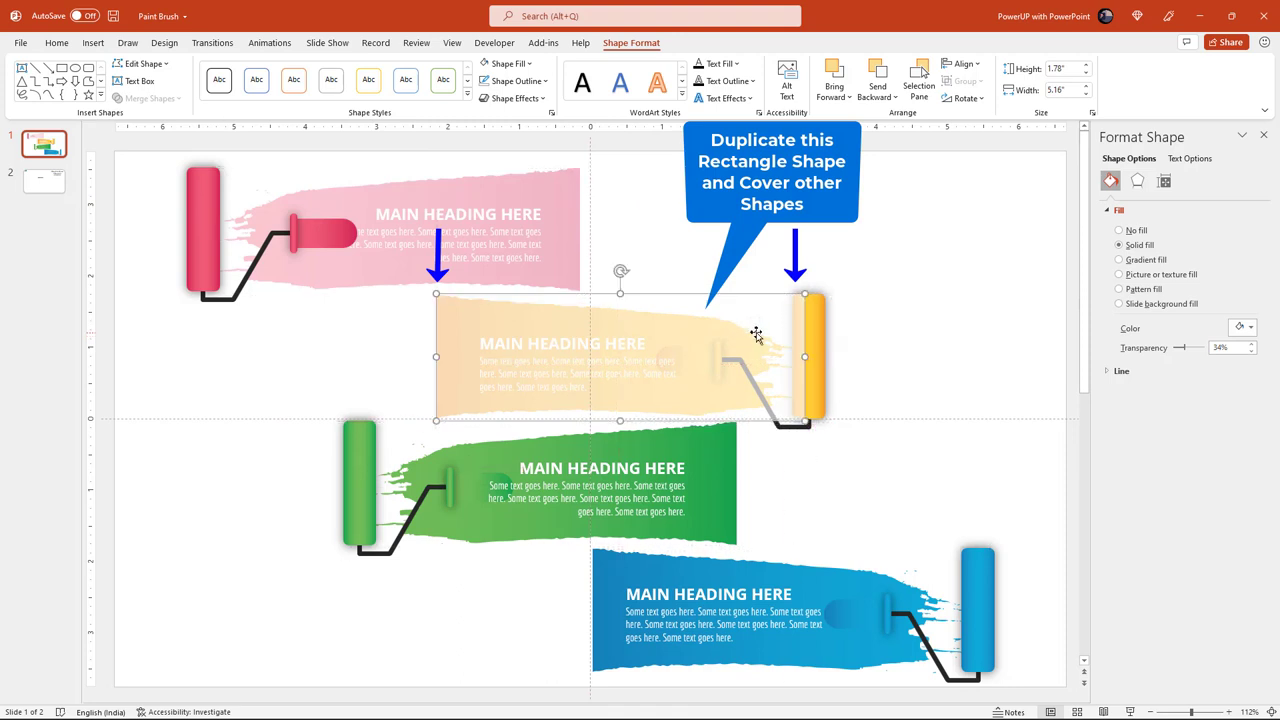
click(817, 362)
right_click(817, 362)
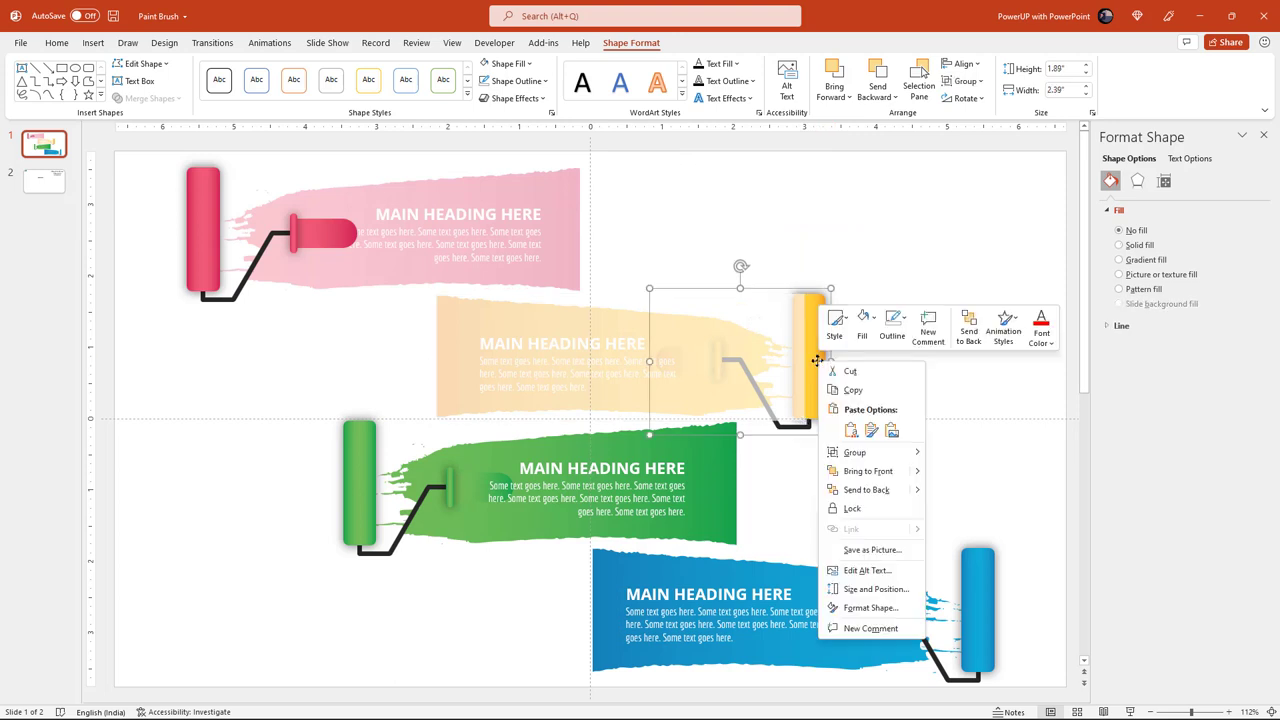
click(860, 468)
click(894, 348)
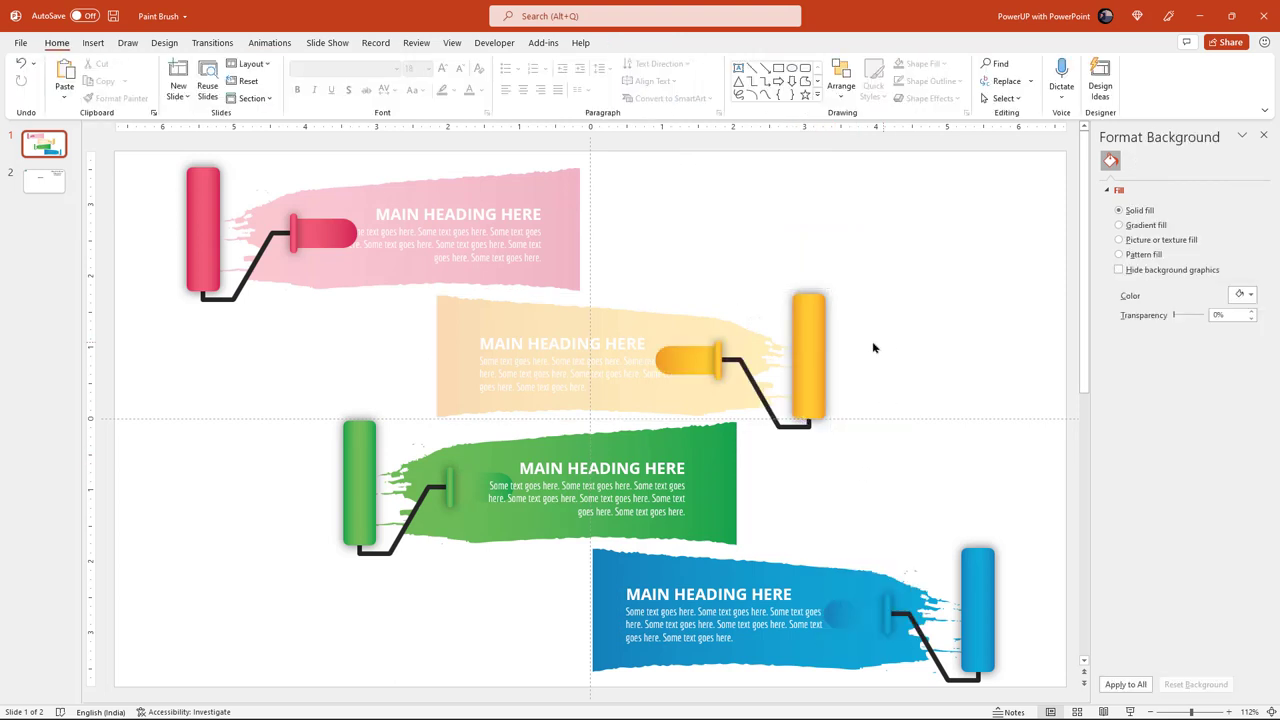
- Duplicate the overlay onto the green stroke and bring the green roller to the front
click(447, 330)
key(ctrl+d)
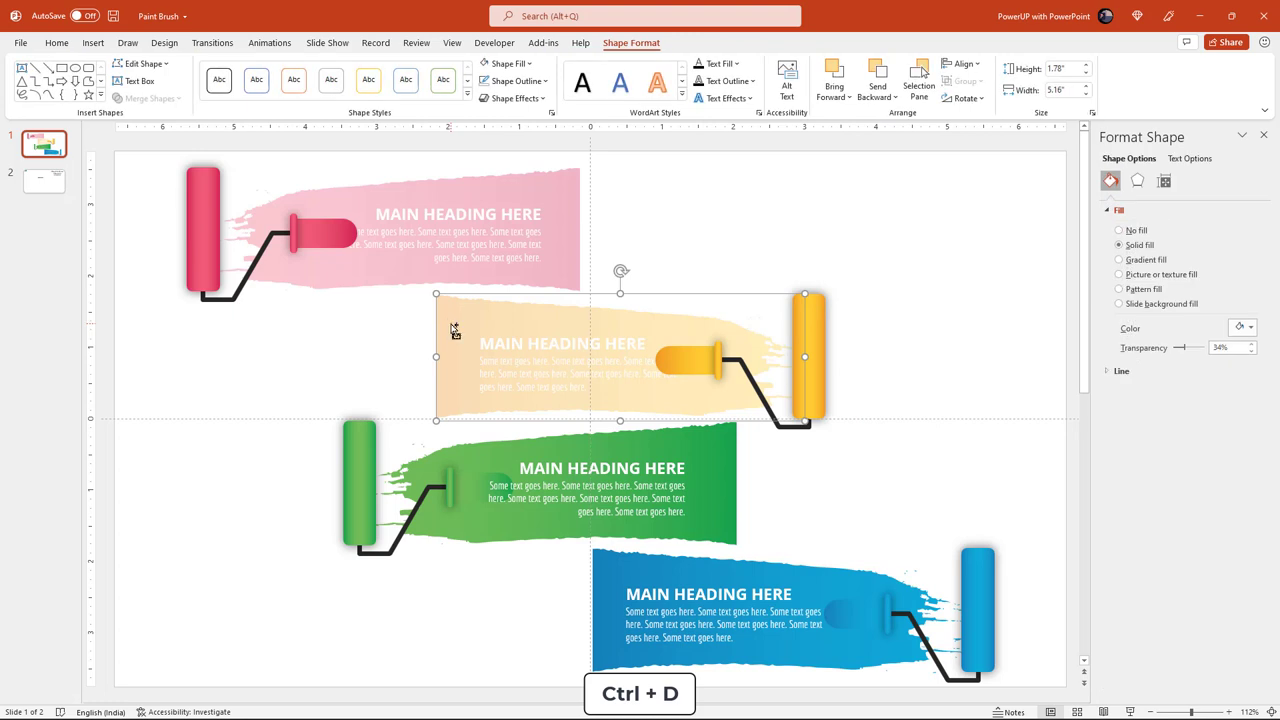
mouse_move(448, 334)
mouse_down()
mouse_move(459, 418)
mouse_move(372, 456)
mouse_up()
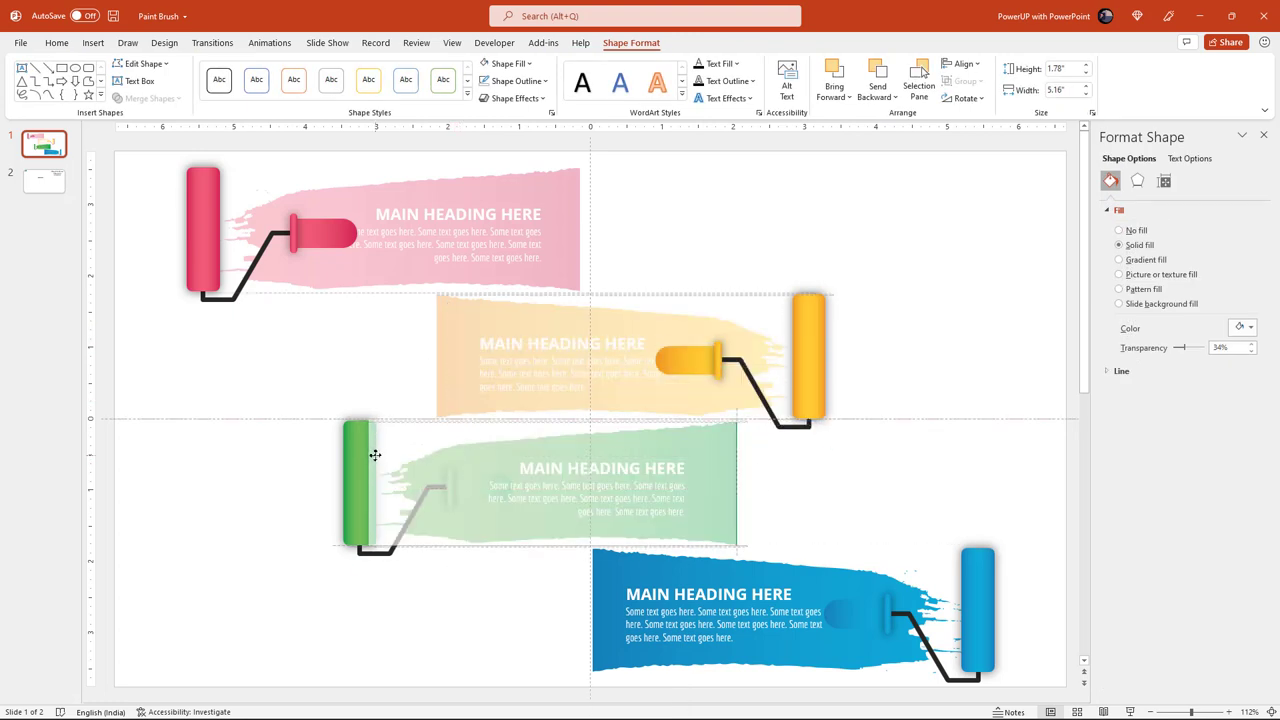
click(374, 455)
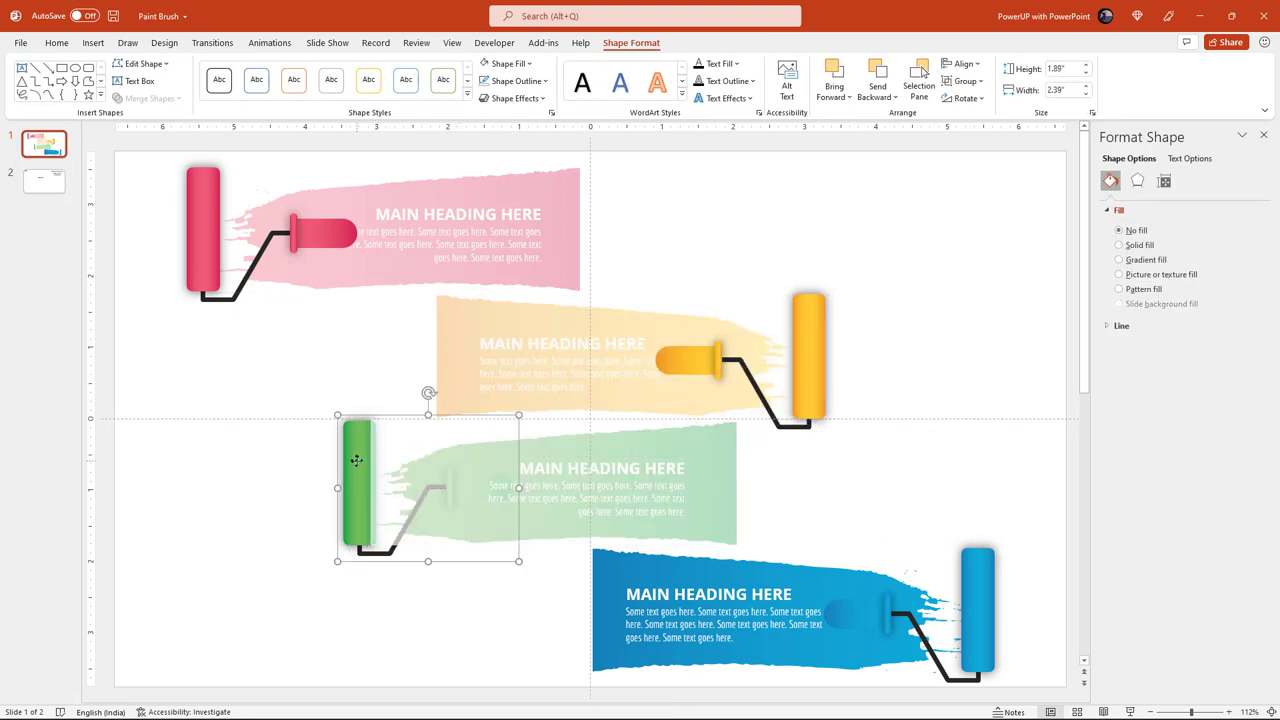
right_click(372, 458)
click(401, 311)
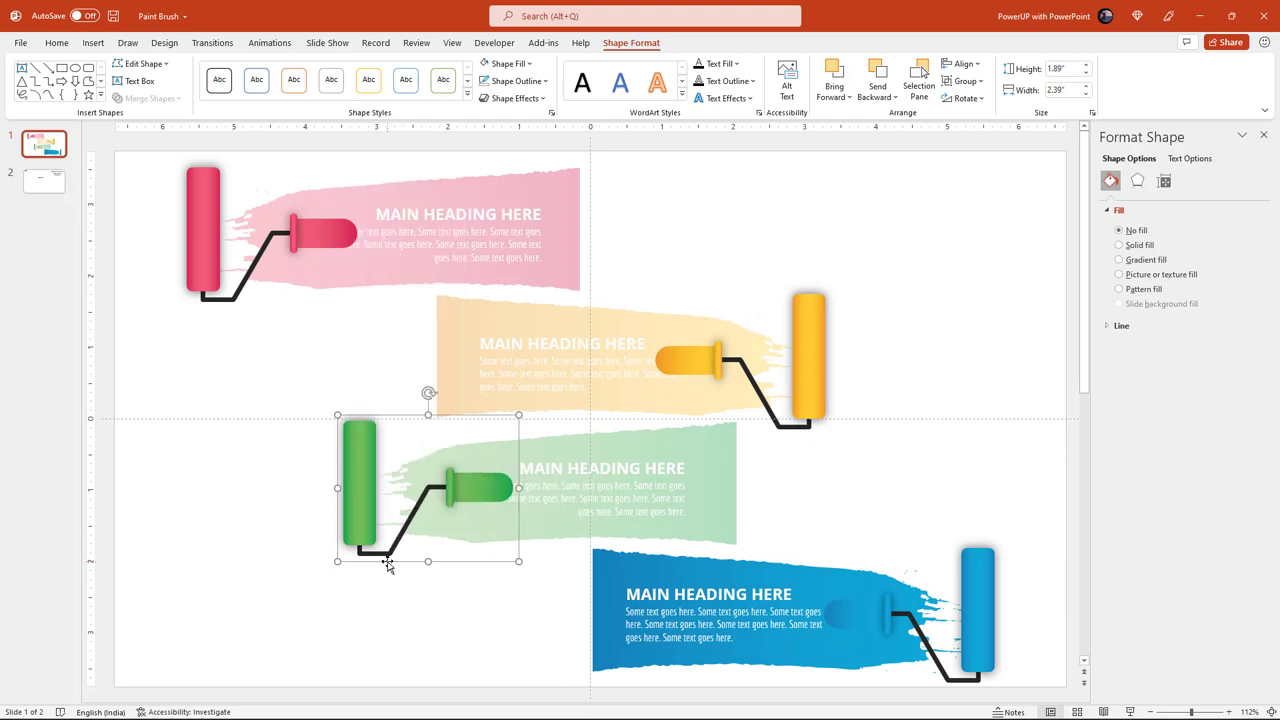
click(458, 606)
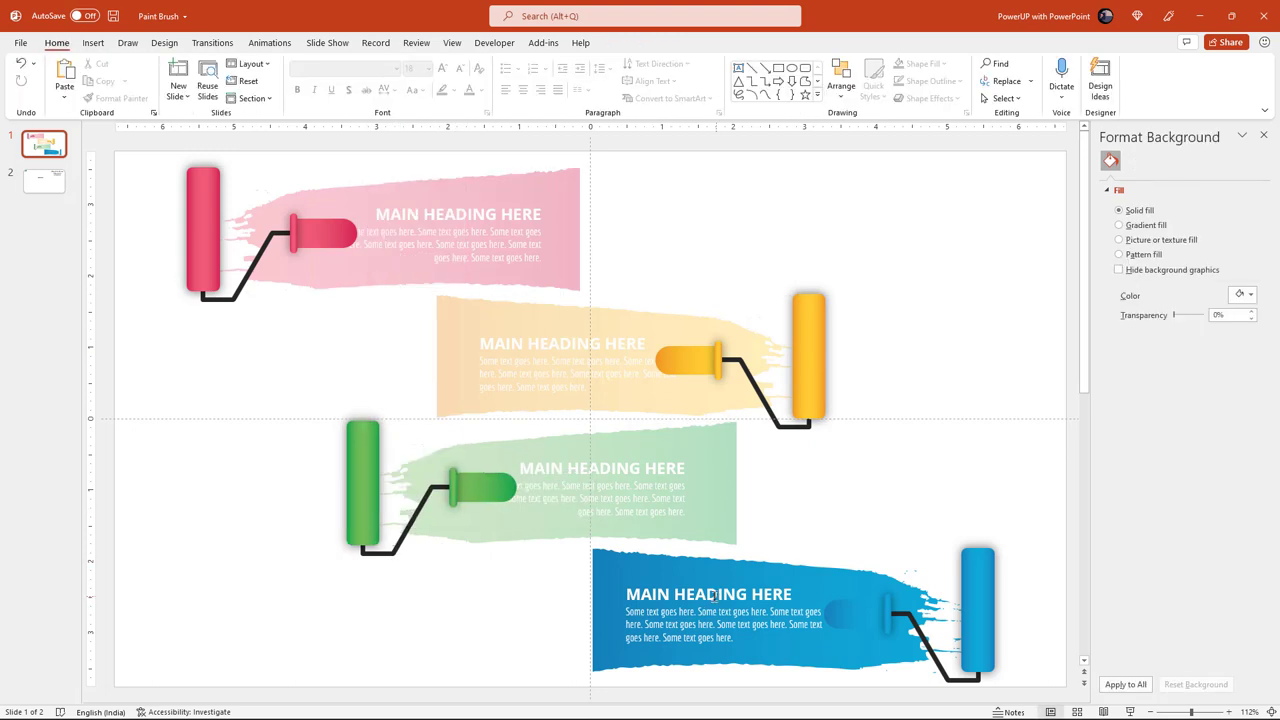
- Duplicate the overlay onto the blue stroke and bring the blue roller to the front
click(719, 535)
key(ctrl+d)
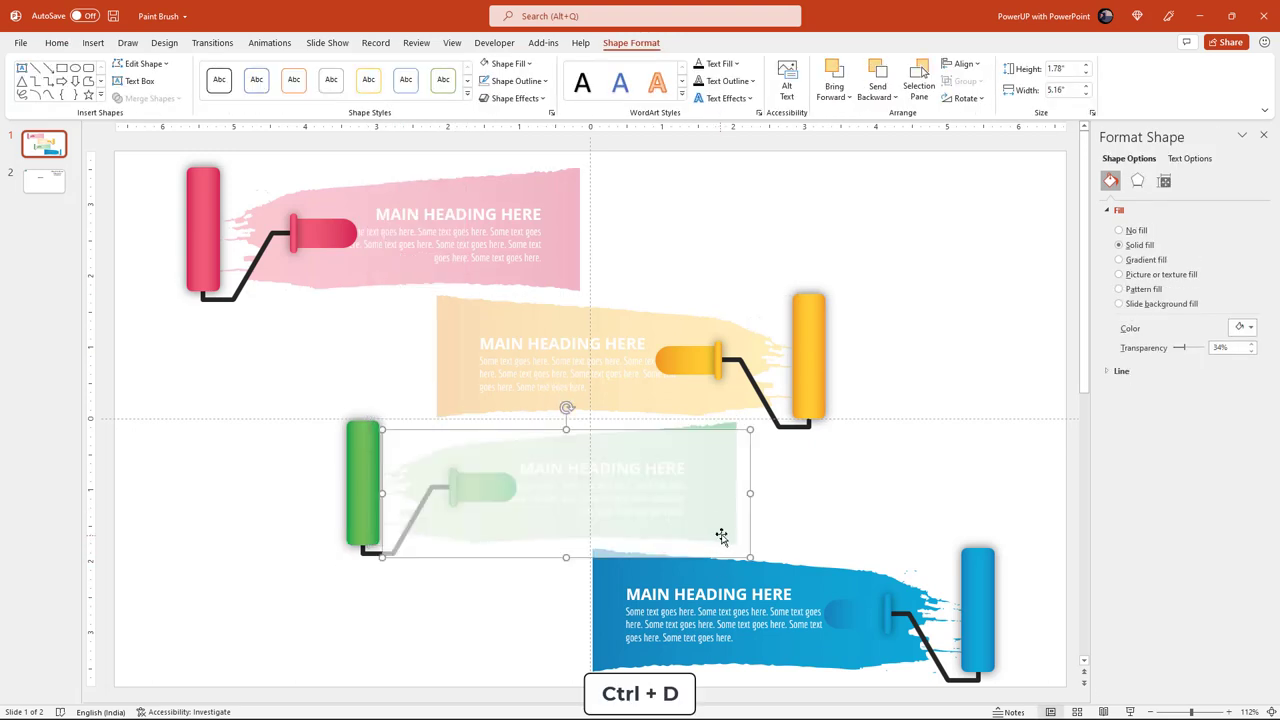
drag(760, 577, 918, 636)
click(988, 645)
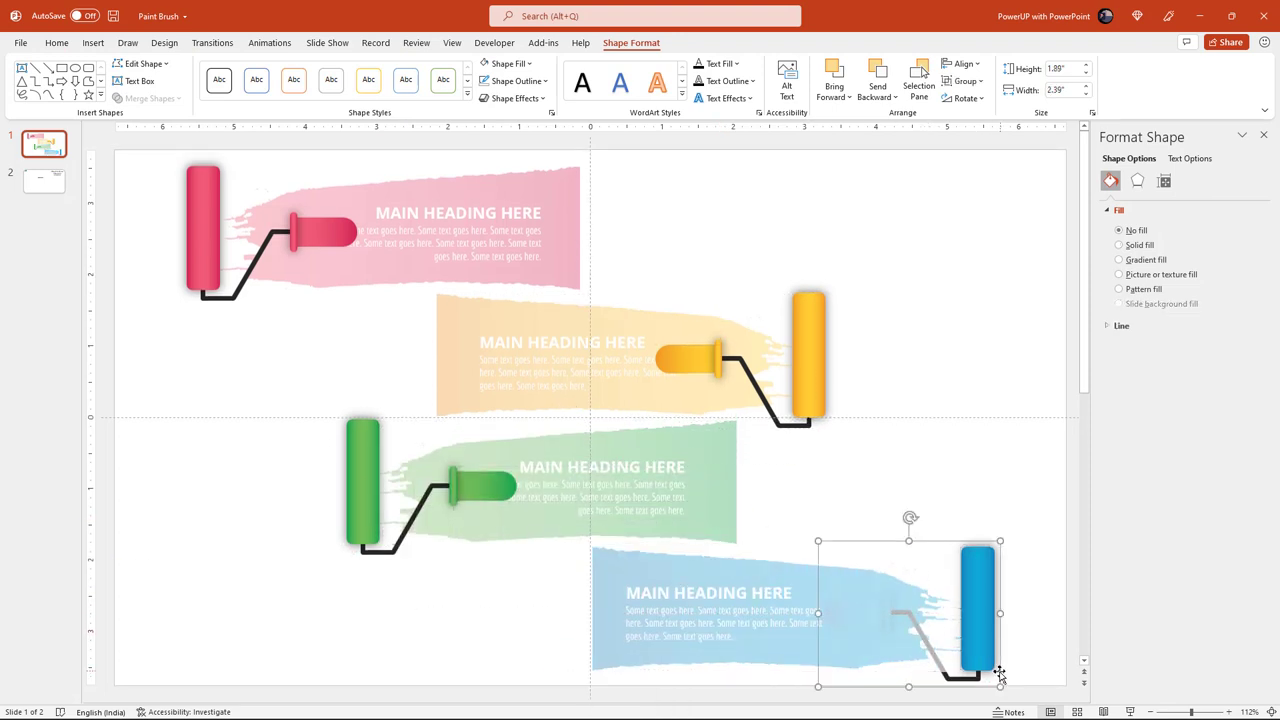
right_click(982, 650)
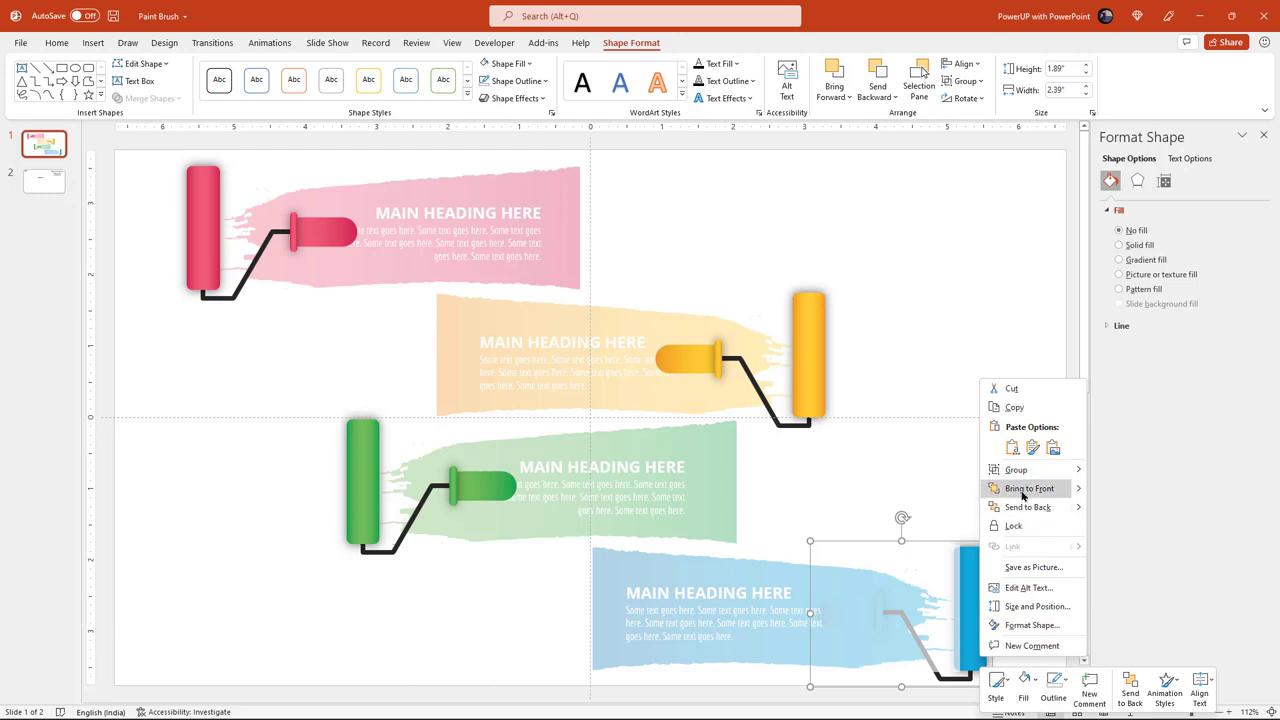
click(1029, 488)
click(1024, 530)
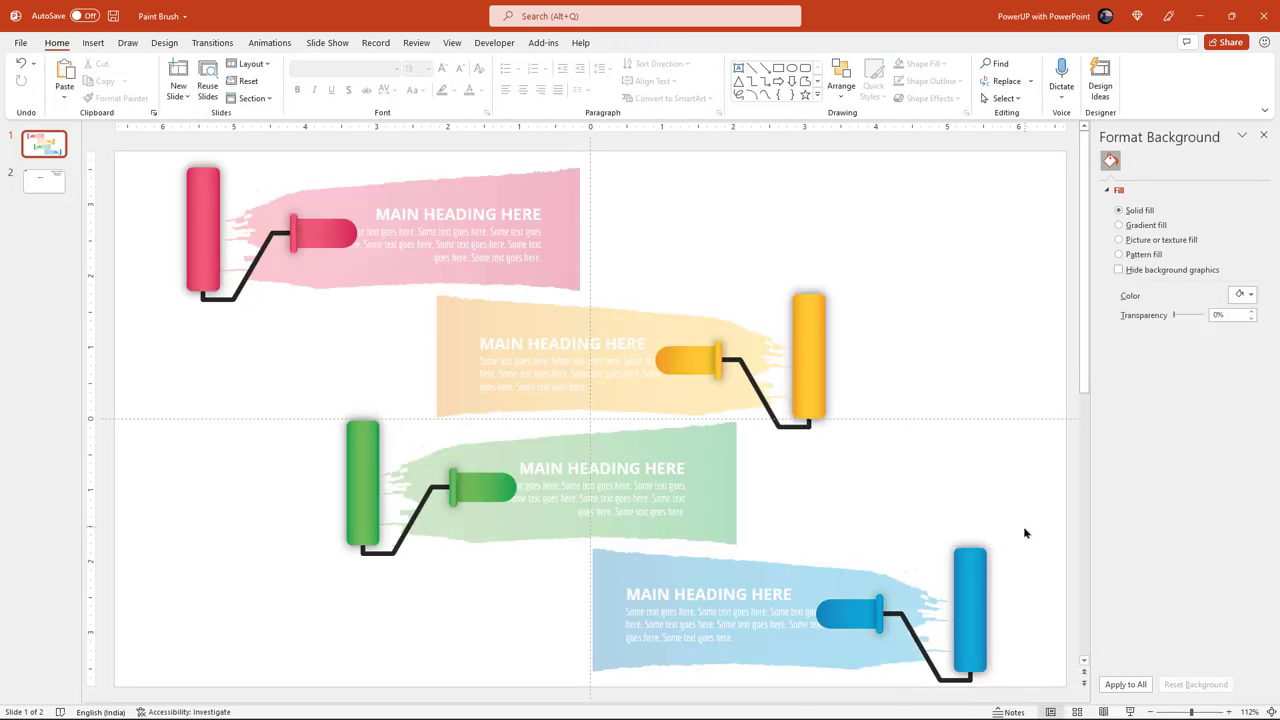
- Group the pink roller with its overlay, and the yellow roller with the orange overlay
click(218, 252)
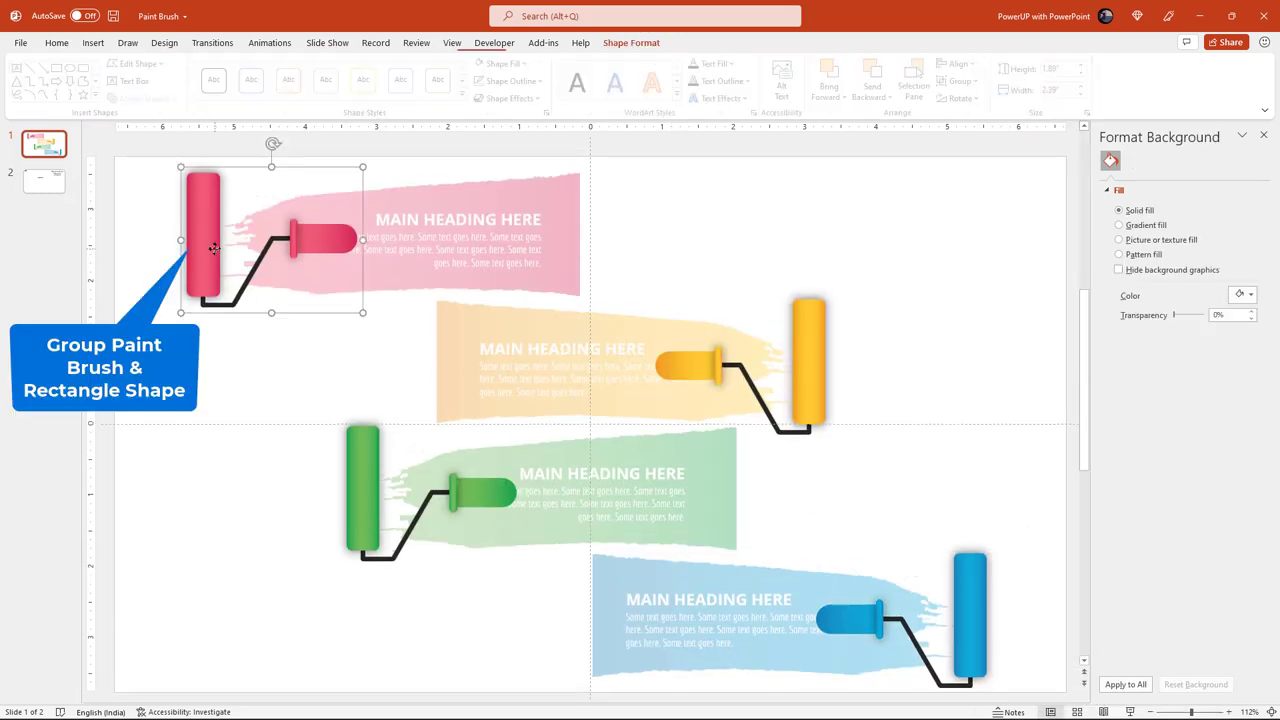
shift+click(568, 200)
right_click(568, 200)
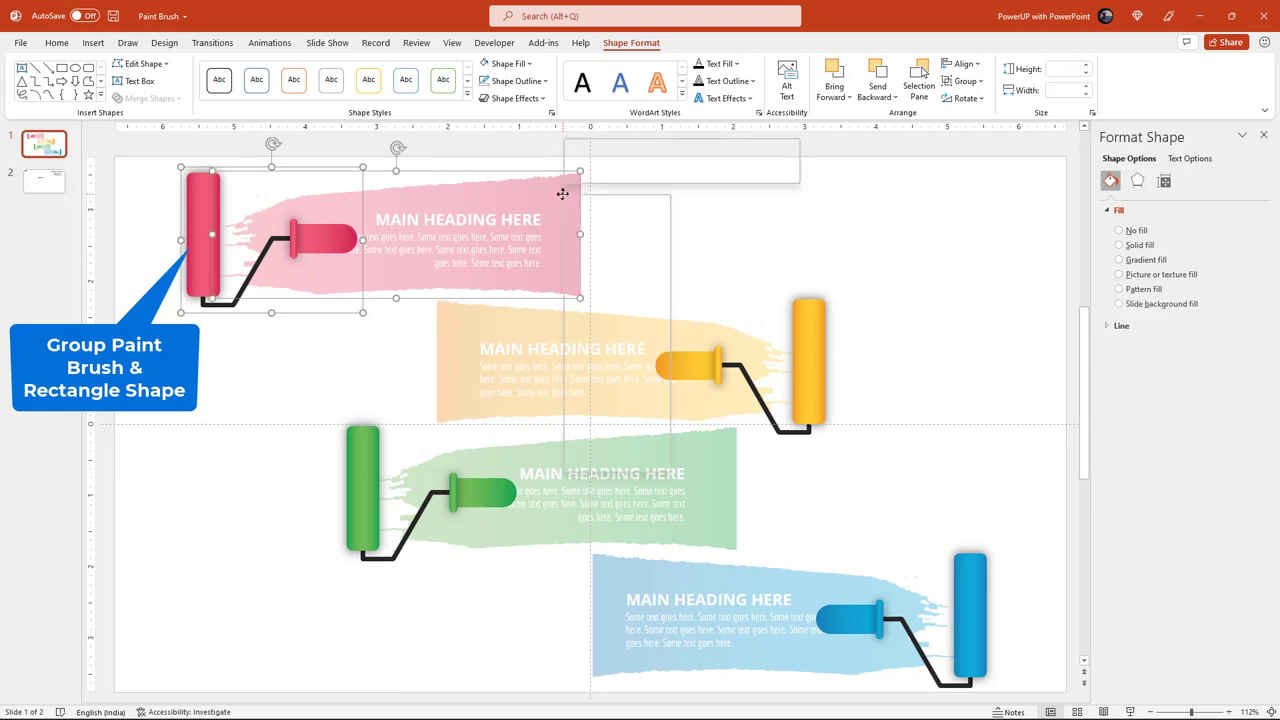
click(706, 287)
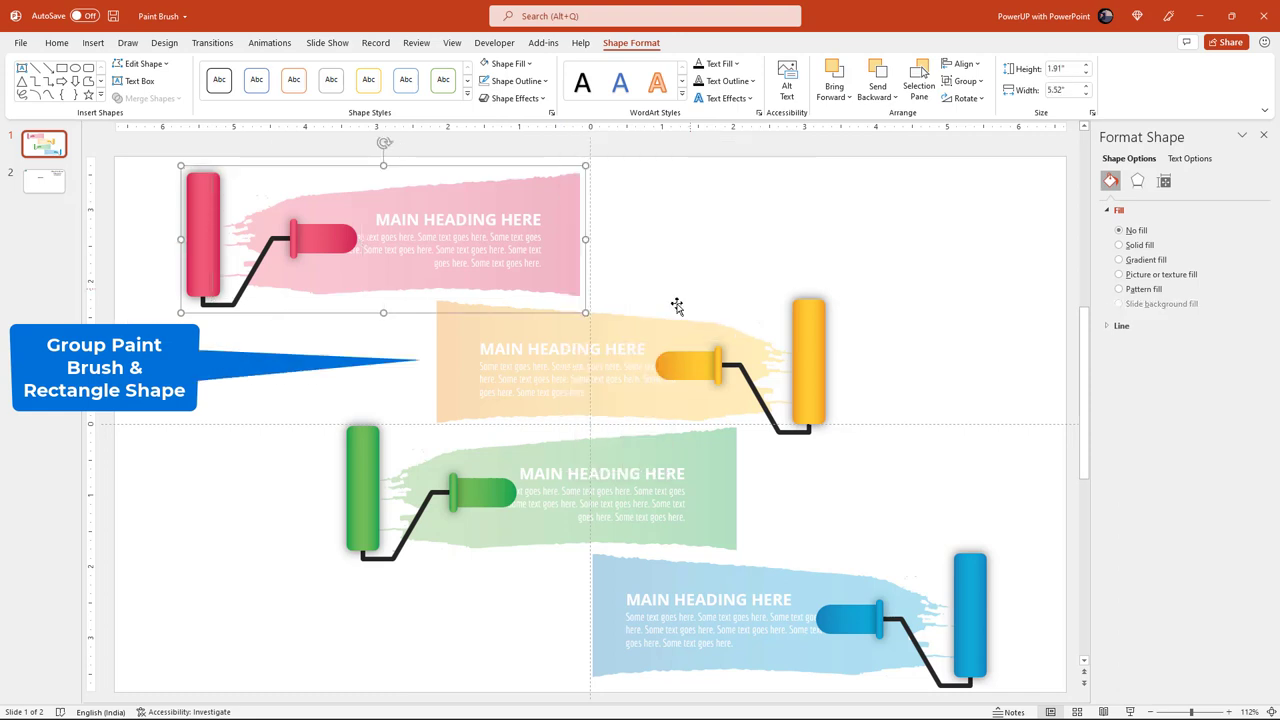
click(808, 357)
shift+click(461, 321)
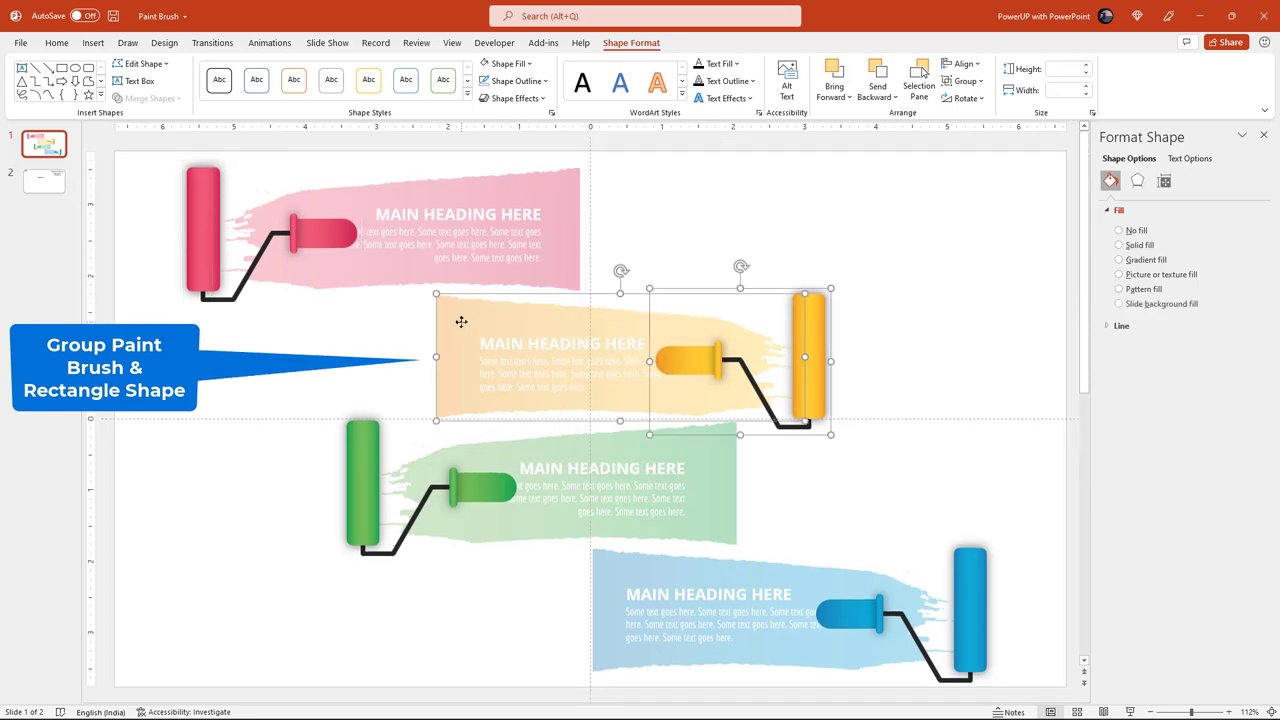
right_click(463, 329)
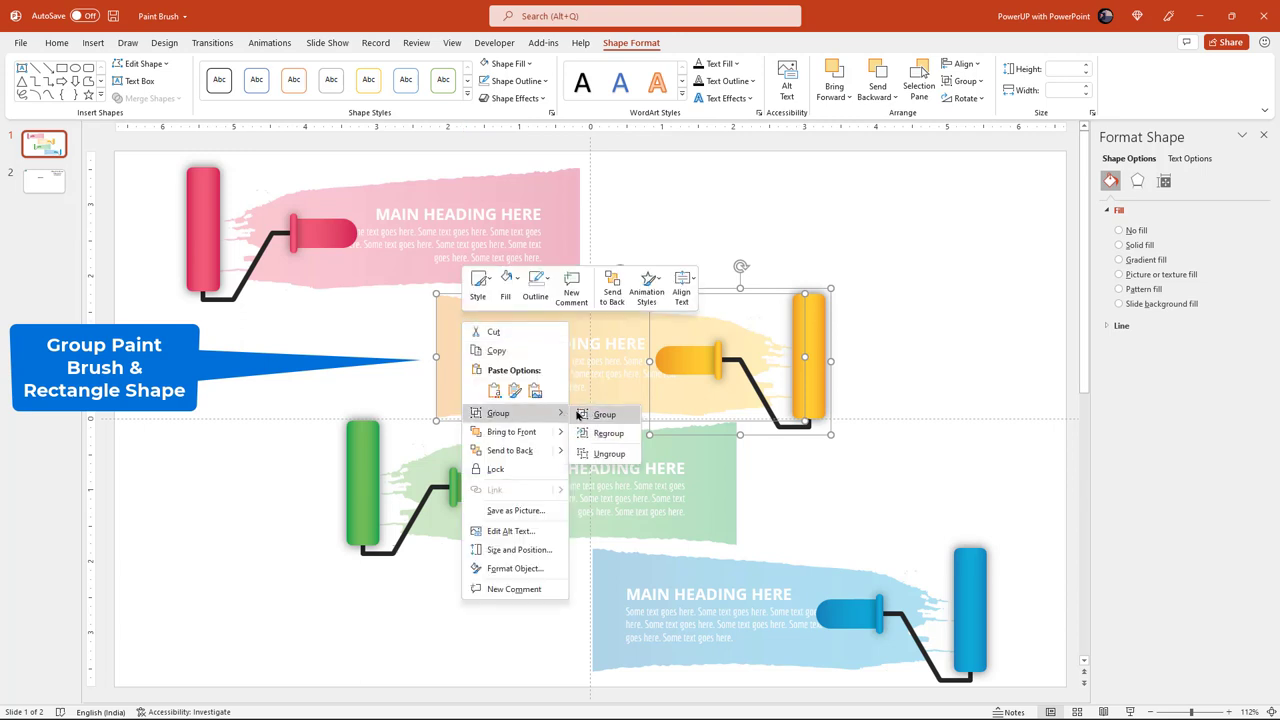
click(591, 416)
- Group the green and blue rollers each with their own overlay rectangles
click(365, 460)
shift+click(488, 452)
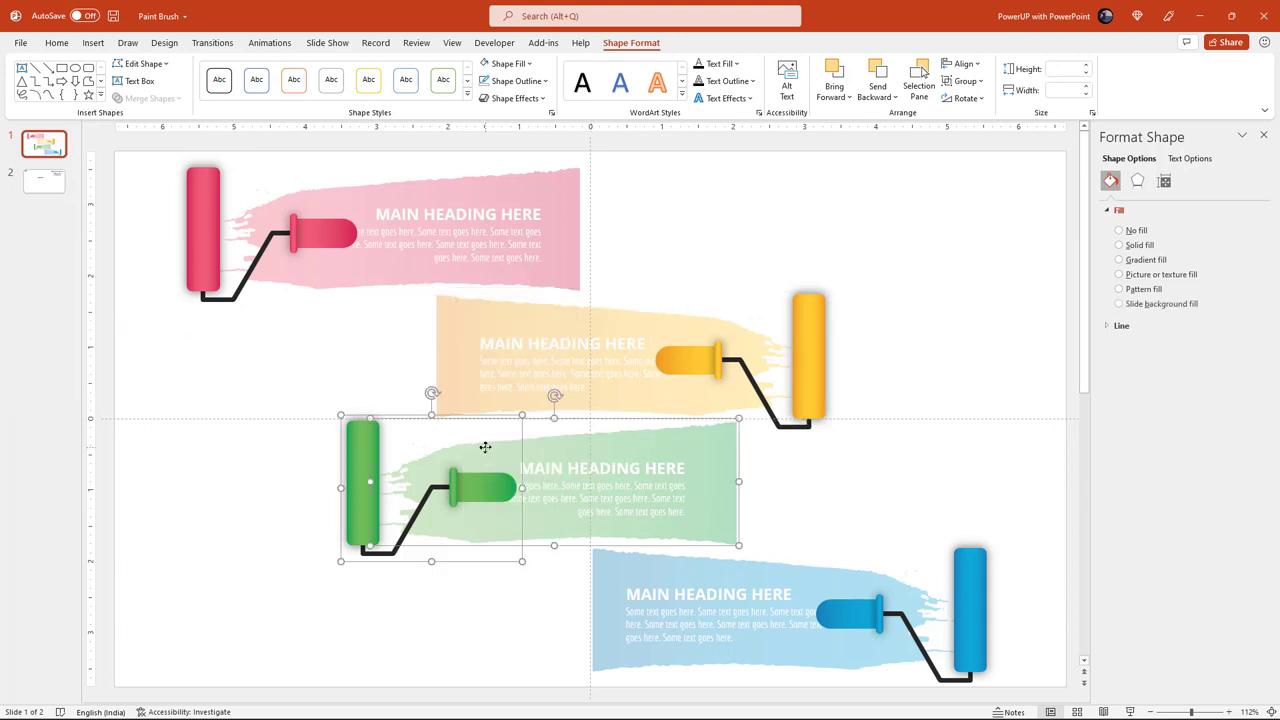
right_click(488, 452)
click(615, 261)
click(962, 595)
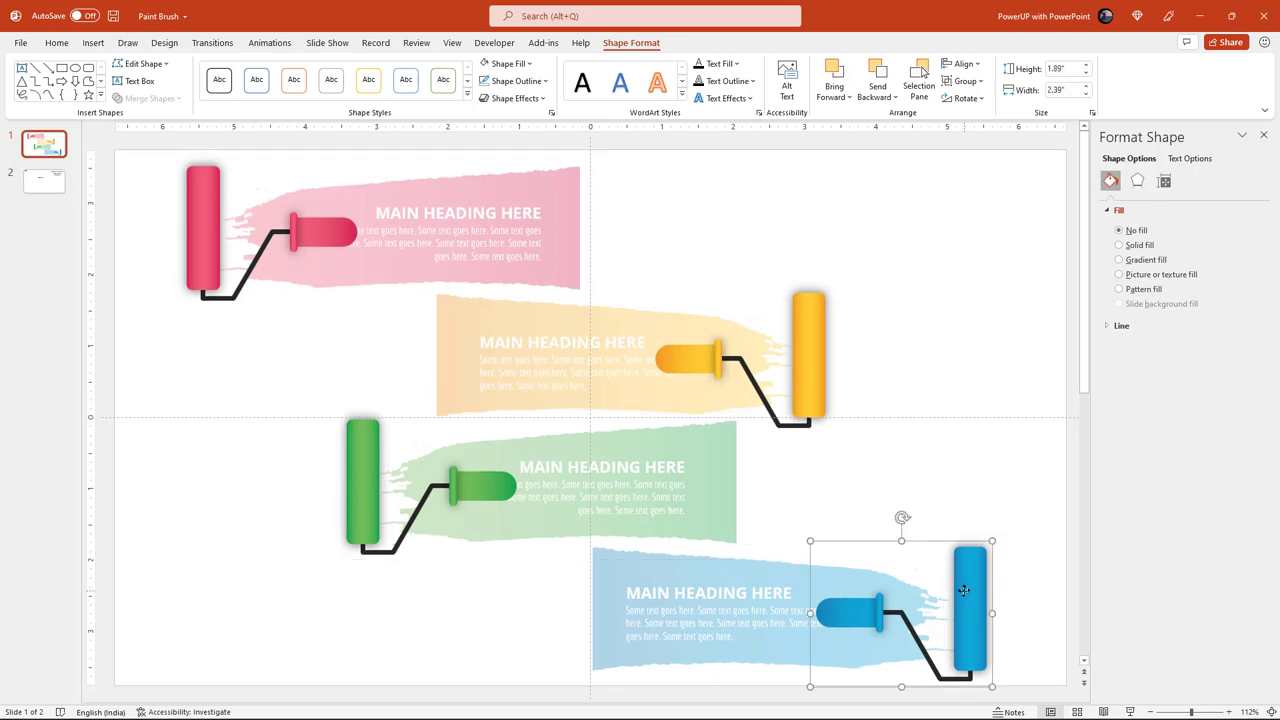
shift+click(780, 573)
right_click(780, 573)
click(908, 382)
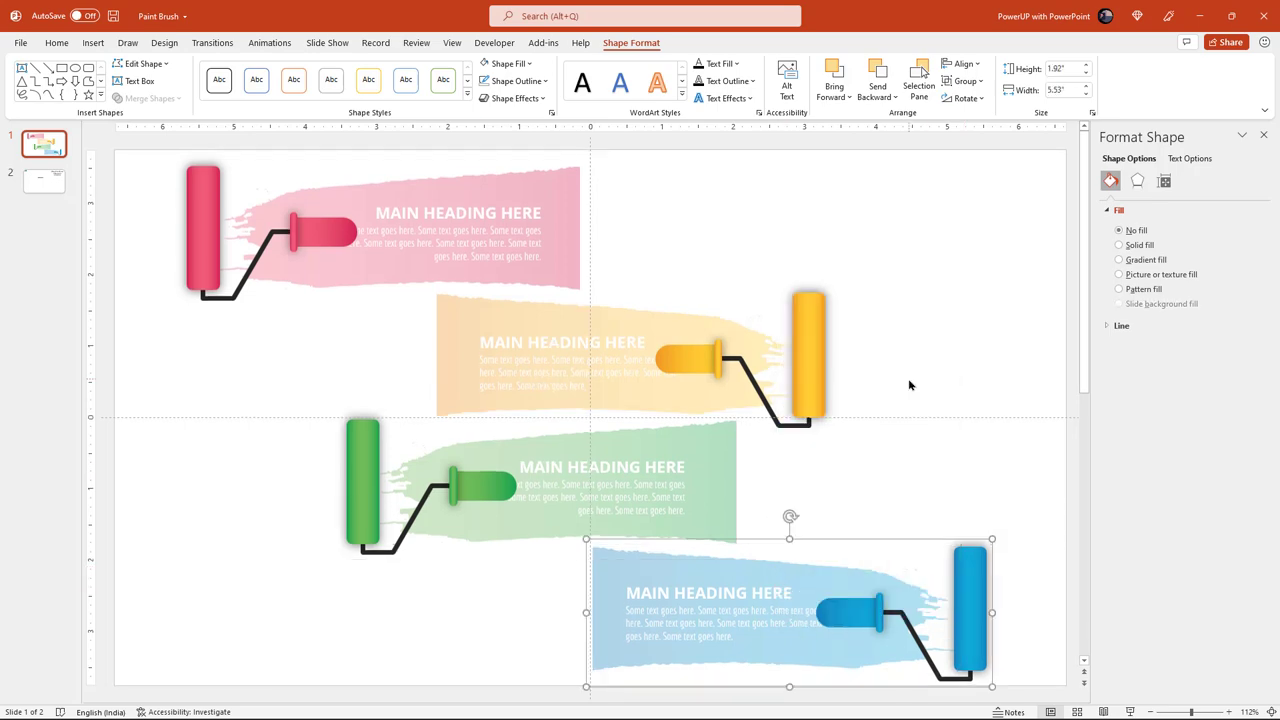
click(893, 421)
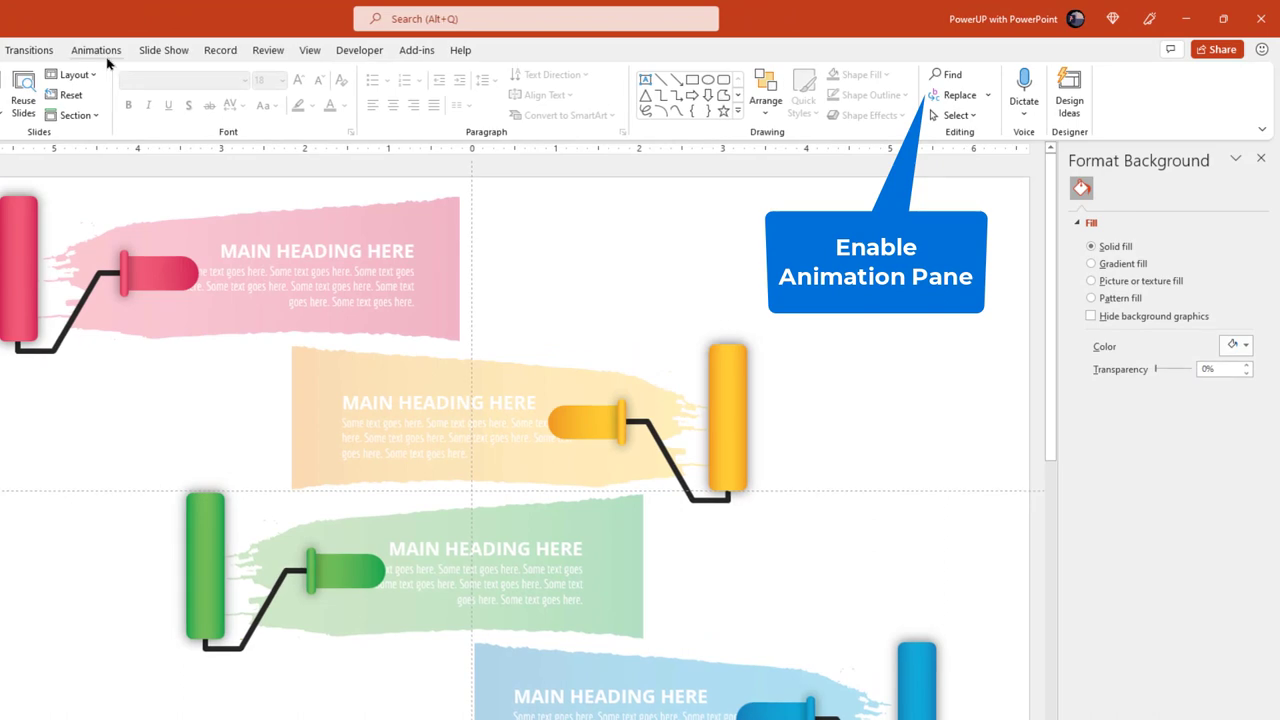
- Open and widen the Animation Pane, then give the pink roller group a Lines motion path
click(105, 58)
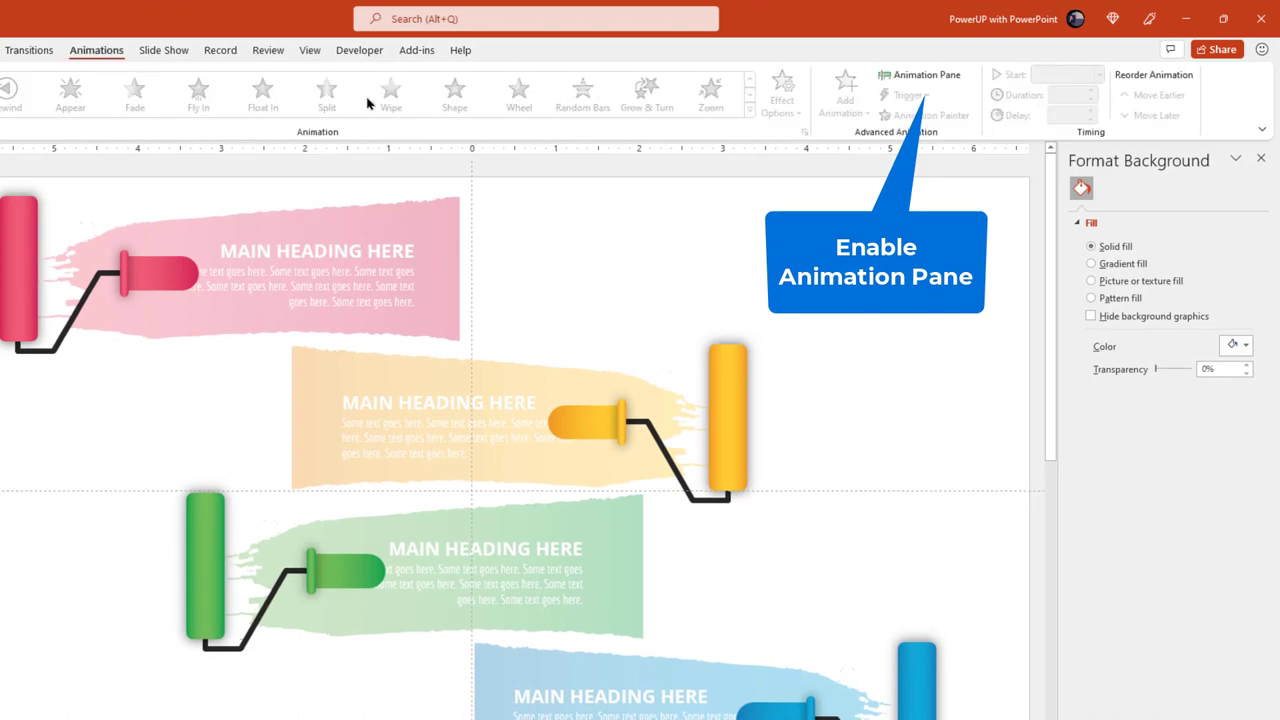
click(908, 78)
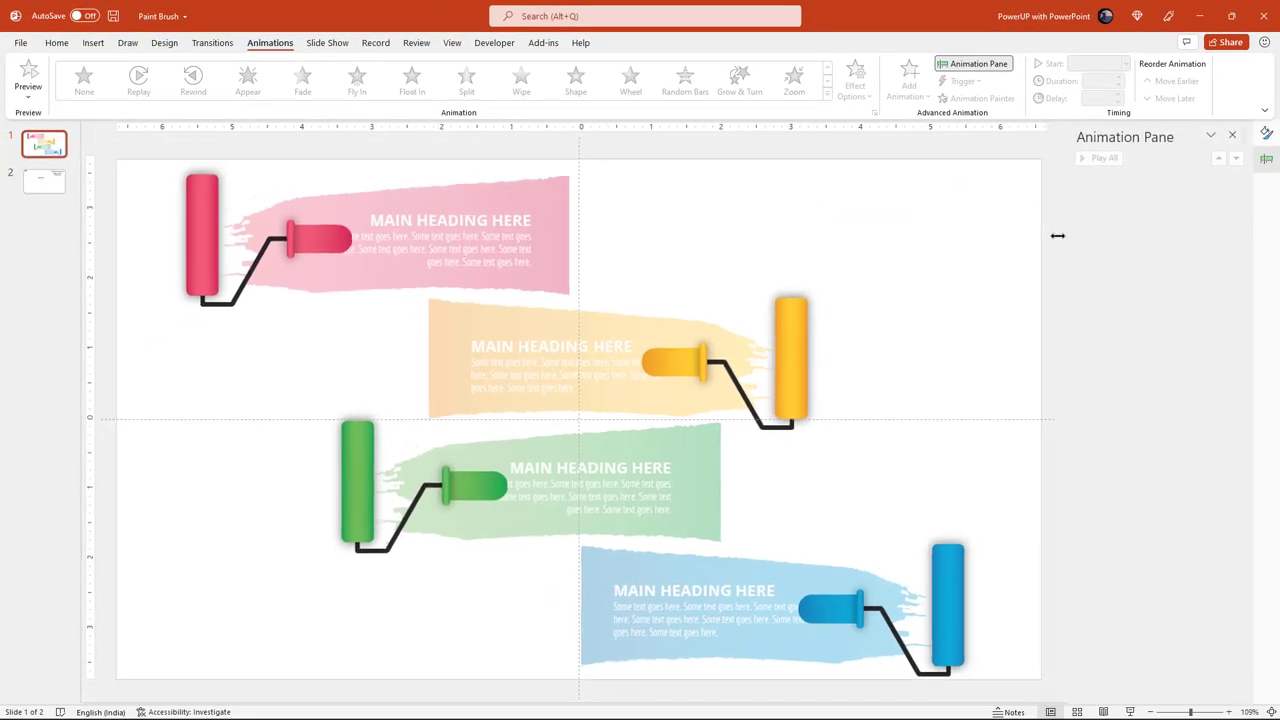
drag(1057, 235, 963, 244)
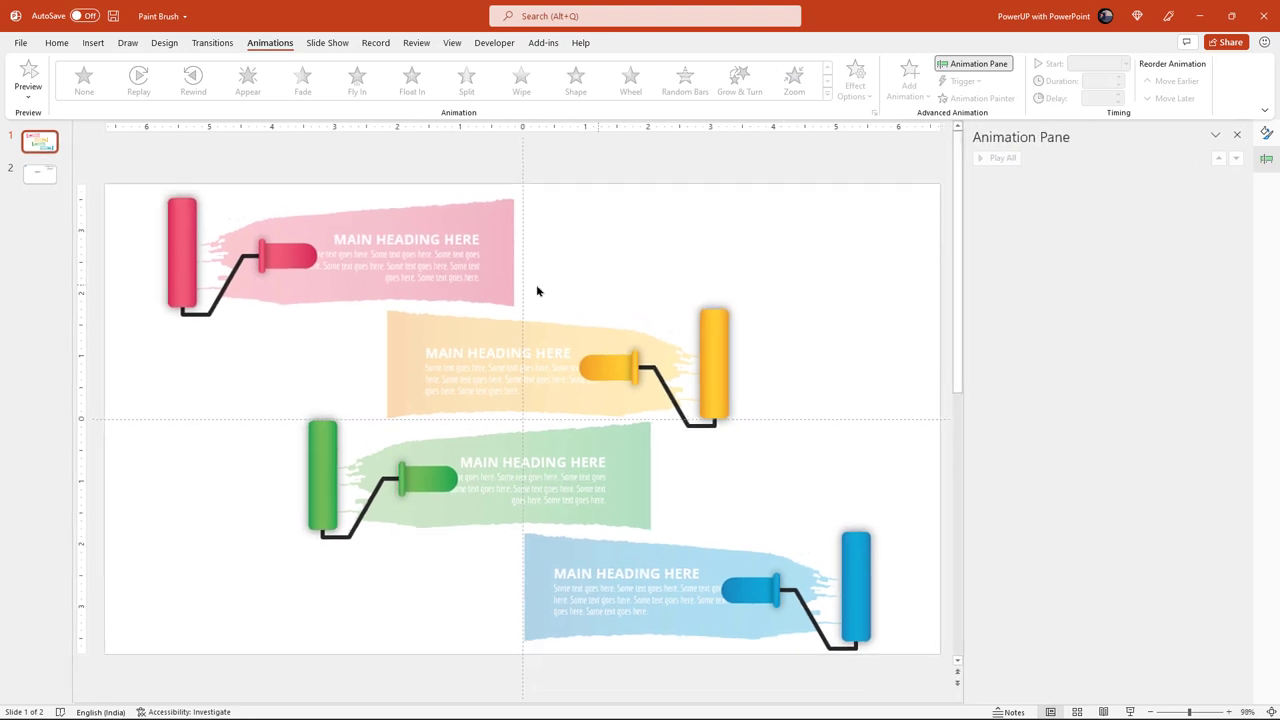
click(177, 255)
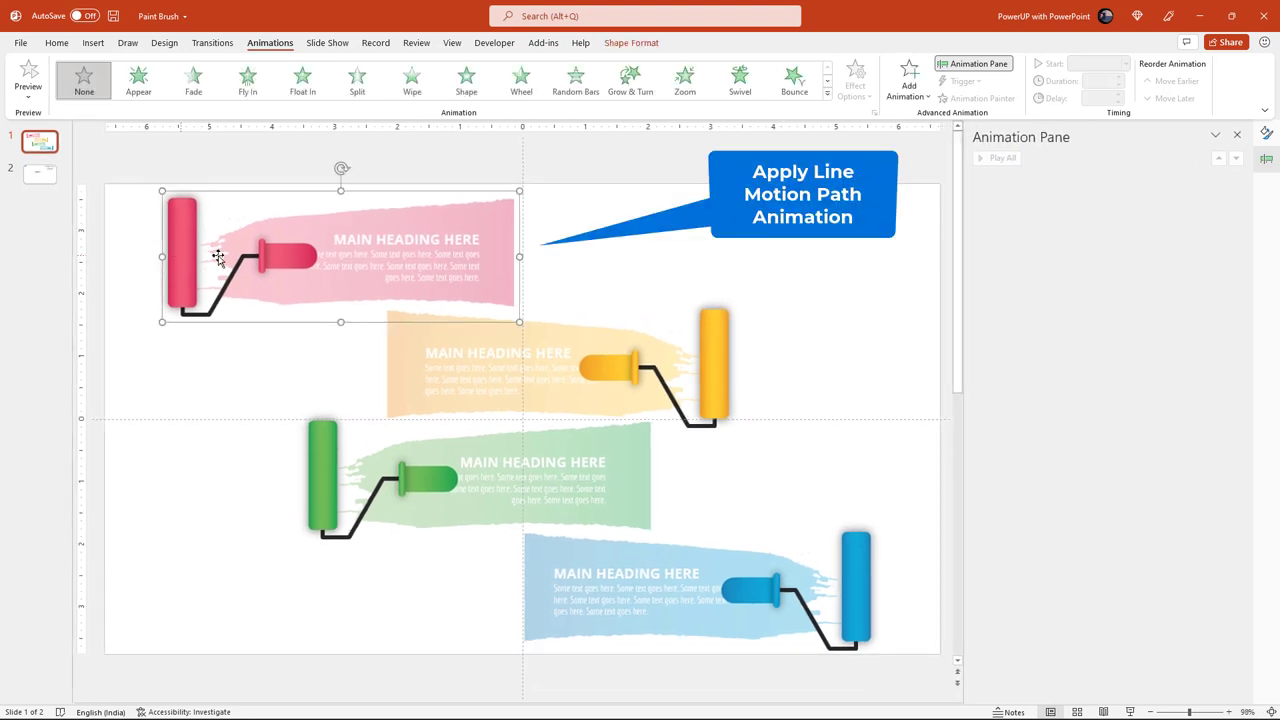
click(826, 94)
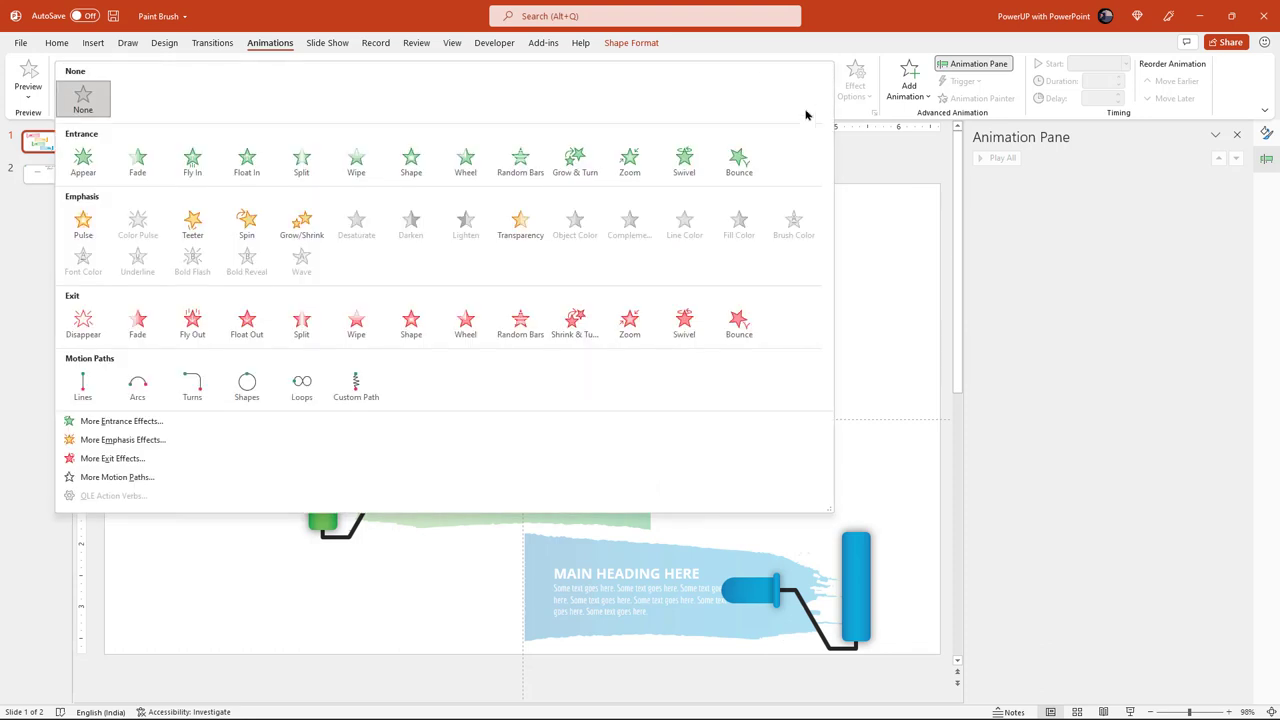
click(84, 390)
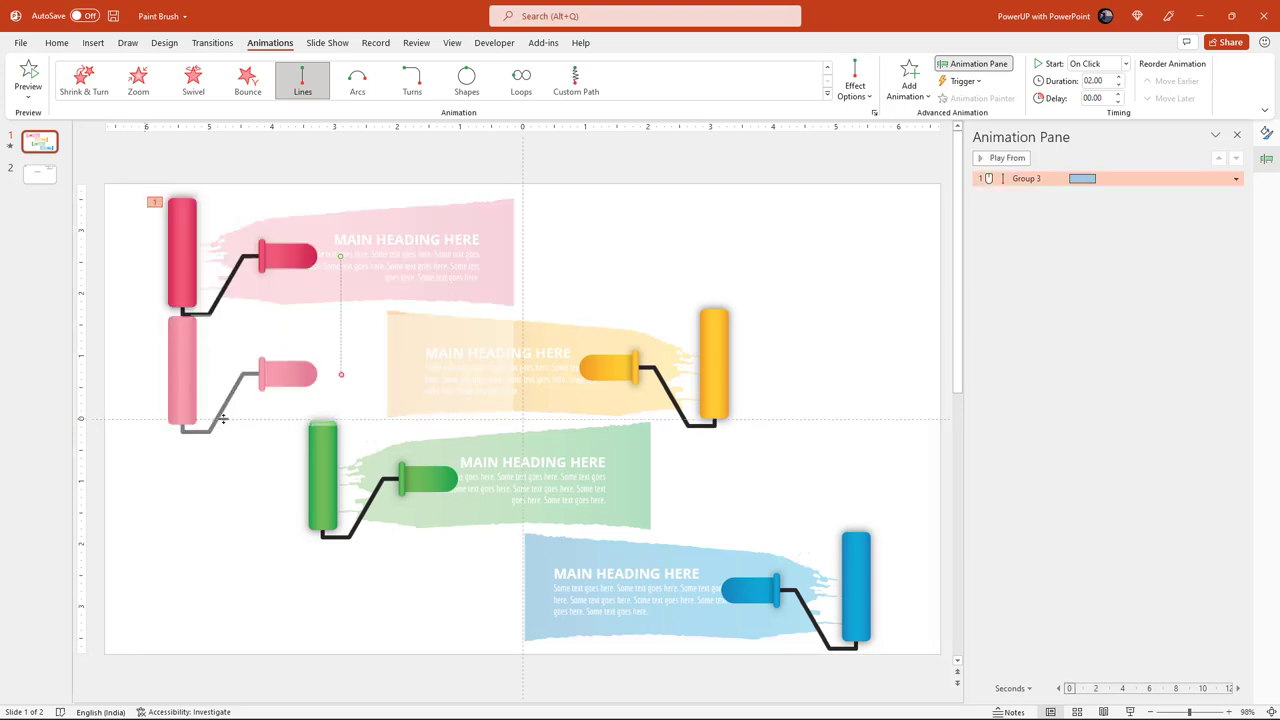
- Drag the pink path's end point right past the stroke and level it with the start point
mouse_move(341, 374)
mouse_down()
mouse_move(608, 266)
mouse_move(673, 254)
mouse_up()
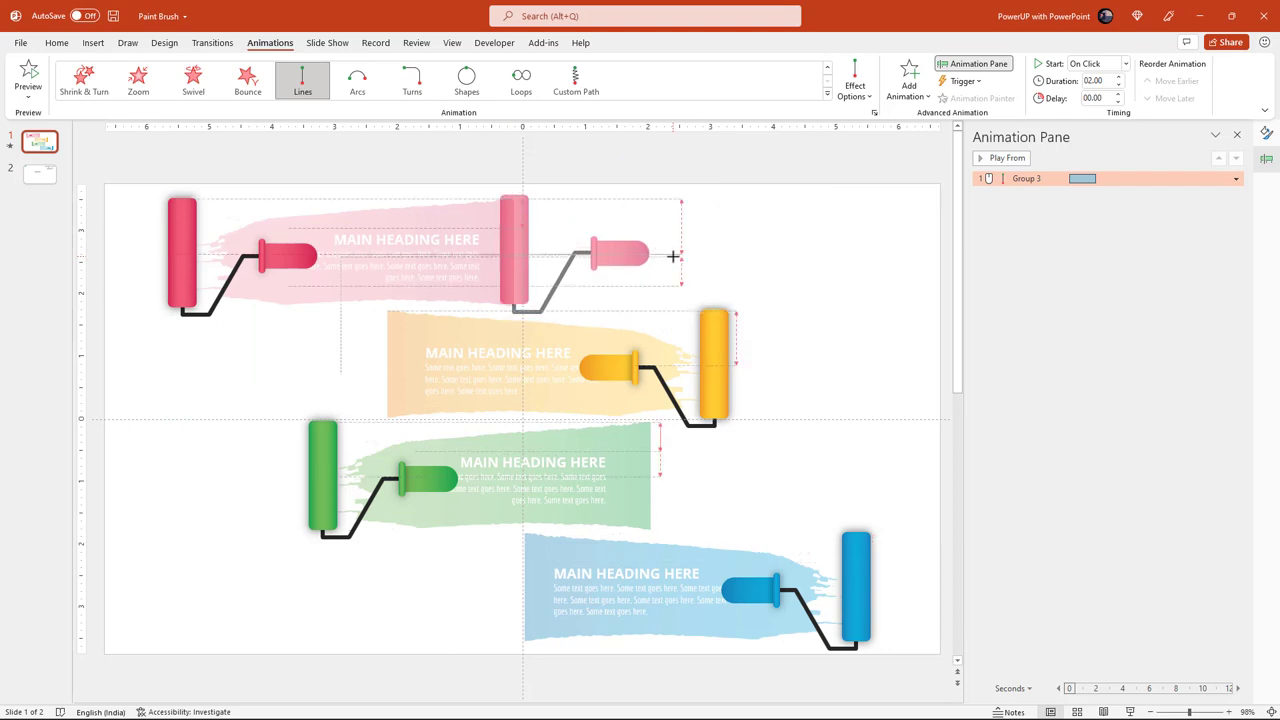
scroll(657, 268, up, 3)
scroll(657, 268, up, 3)
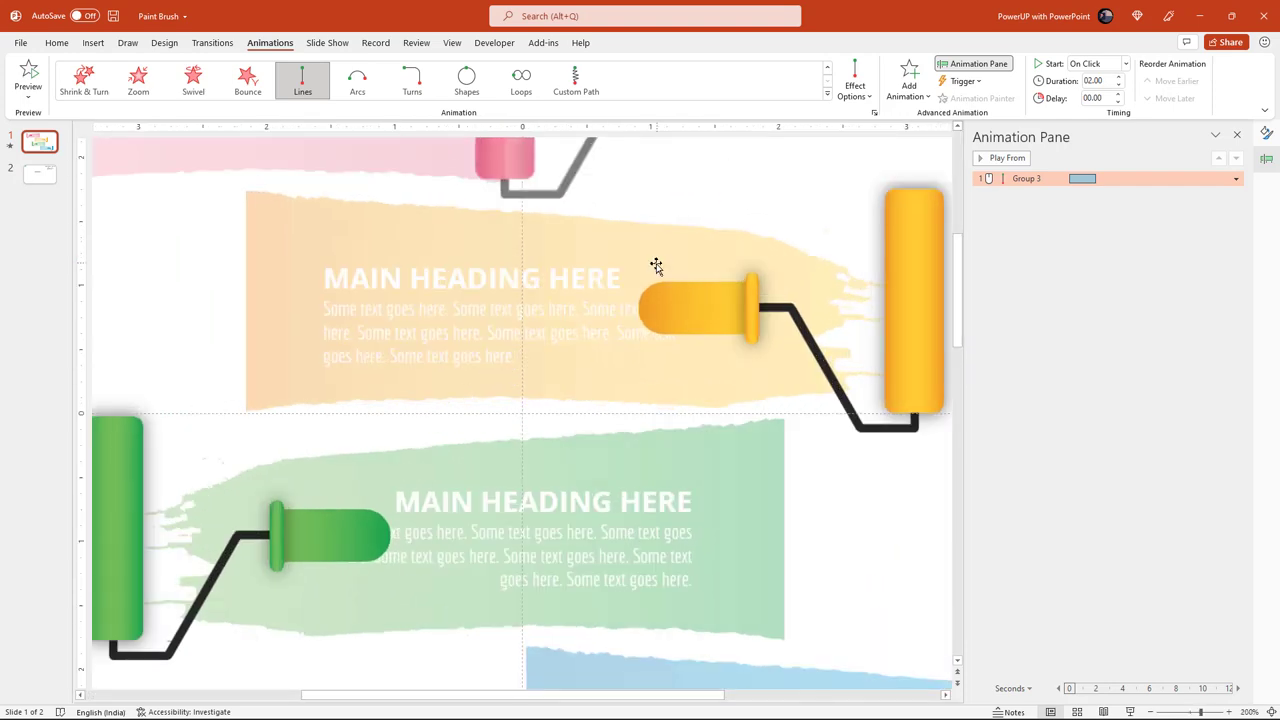
scroll(656, 266, up, 3)
scroll(656, 266, up, 1)
scroll(657, 276, up, 1)
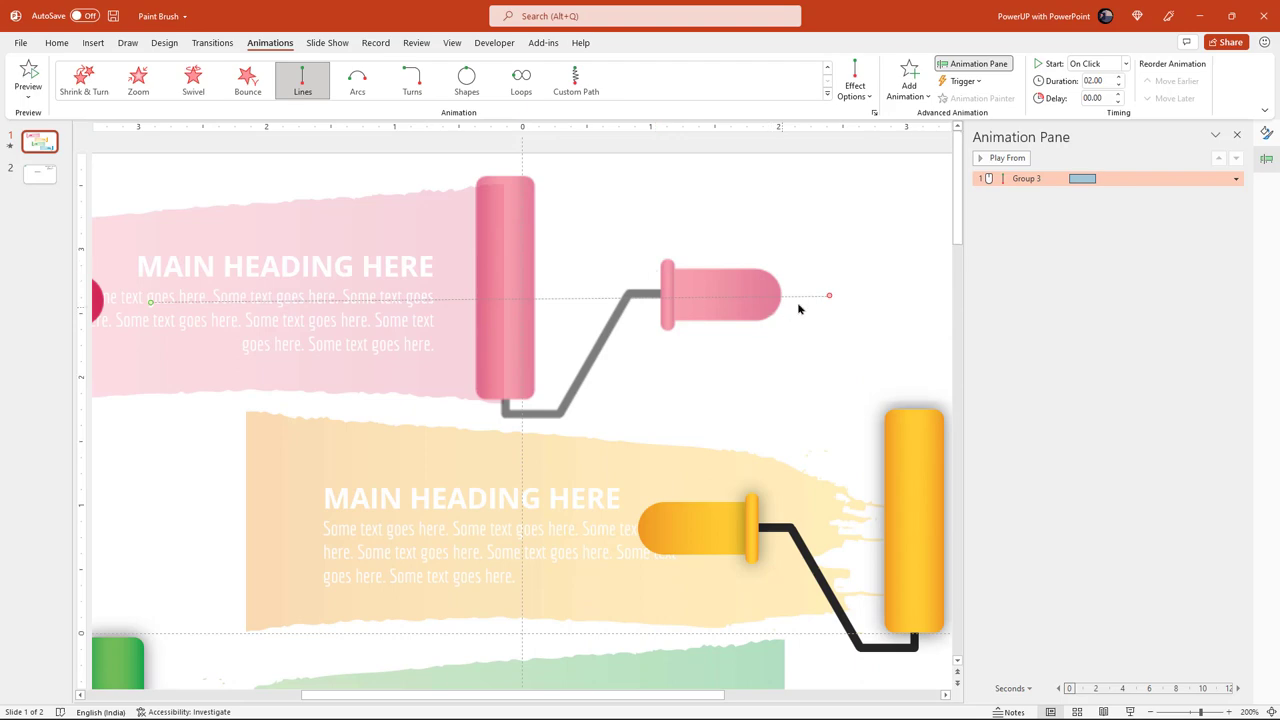
drag(826, 294, 832, 302)
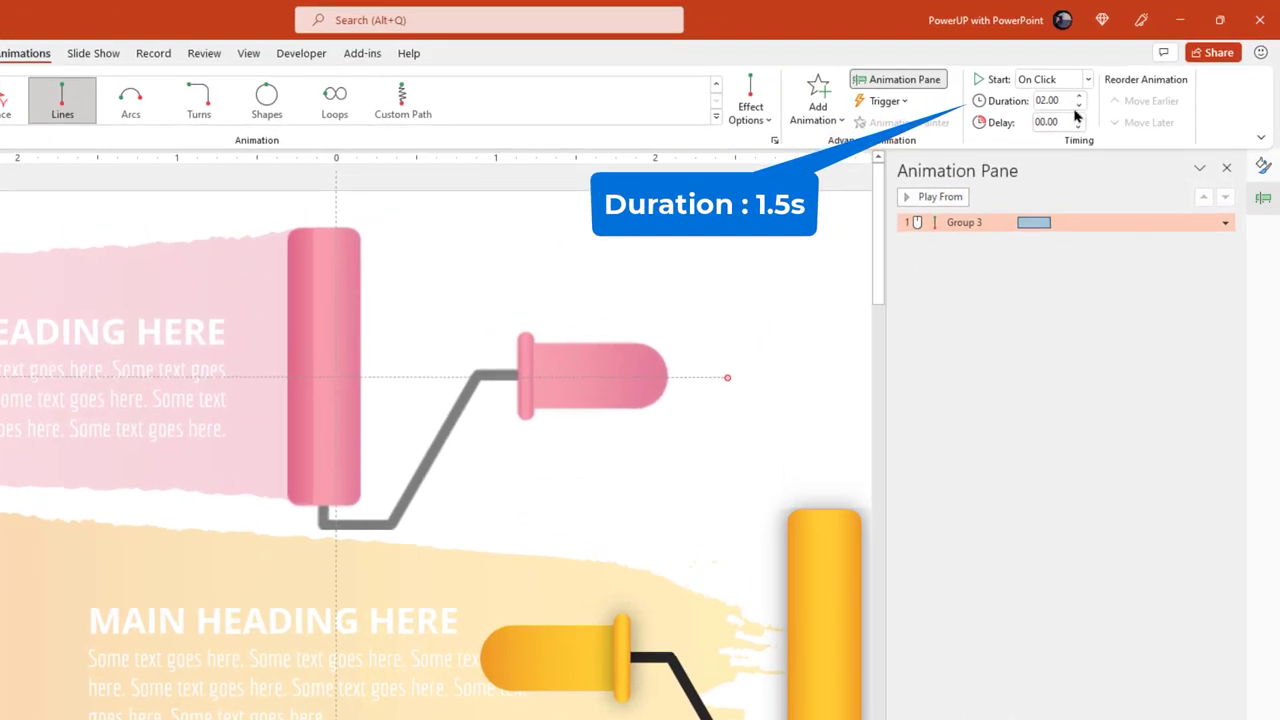
- Set the pink roller animation's smooth start to 1 second in Effect Options
click(1225, 222)
click(1150, 302)
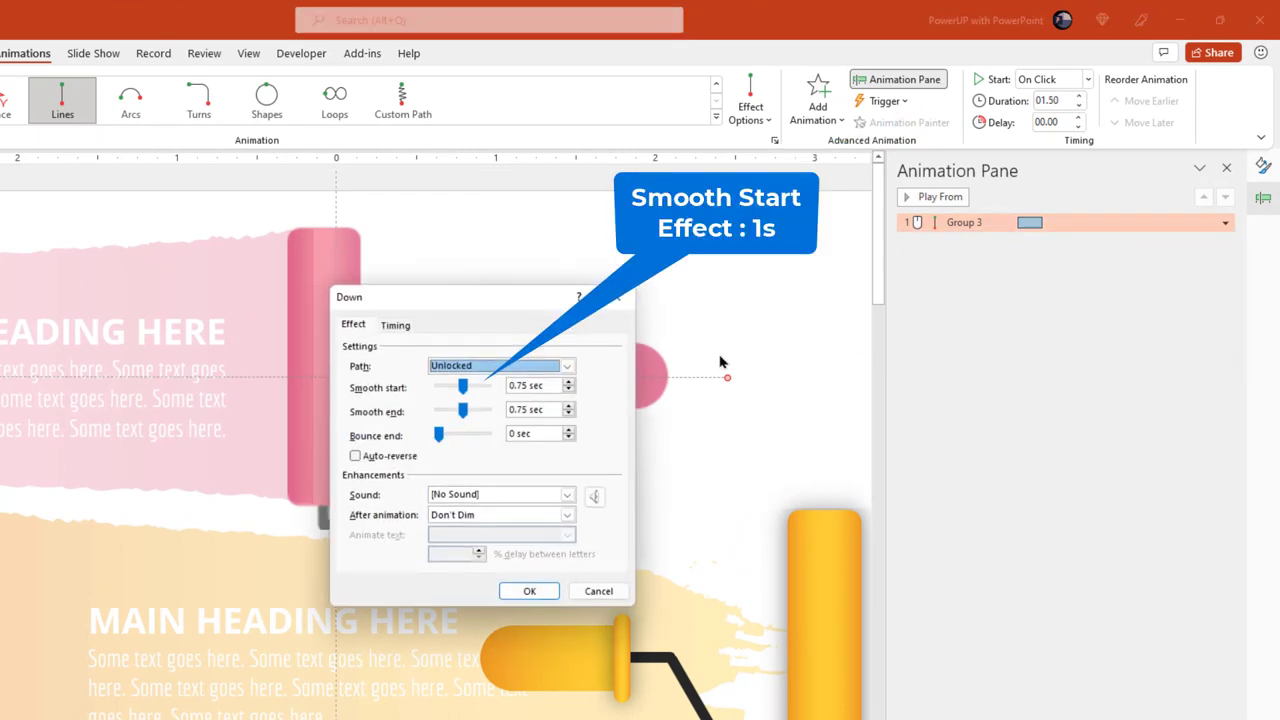
drag(555, 385, 492, 388)
text(1)
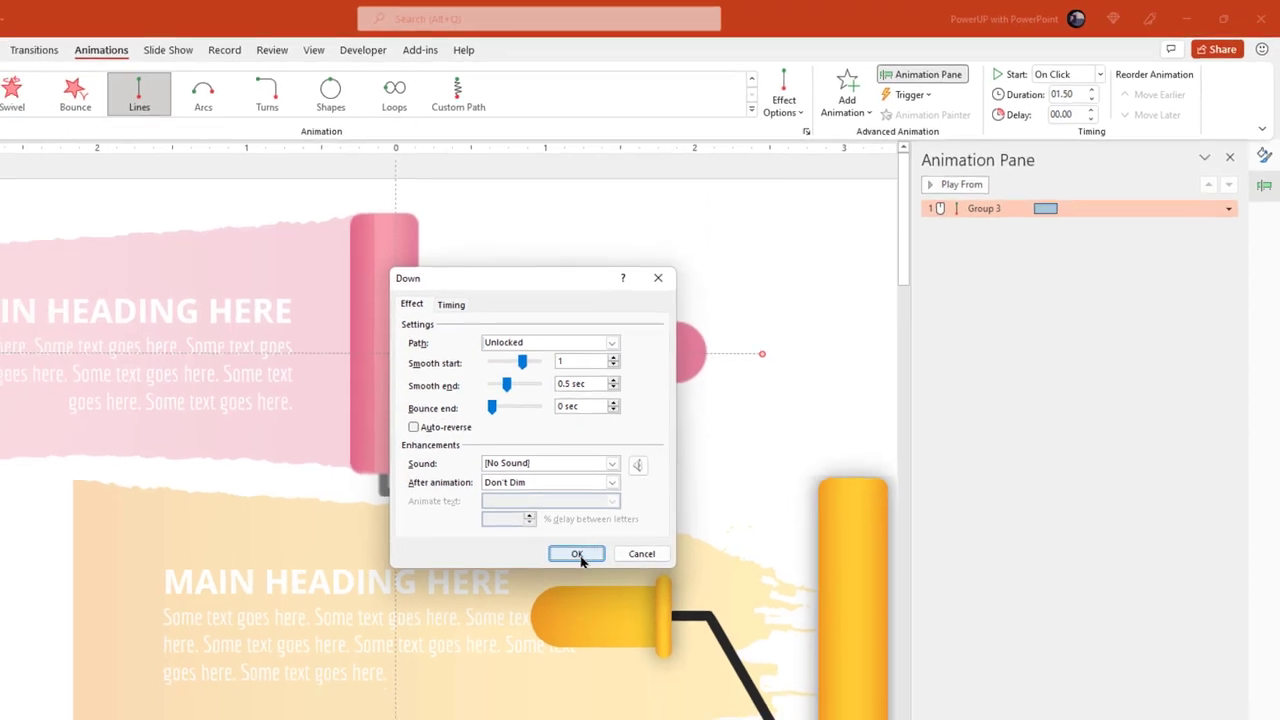
click(543, 591)
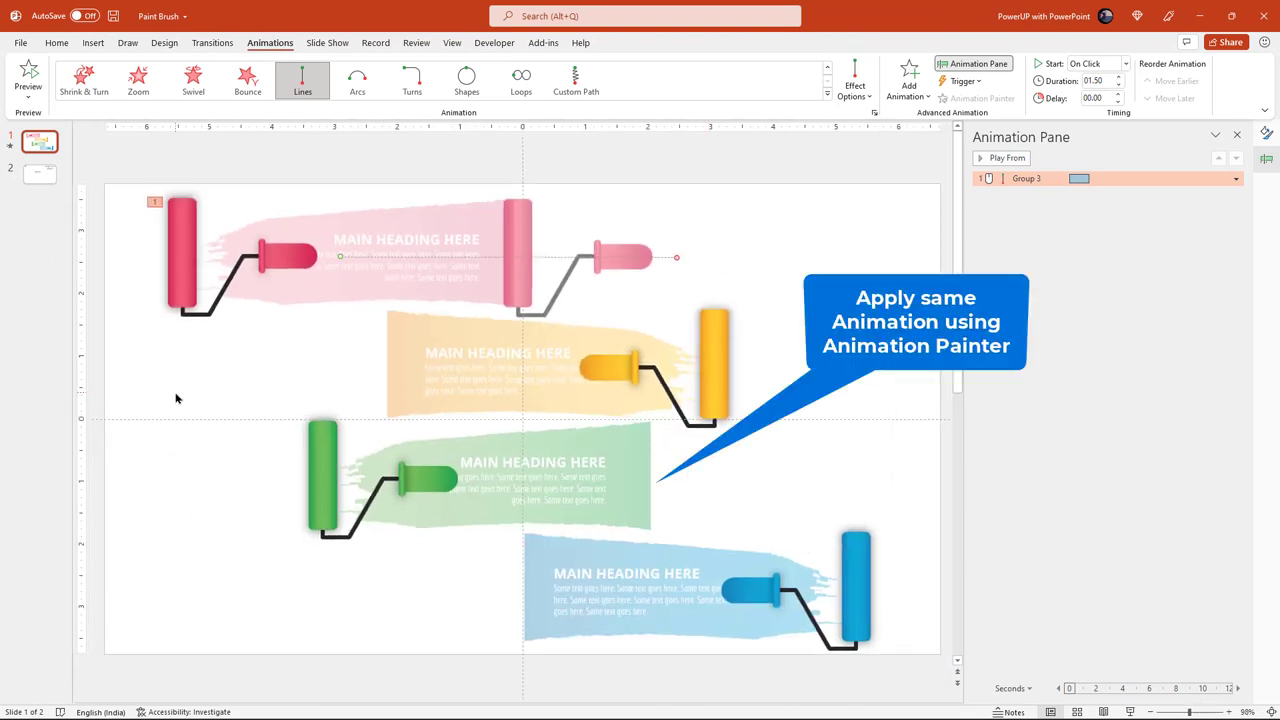
- Pick up the pink roller group's animation with Animation Painter
click(179, 398)
click(179, 257)
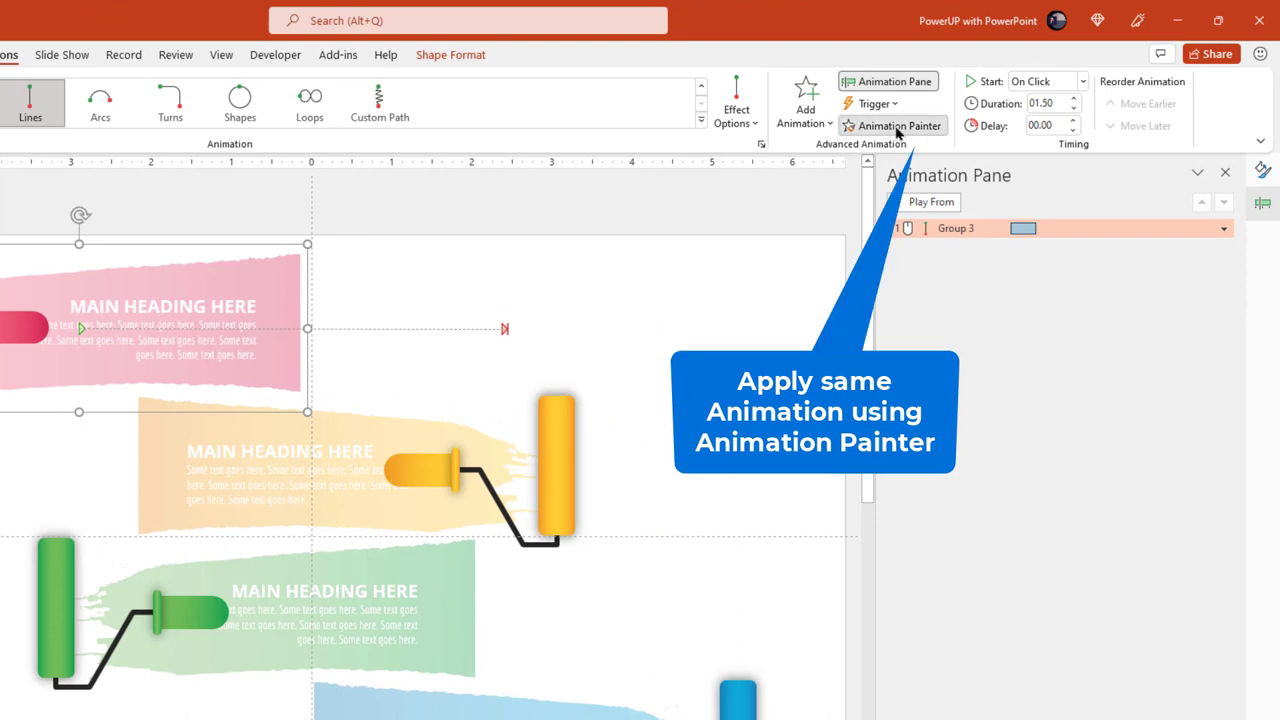
click(897, 128)
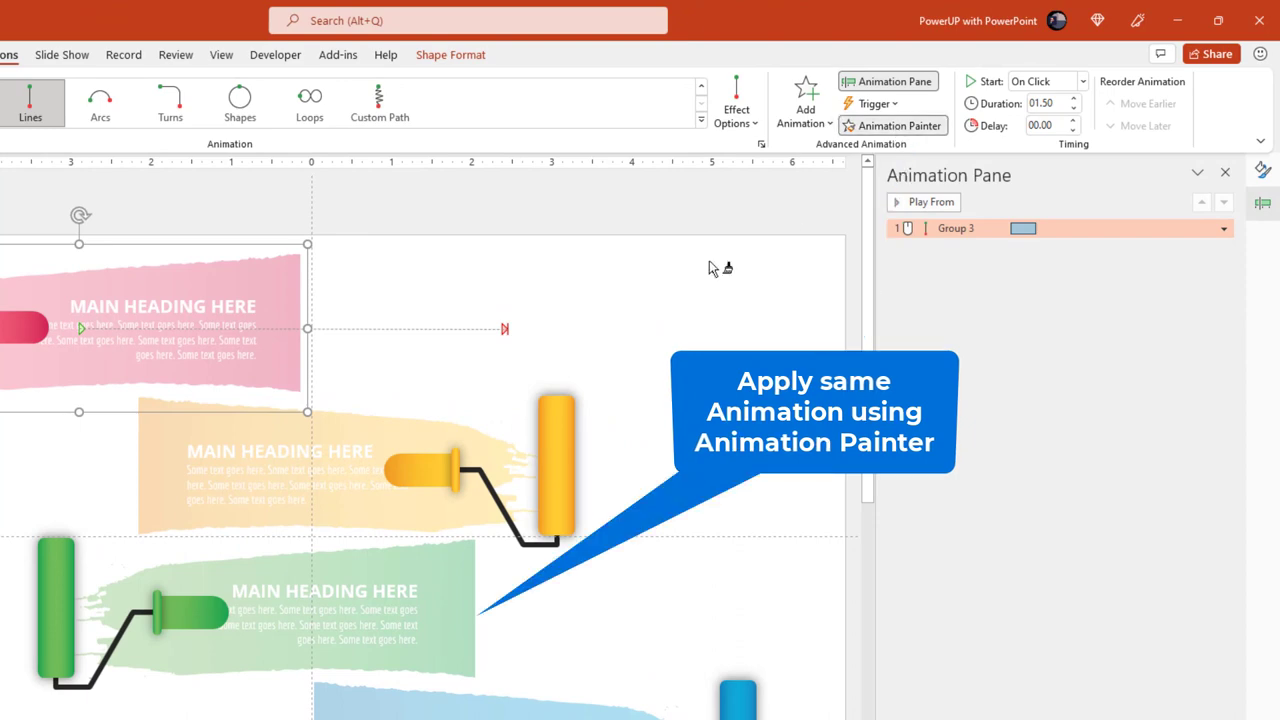
- Paint the pink roller's animation onto the green group and give the yellow group a Lines motion path
click(56, 607)
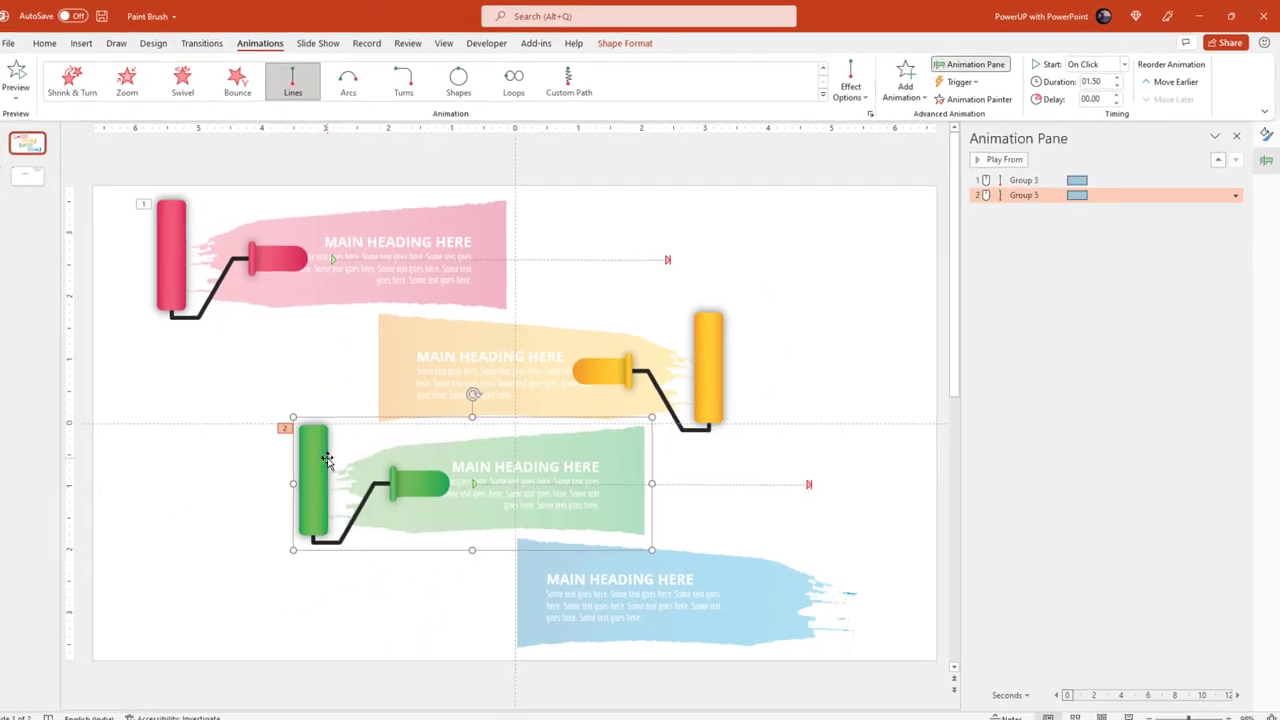
click(717, 337)
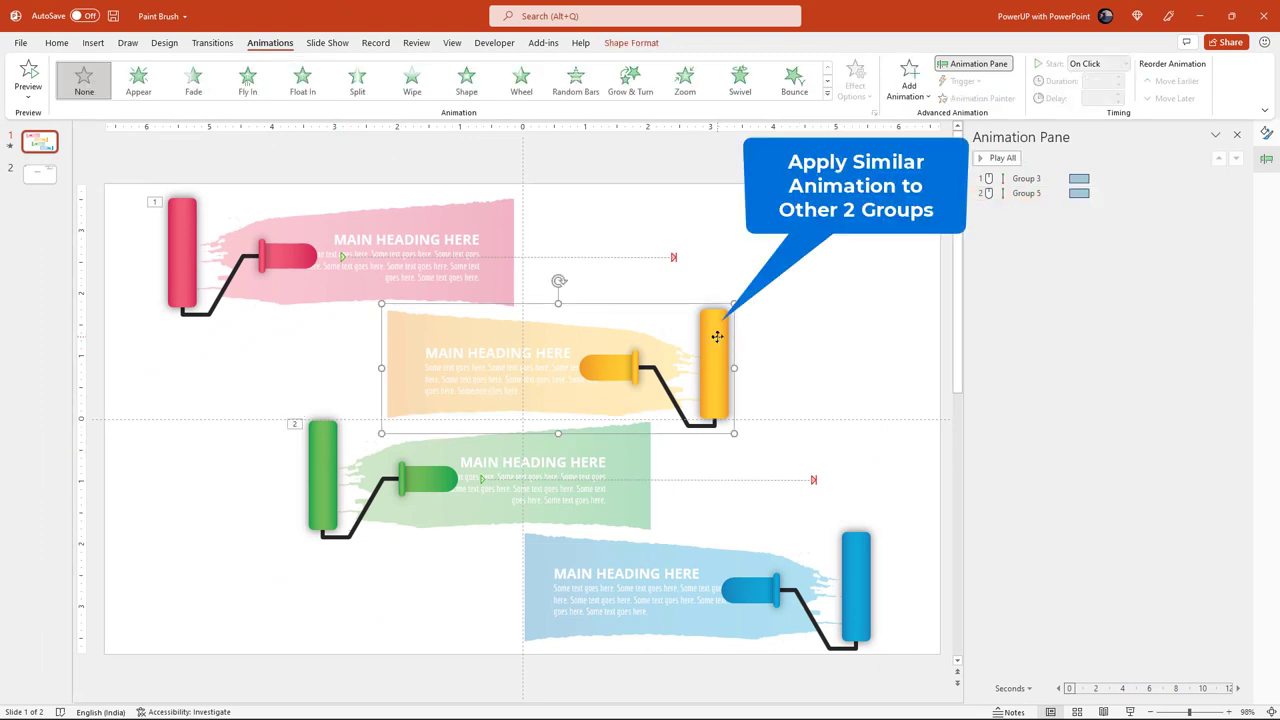
click(827, 97)
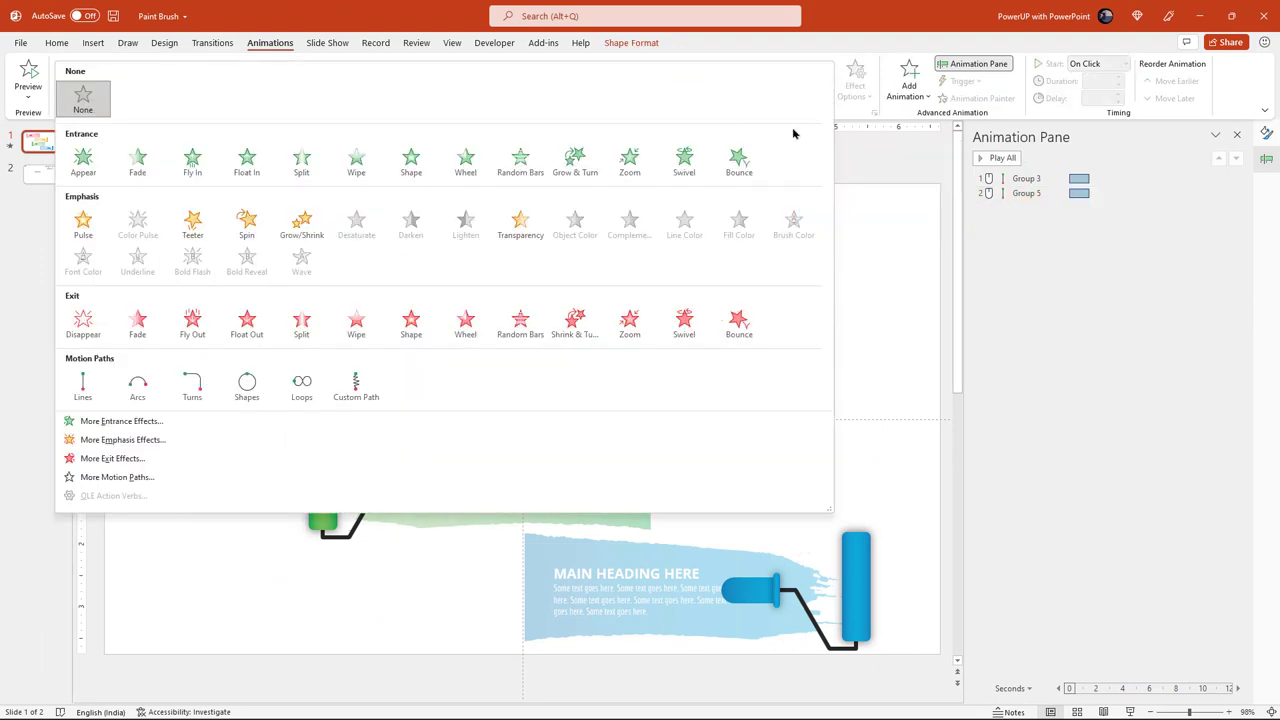
click(92, 390)
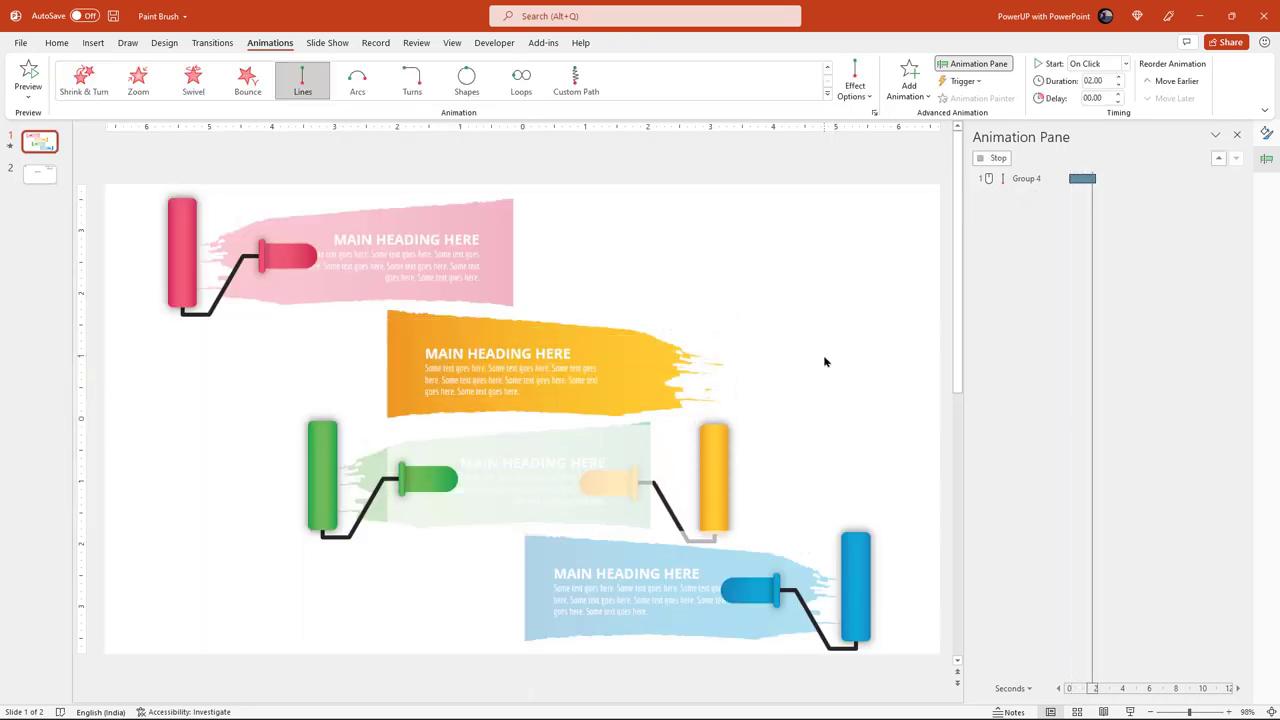
- Drag the yellow roller's motion path end point left, past the start of the yellow stroke
click(557, 486)
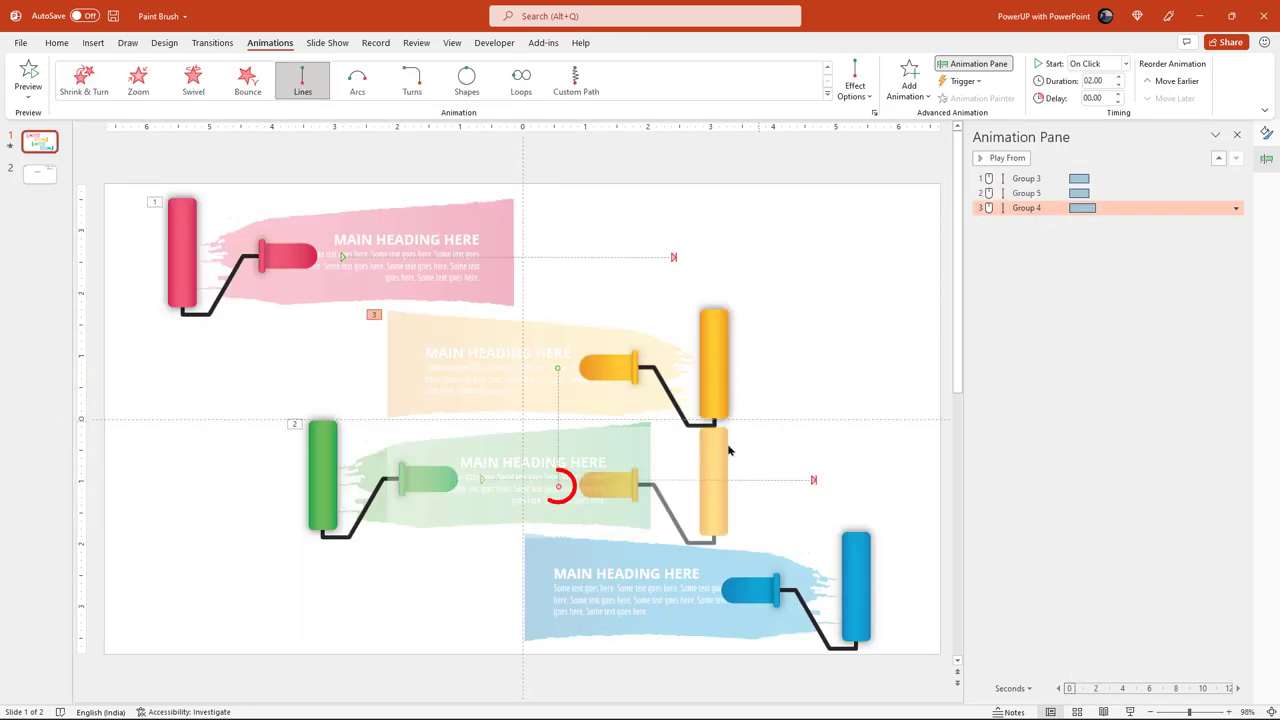
drag(557, 486, 237, 369)
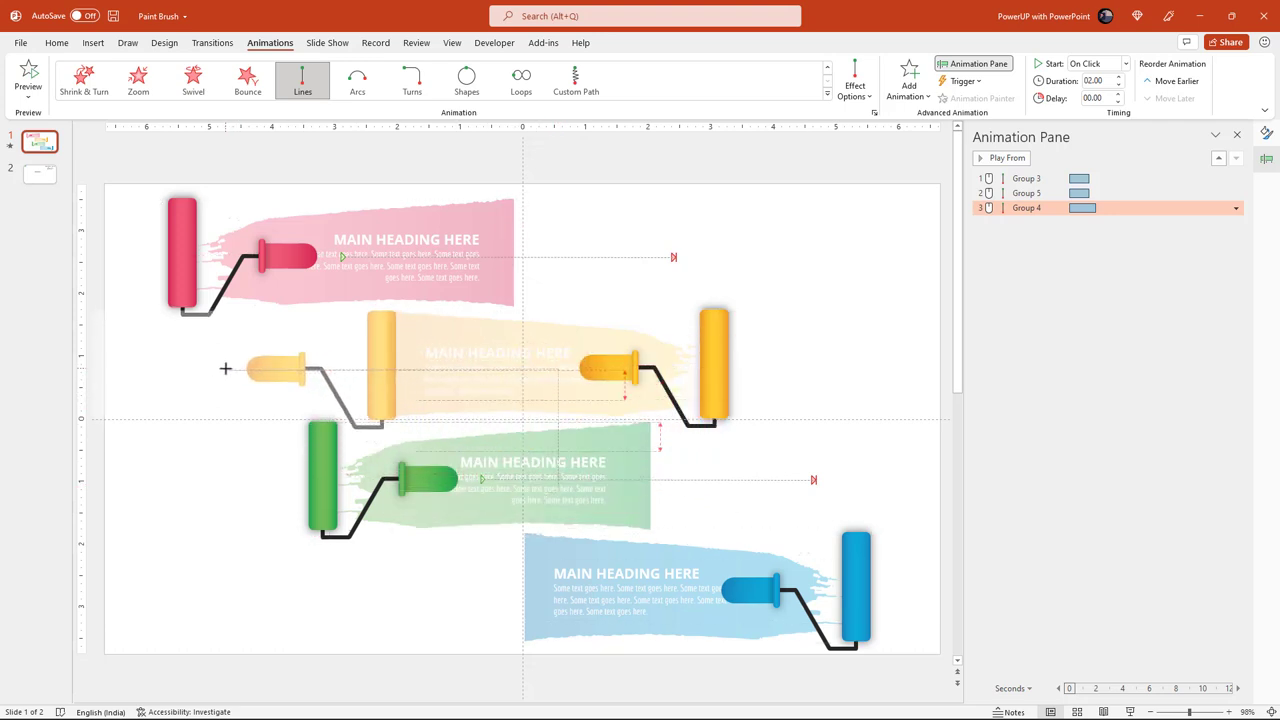
drag(237, 369, 228, 368)
ctrl+scroll(228, 368, up, 2)
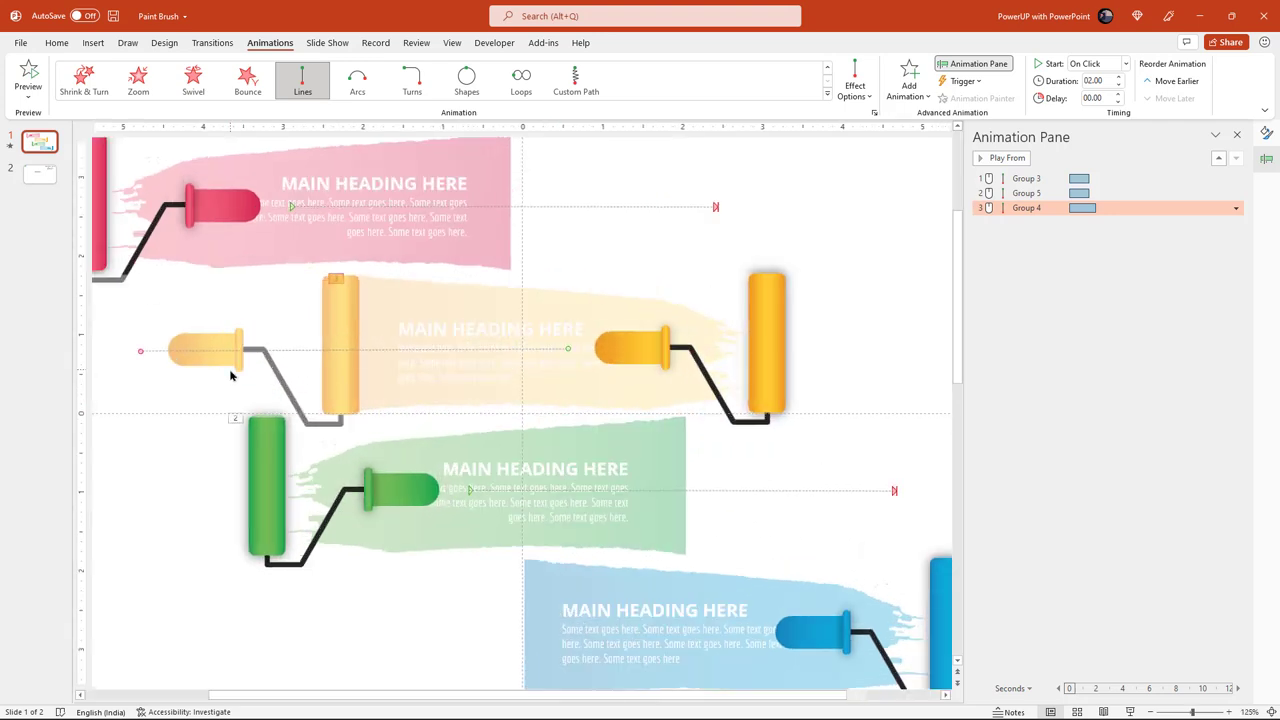
click(141, 349)
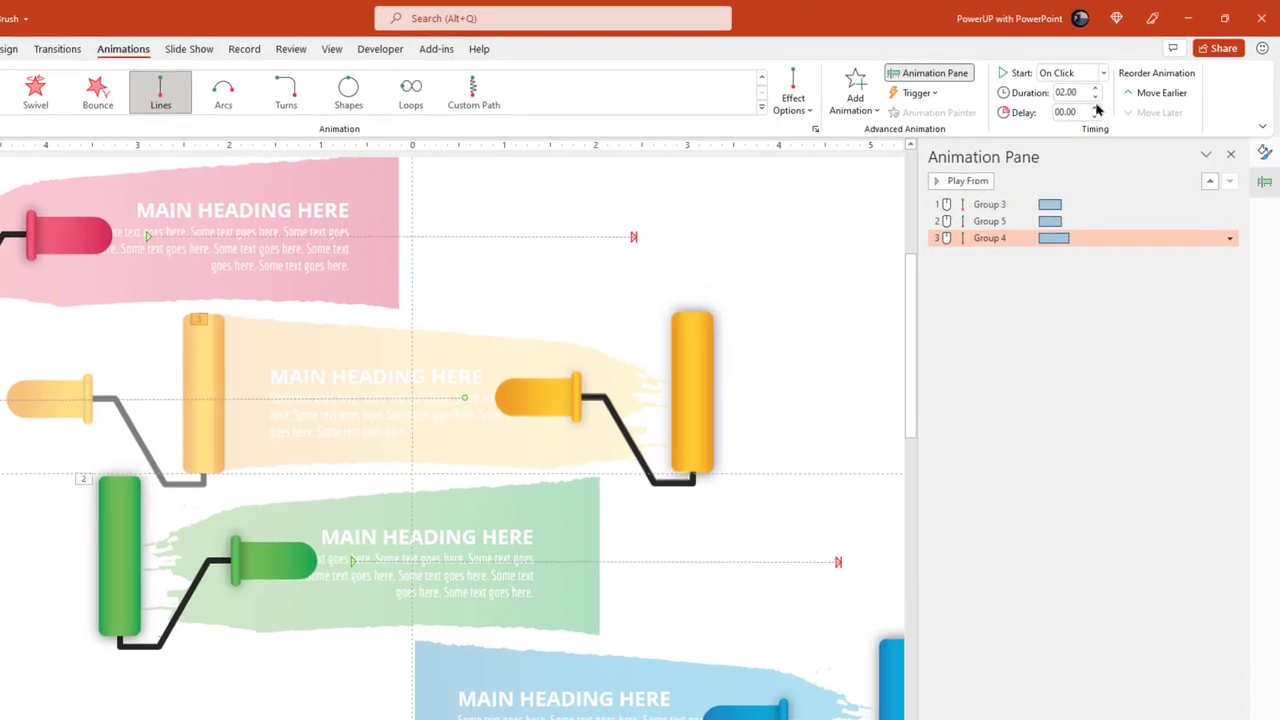
- Give the yellow roller's Group 4 animation a 1.5-second duration and a 1-second smooth start
click(1118, 88)
click(1229, 238)
click(1145, 311)
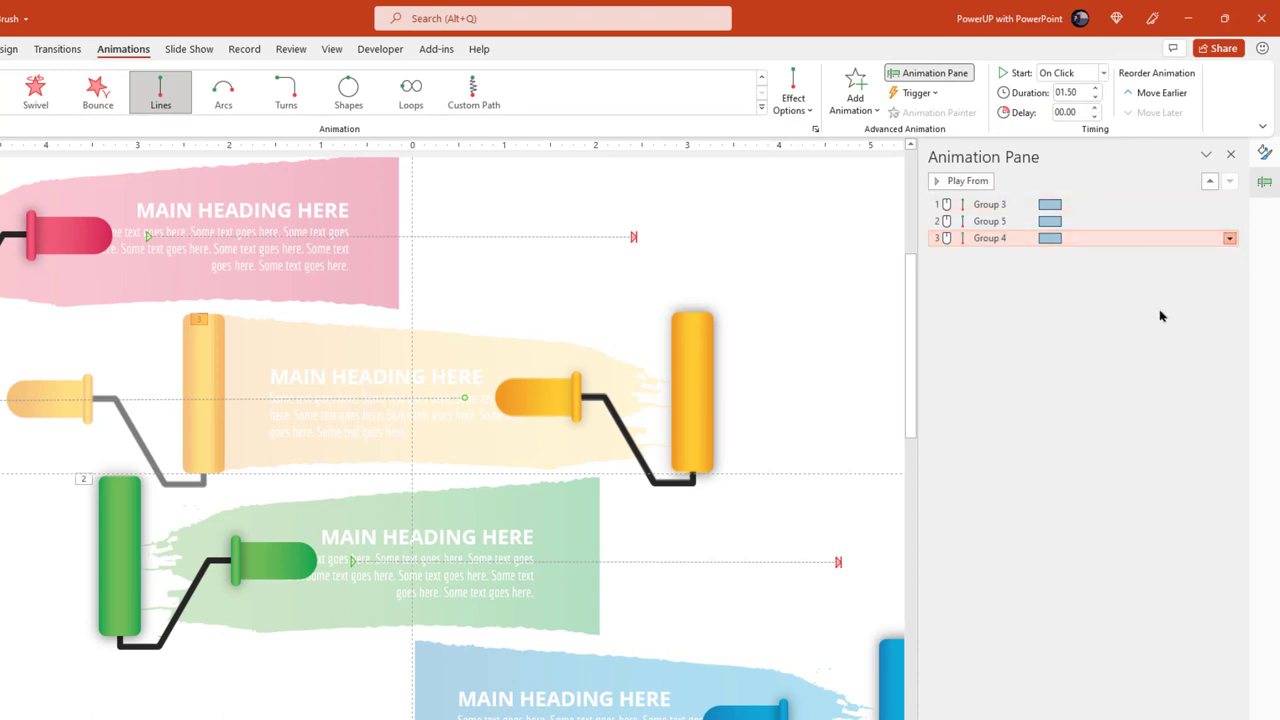
drag(608, 358, 556, 362)
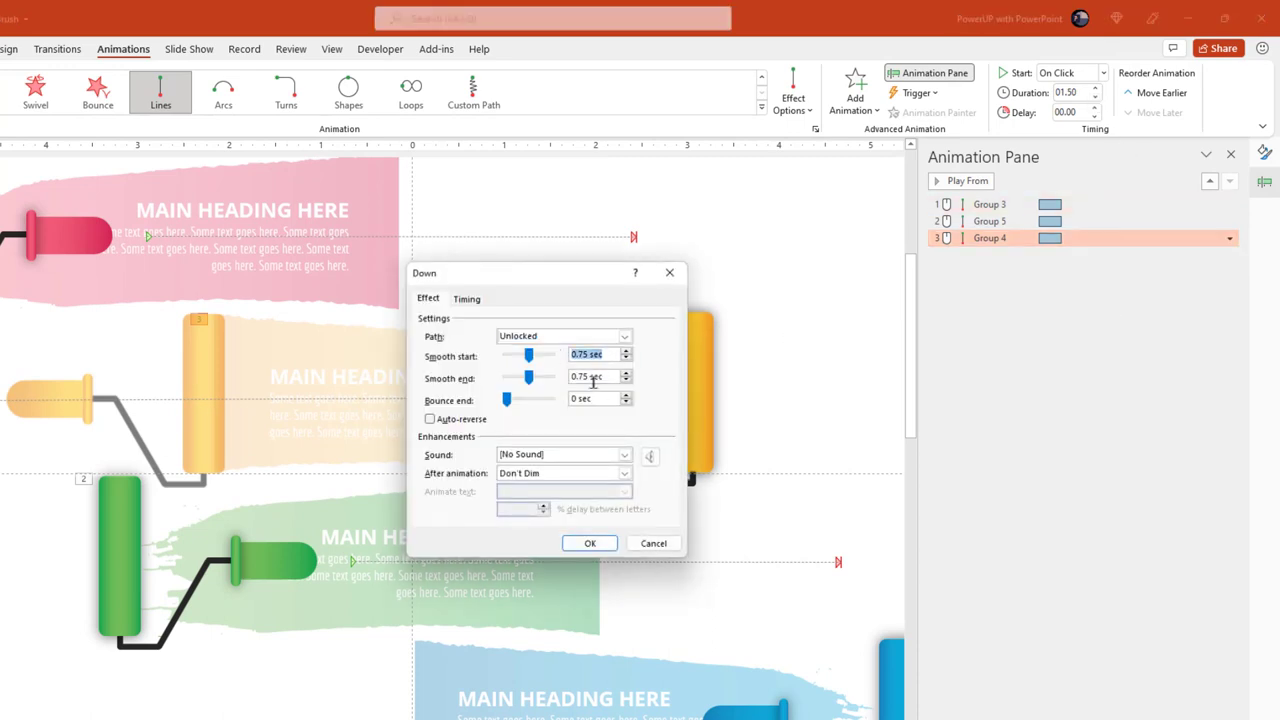
text(1)
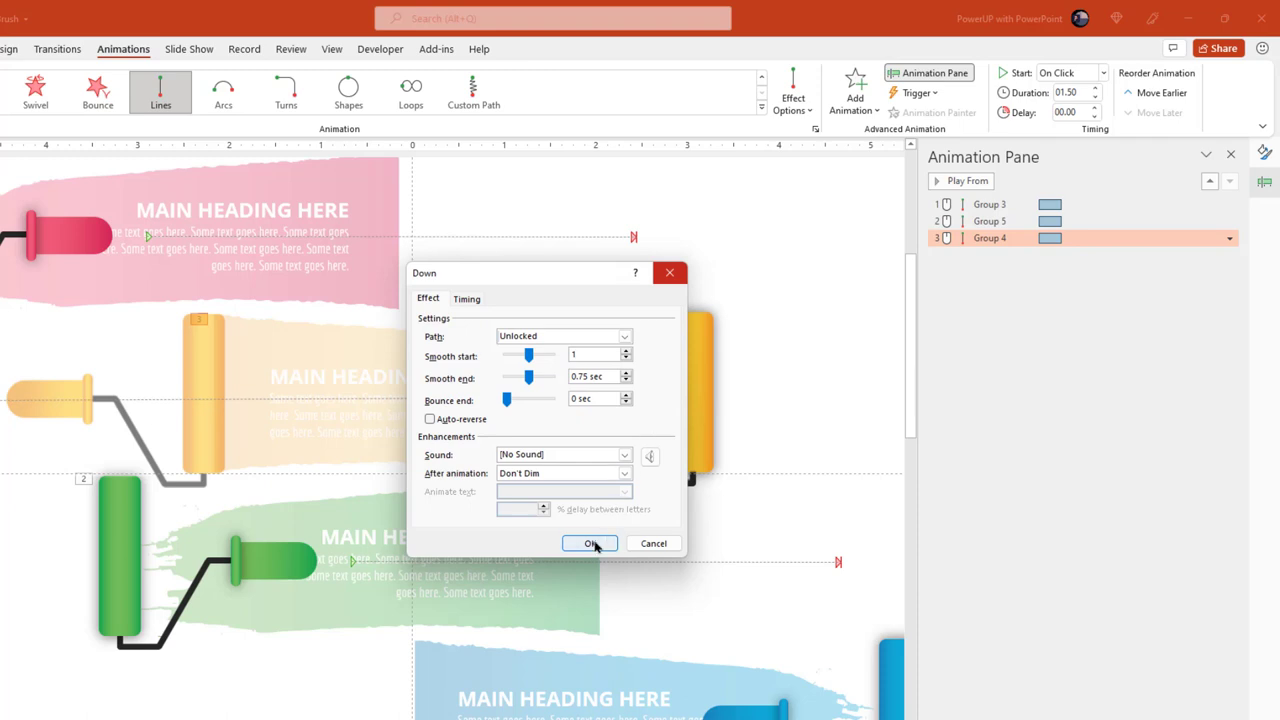
click(590, 543)
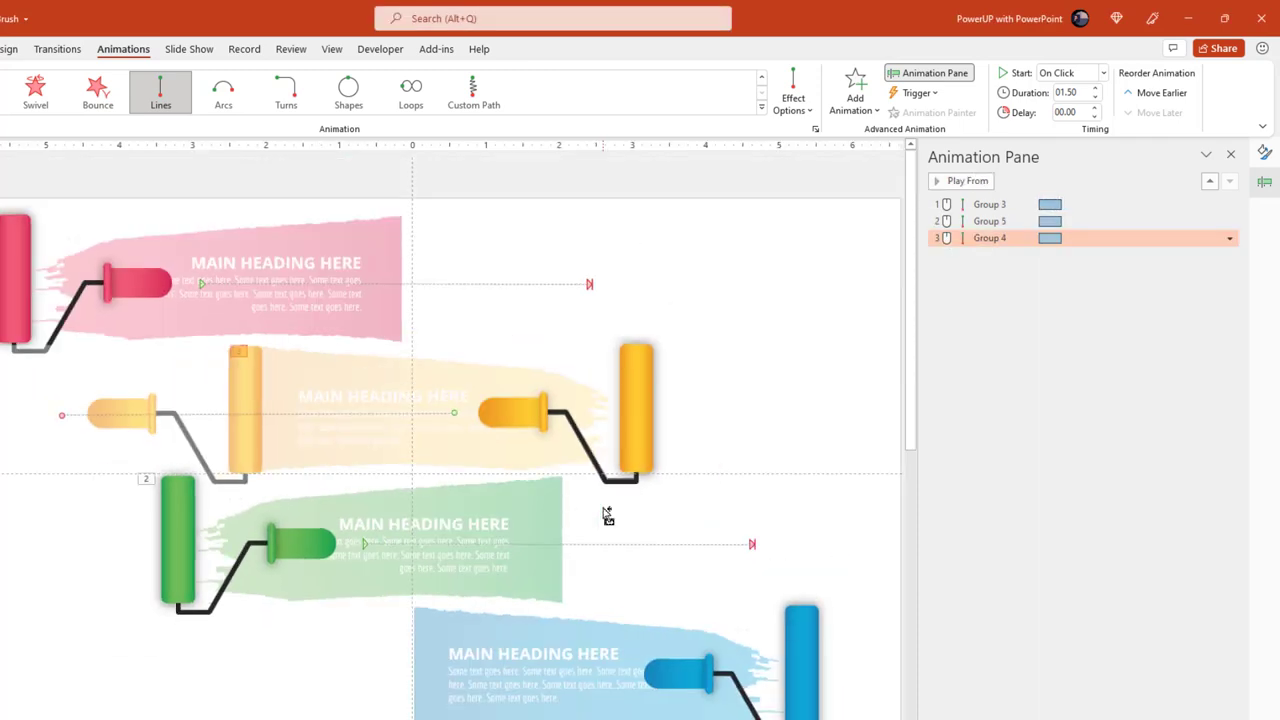
- Copy the yellow roller's leftward 1.5-second motion path onto the blue roller group with Animation Painter
click(634, 400)
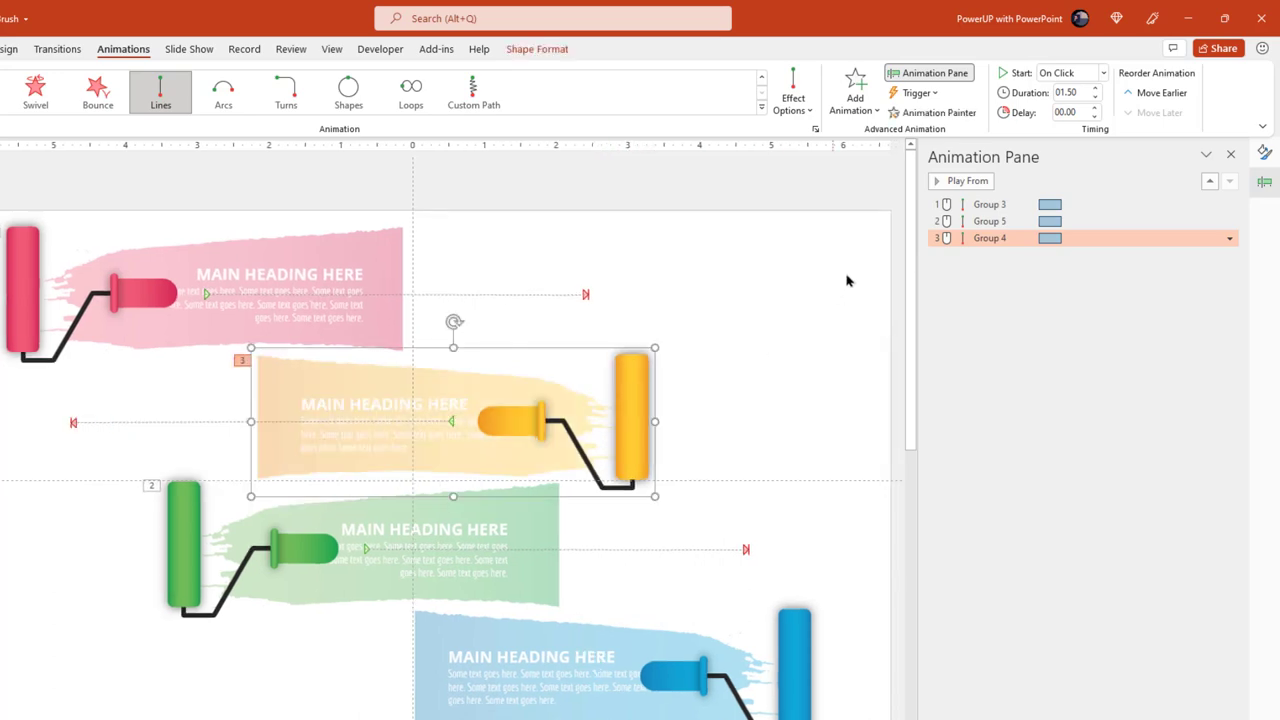
click(930, 113)
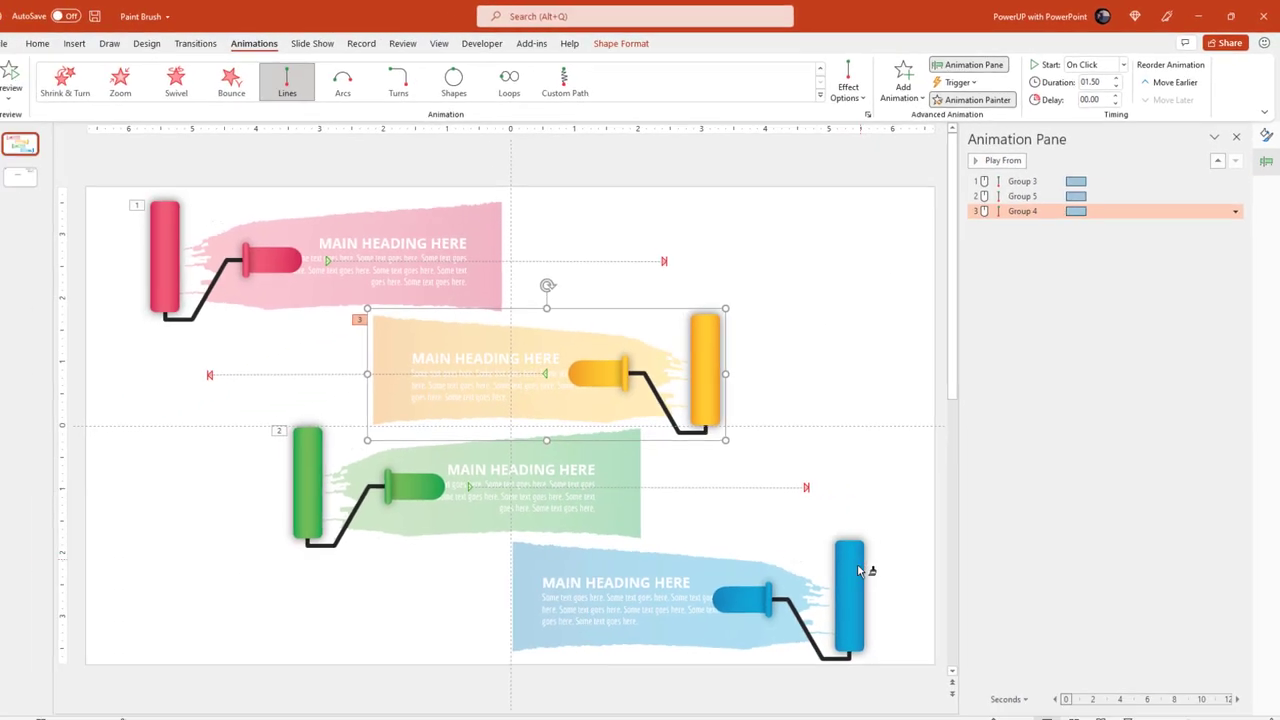
click(858, 570)
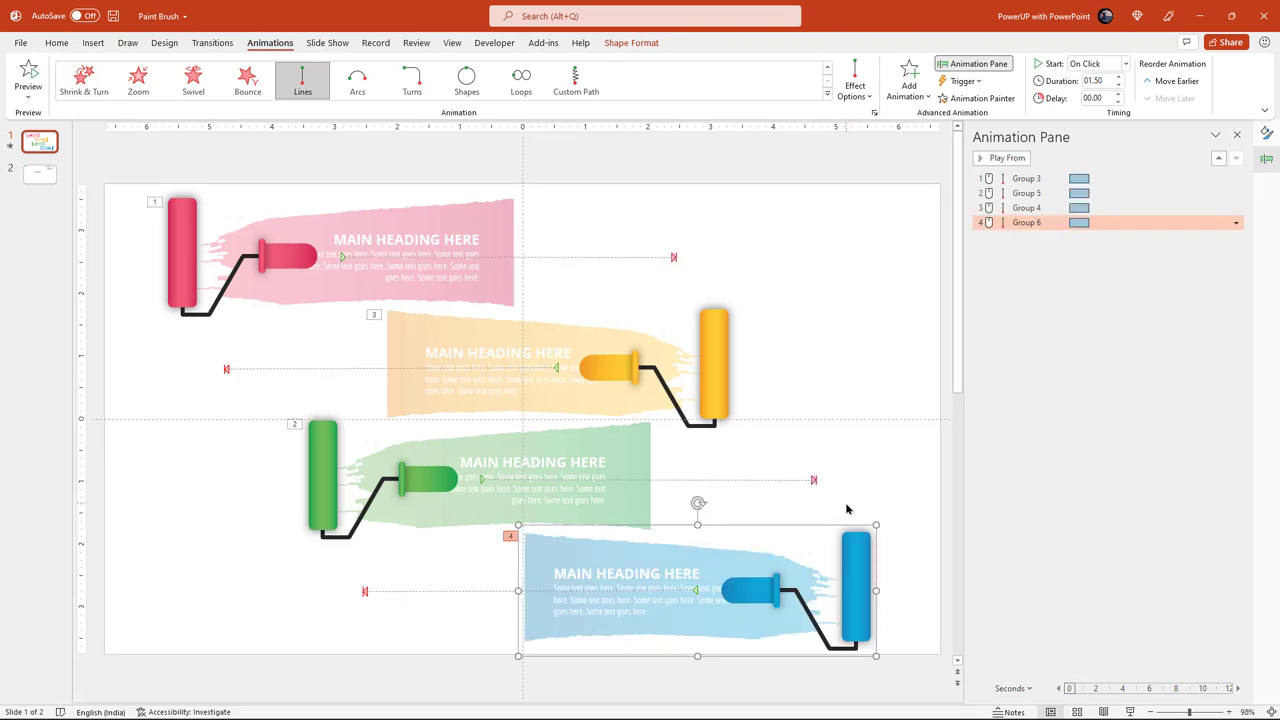
click(898, 365)
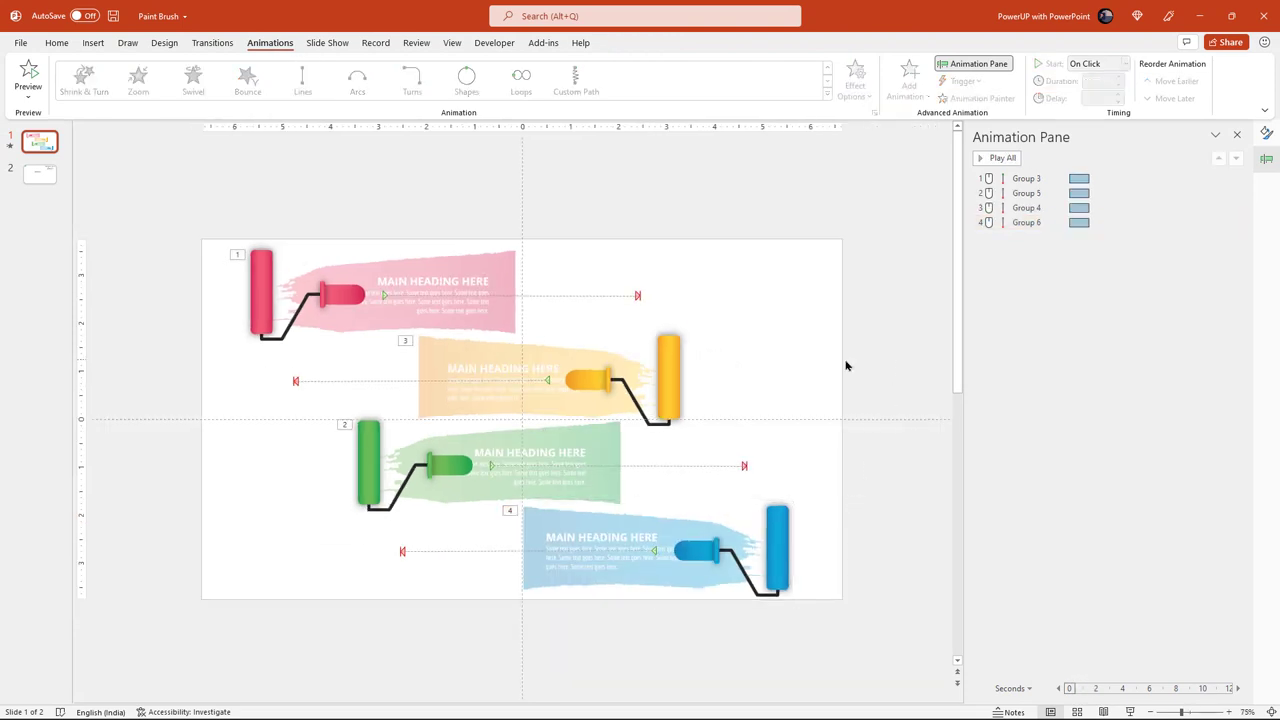
- Set the pink and orange cover rectangles' fill transparency from 34% to 0%
click(510, 261)
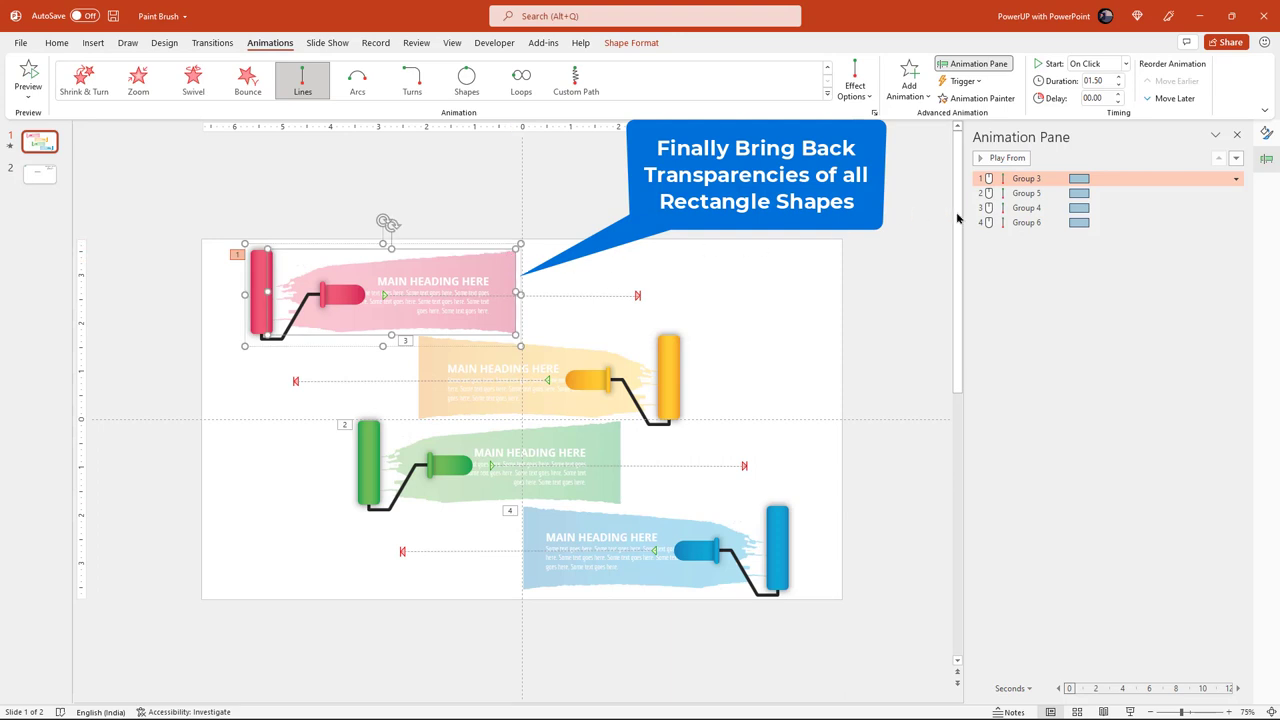
click(1266, 133)
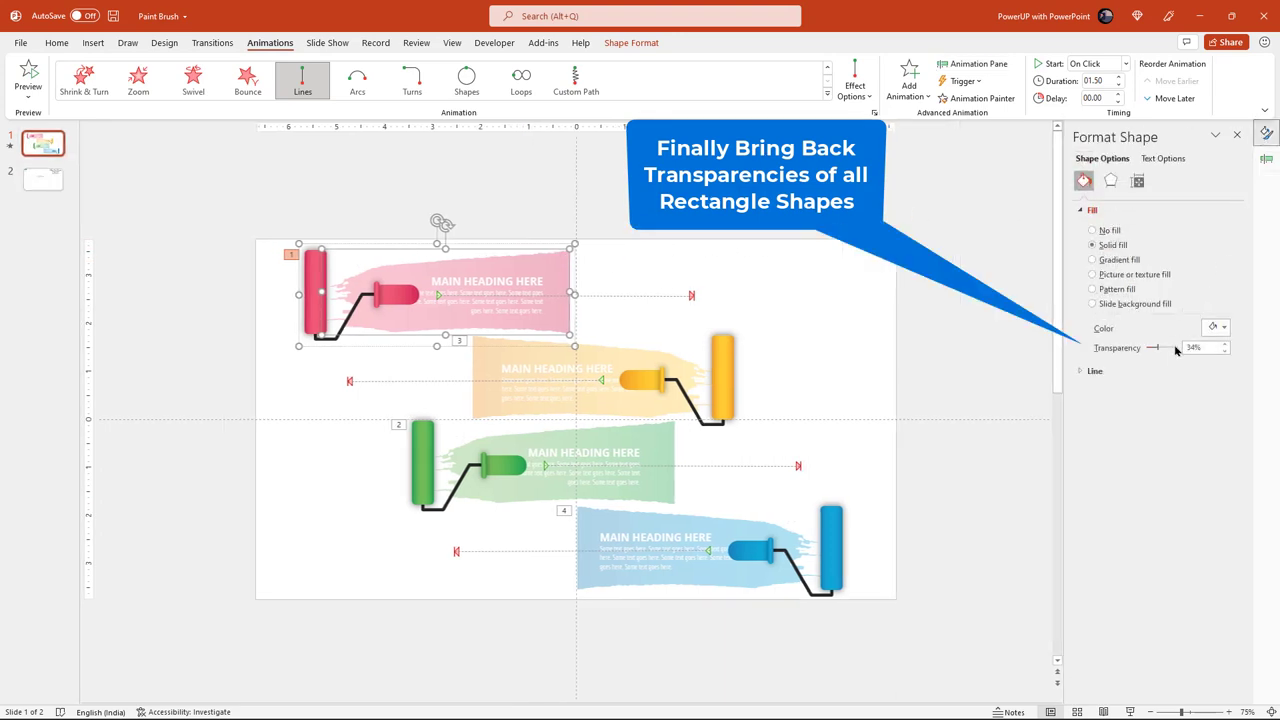
drag(1159, 351, 1137, 354)
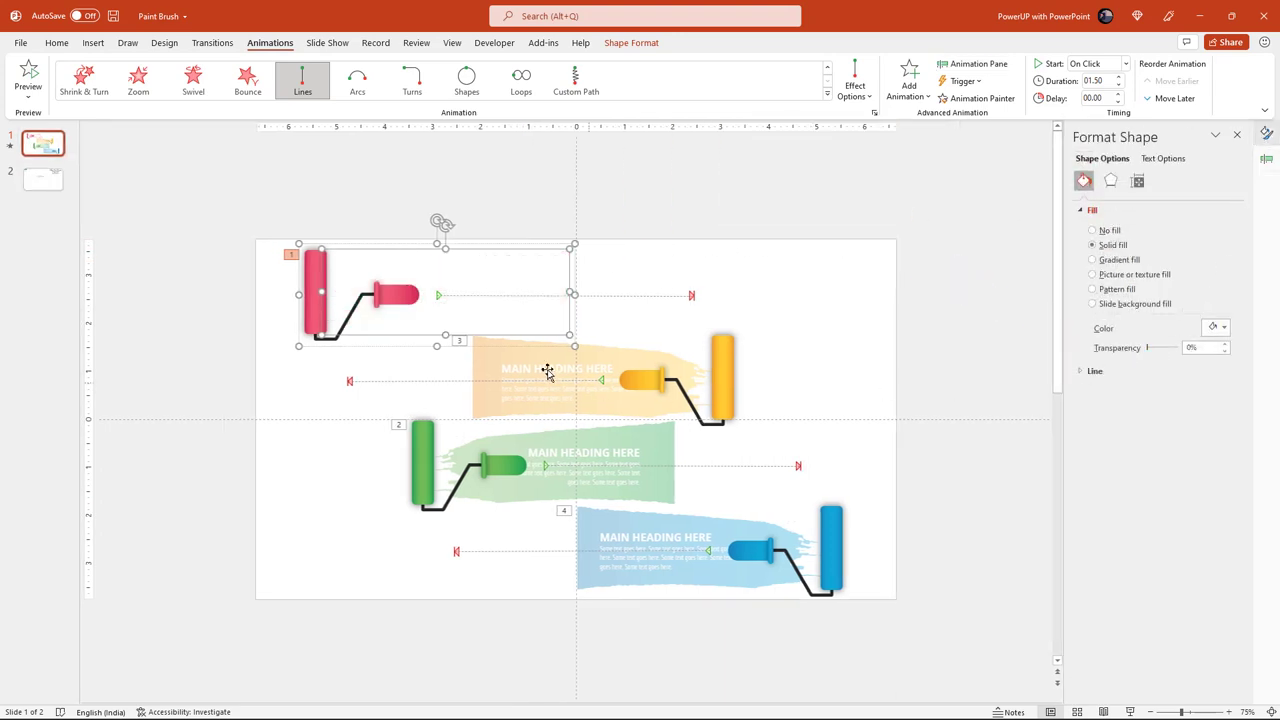
click(518, 360)
click(494, 352)
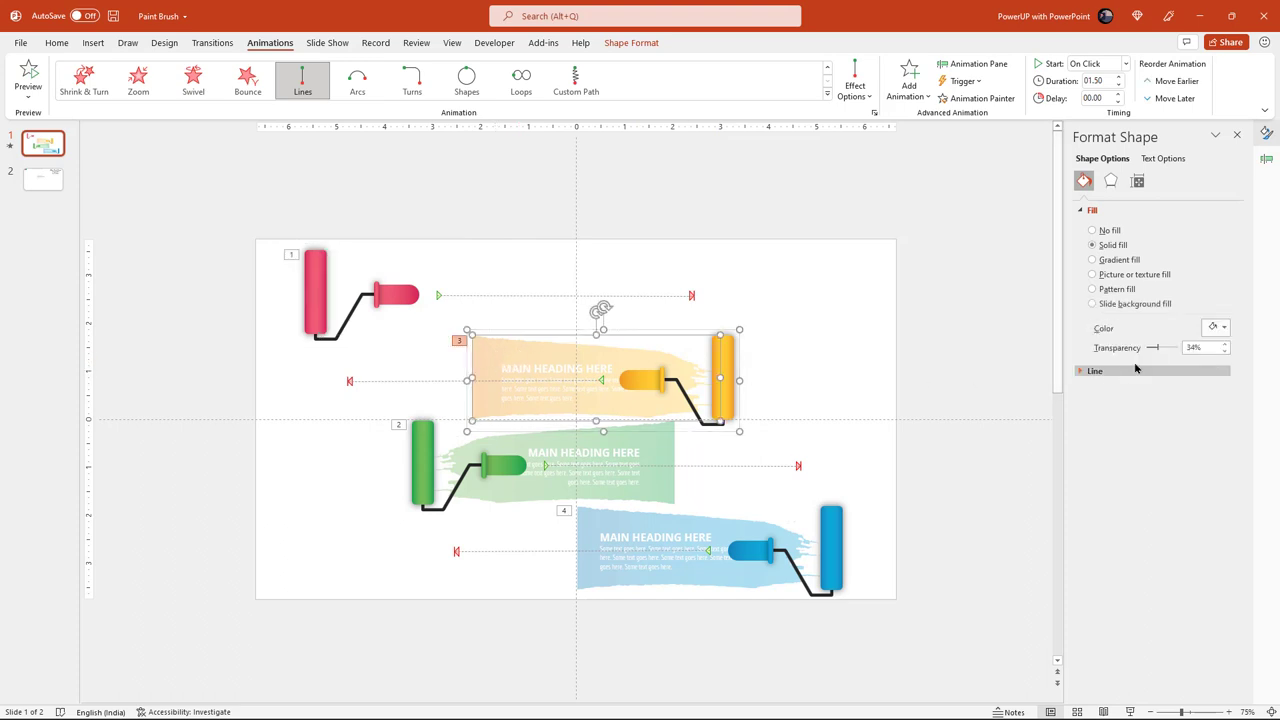
drag(1161, 352, 1133, 350)
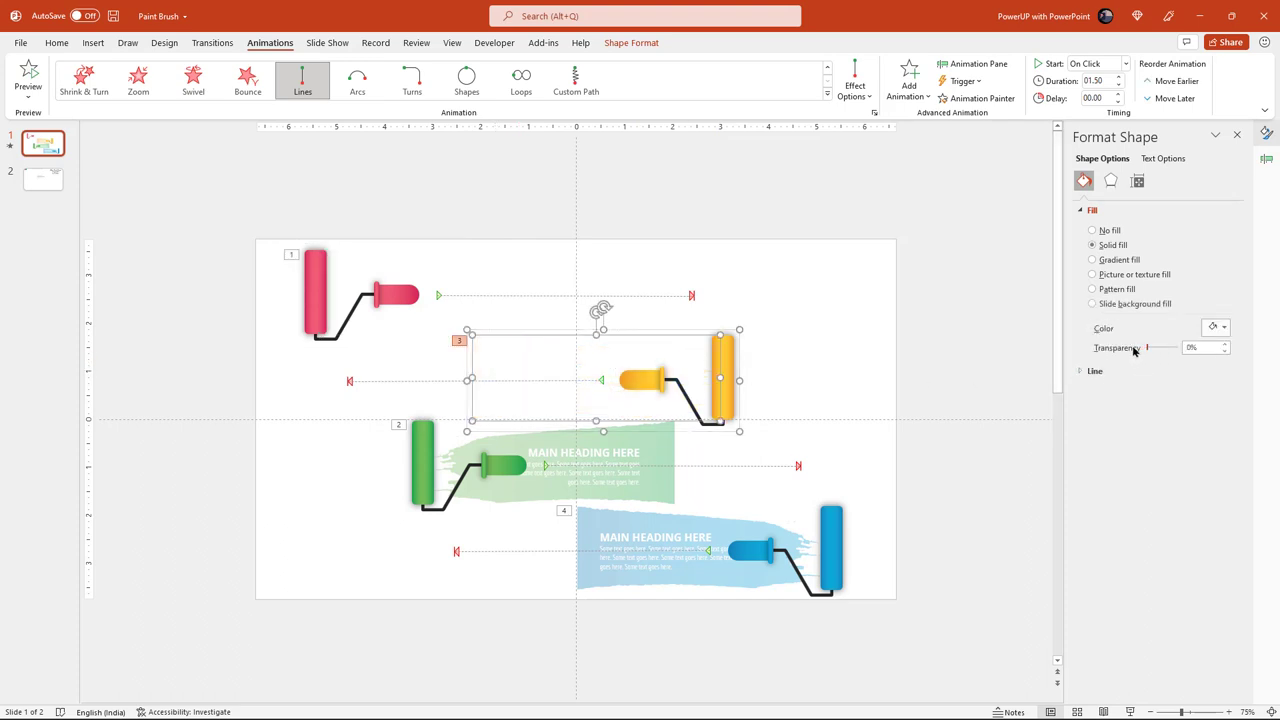
- Set the green and blue cover rectangles' fill transparency to 0% as well
click(665, 485)
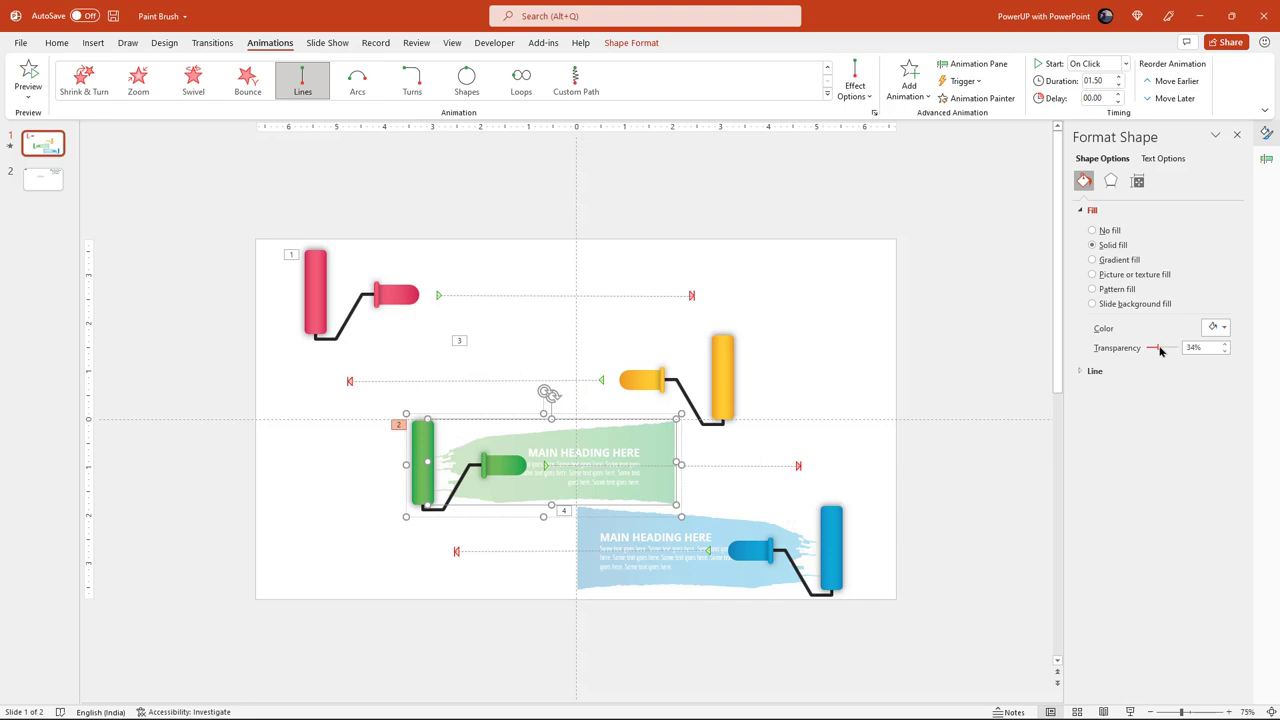
drag(1160, 350, 1137, 350)
click(717, 573)
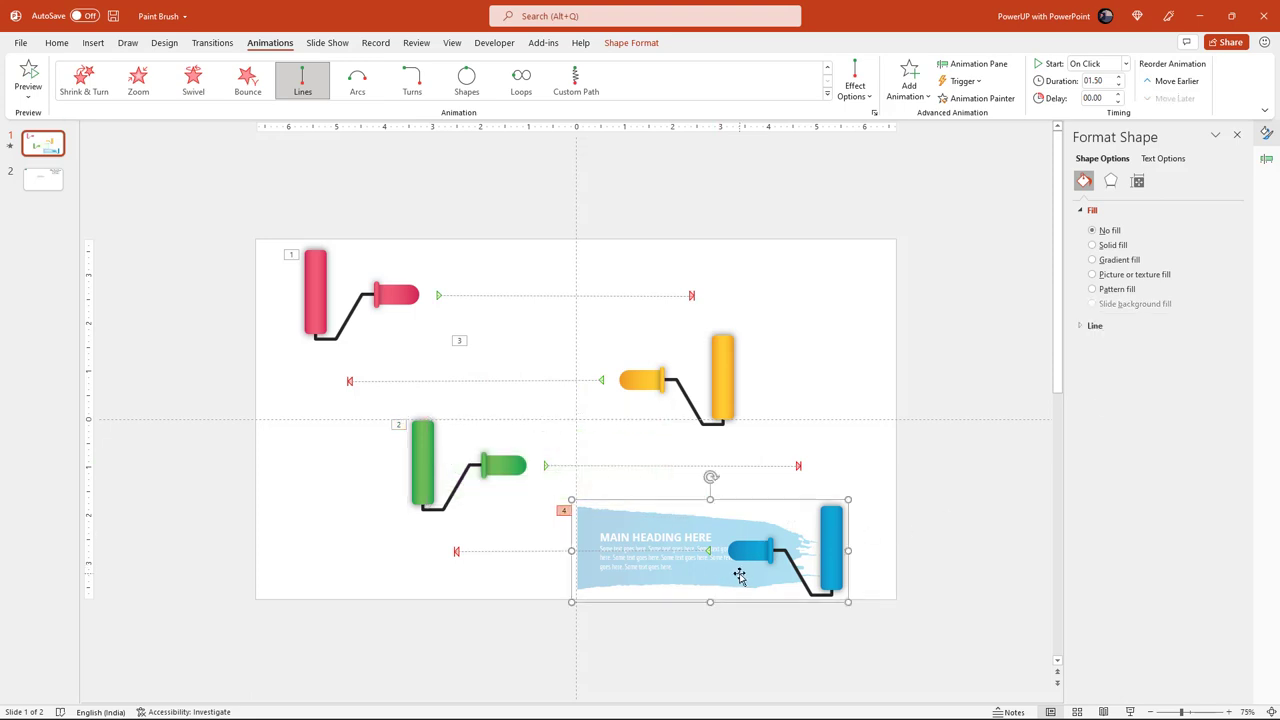
click(739, 577)
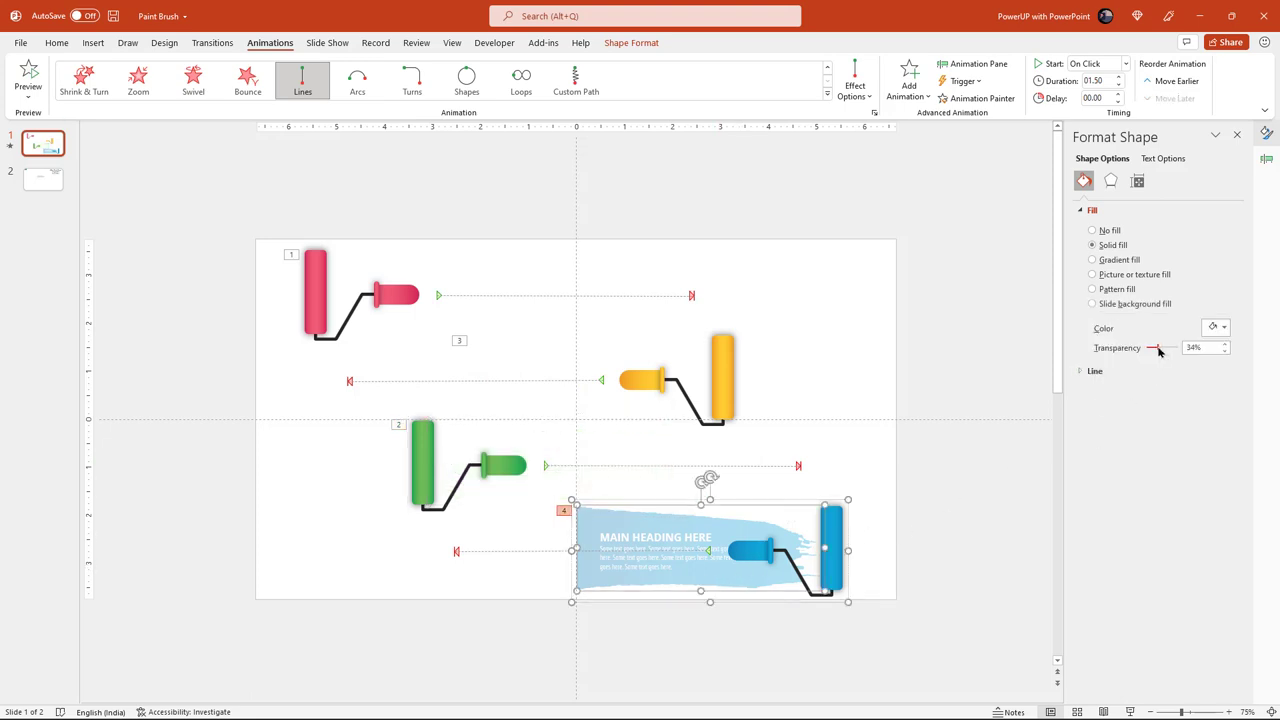
drag(1158, 350, 1120, 353)
click(991, 488)
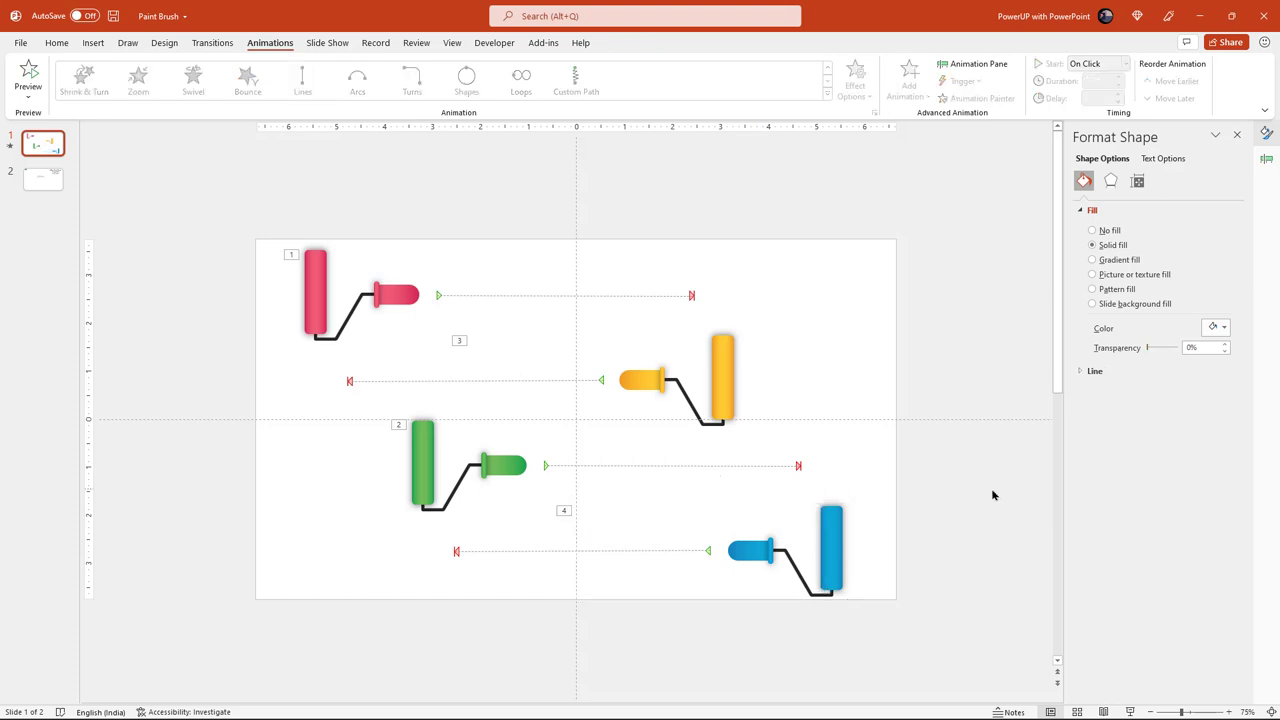
click(837, 561)
- Bring the blue, green, yellow, then red roller groups to front in turn, leaving red on top
right_click(836, 561)
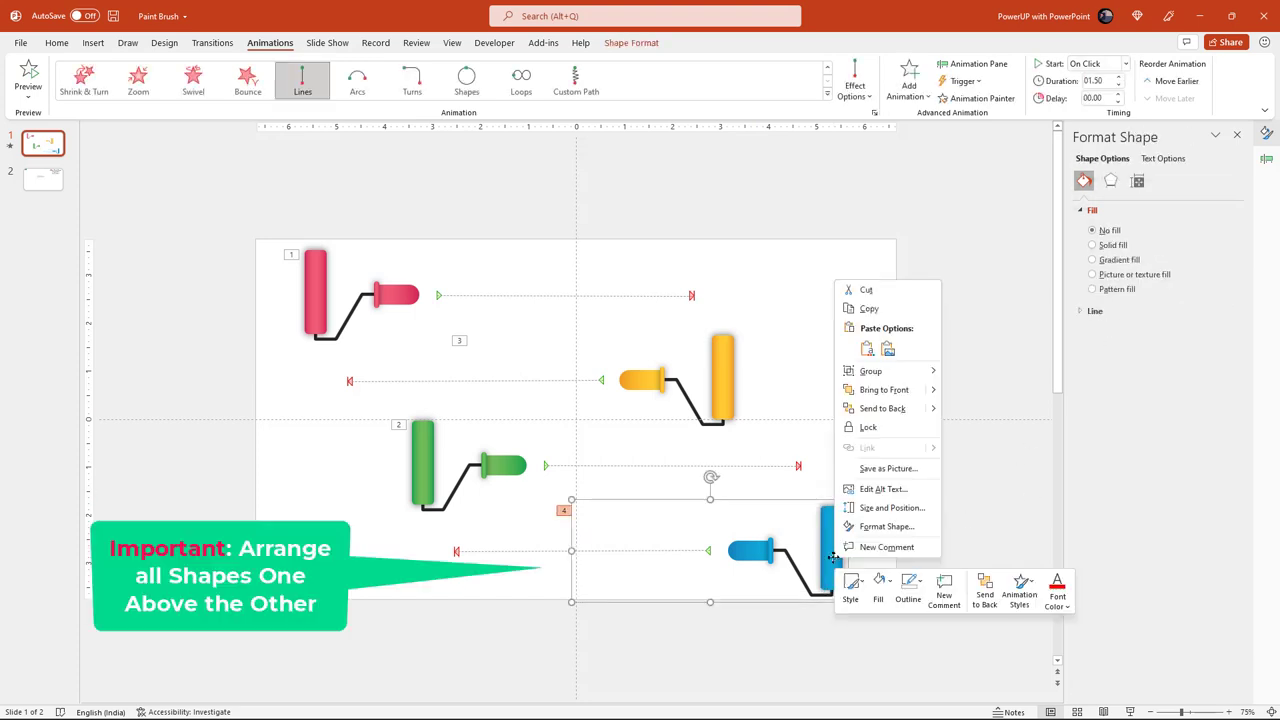
click(875, 392)
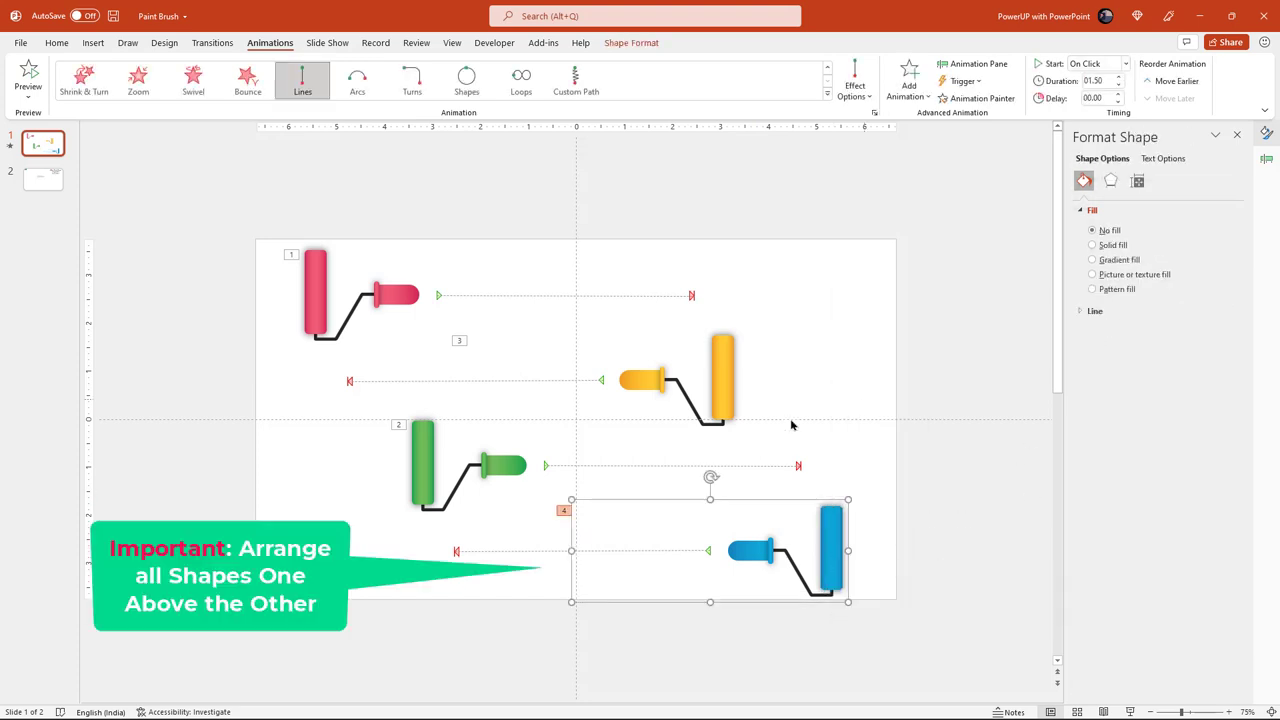
click(485, 470)
right_click(486, 470)
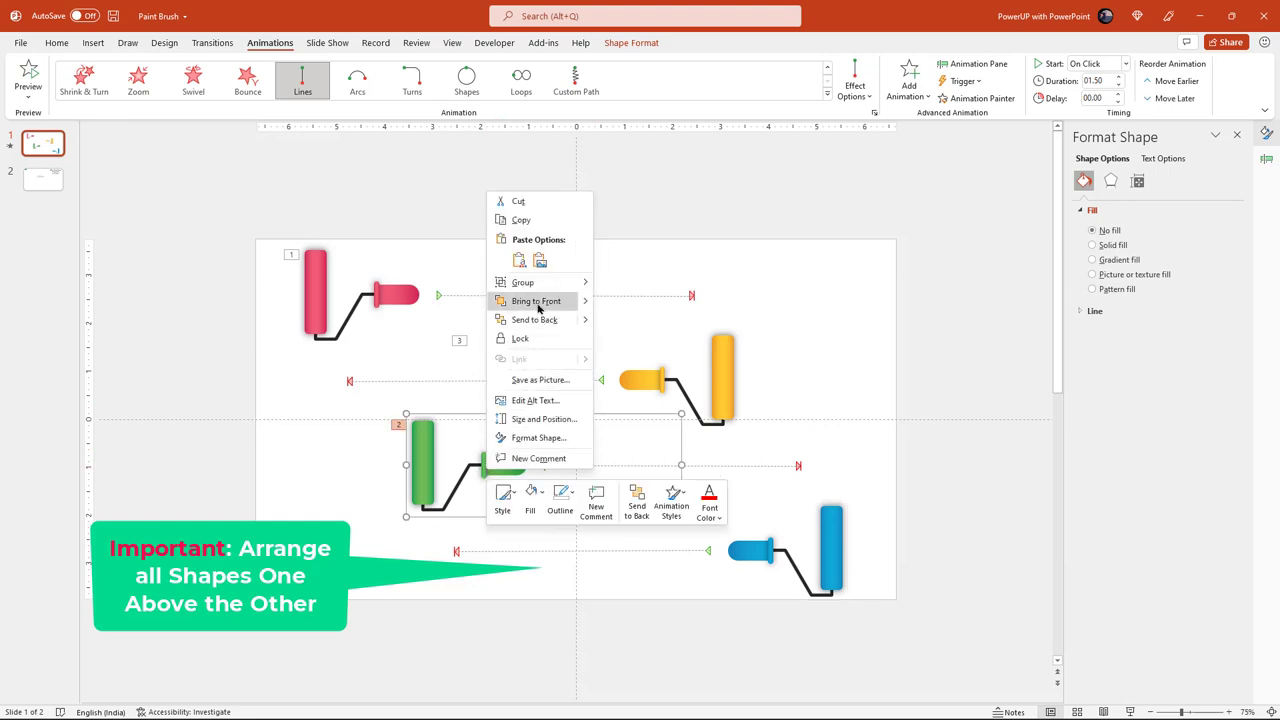
click(629, 343)
click(722, 368)
right_click(722, 368)
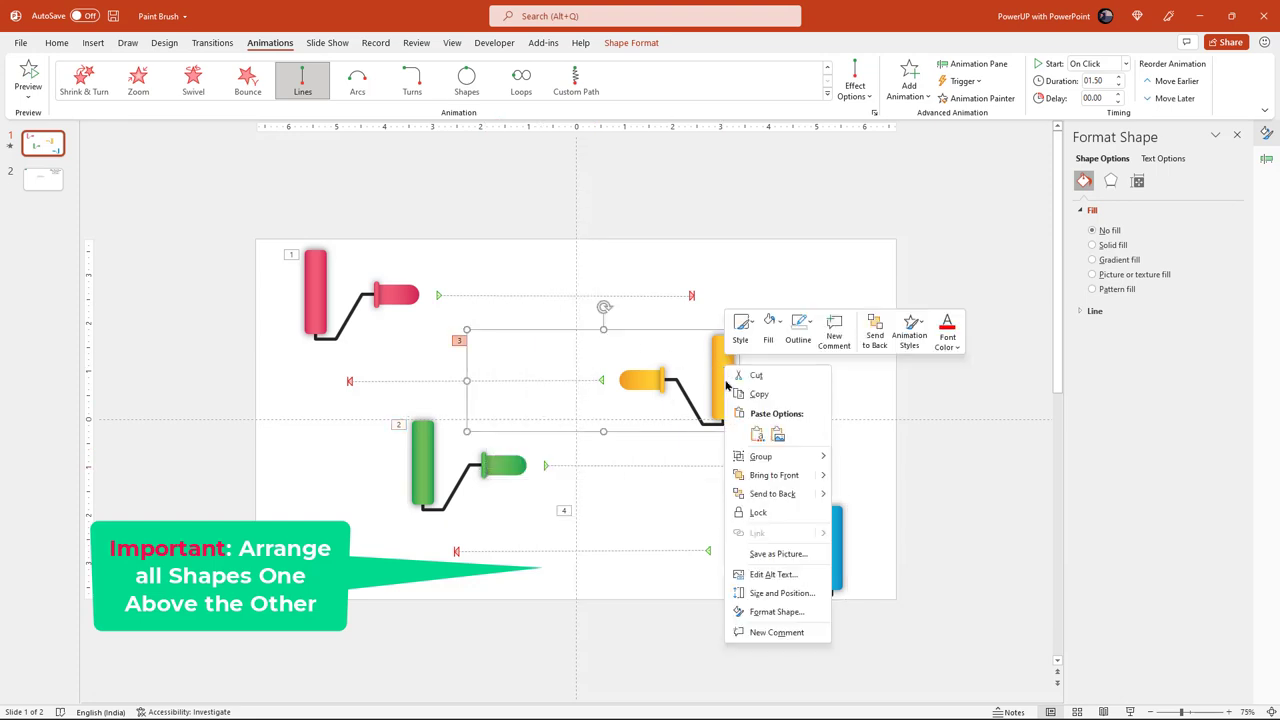
click(766, 476)
click(410, 296)
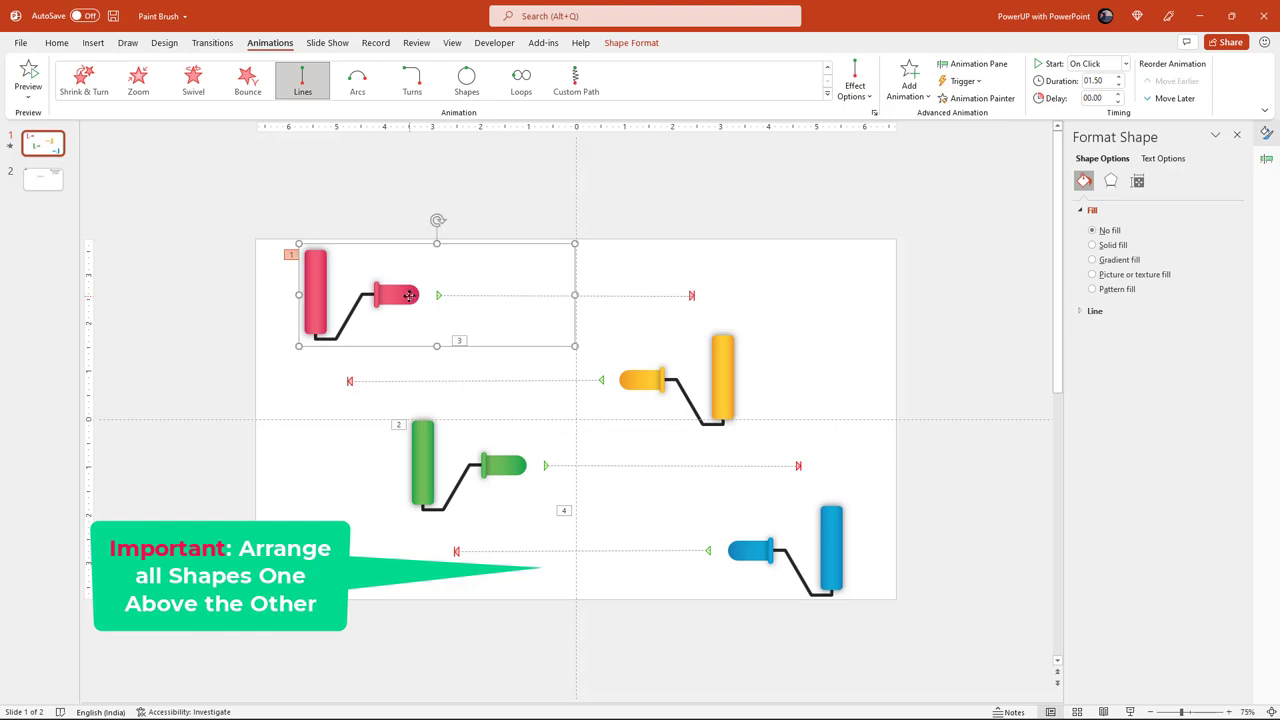
right_click(410, 296)
click(460, 408)
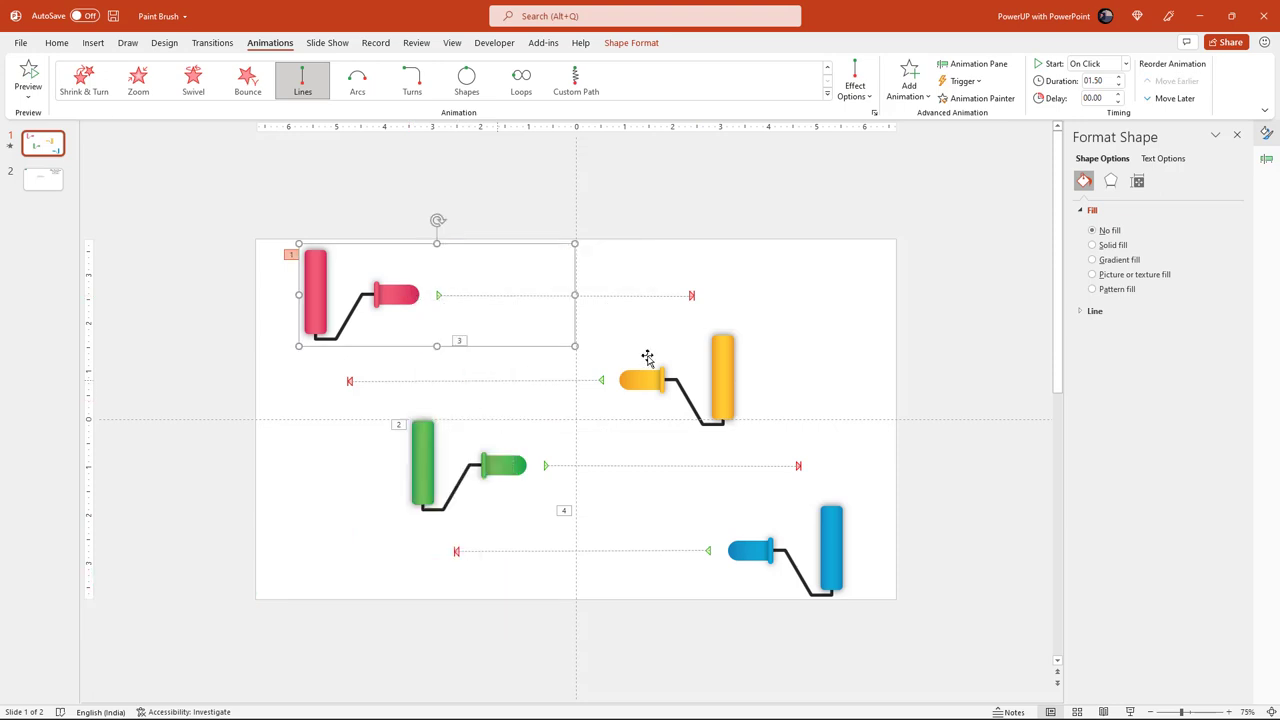
click(991, 302)
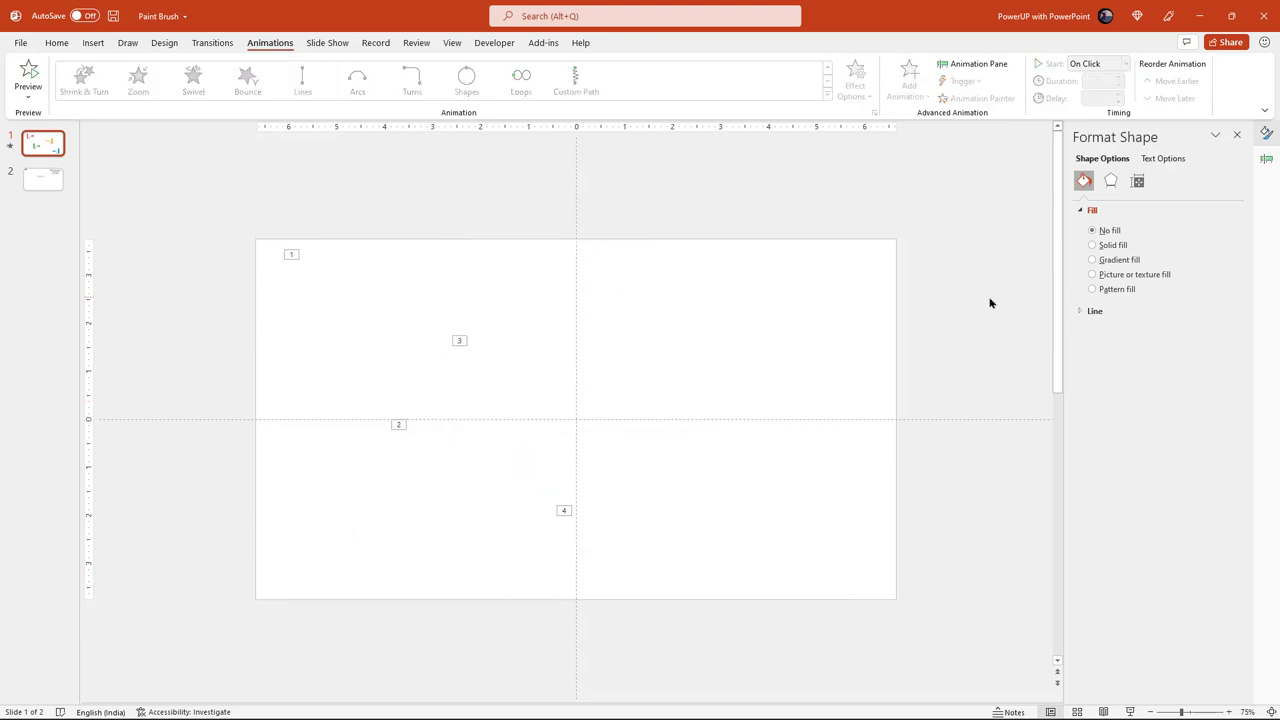
- In the Animation Pane, move Group 5's animation below Group 4 so green animates third
click(1265, 160)
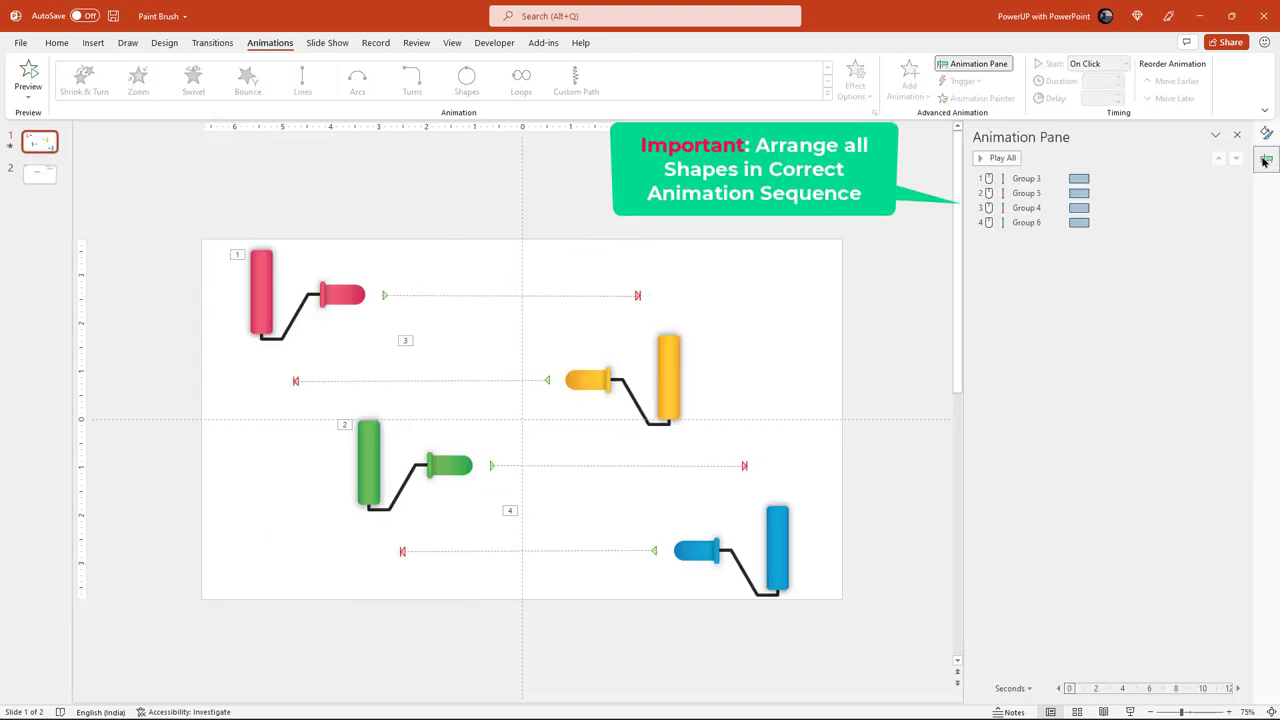
click(372, 463)
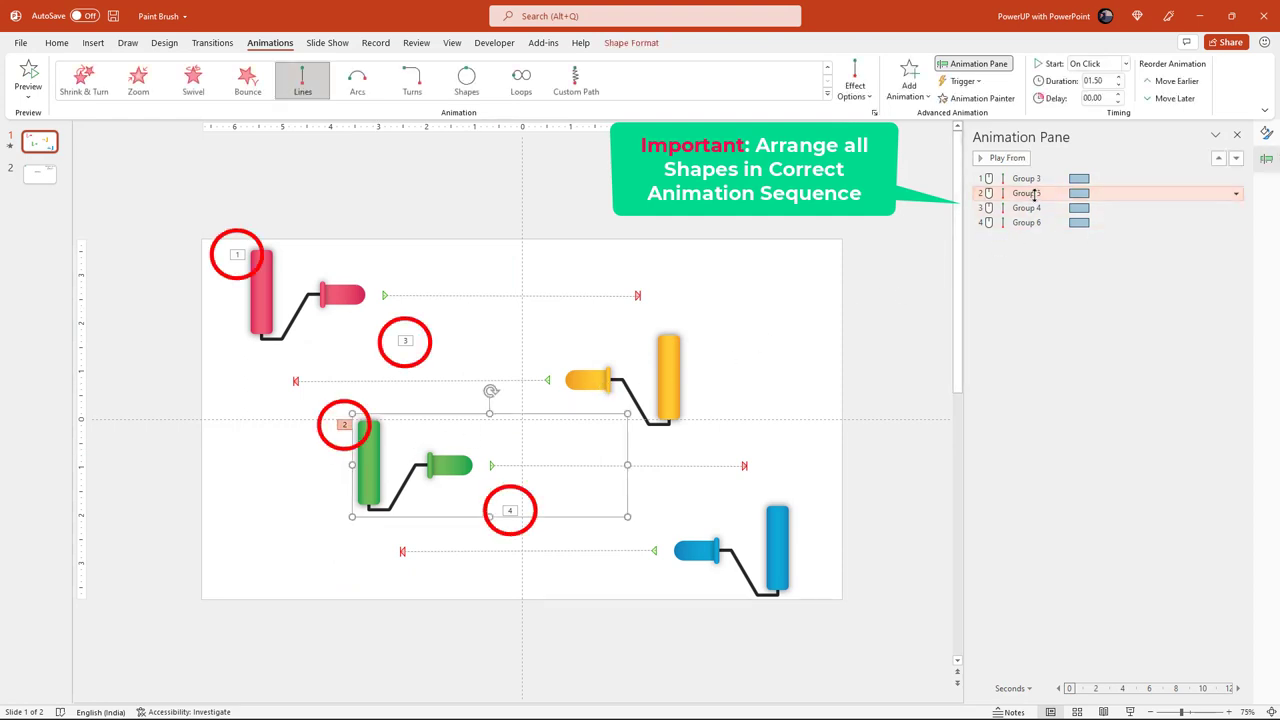
mouse_move(1039, 197)
mouse_down()
mouse_move(1052, 220)
mouse_move(1041, 218)
mouse_up()
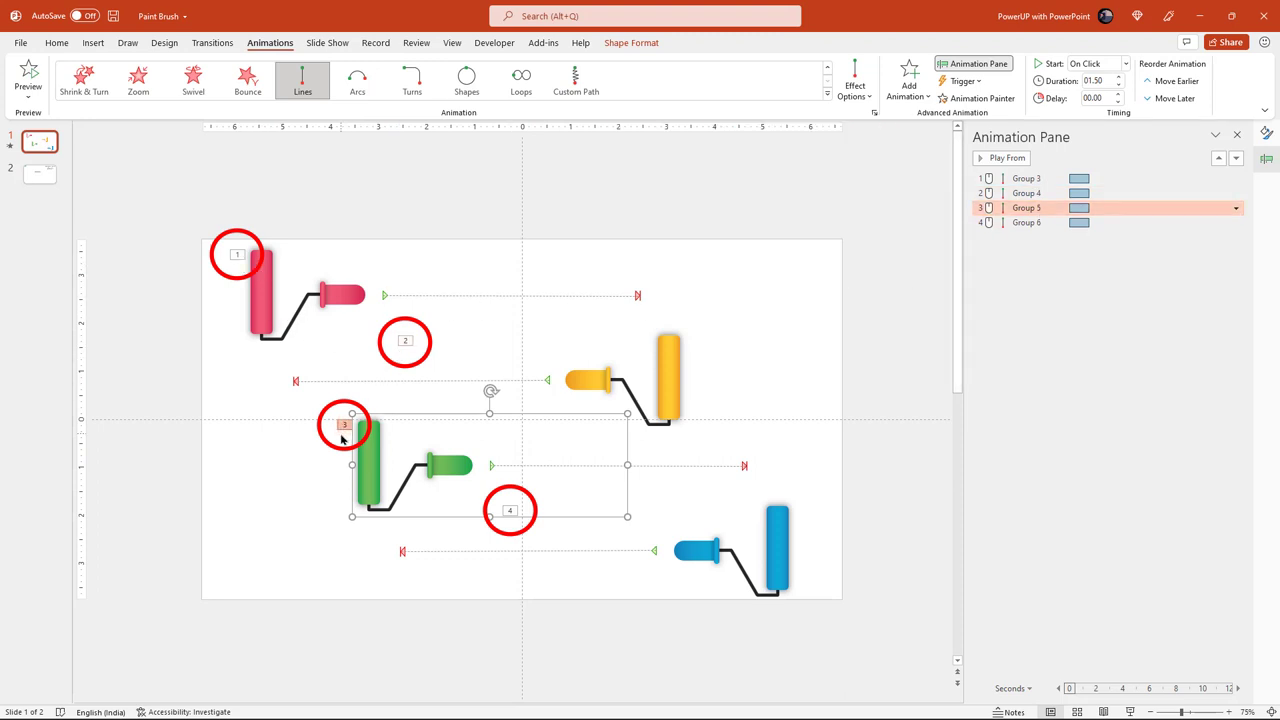
click(257, 514)
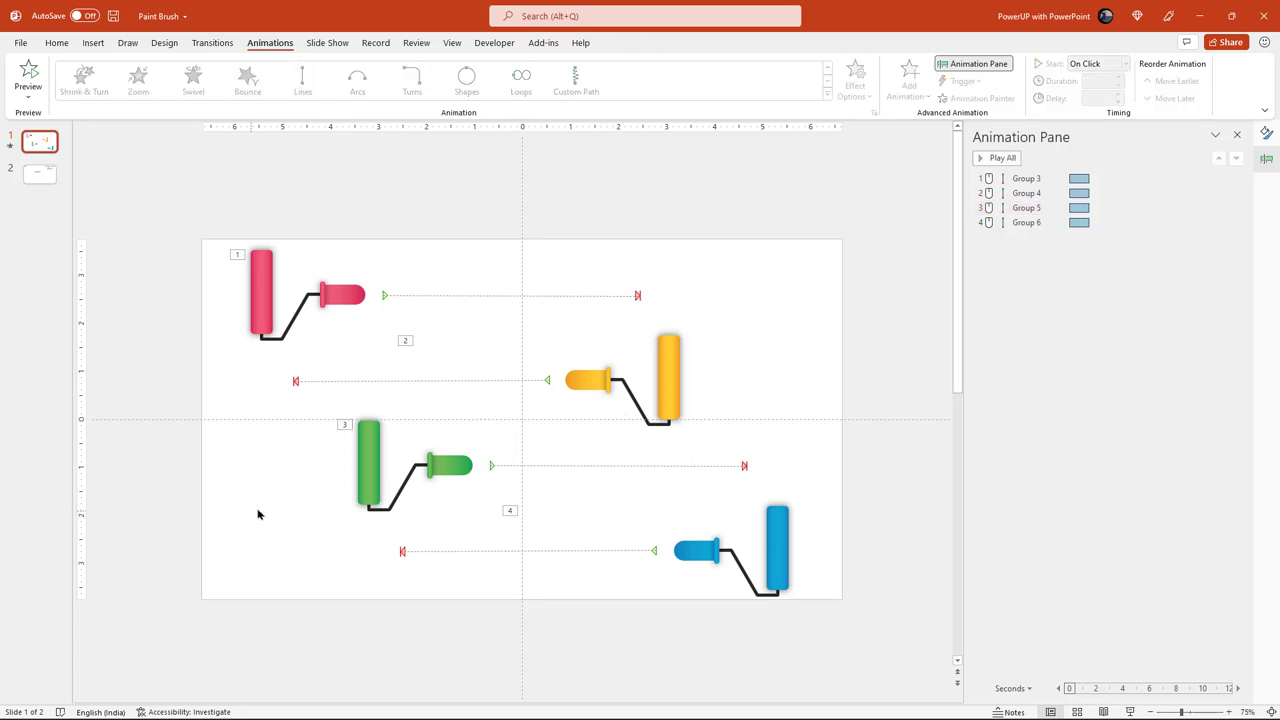
- Paste slide 2's title '4 Step Paint Brush Infographic Animation' onto slide 1 and preview the slide show
click(42, 175)
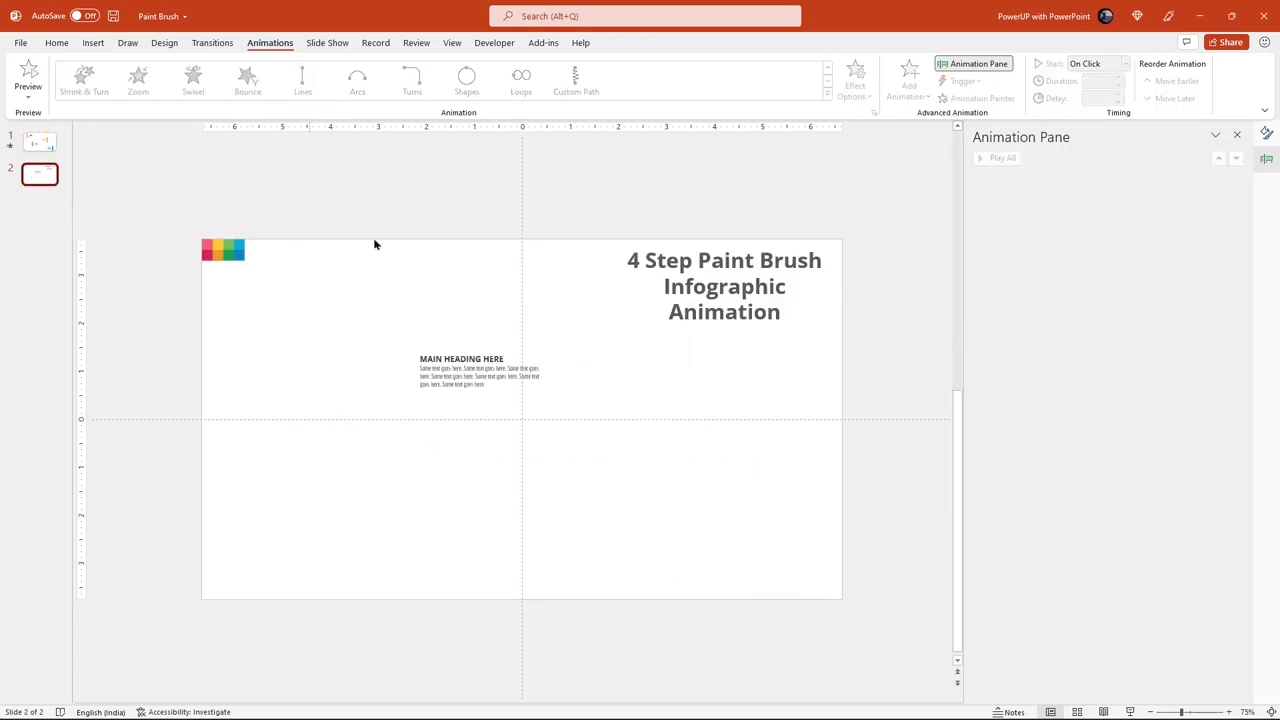
click(756, 339)
key(ctrl+c)
click(40, 143)
key(ctrl+v)
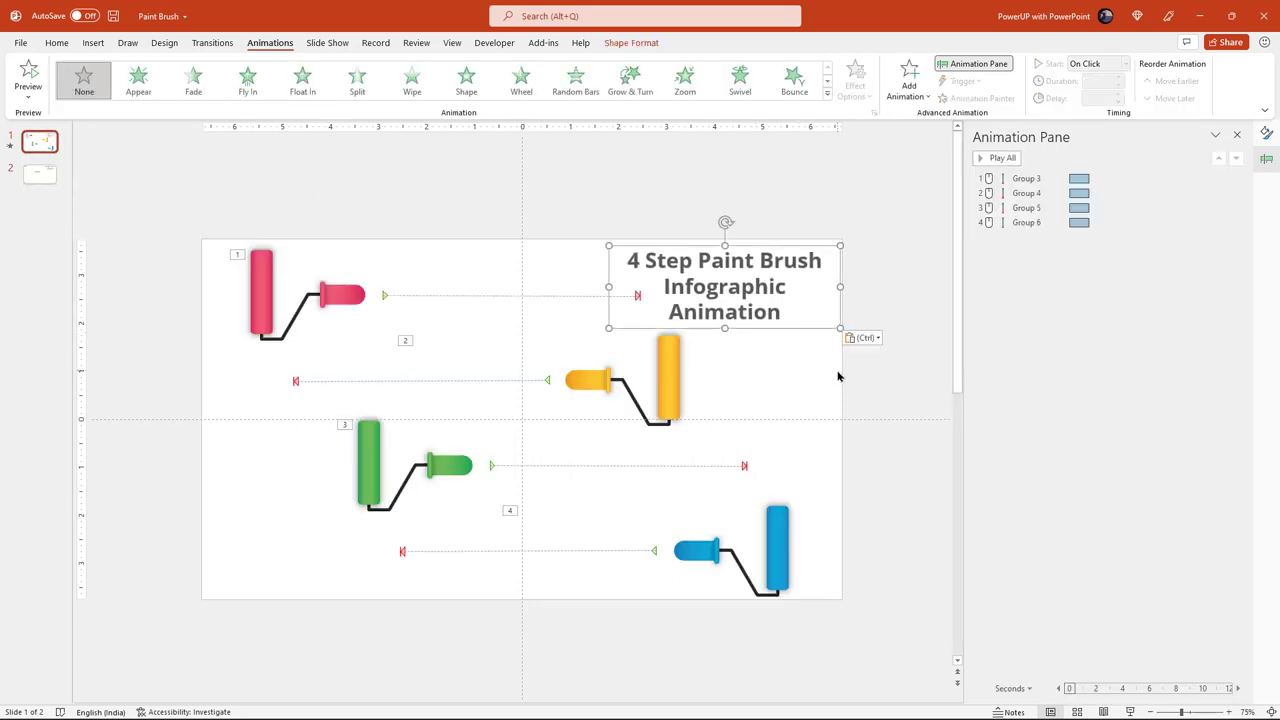
click(857, 387)
key(F5)
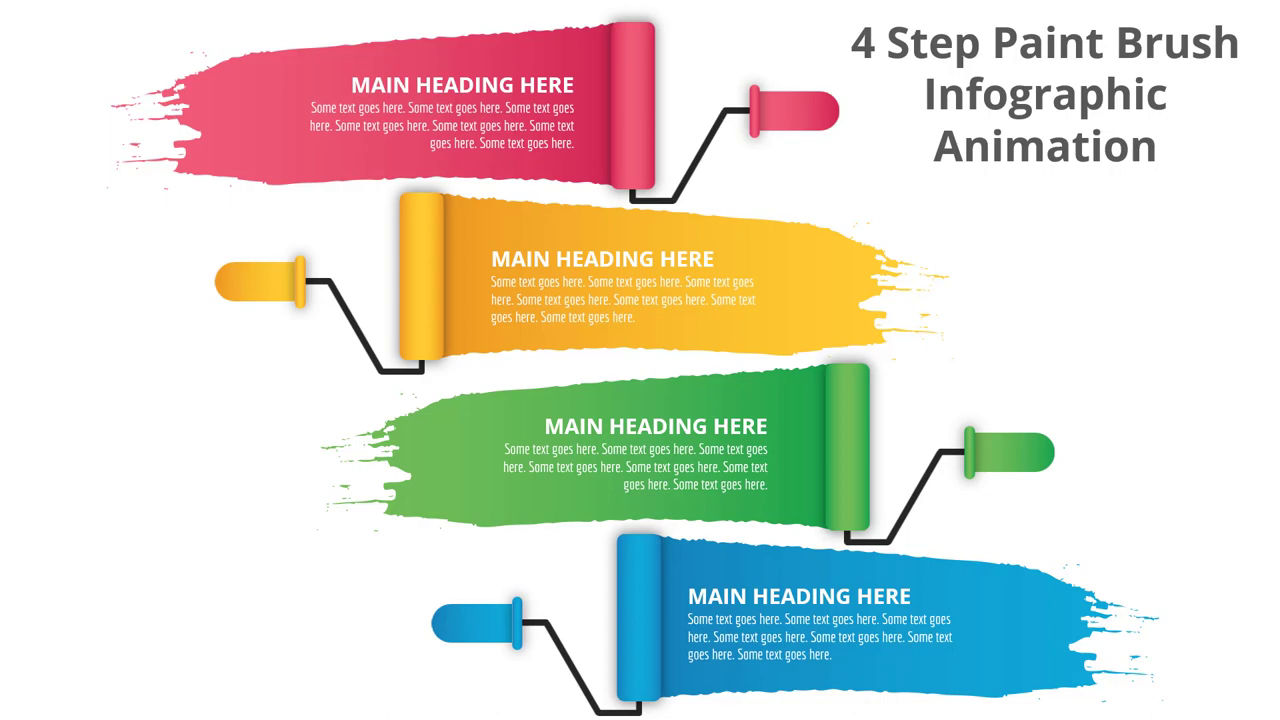
- Exit the slide show preview and return to editing slide 1
key(Escape)
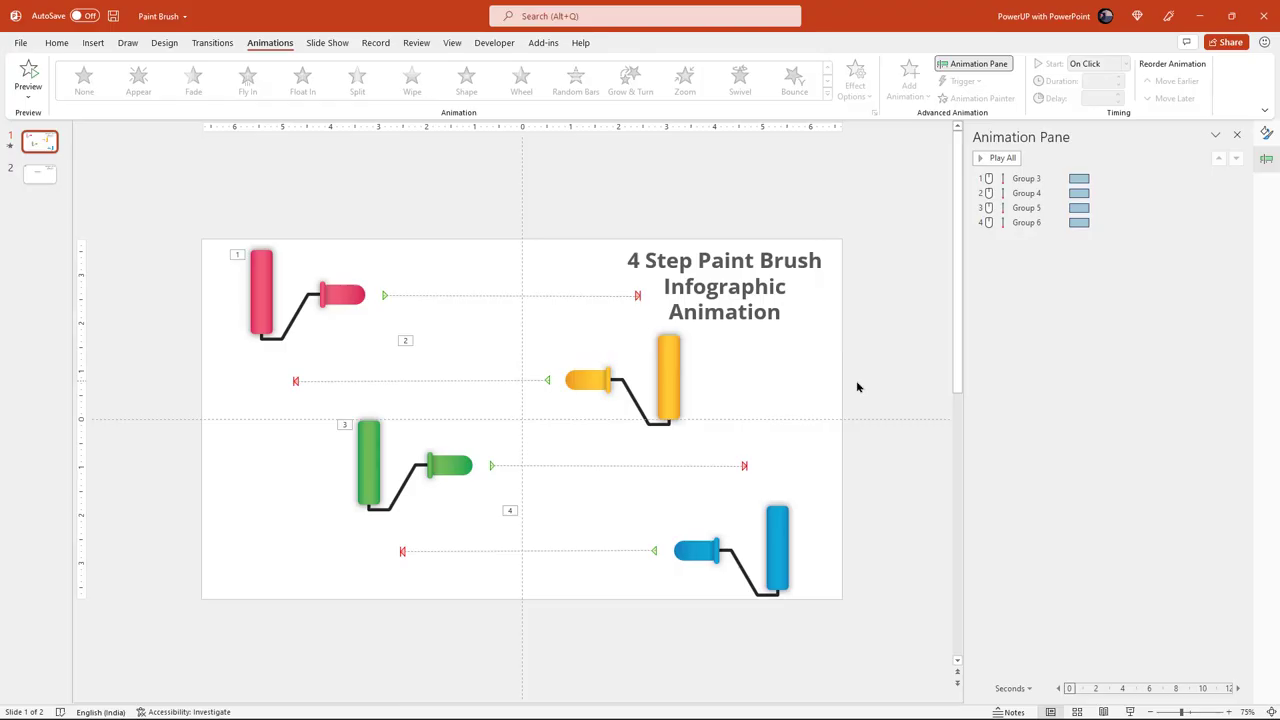